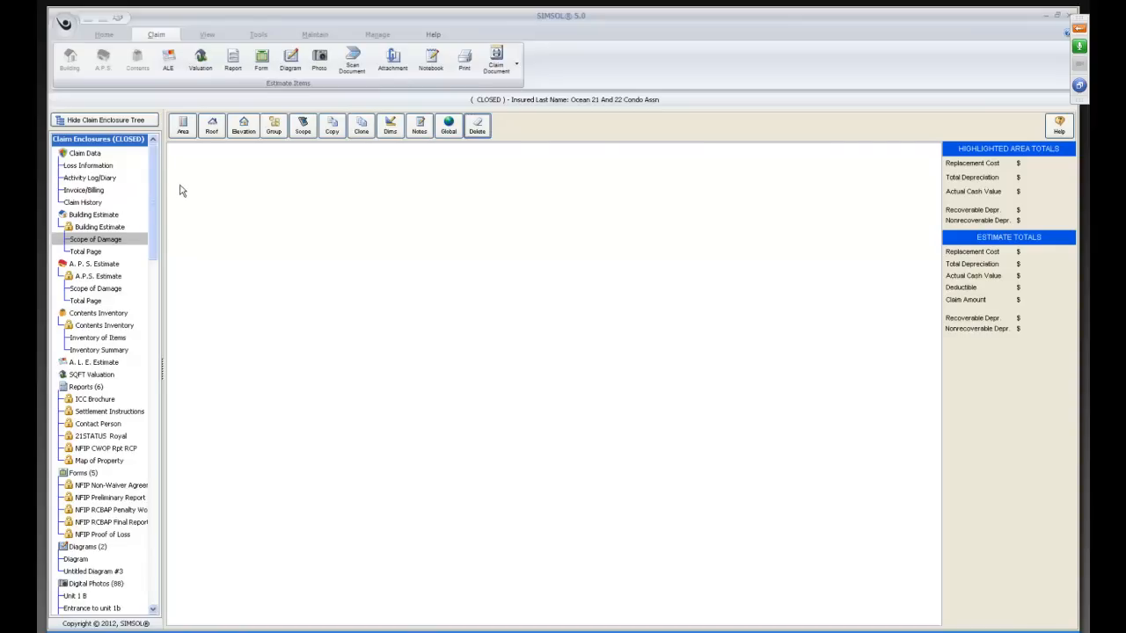
Start a new roof and choose Aerialogics as its third-party roof measurement vendor.
left_click(212, 128)
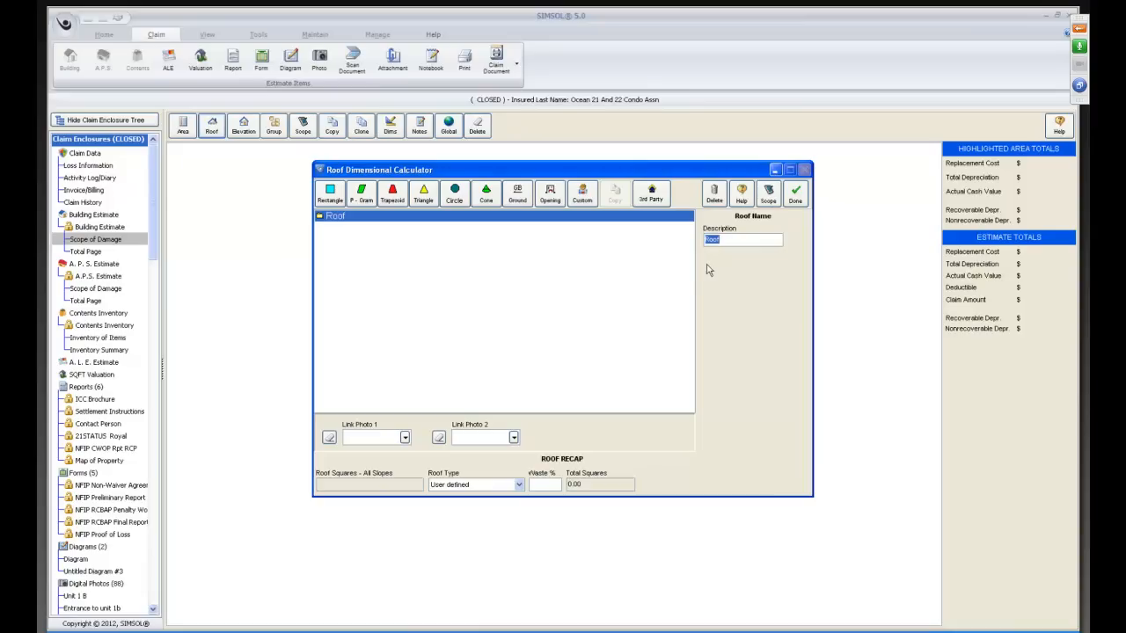
left_click(663, 195)
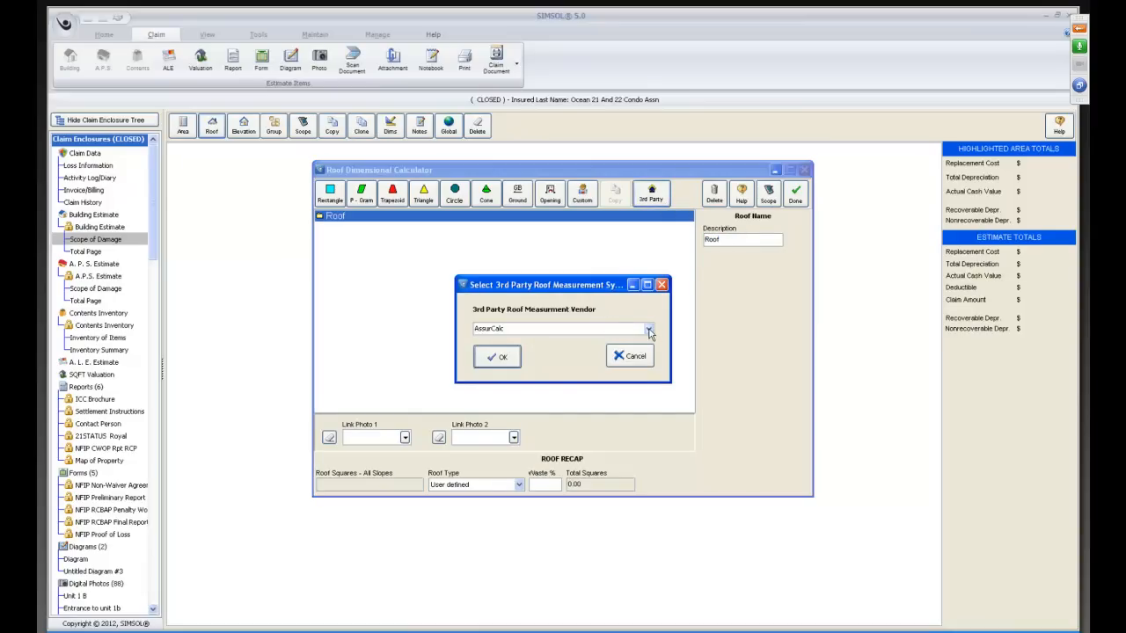
left_click(648, 330)
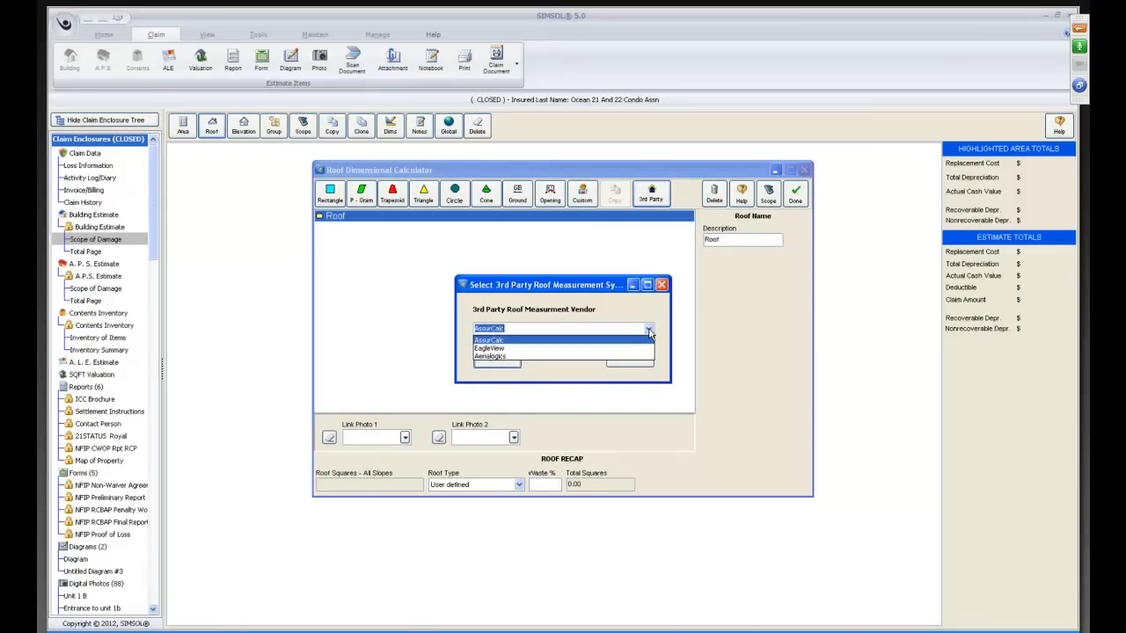
left_click(499, 357)
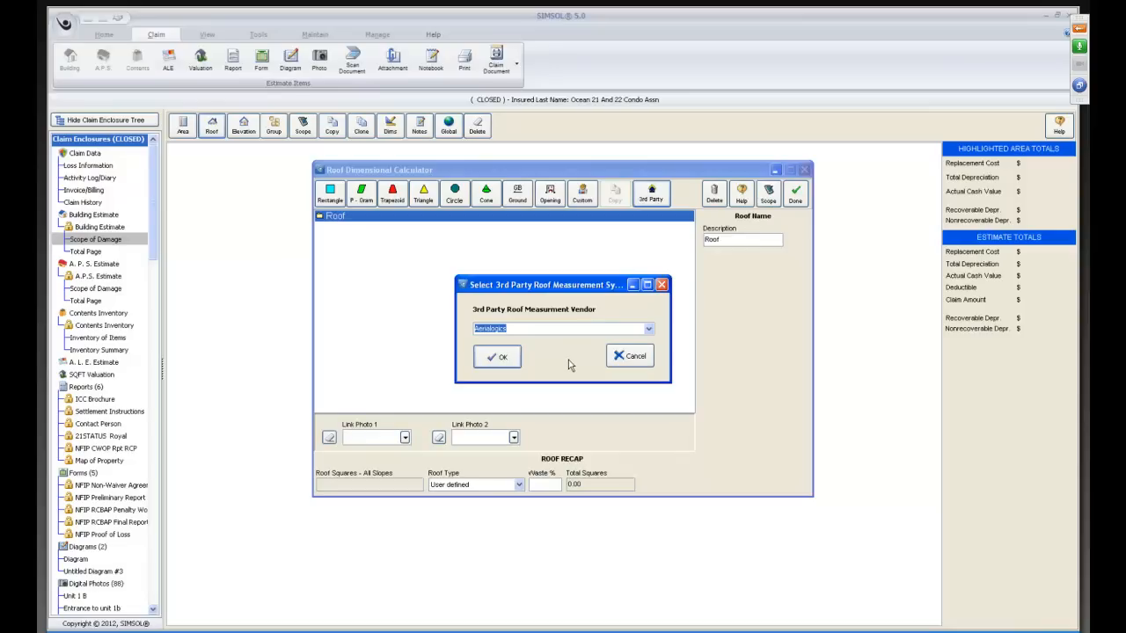
left_click(501, 357)
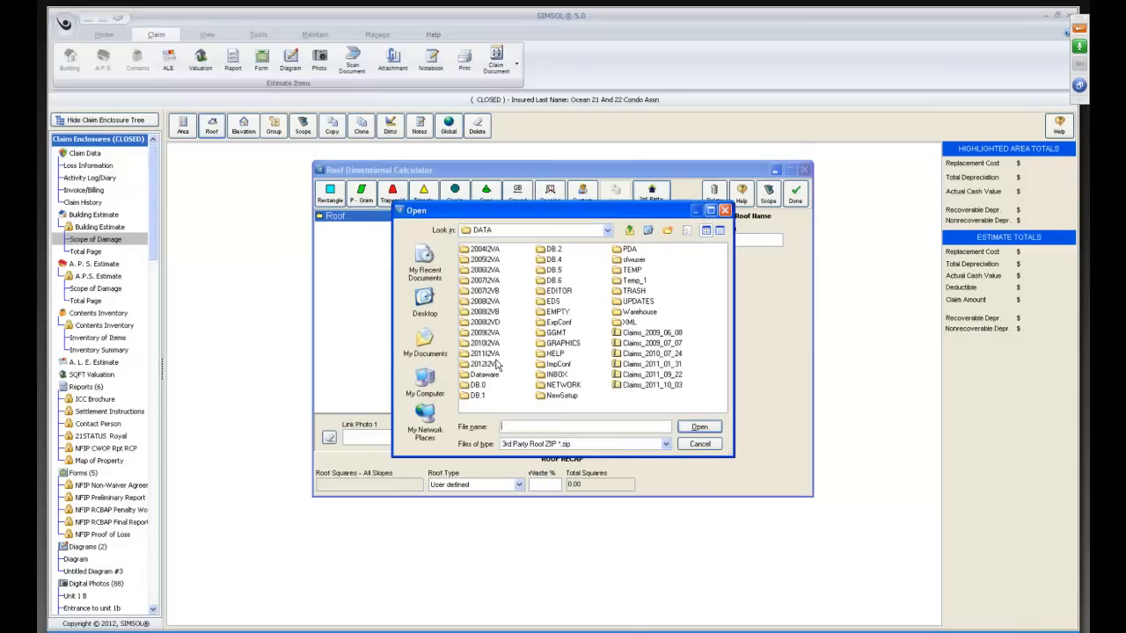
Import the roof measurements from the AL-RPT-C-29040 zip file on the Desktop.
left_click(421, 301)
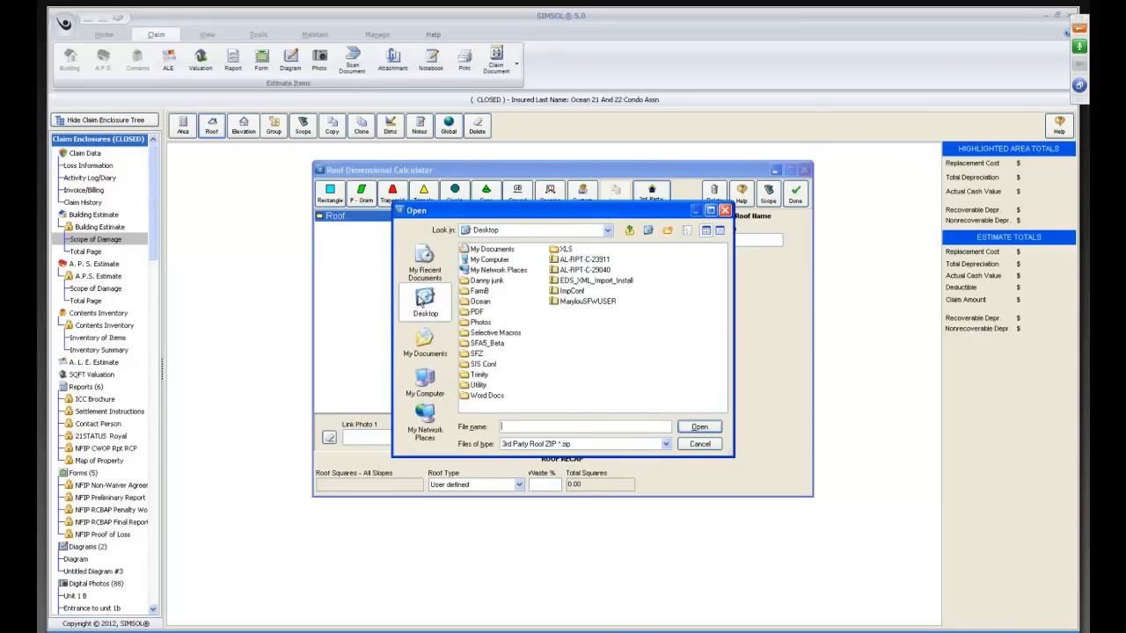
left_click(579, 271)
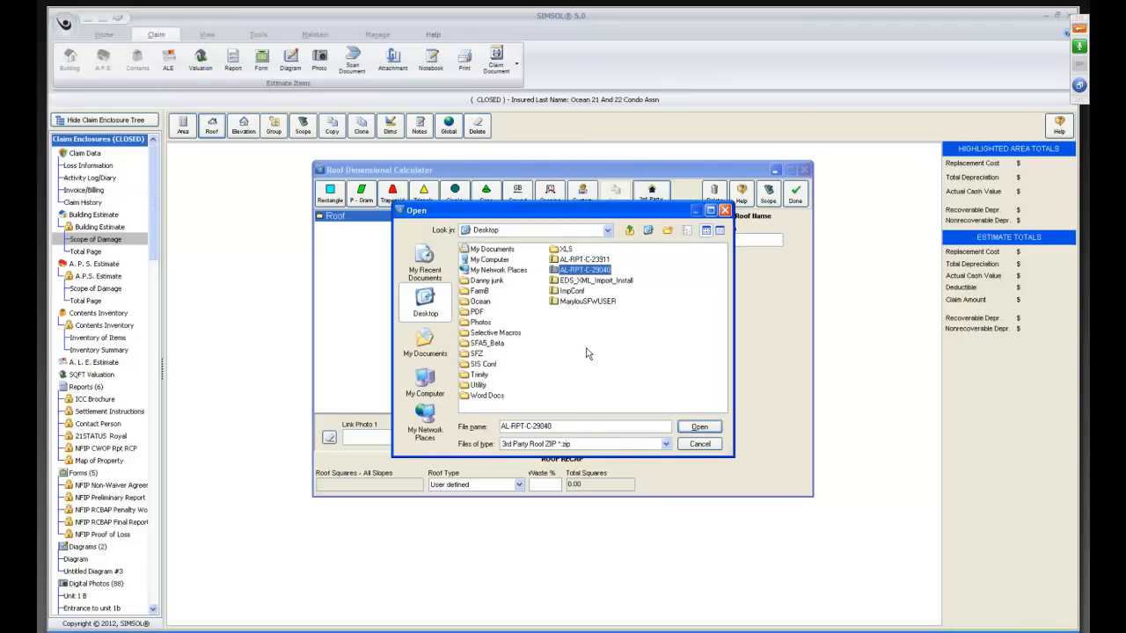
left_click(691, 428)
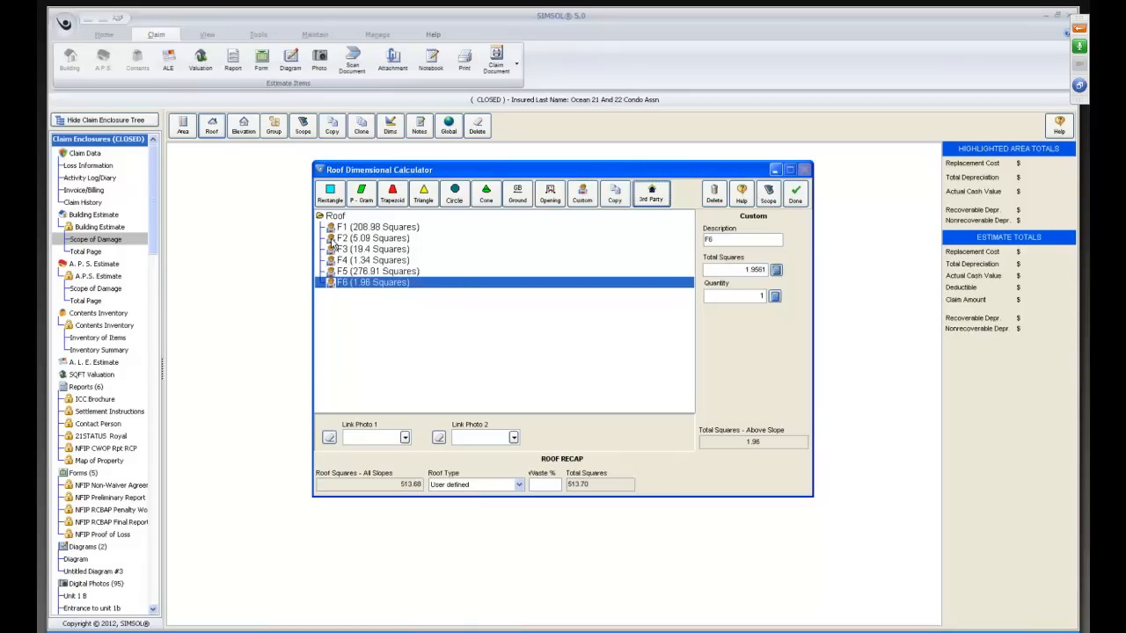
Go through the imported roof facets to F6 and link Above.jpg as the first photo.
left_click(334, 239)
left_click(333, 250)
left_click(334, 261)
left_click(333, 272)
left_click(334, 282)
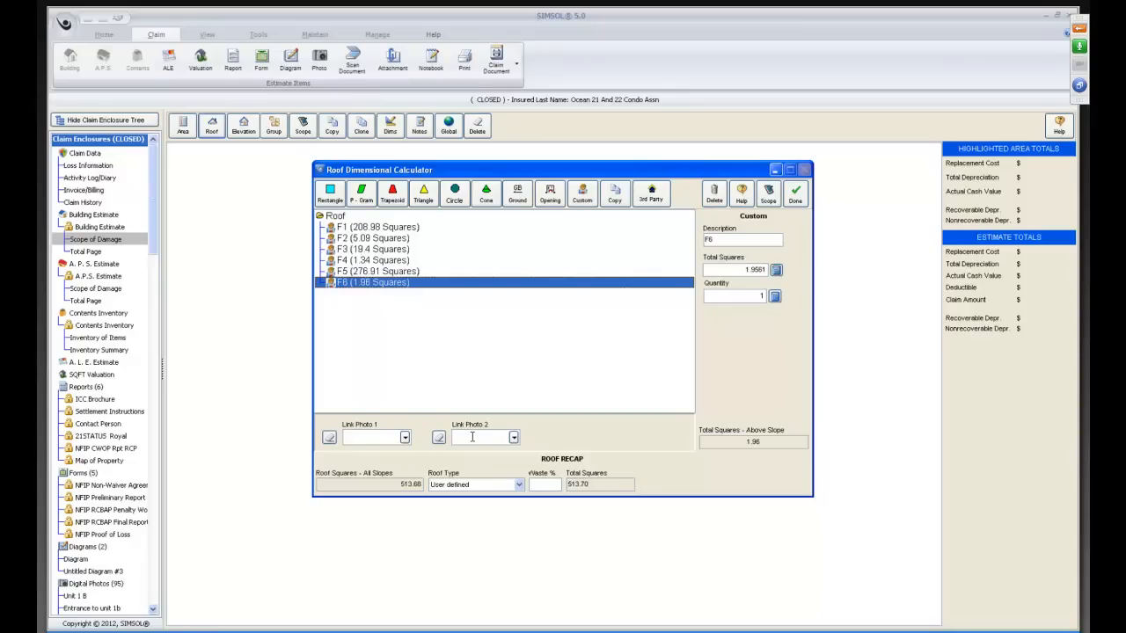
left_click(405, 438)
left_click_drag(405, 455, 408, 519)
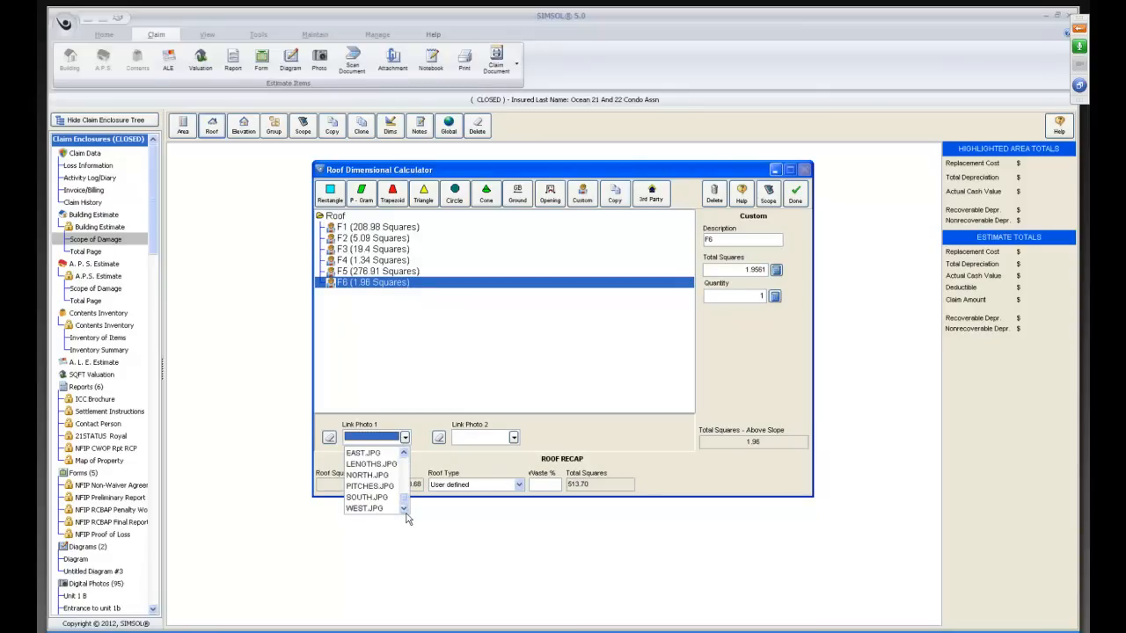
left_click(405, 455)
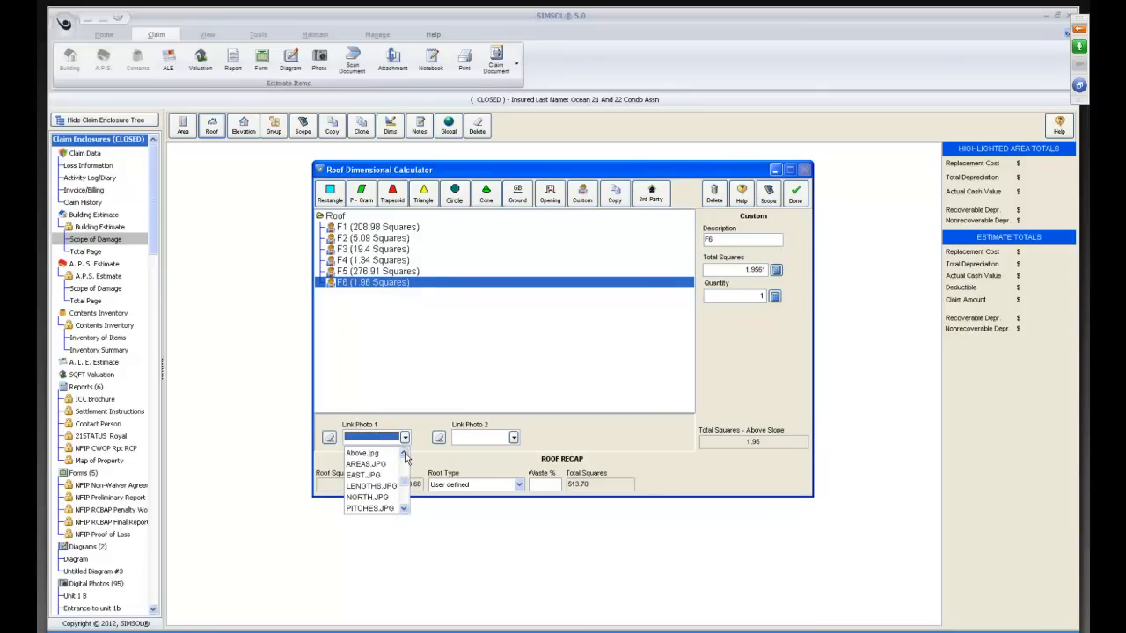
left_click(404, 455)
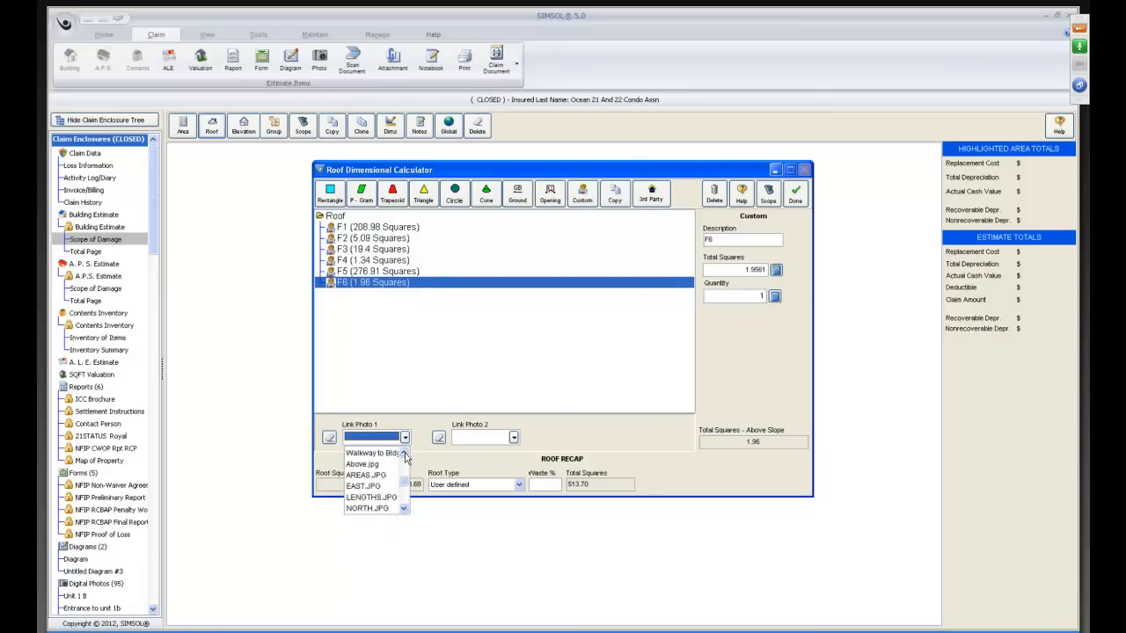
left_click(360, 466)
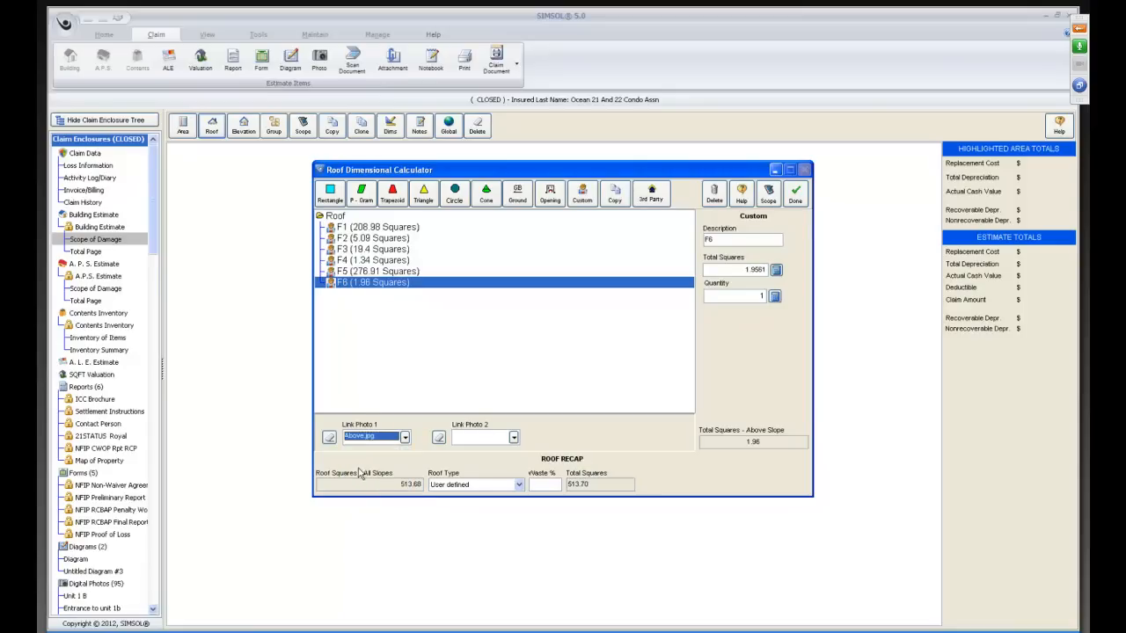
Link NORTH.JPG as the second photo and set the roof type to Plain Gable (10%).
left_click(513, 438)
left_click(514, 509)
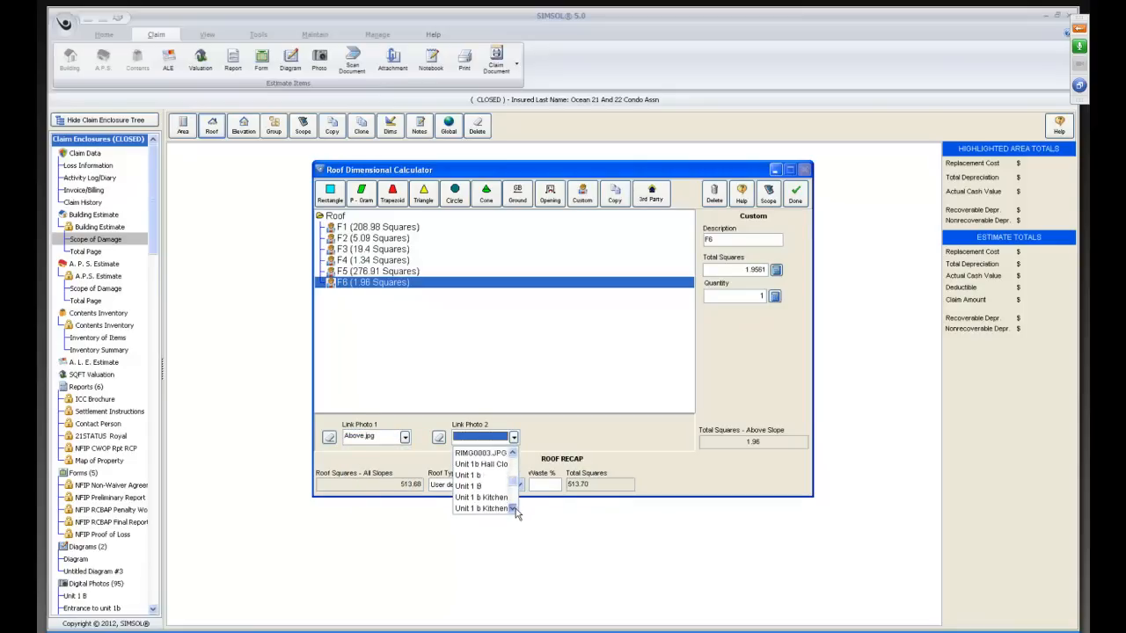
left_click(513, 508)
left_click(514, 508)
left_click(513, 508)
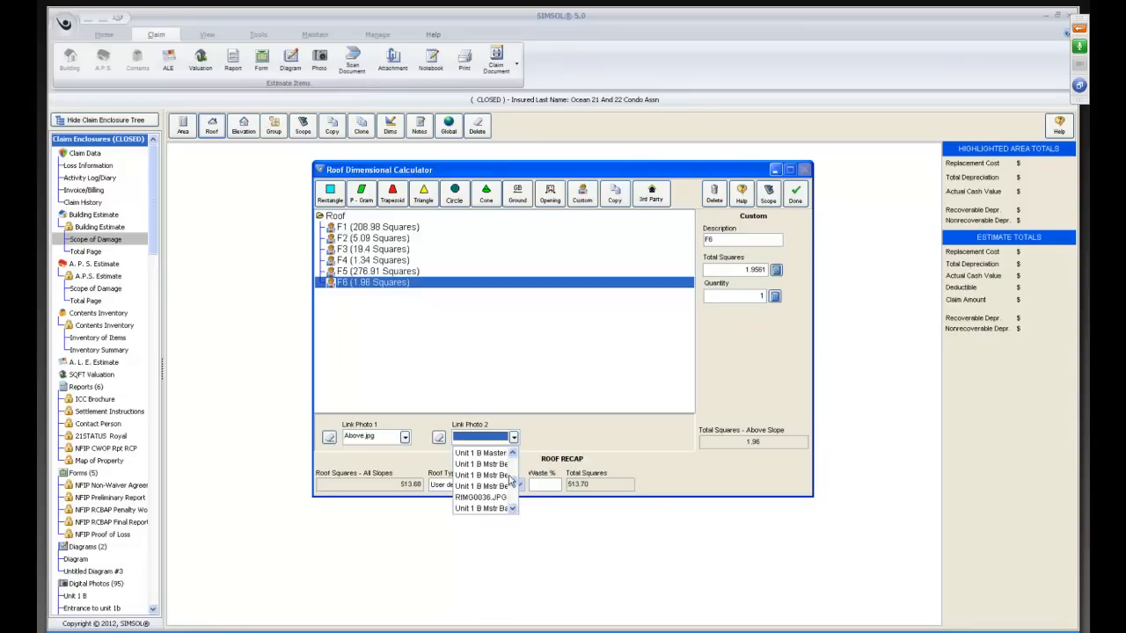
left_click(514, 508)
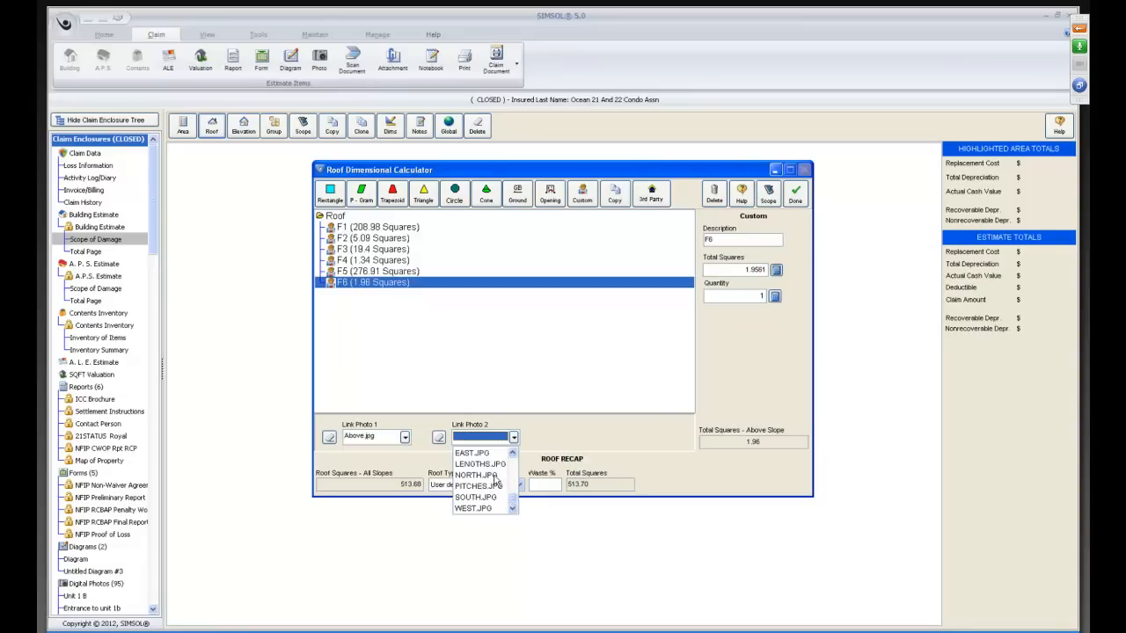
left_click(467, 475)
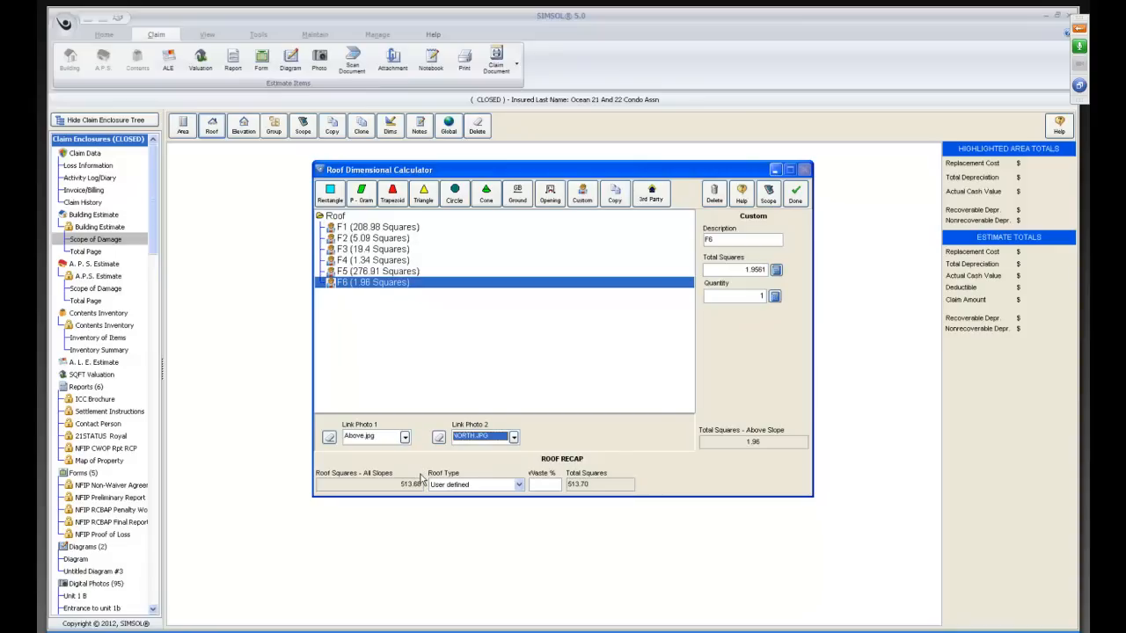
left_click(519, 484)
left_click(493, 506)
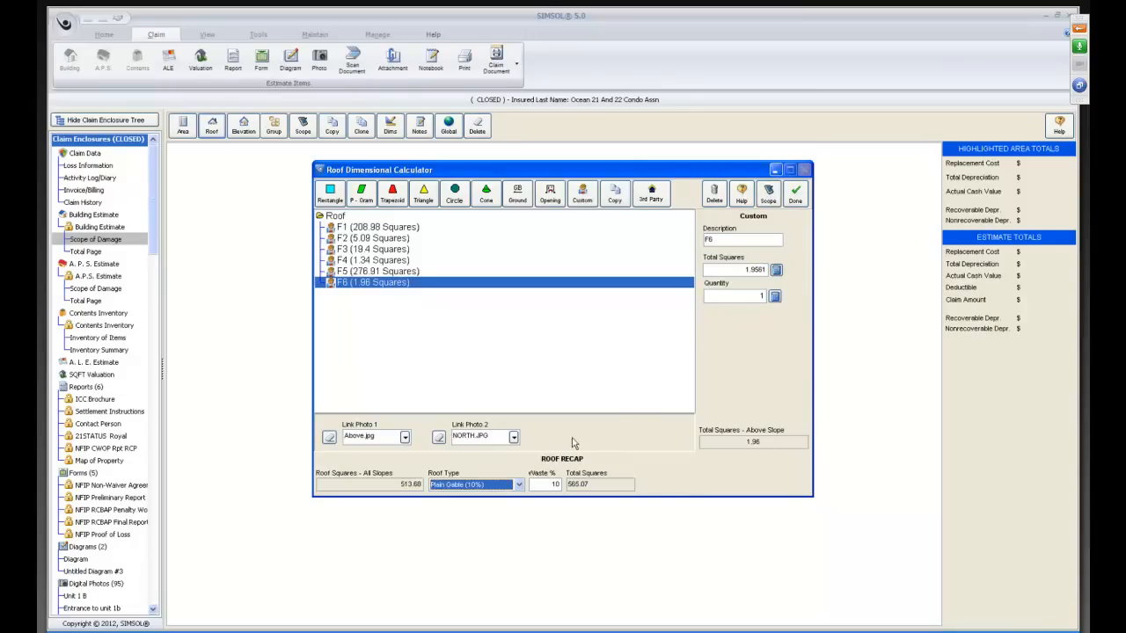
Open the roof's scope sheet and add the combined Remove and Replace scope for Built-up Roofing under commercial roofs.
left_click(767, 192)
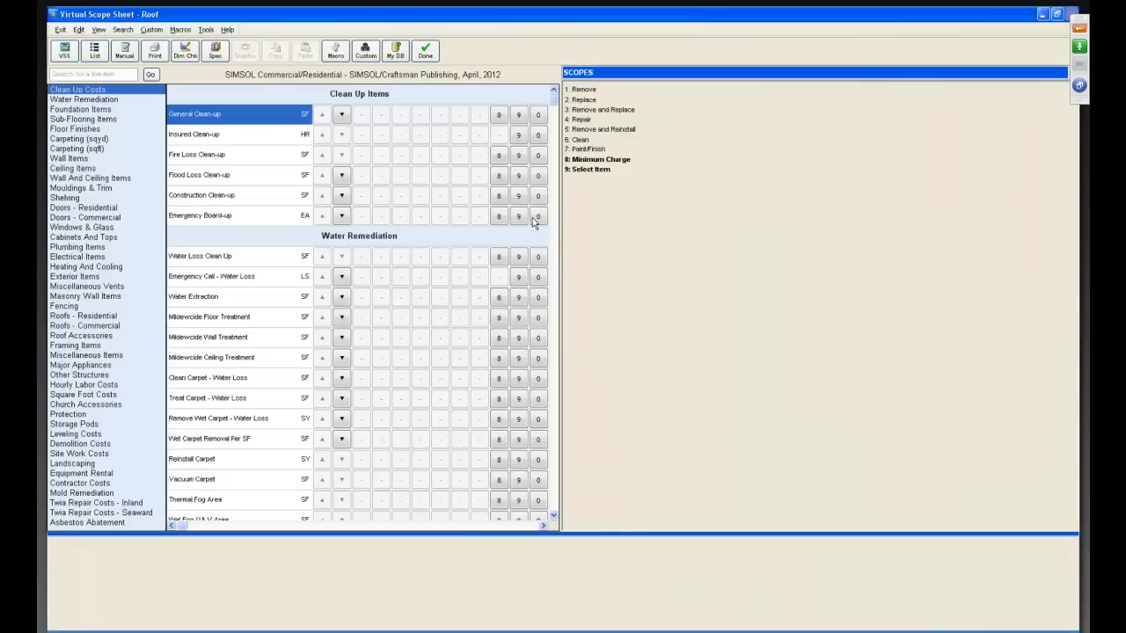
left_click(88, 326)
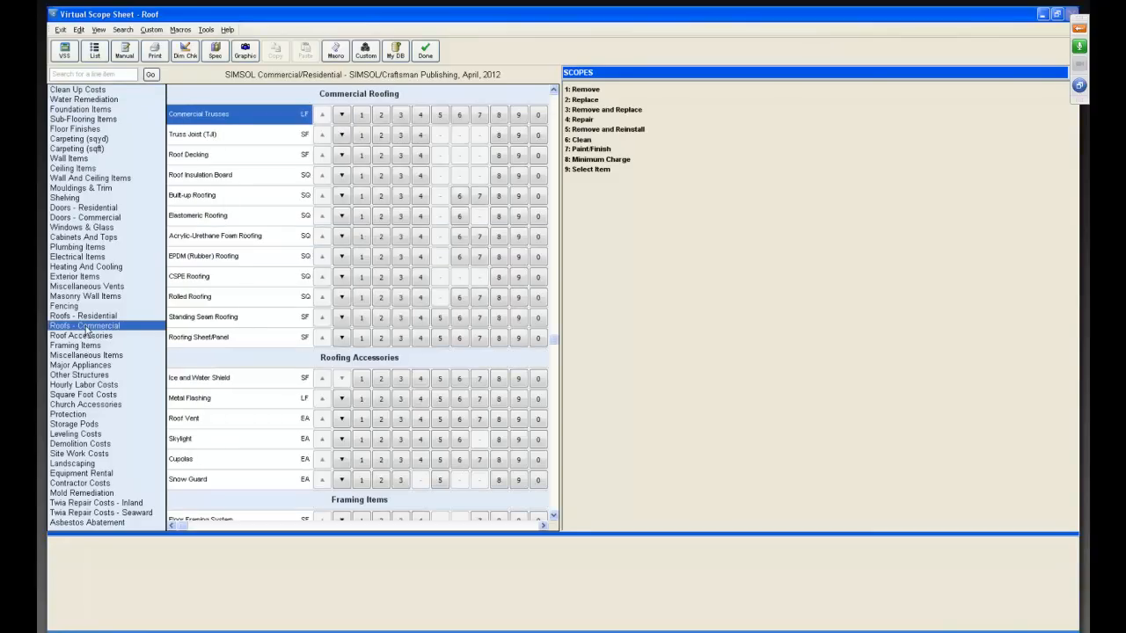
left_click(231, 197)
left_click(400, 196)
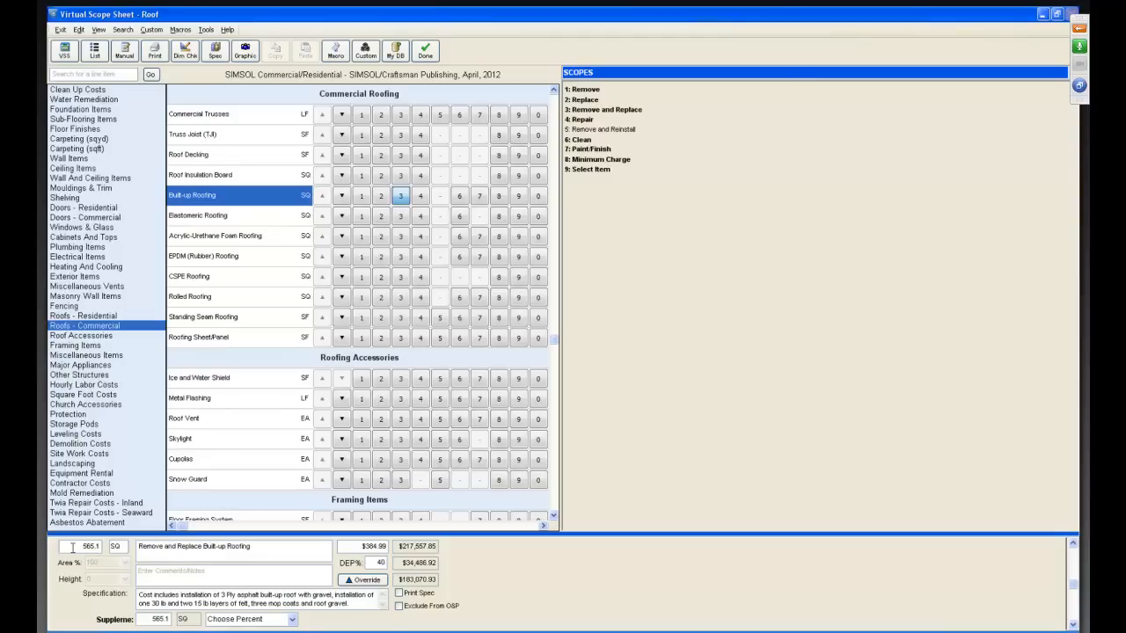
Swap the combined Built-up Roofing scope for separate Remove and Replace items, and finish the scope sheet.
left_click(400, 198)
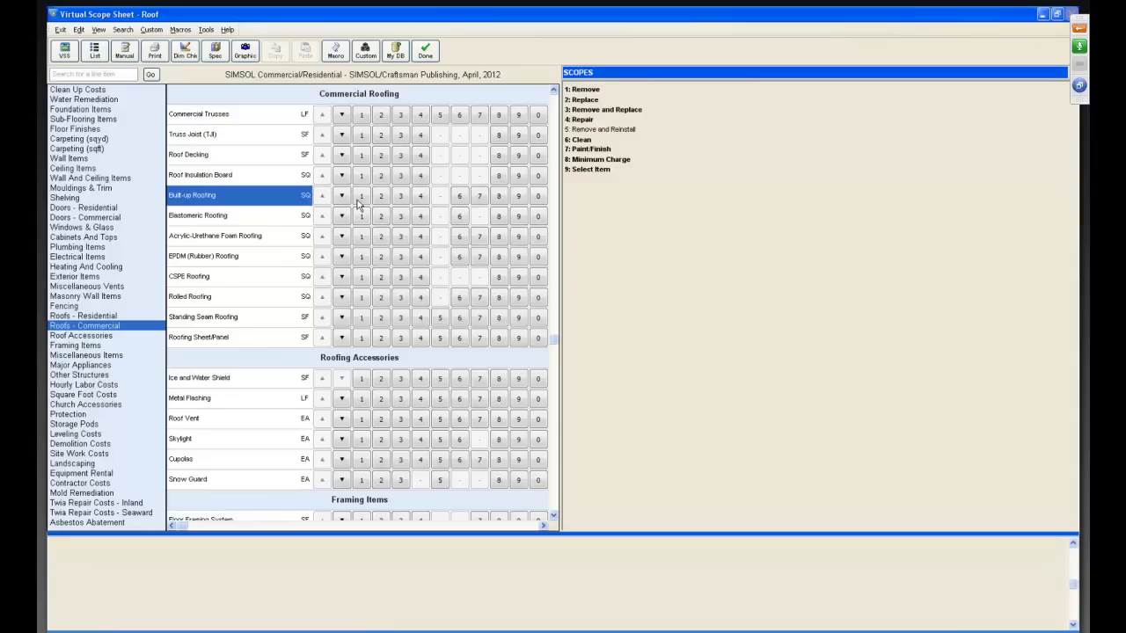
left_click(361, 197)
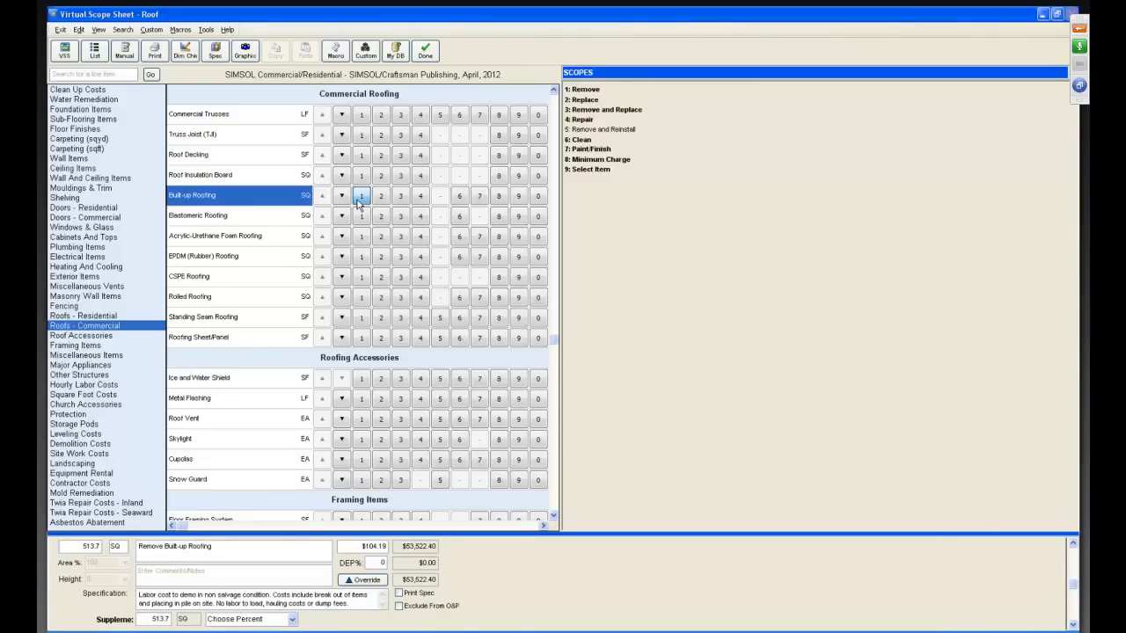
left_click(382, 198)
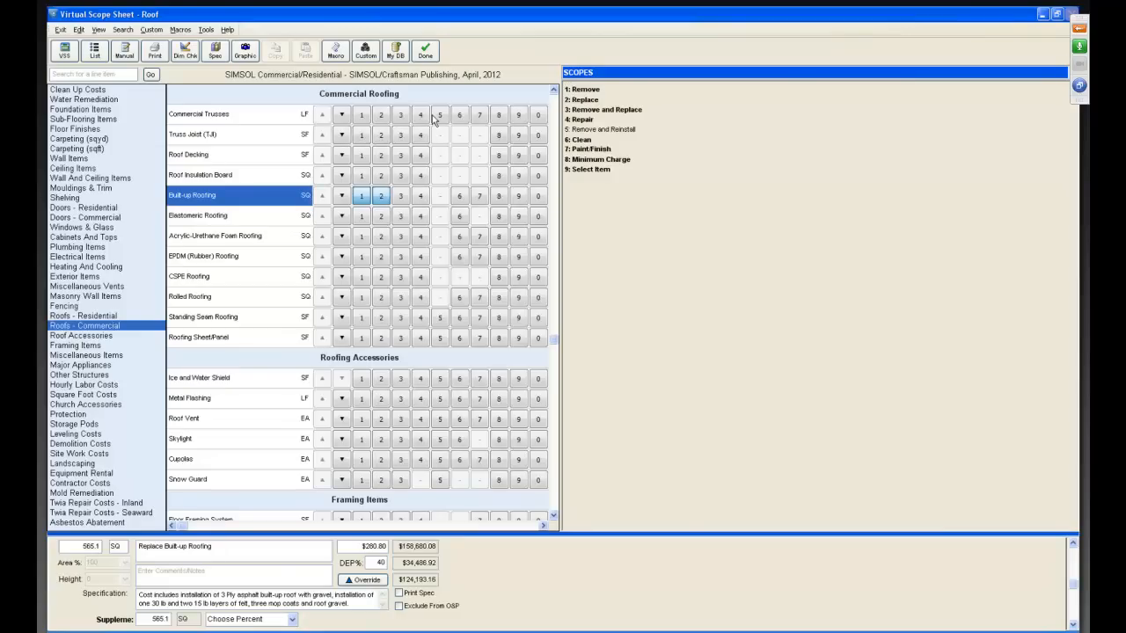
left_click(425, 51)
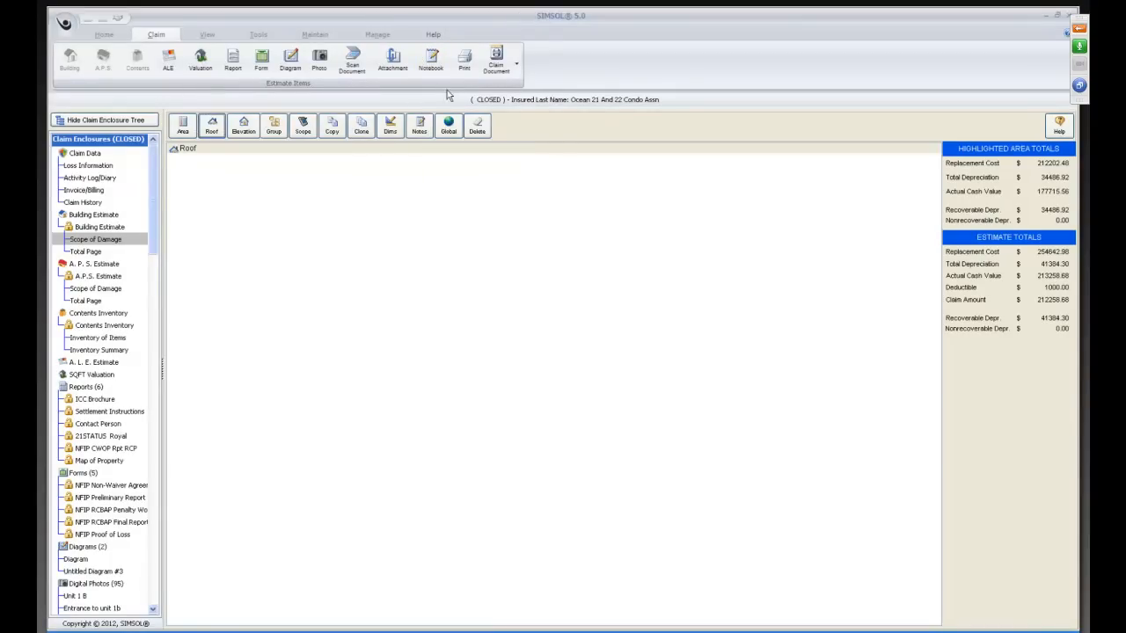
Open the claim's global print setup and add the Building Estimate to the selected print items.
left_click(464, 69)
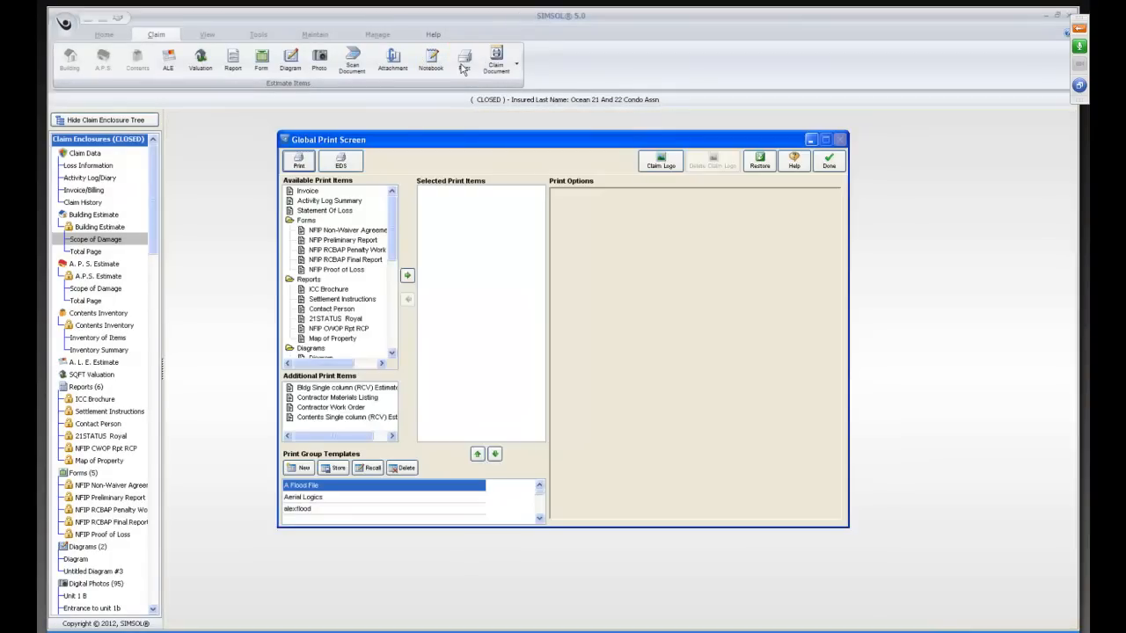
left_click_drag(400, 230, 393, 257)
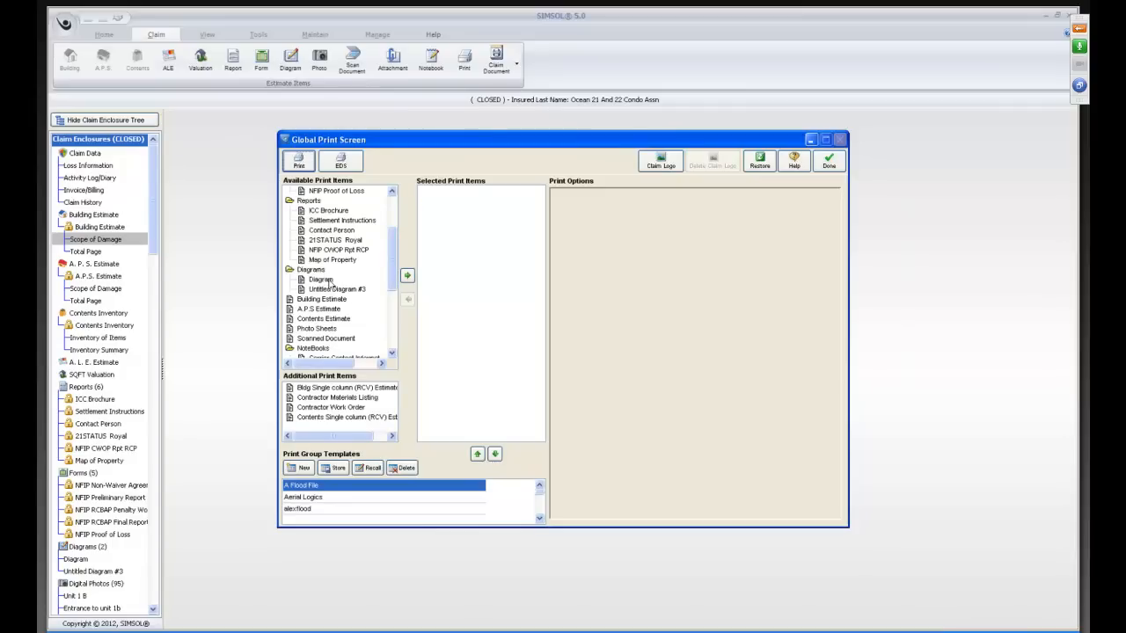
left_click_drag(321, 302, 439, 280)
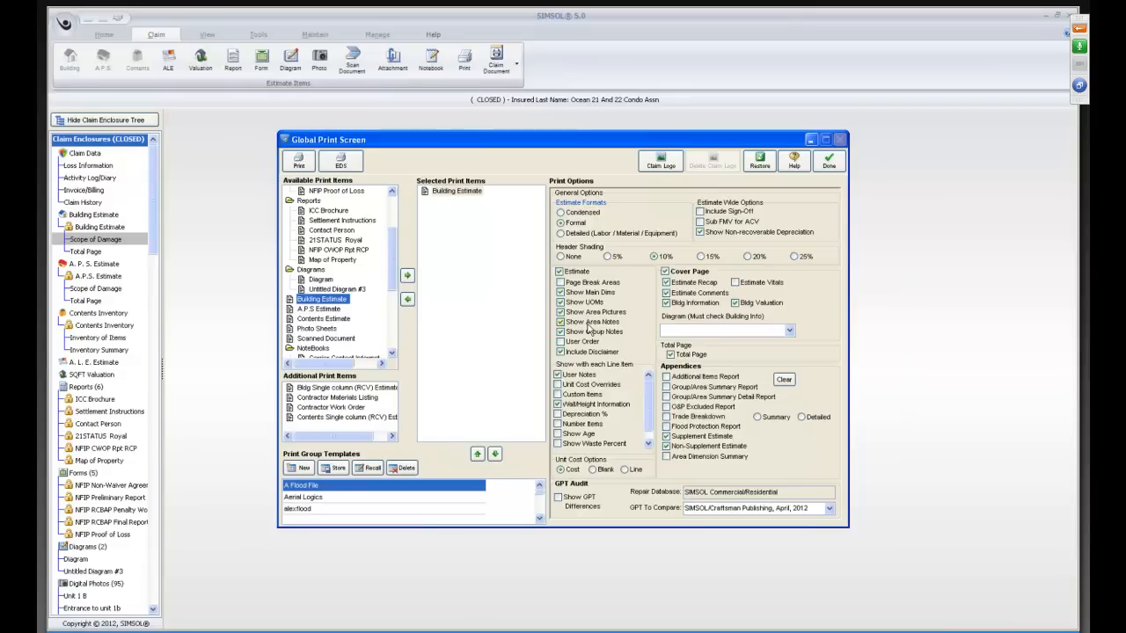
Look through the available print items and add Photo Sheets to the selected print items.
left_click(393, 355)
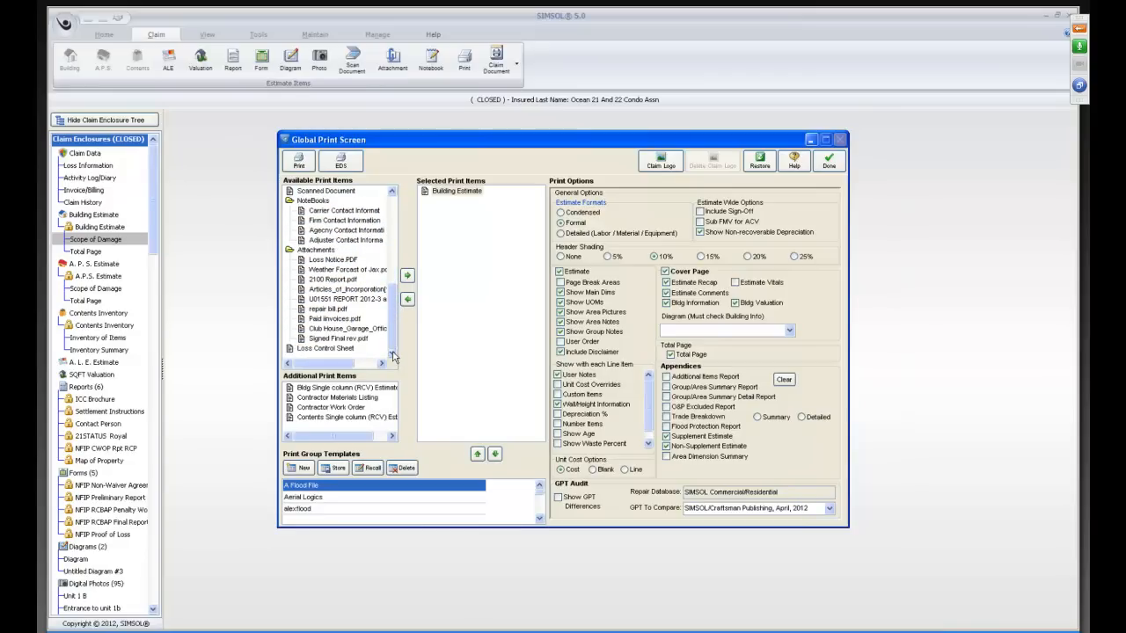
left_click(392, 193)
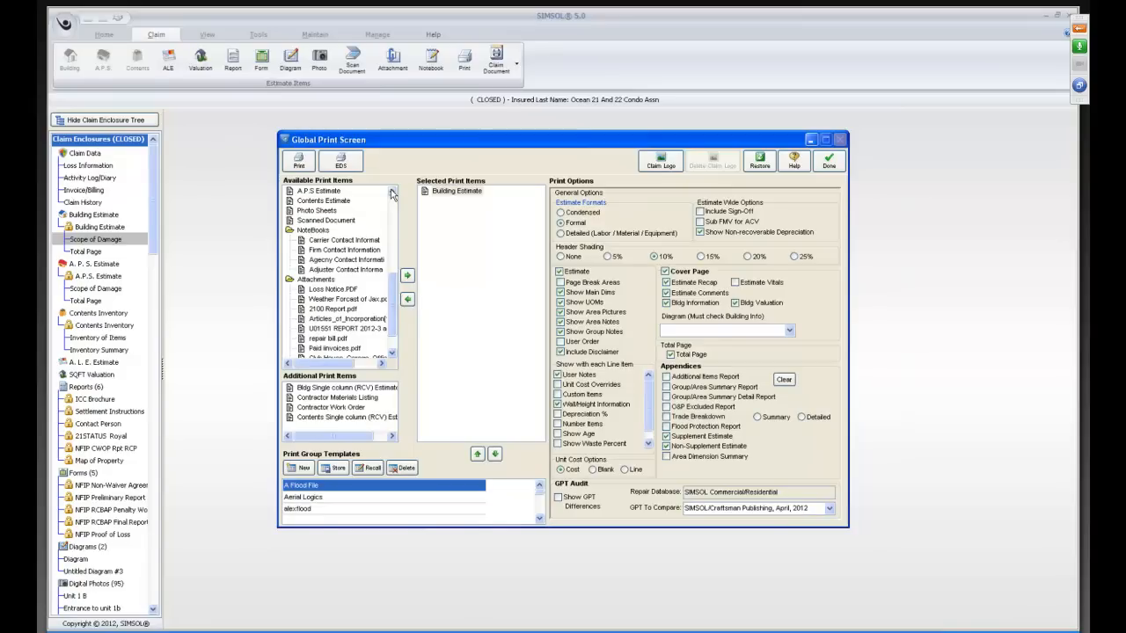
left_click(392, 192)
left_click(392, 192)
left_click(392, 192)
left_click(392, 193)
left_click(392, 193)
left_click(393, 192)
left_click(393, 192)
left_click(392, 192)
left_click(393, 193)
left_click(392, 193)
left_click(393, 192)
left_click(392, 193)
left_click(393, 193)
left_click(392, 193)
left_click(392, 193)
left_click(392, 193)
left_click(392, 192)
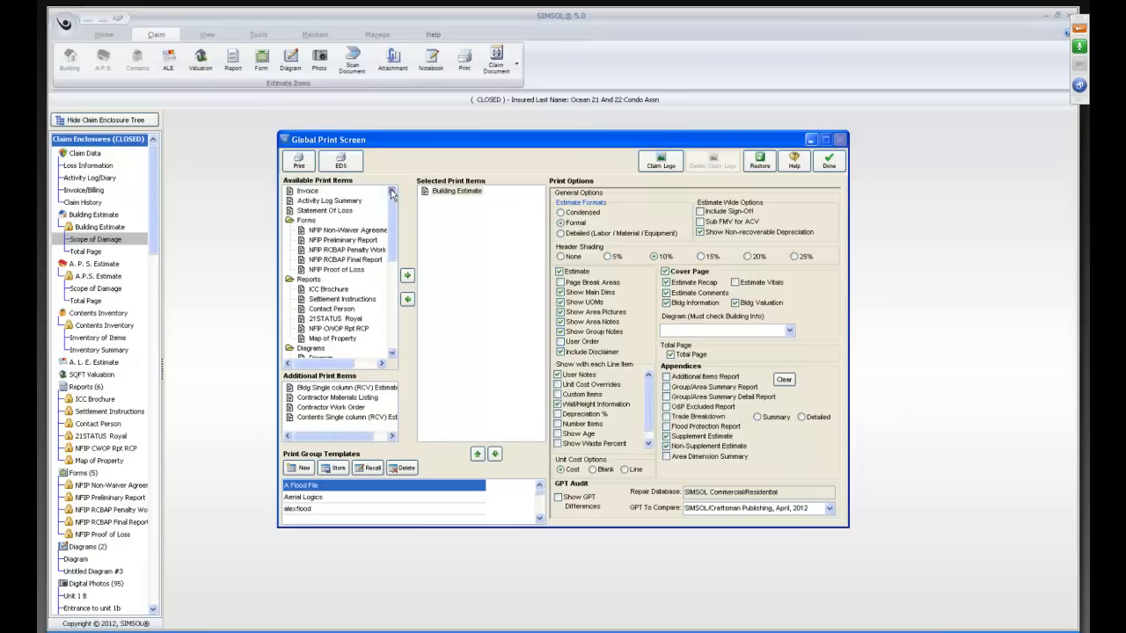
left_click(393, 358)
left_click(392, 358)
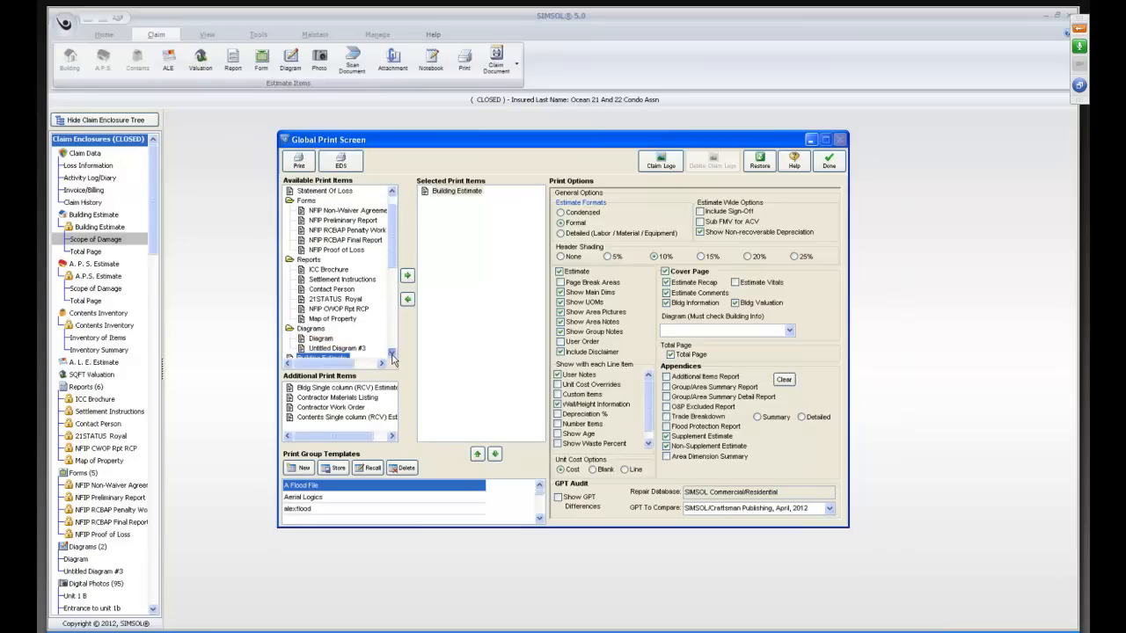
left_click(392, 358)
left_click(392, 358)
left_click(392, 358)
left_click(392, 358)
left_click(393, 358)
left_click(392, 358)
left_click(393, 358)
left_click(392, 358)
left_click(392, 358)
left_click(392, 358)
left_click(393, 358)
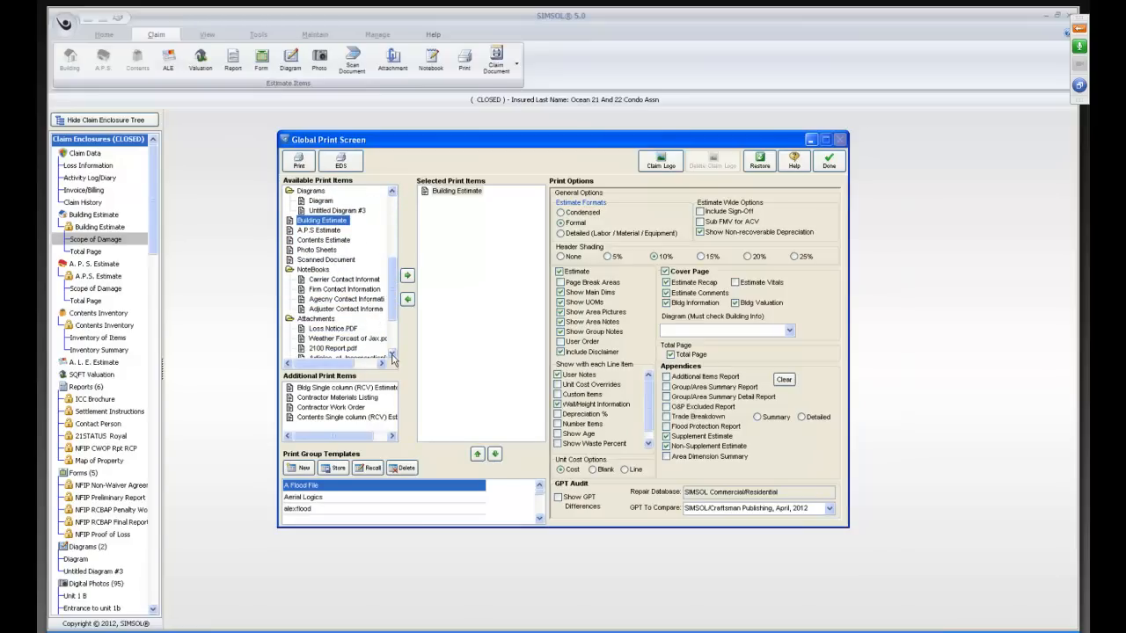
left_click_drag(322, 253, 439, 255)
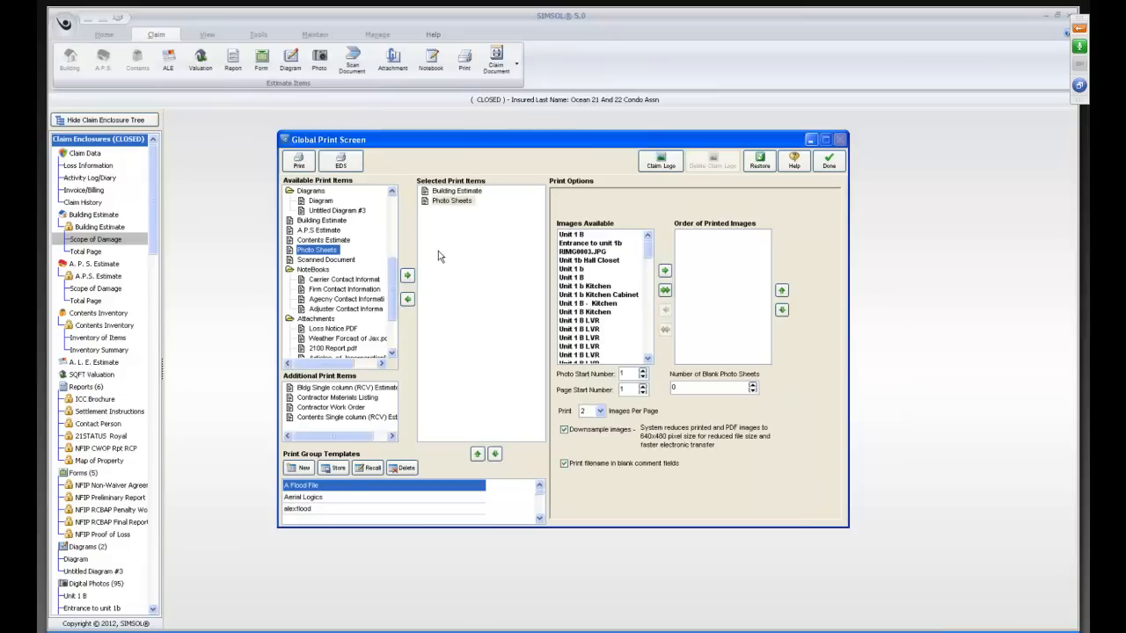
Add the roof images Above, AREAS, EAST, LENGTHS, NORTH, PITCHES, SOUTH and WEST to the printed images of the photo sheets.
left_click_drag(649, 251, 645, 350)
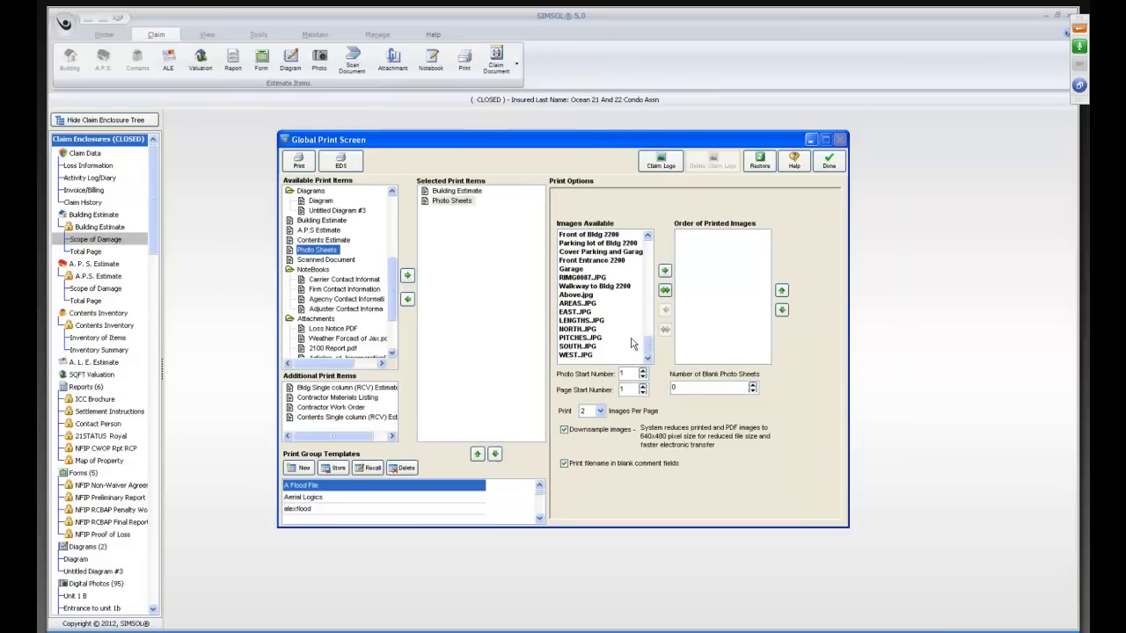
left_click(583, 297)
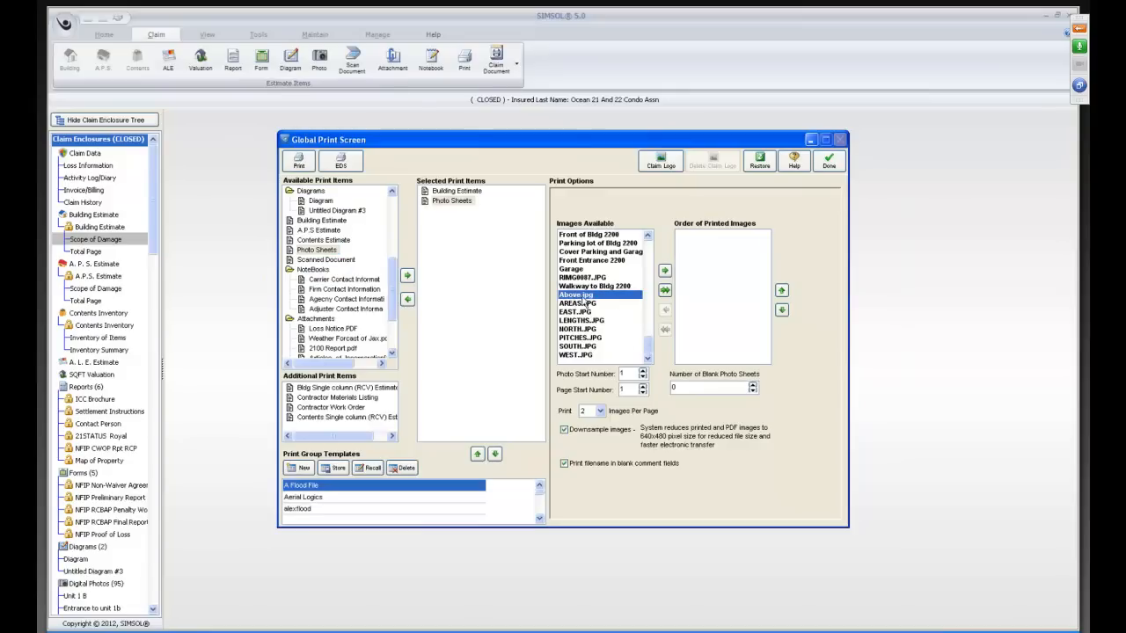
left_click(665, 271)
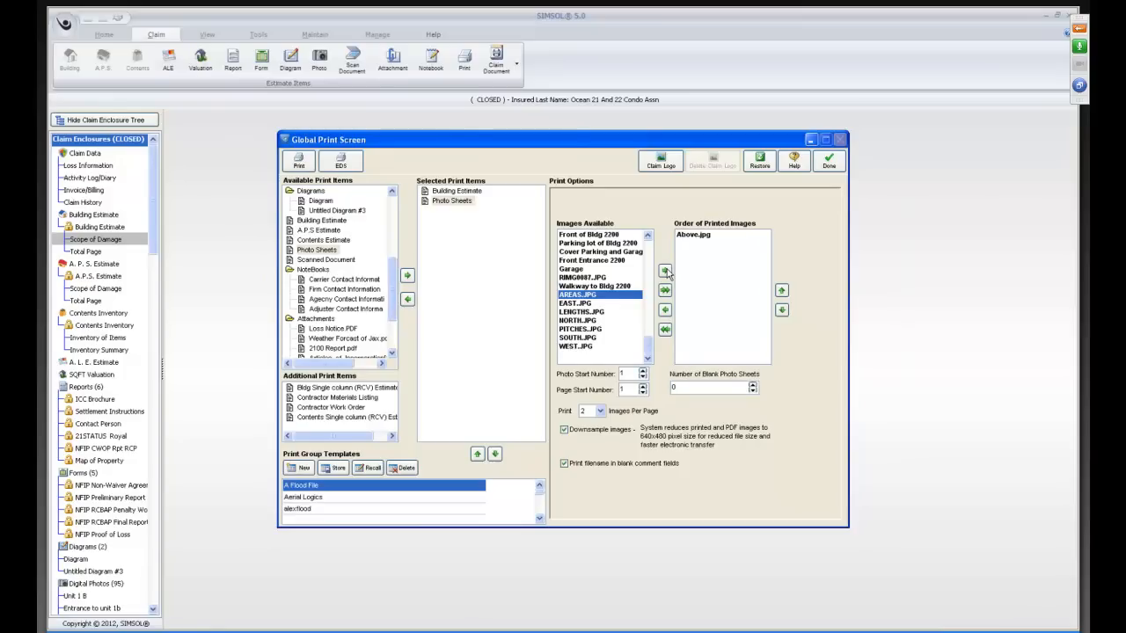
left_click(665, 271)
left_click(665, 271)
left_click(665, 271)
left_click(665, 271)
left_click(665, 271)
left_click(665, 271)
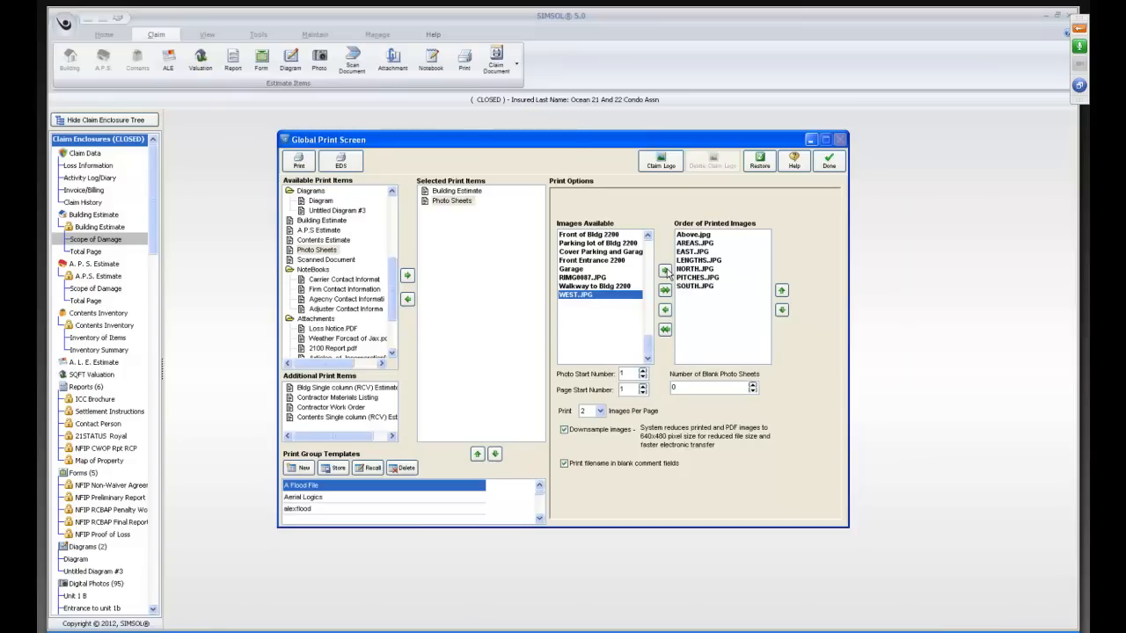
left_click(665, 271)
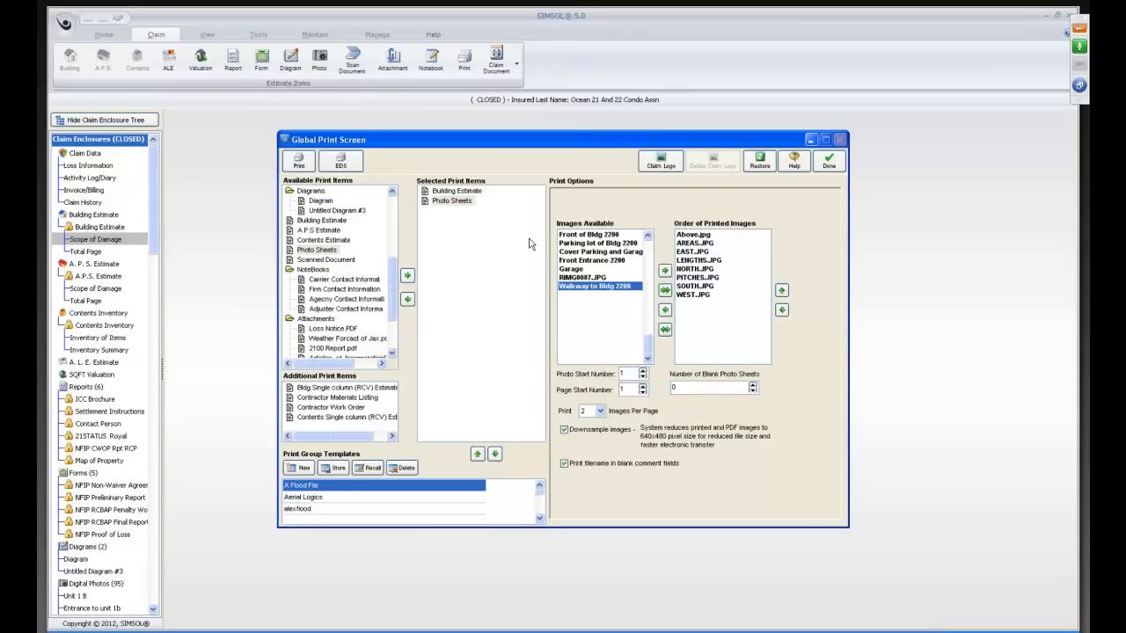
Preview the selected print items, page through the building estimate and photo sheets, and close the preview and print setup.
left_click(298, 162)
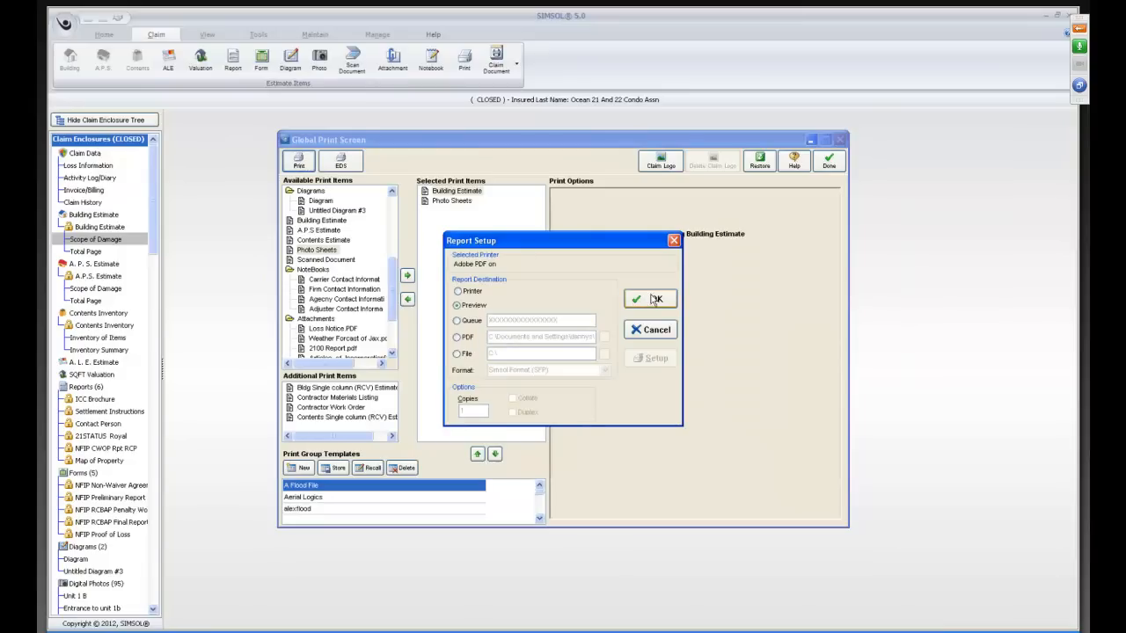
left_click(655, 300)
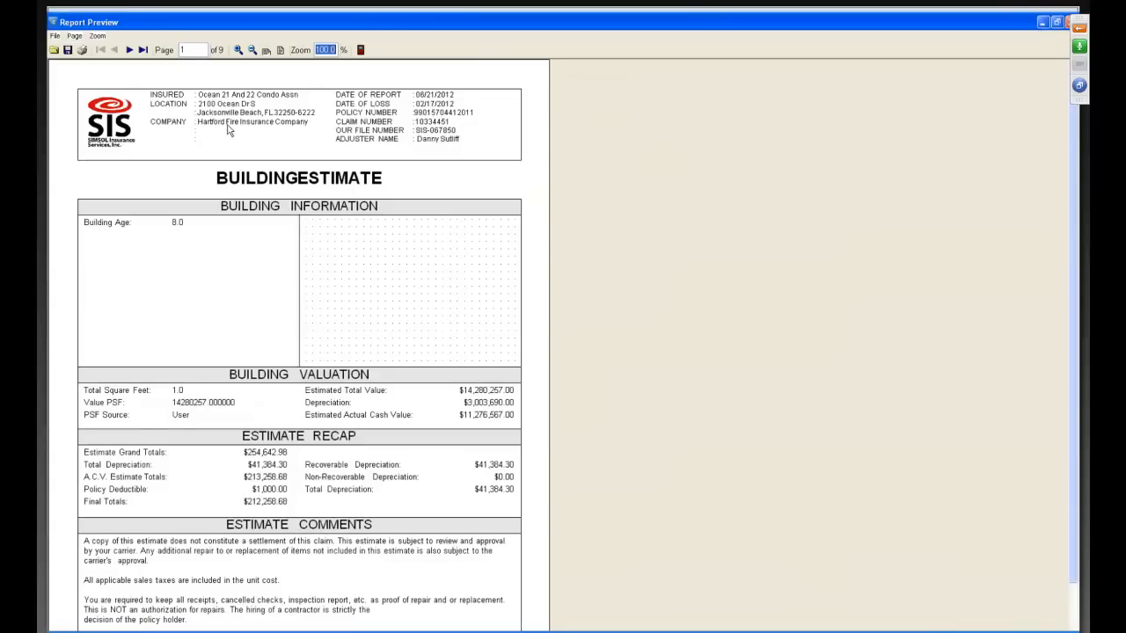
left_click(129, 50)
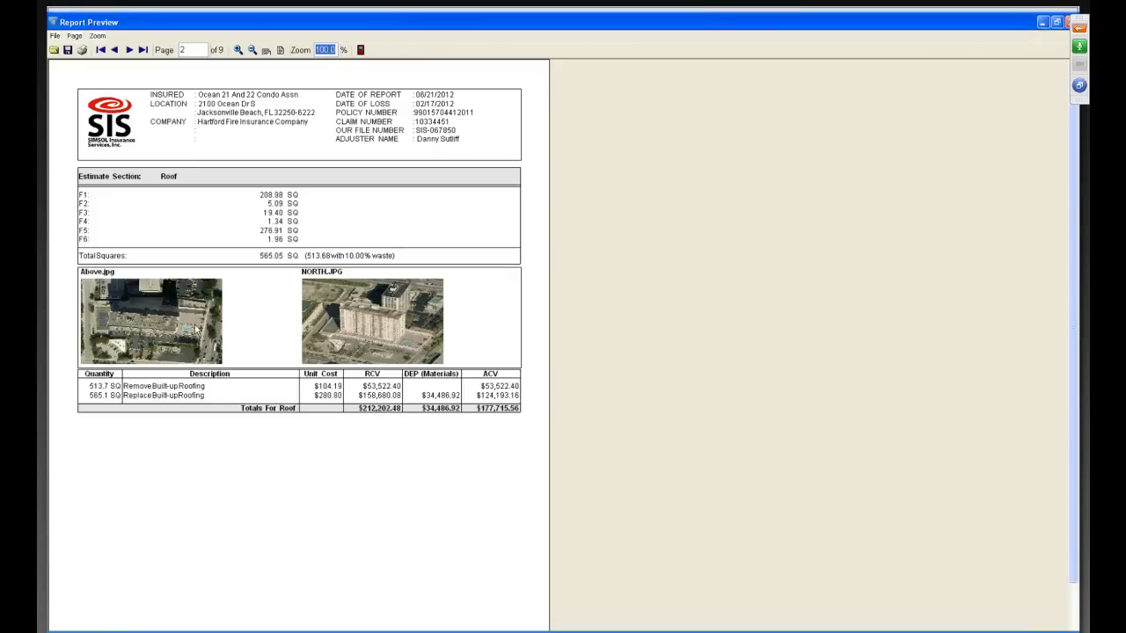
left_click(127, 50)
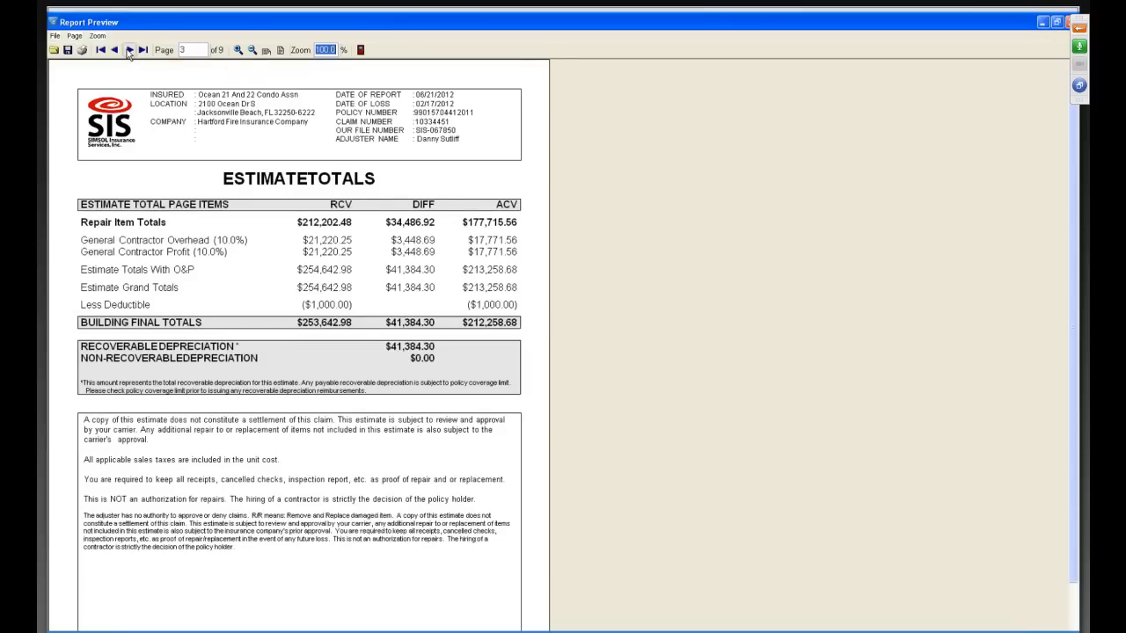
left_click(129, 50)
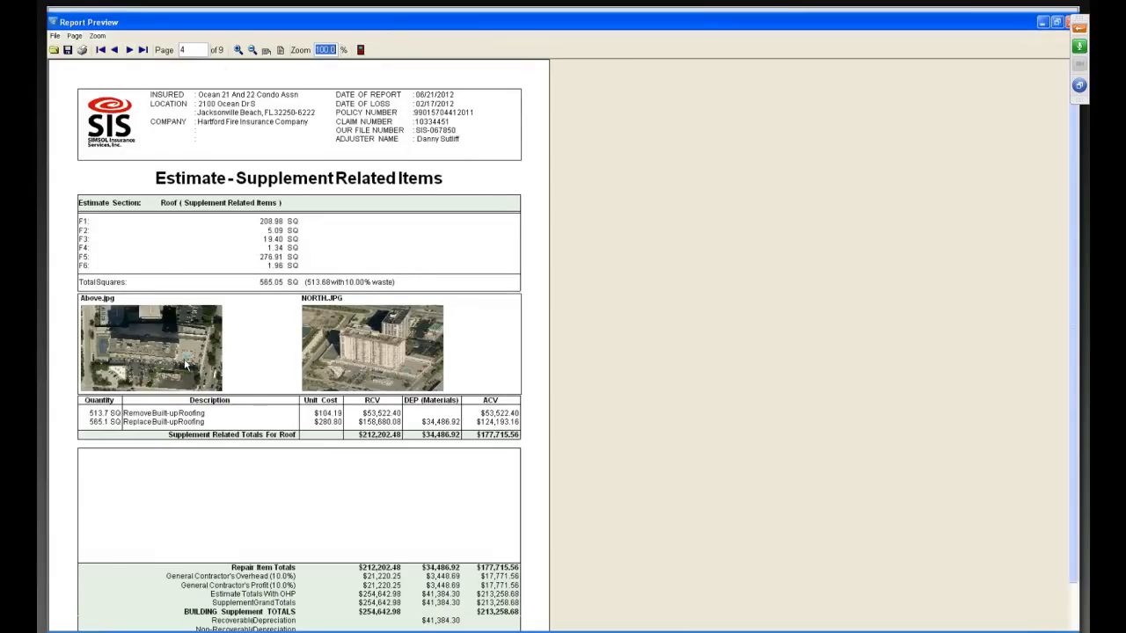
left_click(129, 50)
left_click(129, 50)
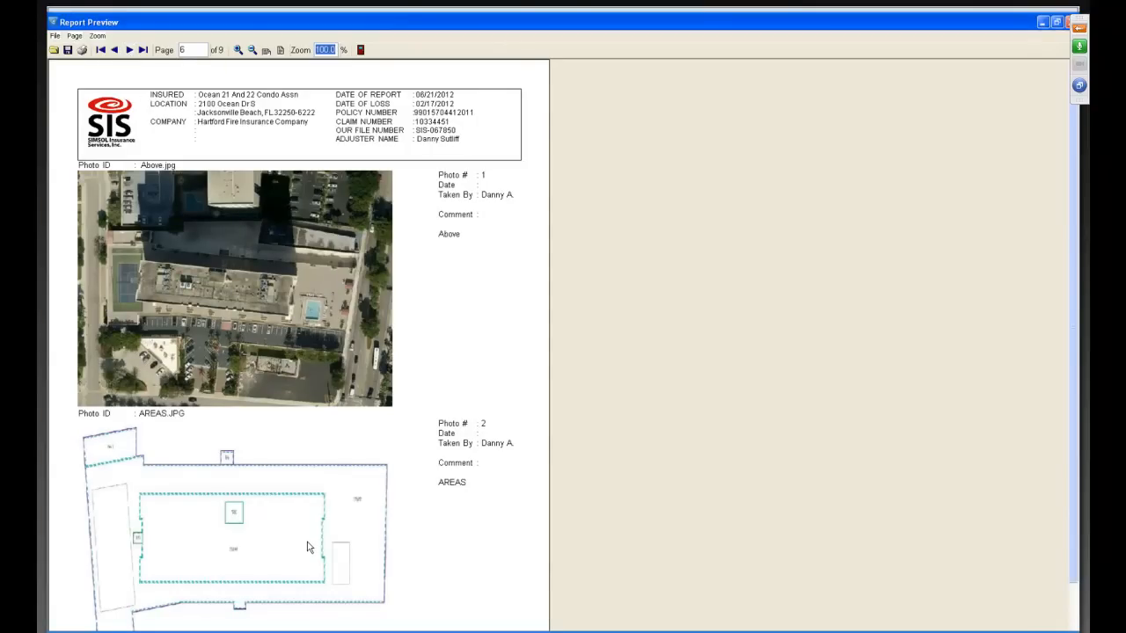
left_click(128, 51)
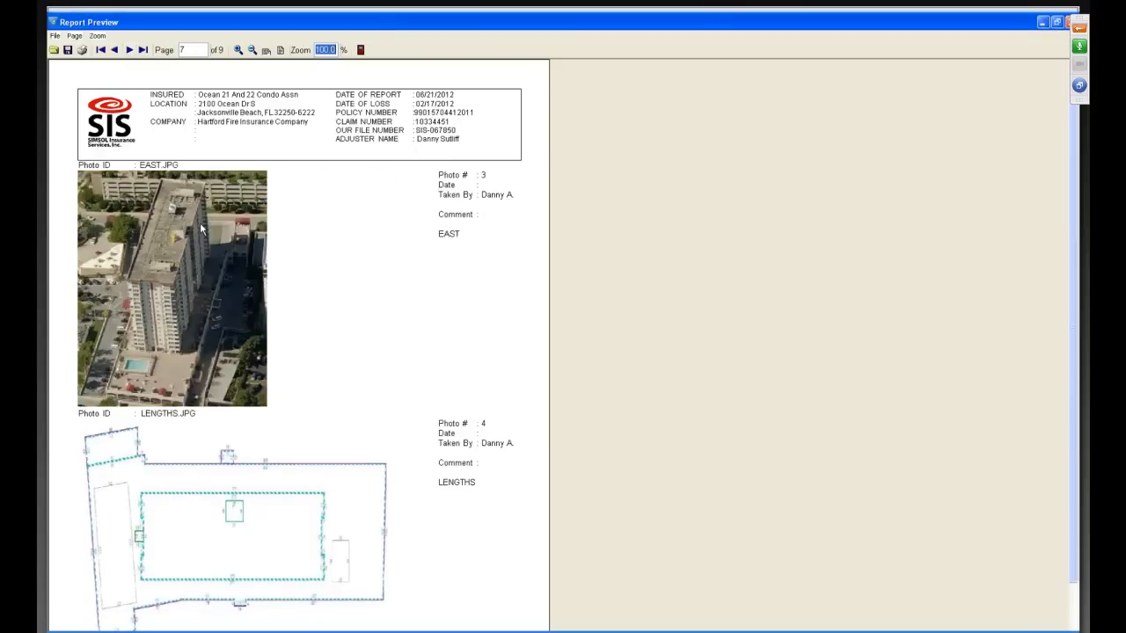
left_click(129, 51)
left_click(129, 51)
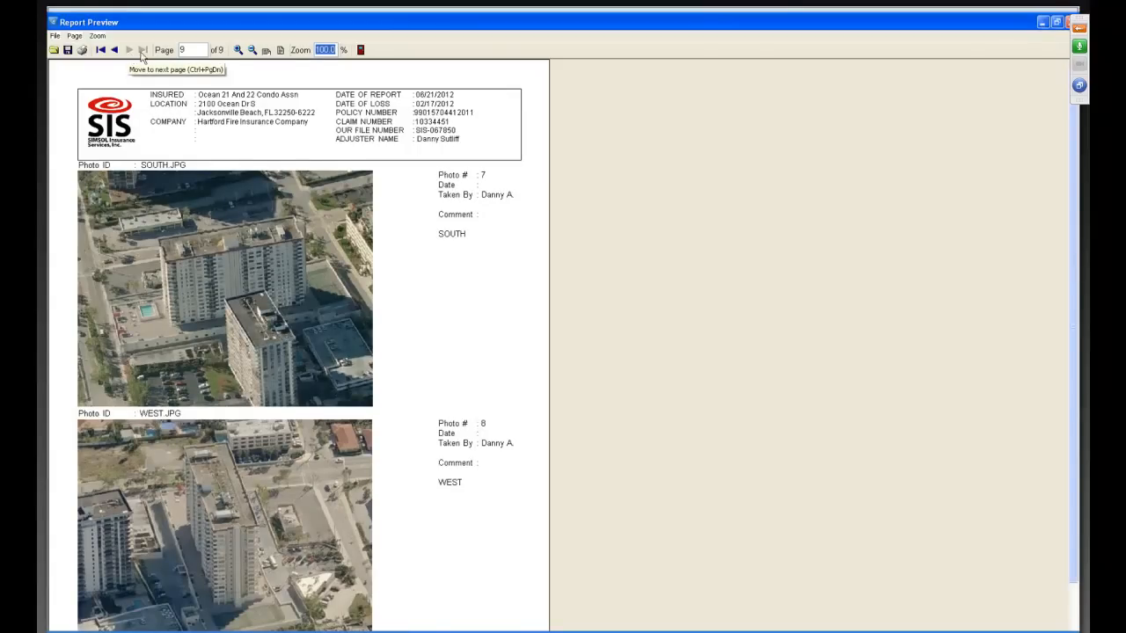
left_click(362, 52)
left_click(830, 161)
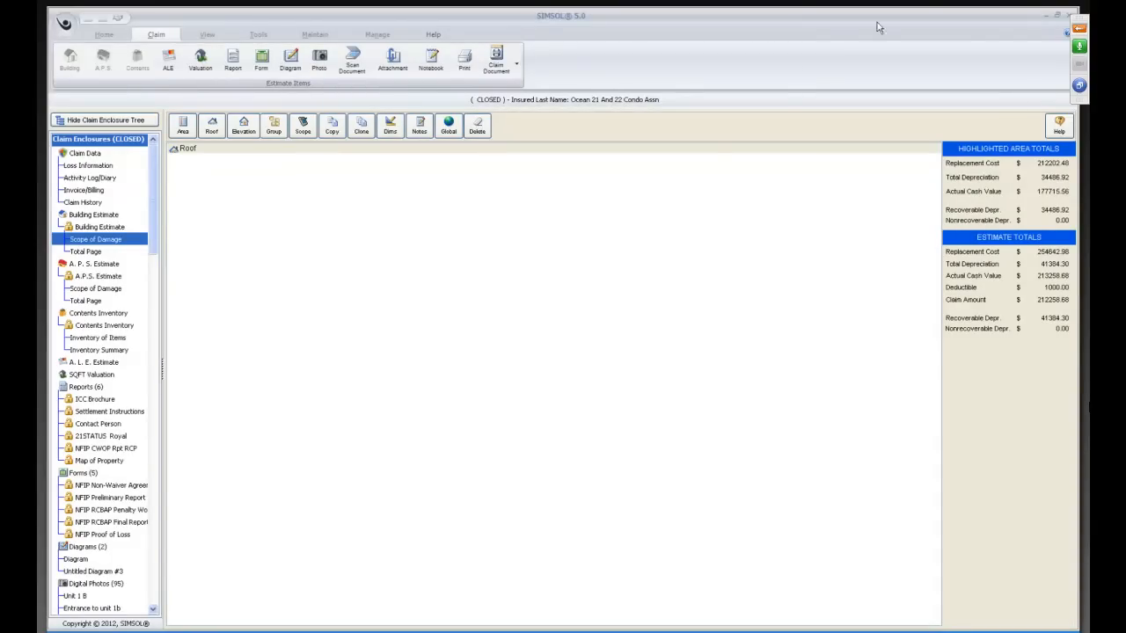
Open Club House_Garage_Office.pdf from the desktop in Adobe Acrobat, examine its summary, photos, length and area measurements and field notes, and close it.
left_click(1043, 15)
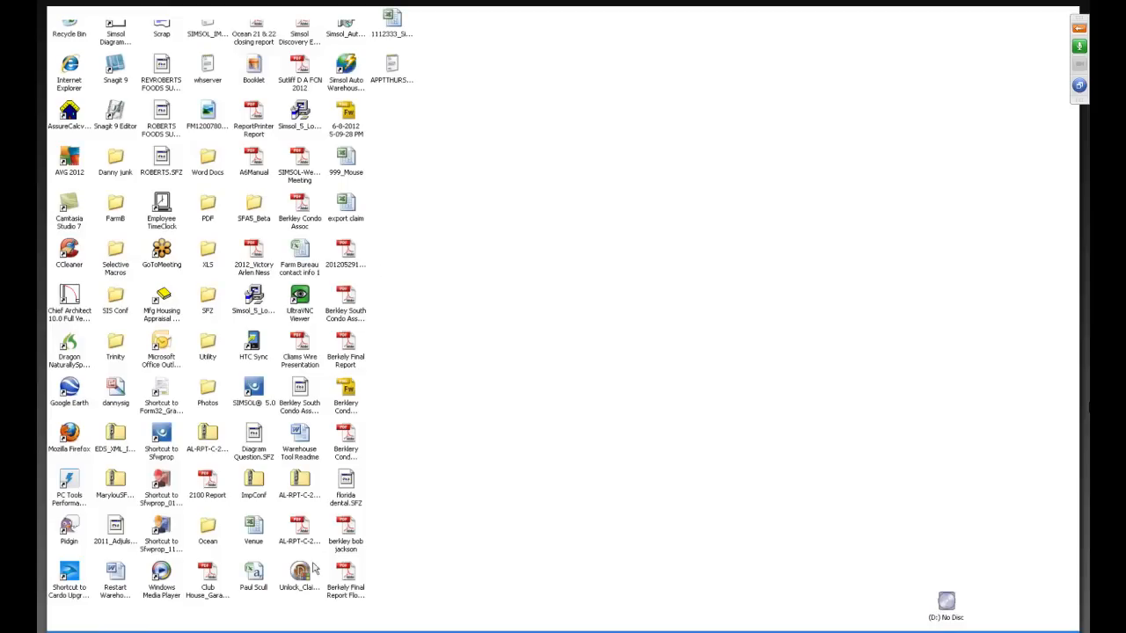
left_click(210, 576)
left_click_drag(1125, 15, 583, 19)
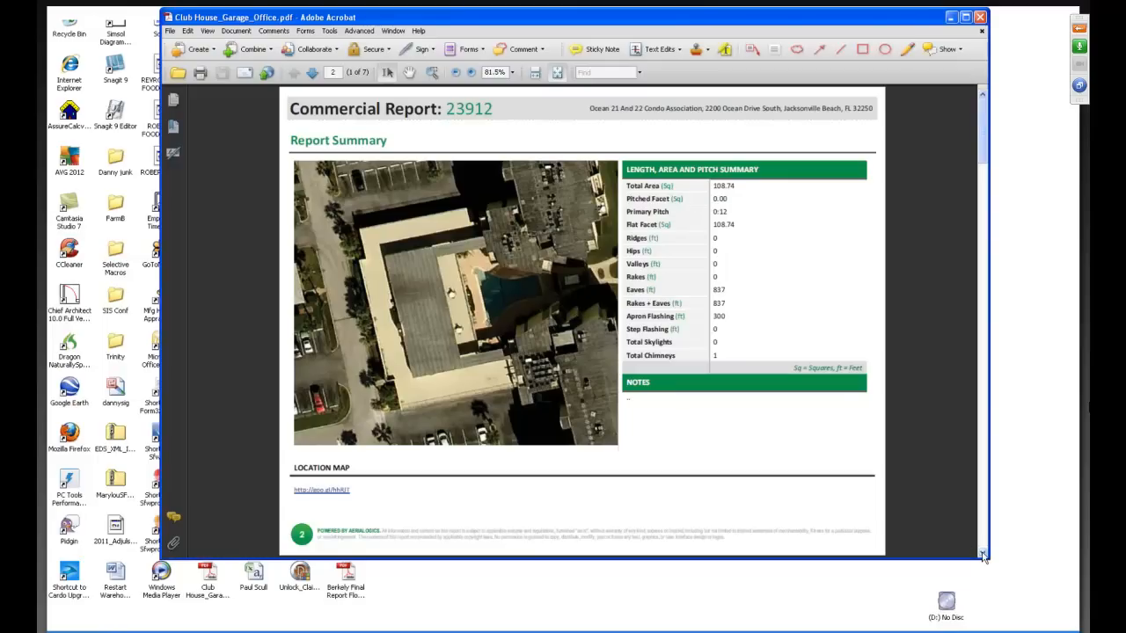
left_click(312, 73)
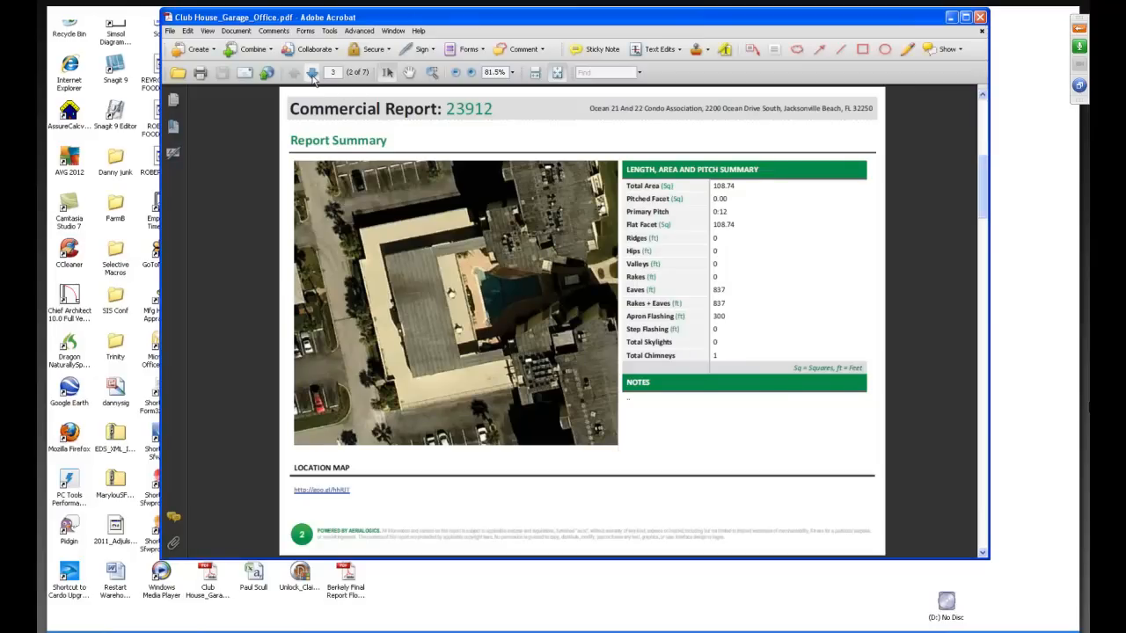
left_click(312, 74)
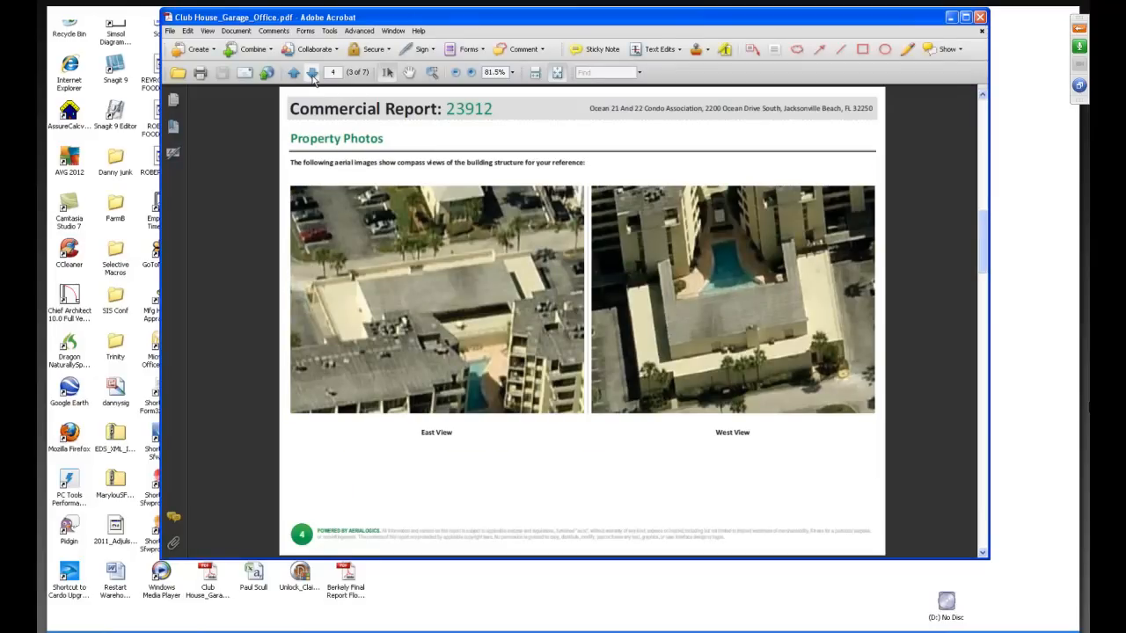
left_click(313, 74)
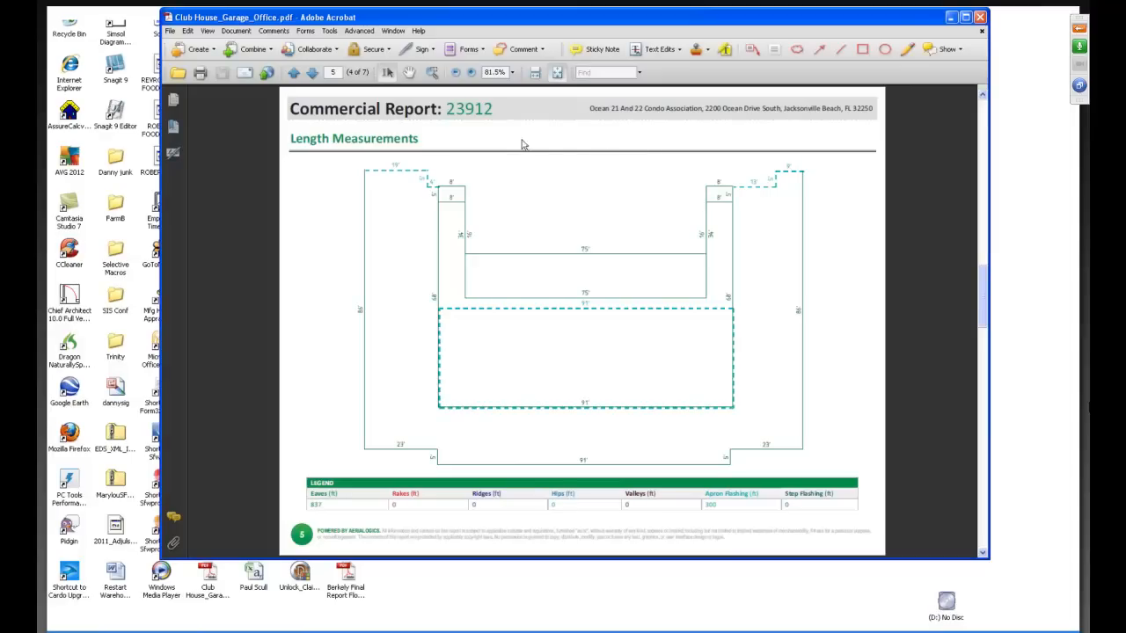
left_click(311, 73)
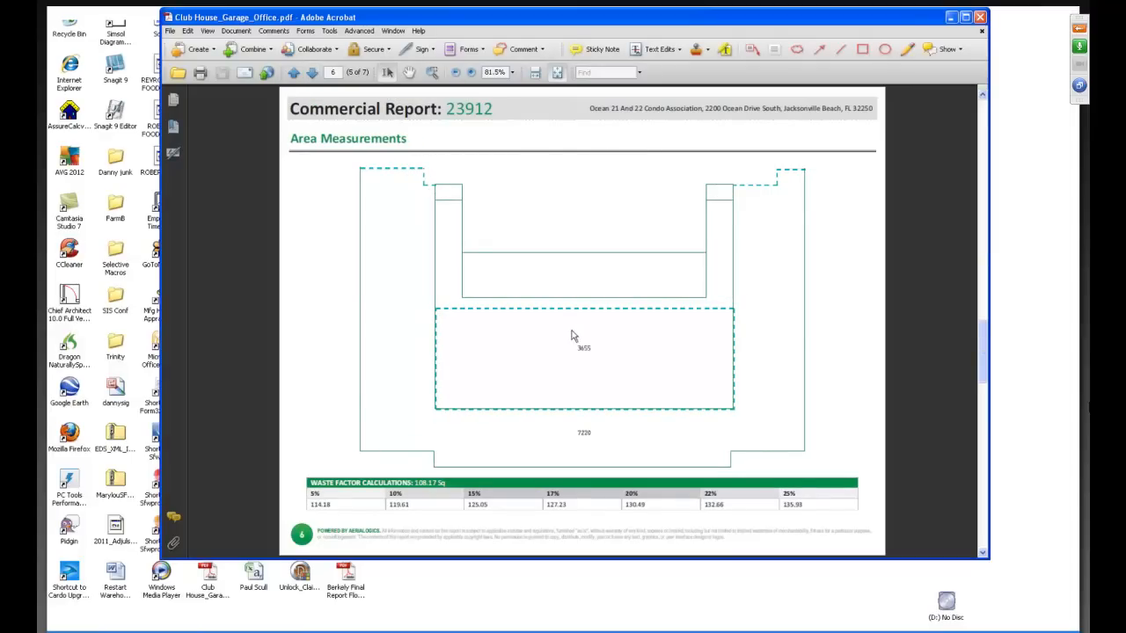
left_click(312, 74)
left_click(313, 74)
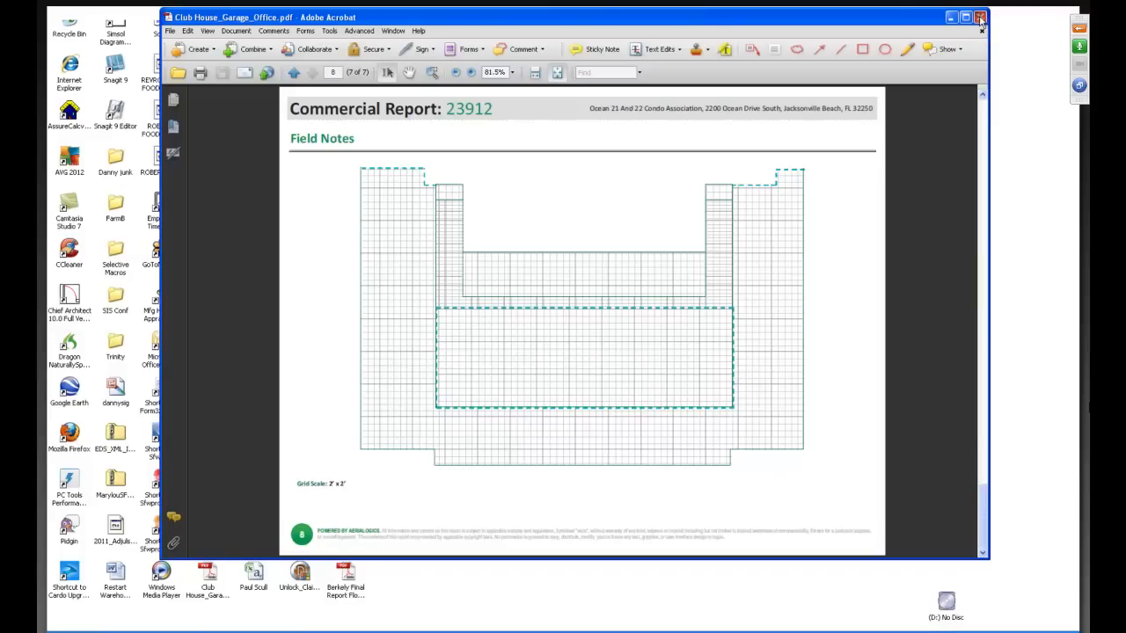
left_click(981, 19)
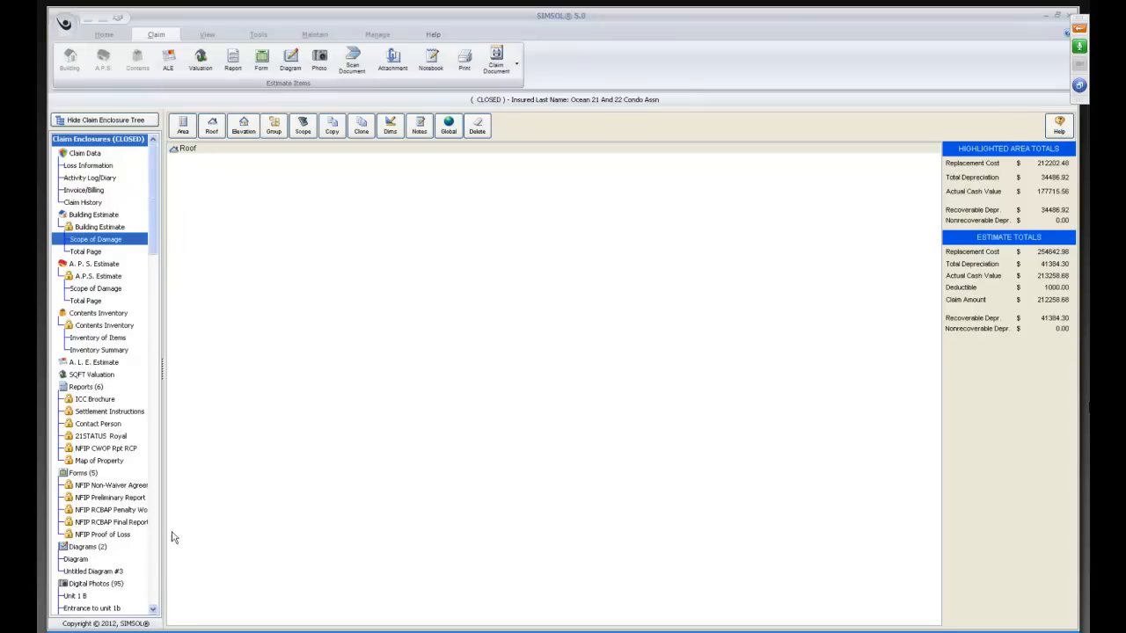
Create a new claim attachment and attach AL-RPT-C-29040.pdf from the desktop, filtering the files by *.pdf.
left_click(393, 56)
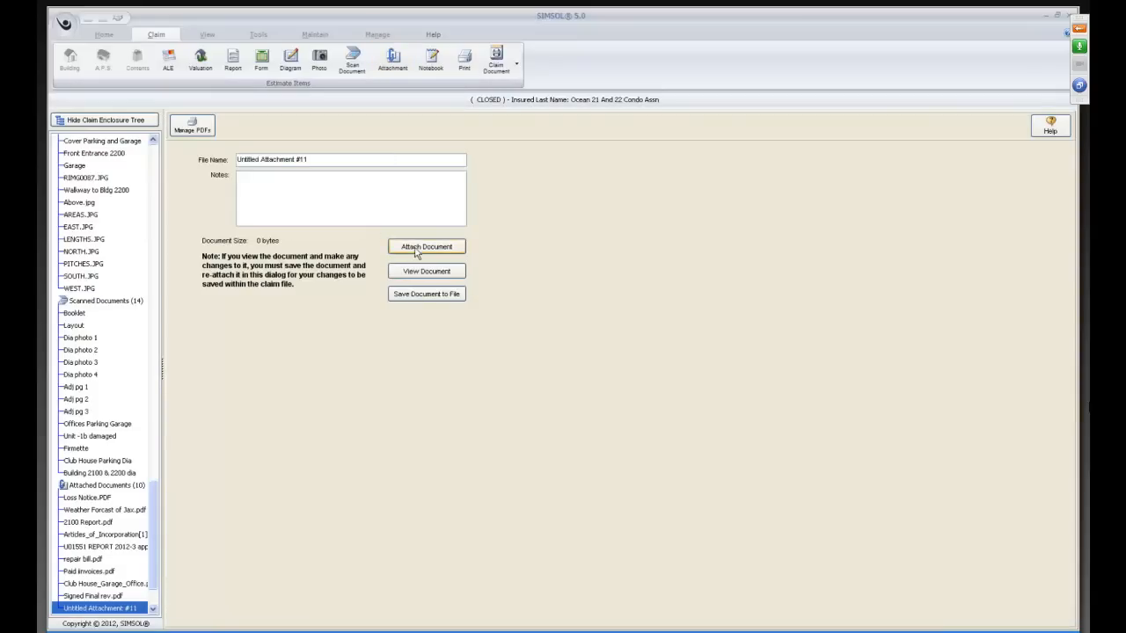
left_click(413, 247)
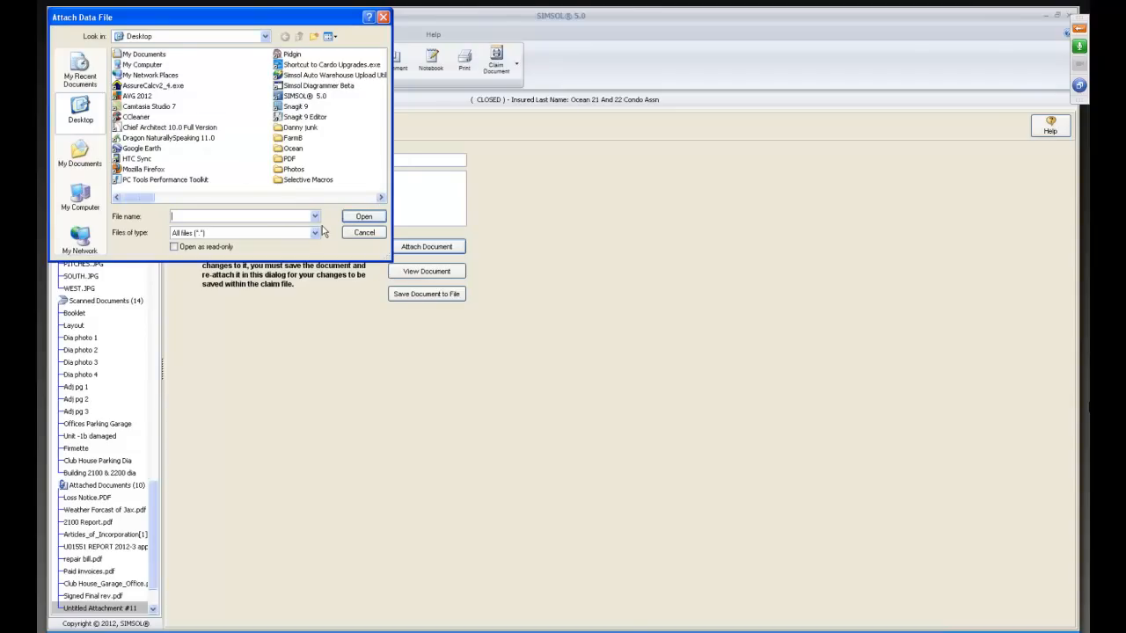
type("*.pdf")
key("Return")
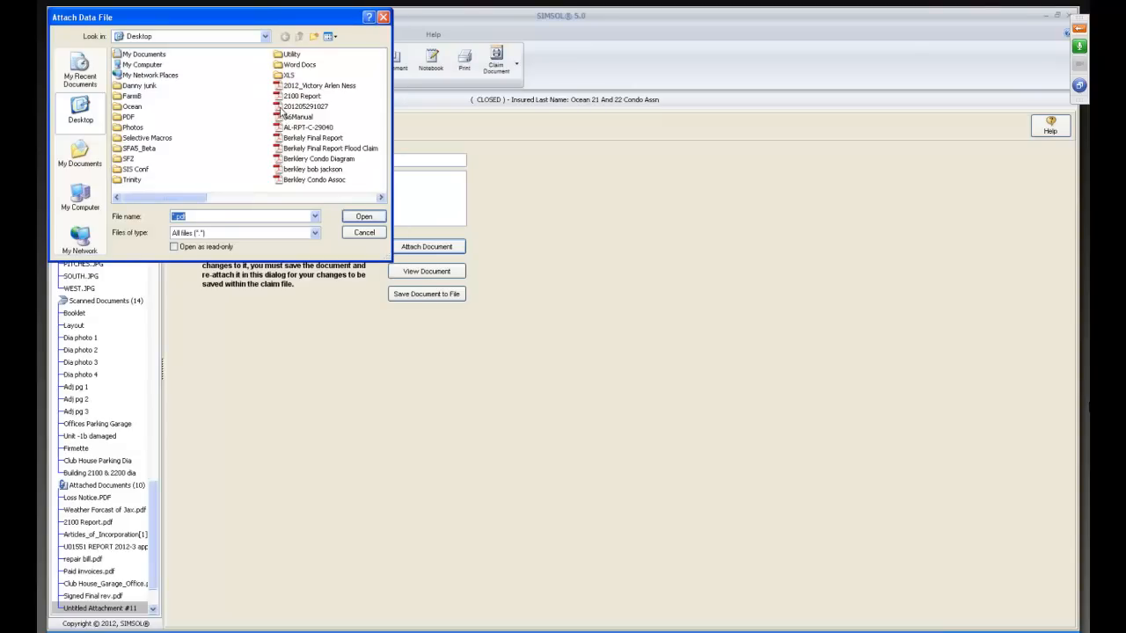
double_click(276, 131)
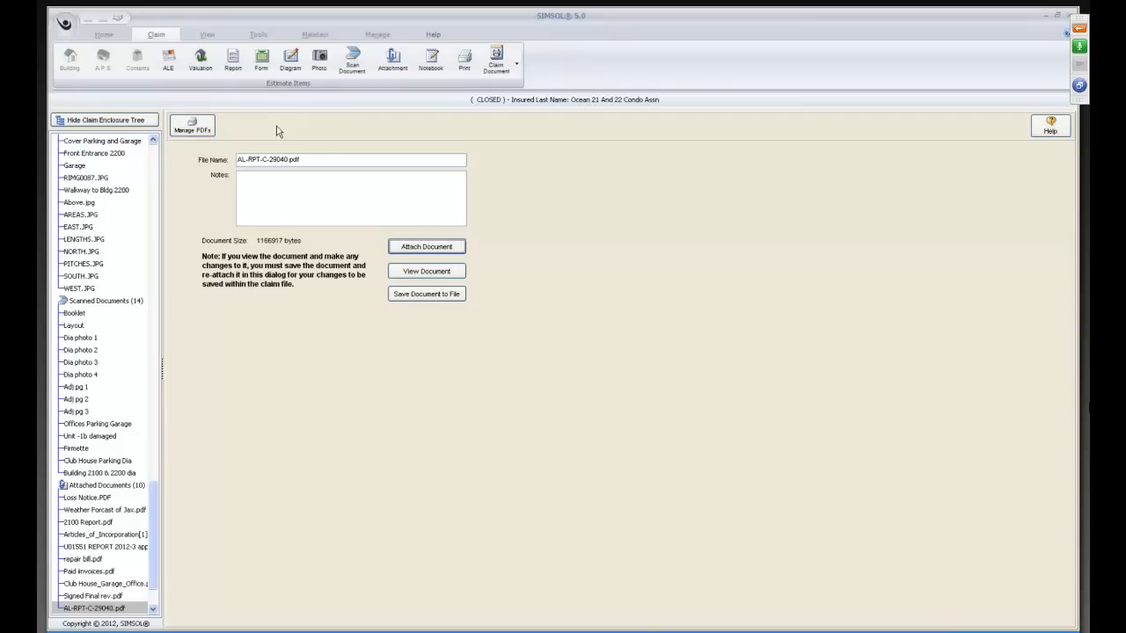
View the attached AL-RPT-C-29040.pdf, check its report summary and property photos, and close the document.
left_click(414, 271)
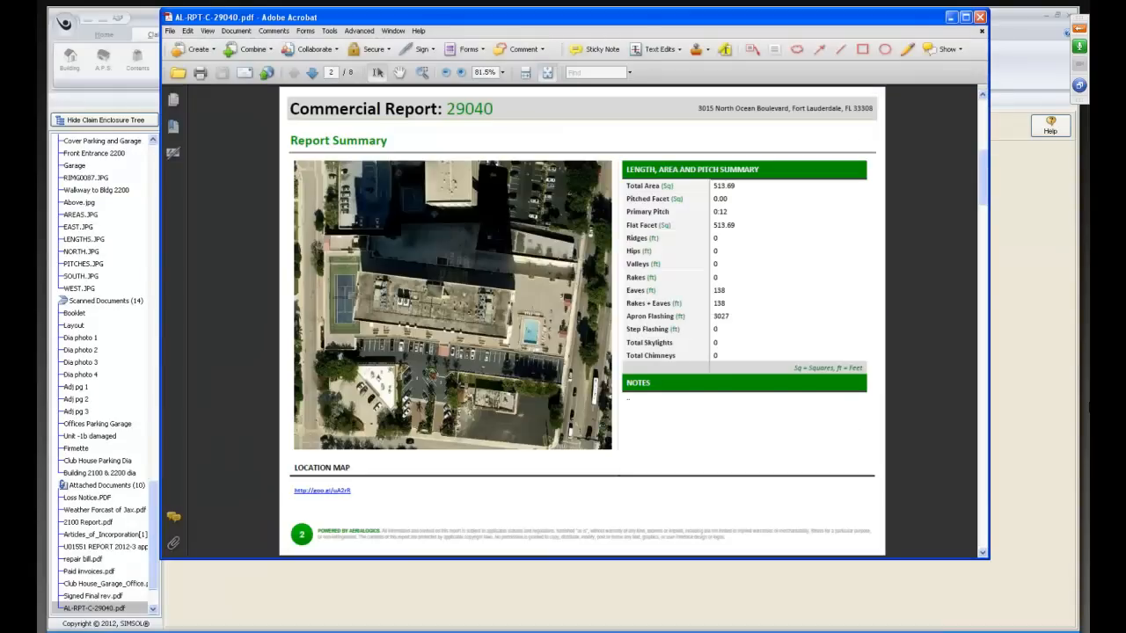
scroll(583, 321, "down", 2)
scroll(582, 321, "up", 1)
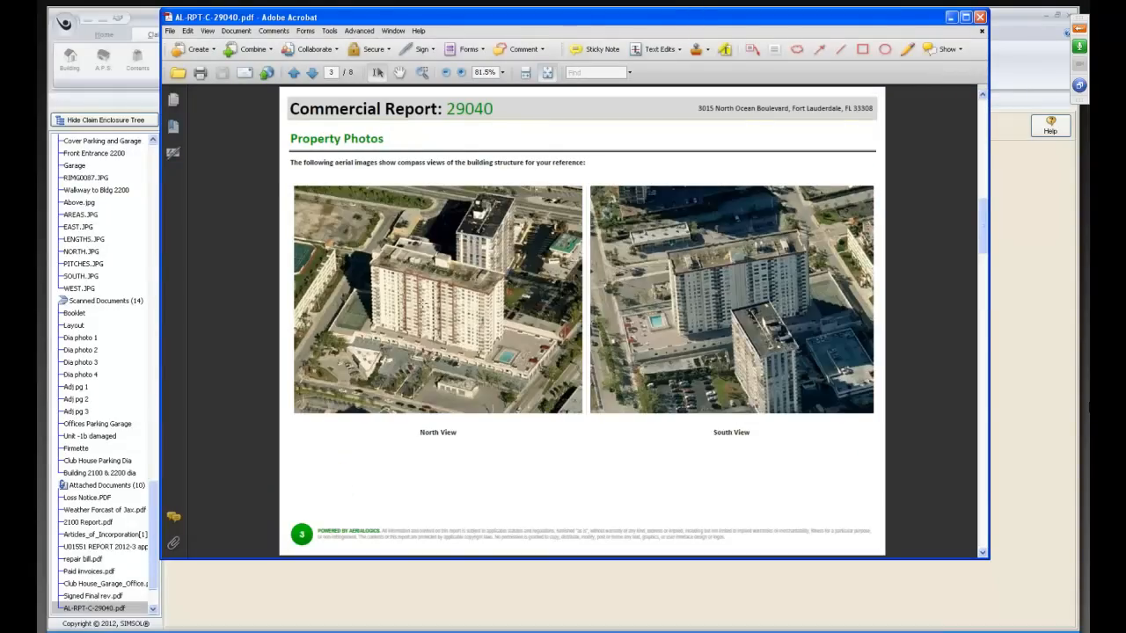
scroll(582, 321, "up", 1)
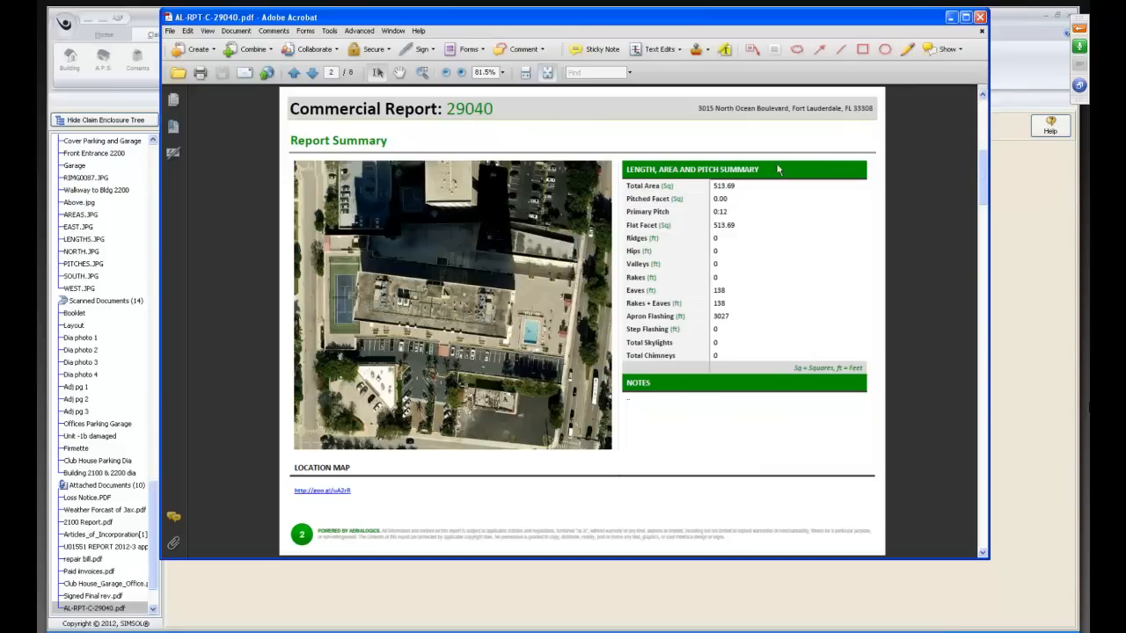
left_click(980, 18)
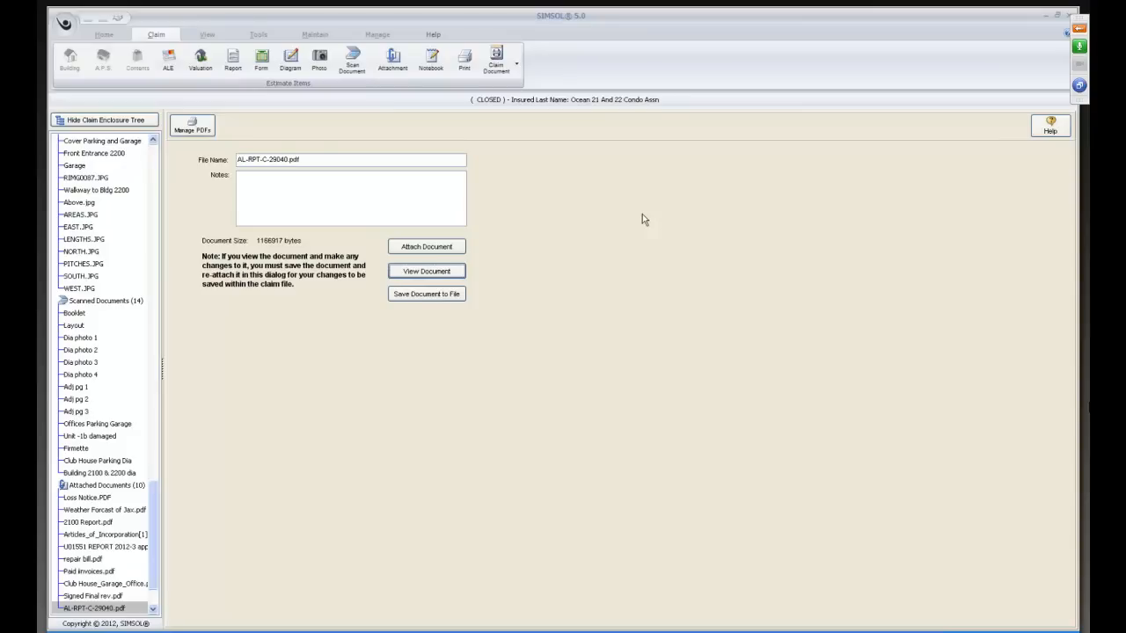
Reopen the claim's global print setup and add the Building Estimate to the selected print items.
left_click(464, 62)
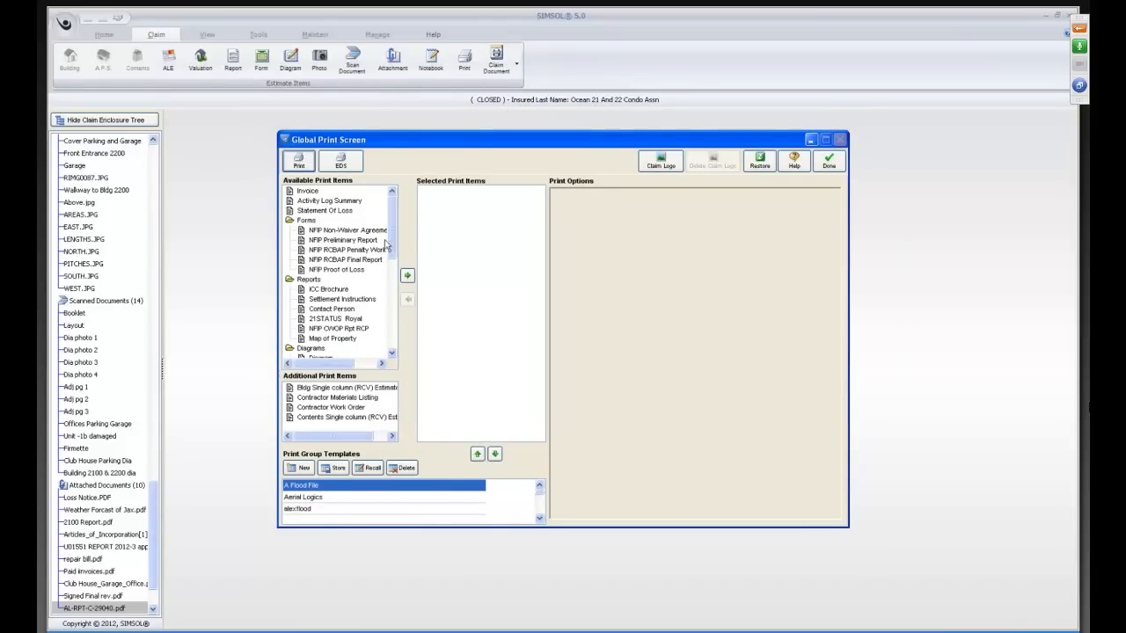
left_click(392, 353)
left_click(392, 353)
left_click(392, 352)
left_click(392, 353)
left_click(391, 353)
left_click(391, 353)
left_click(392, 352)
left_click(391, 353)
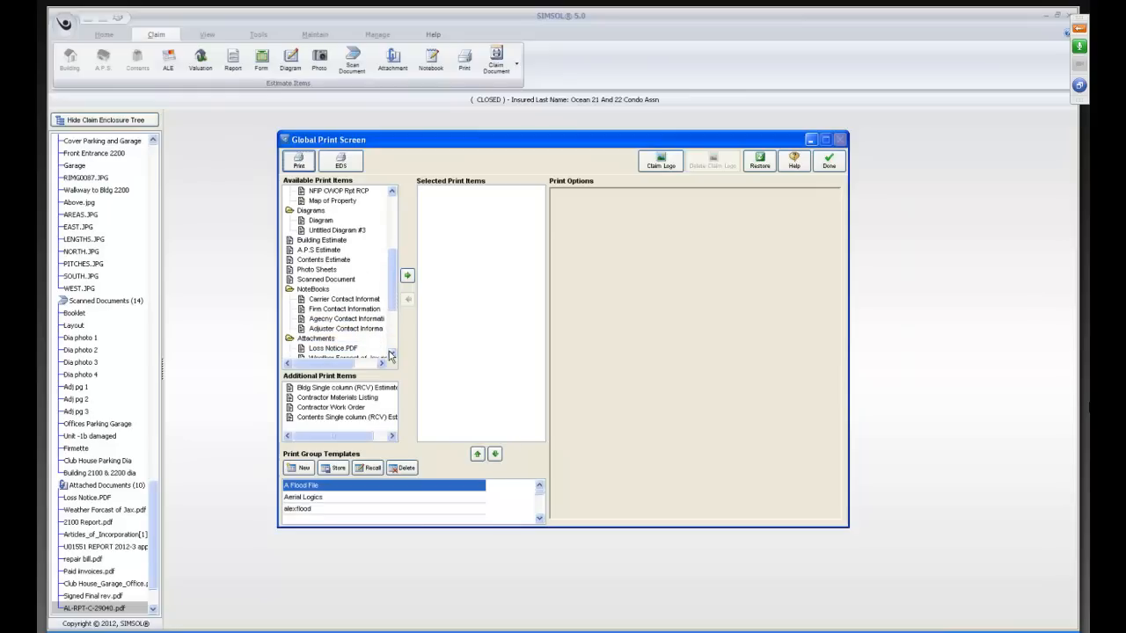
left_click(391, 353)
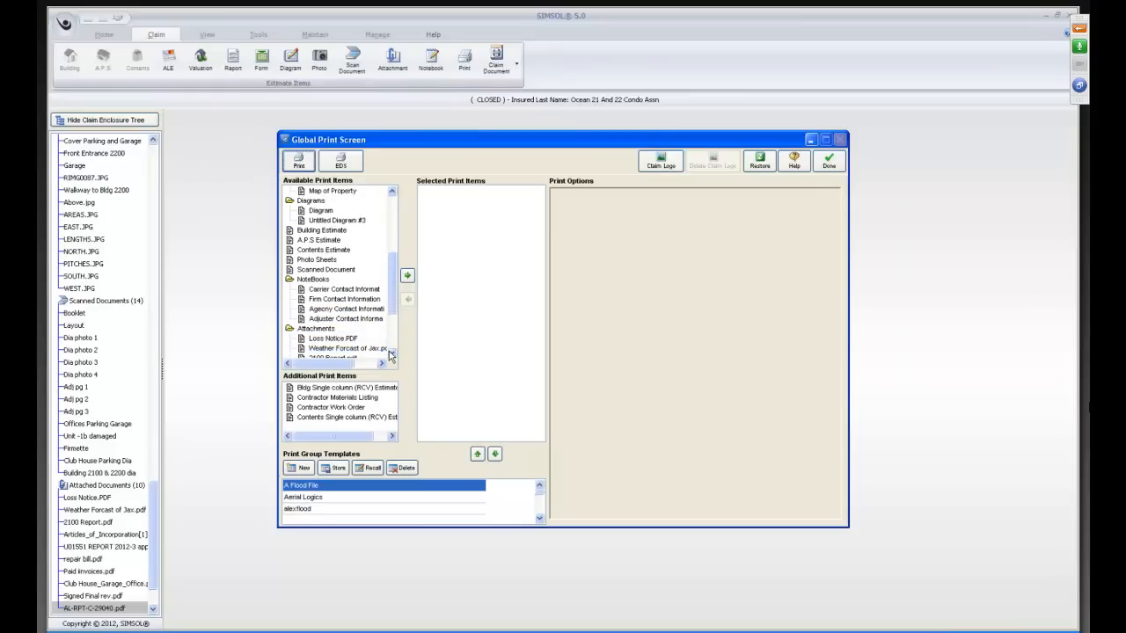
left_click(391, 352)
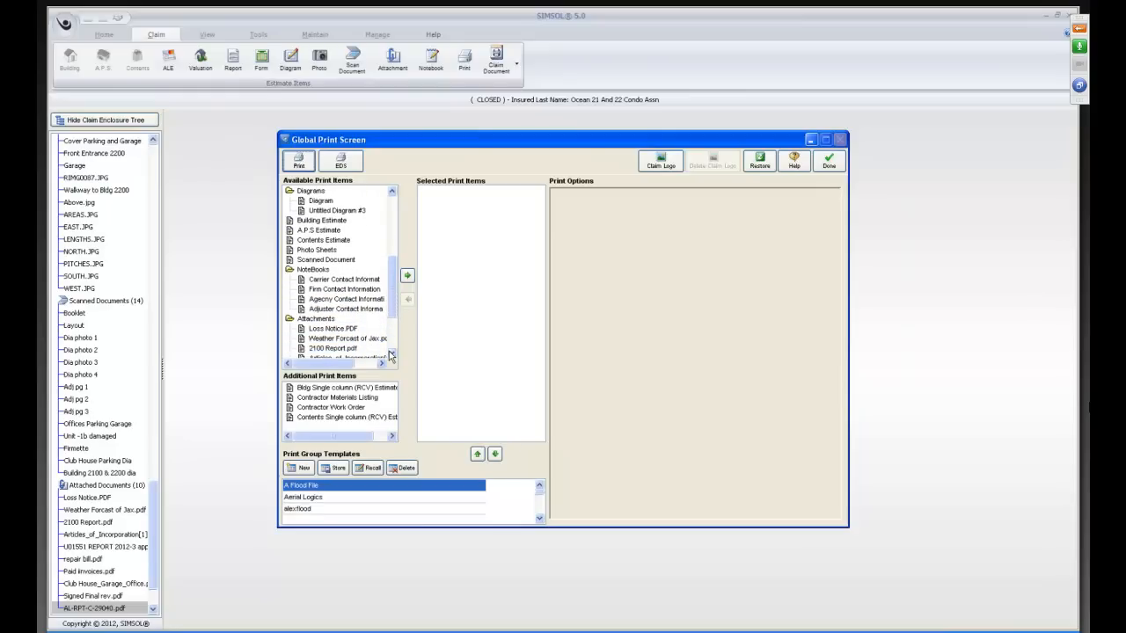
left_click_drag(321, 201, 528, 230)
left_click(349, 223)
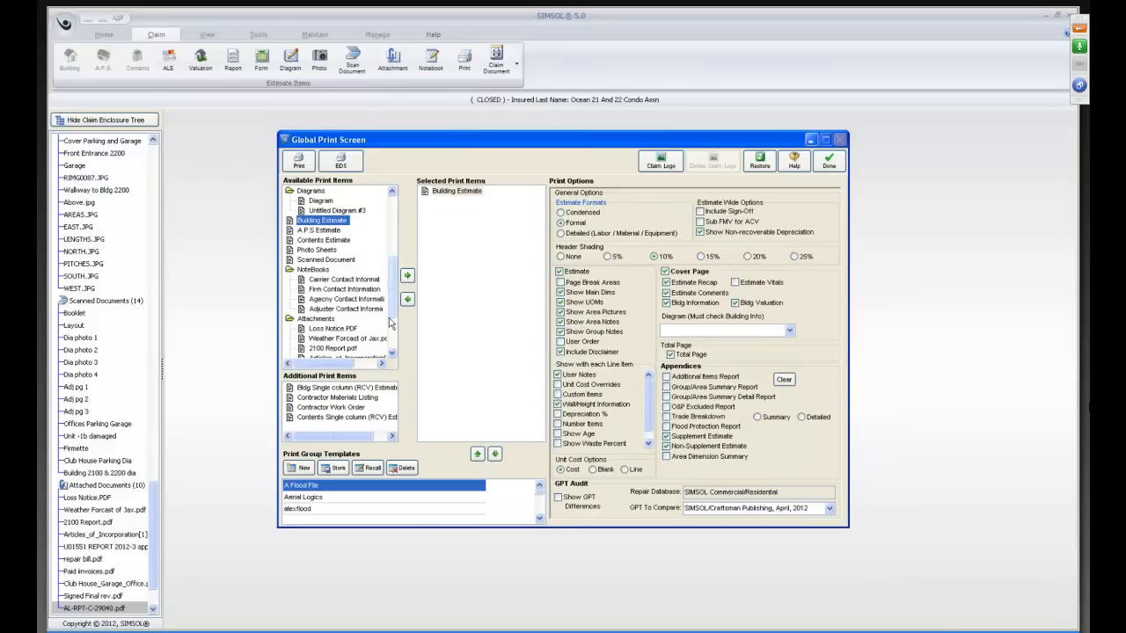
Add the attachment AL-RPT-C-29040.pdf to the selected print items.
left_click(392, 355)
left_click(392, 356)
left_click(392, 355)
left_click(392, 355)
left_click(392, 356)
left_click(392, 355)
left_click(393, 356)
left_click(393, 356)
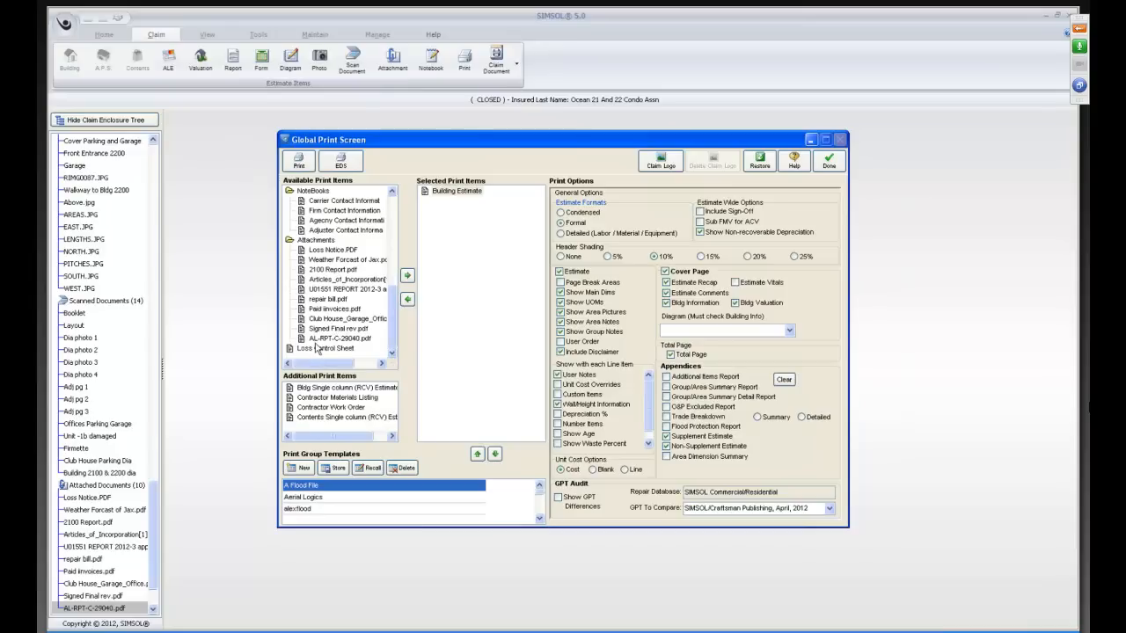
left_click_drag(369, 344, 472, 315)
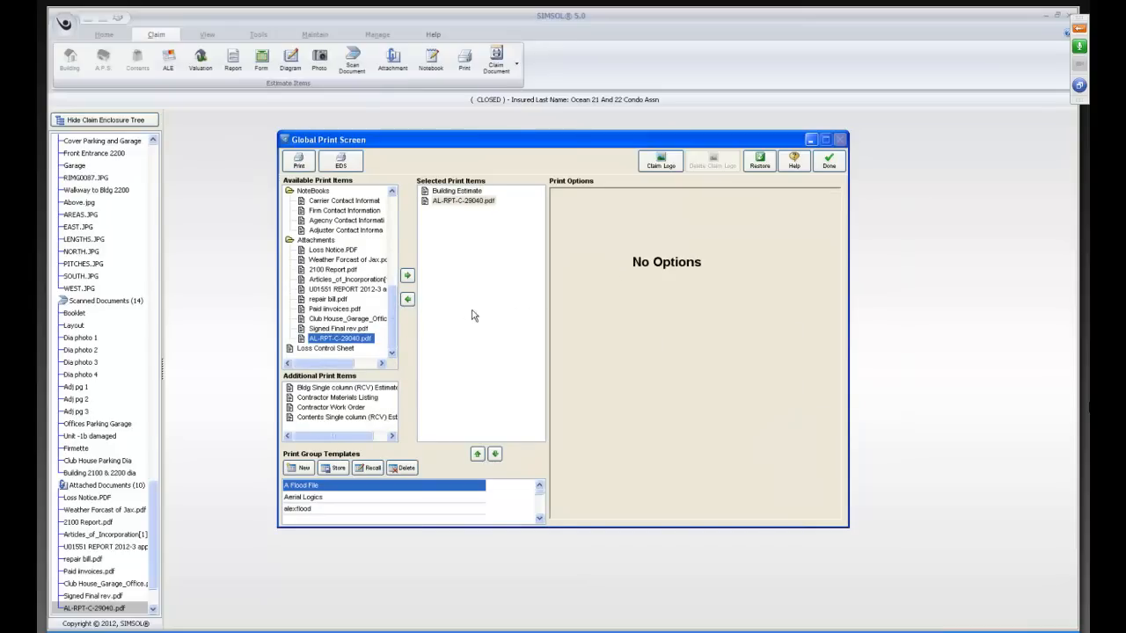
Add Photo Sheets to the selected print items, including the Above, EAST, LENGTHS, NORTH, PITCHES, SOUTH and WEST images.
left_click(392, 194)
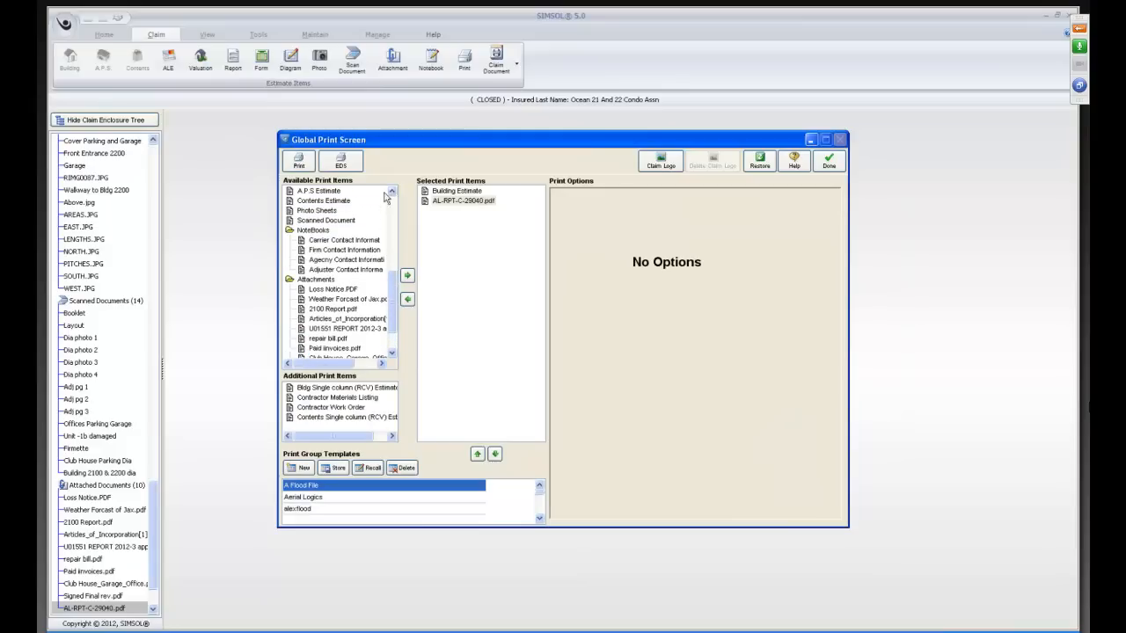
left_click_drag(317, 211, 438, 258)
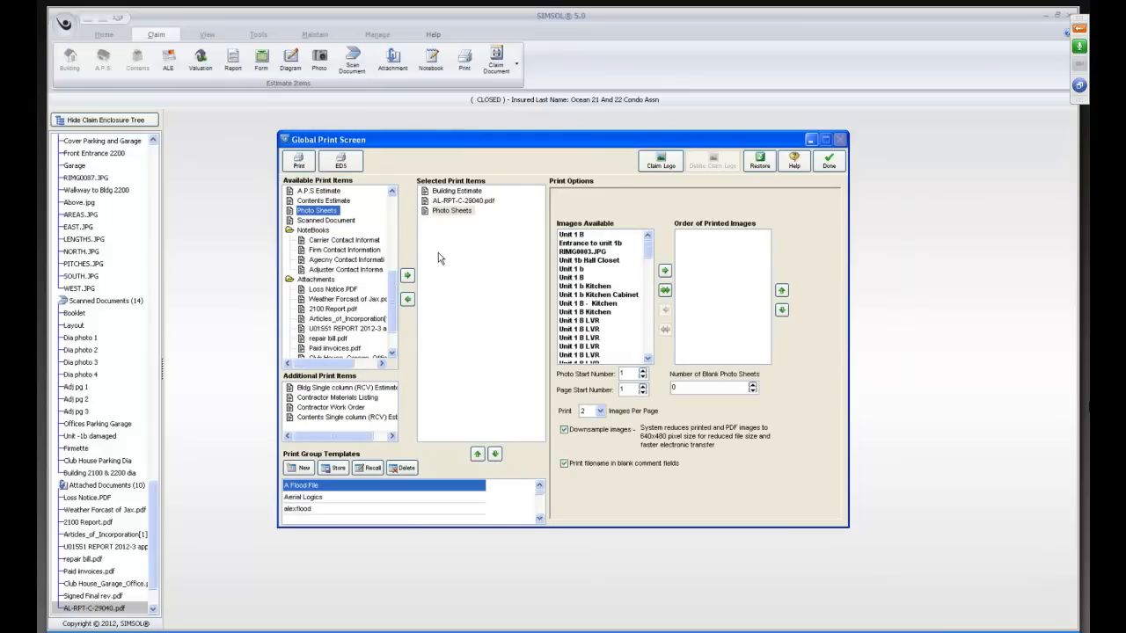
left_click_drag(651, 252, 651, 352)
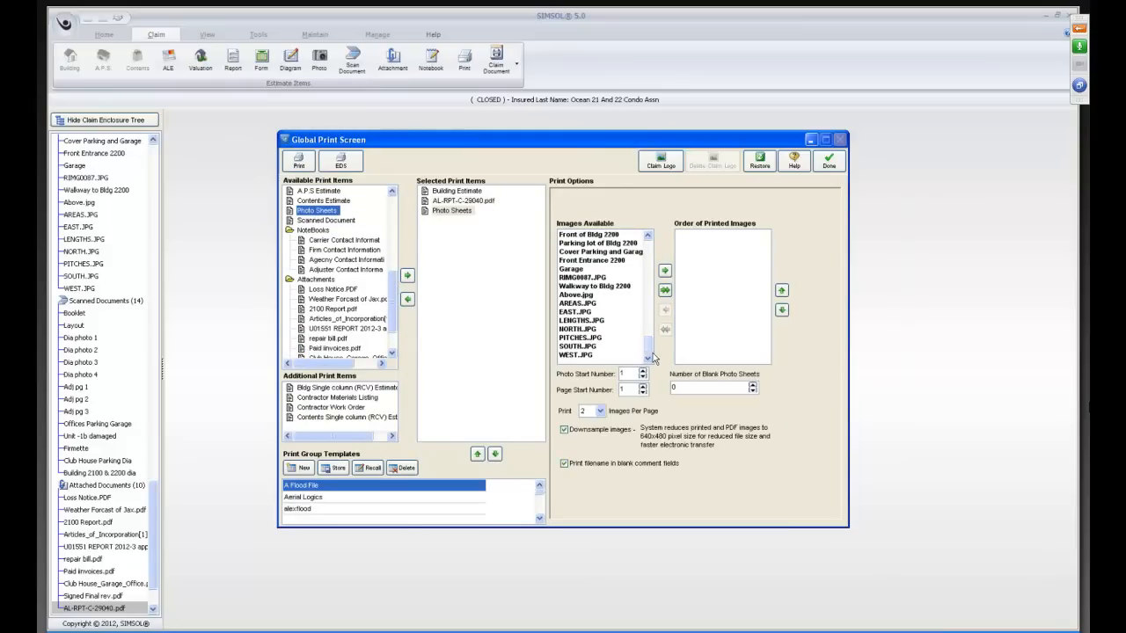
left_click(576, 294)
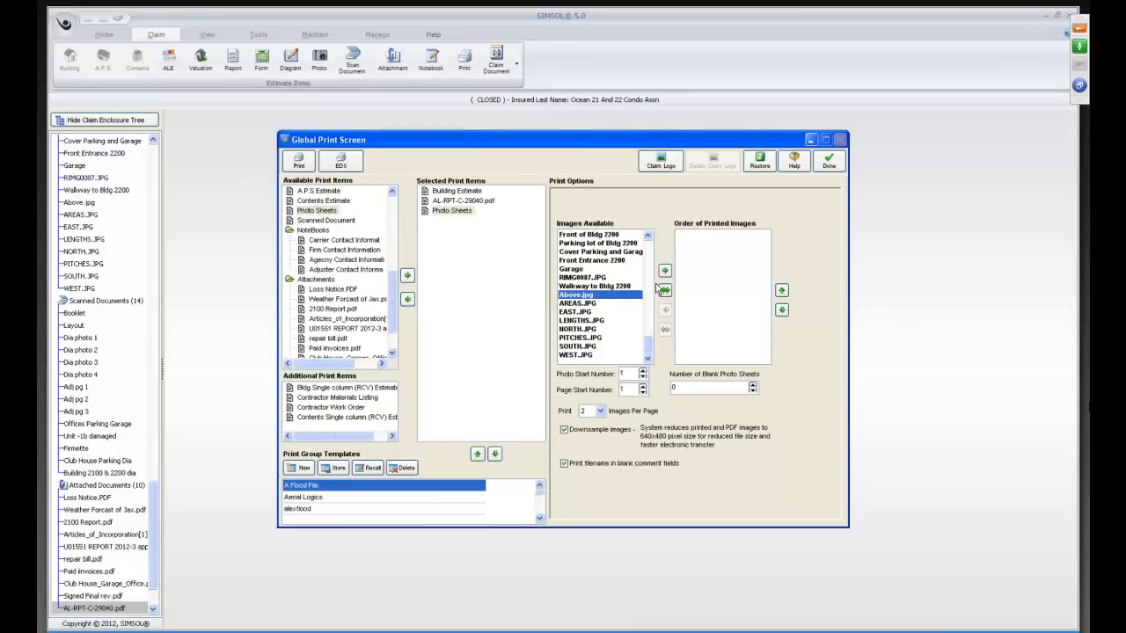
left_click(665, 271)
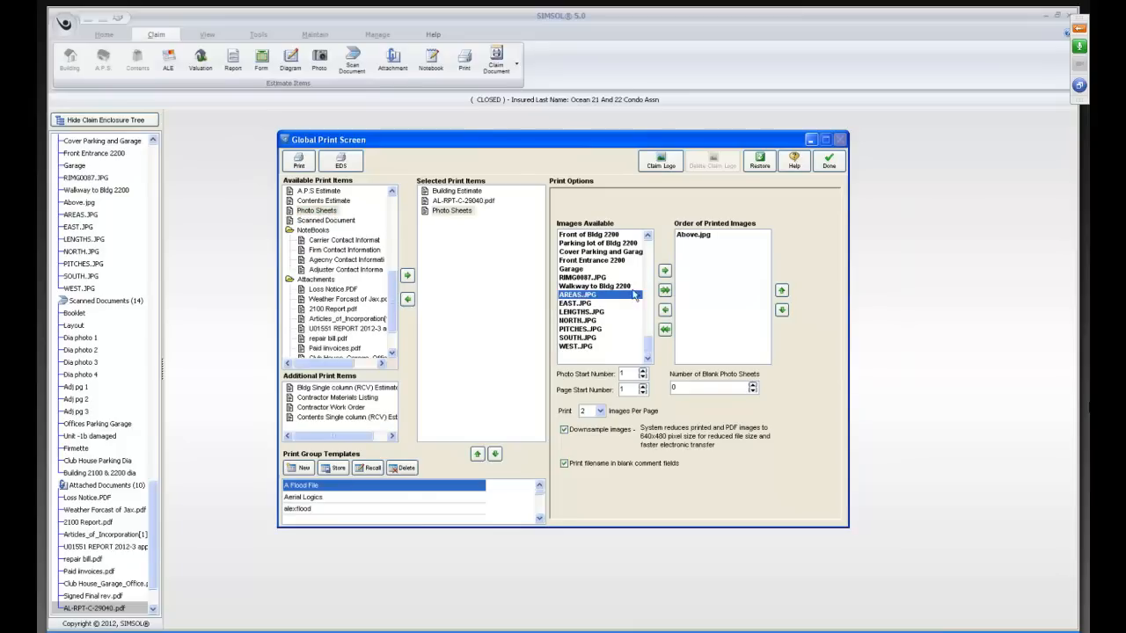
left_click(582, 304)
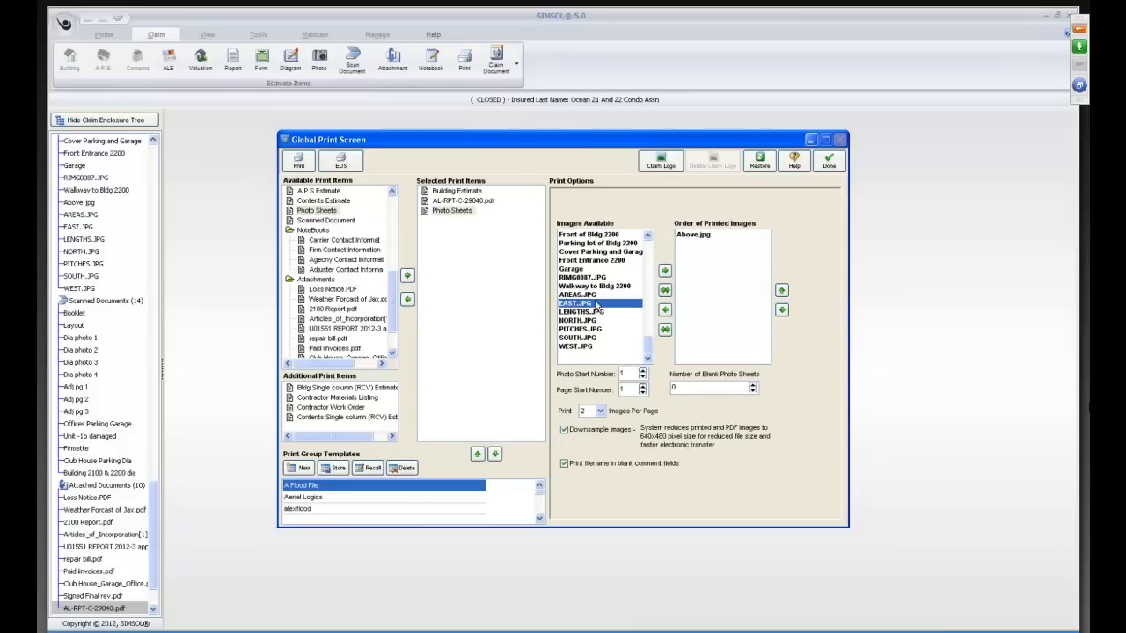
left_click(665, 271)
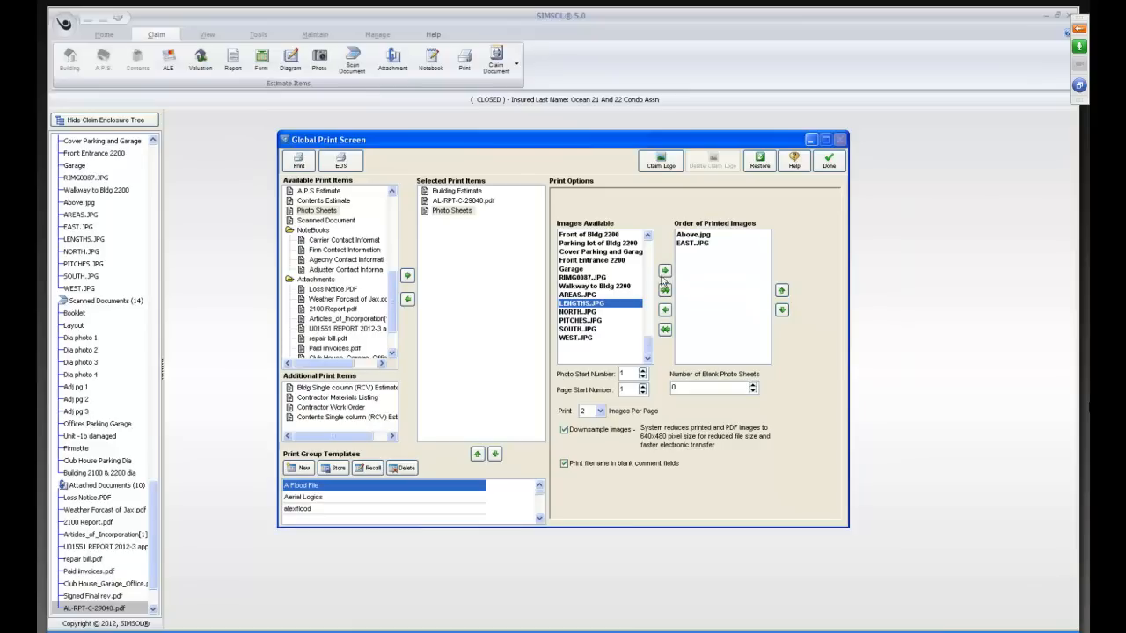
left_click(665, 271)
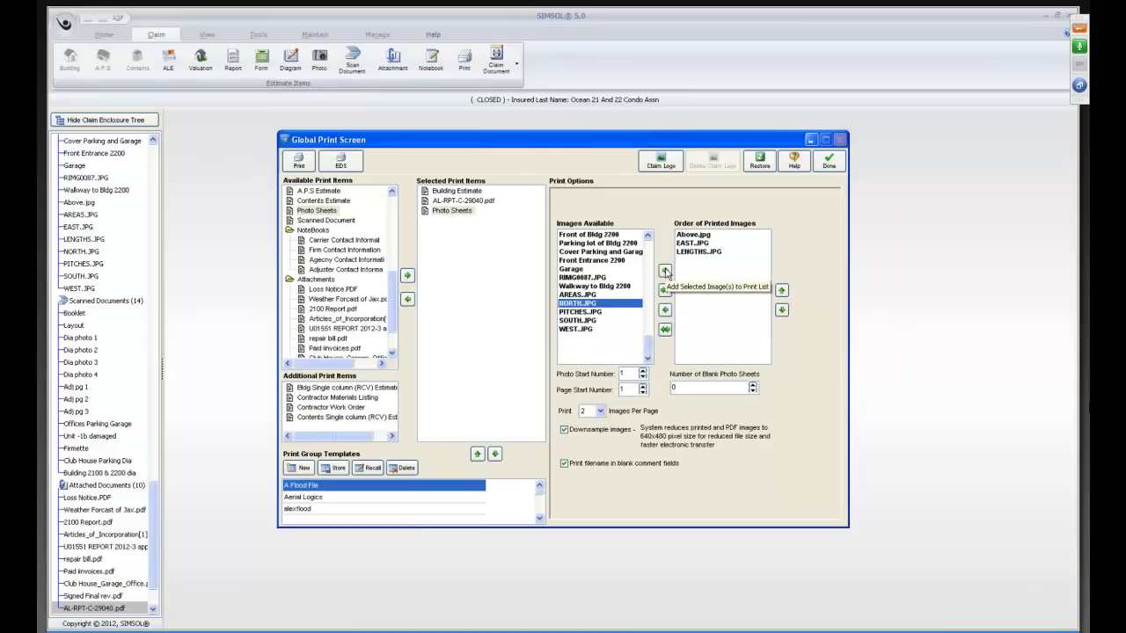
left_click(665, 271)
left_click(665, 271)
left_click(665, 271)
left_click(665, 271)
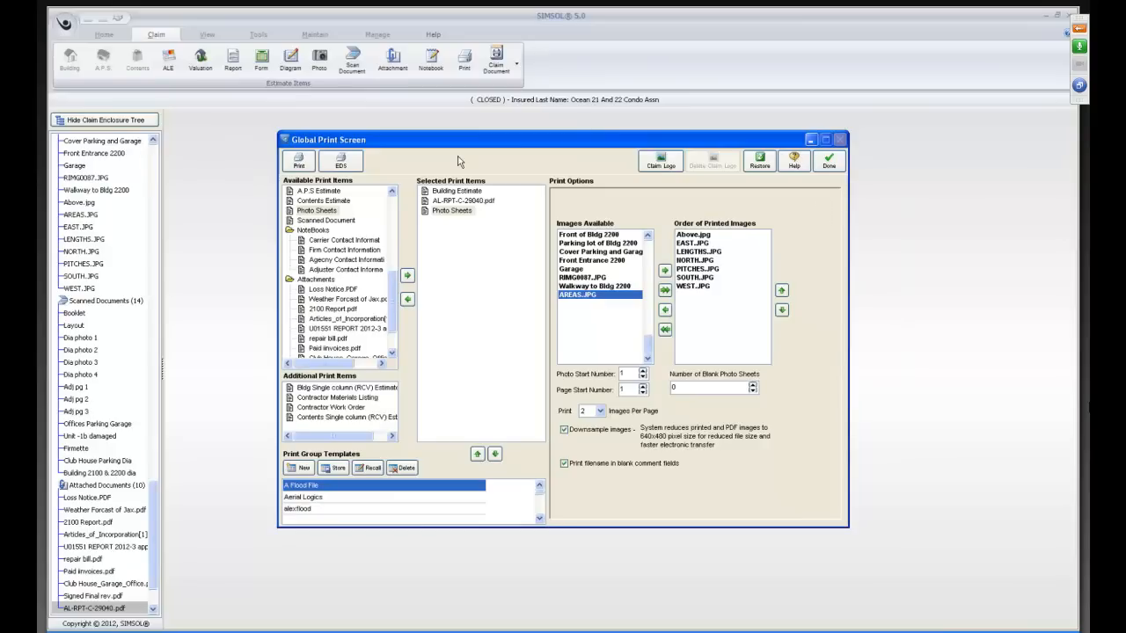
Generate a preview of the selected print items and examine the building estimate's recap, roof section, totals and supplement pages.
left_click(297, 161)
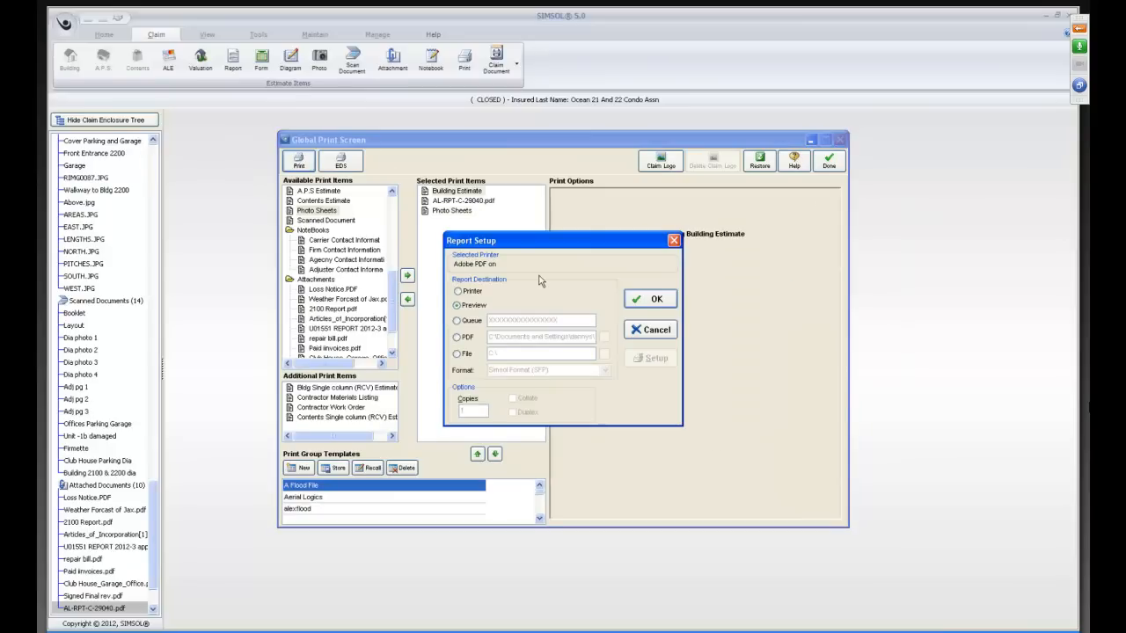
left_click(654, 300)
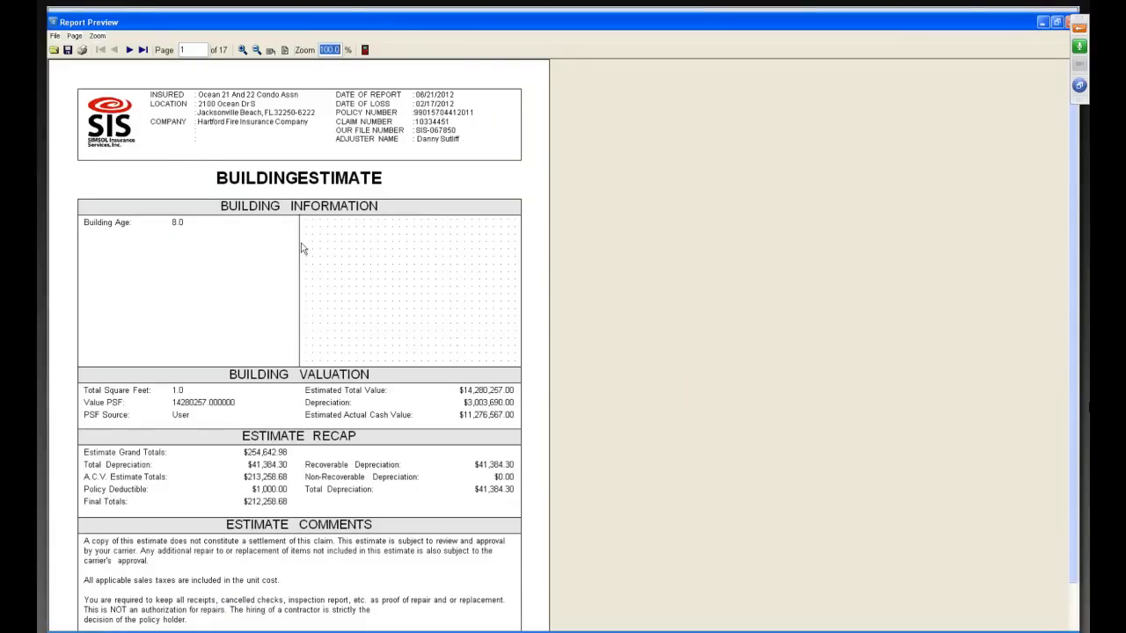
left_click(130, 50)
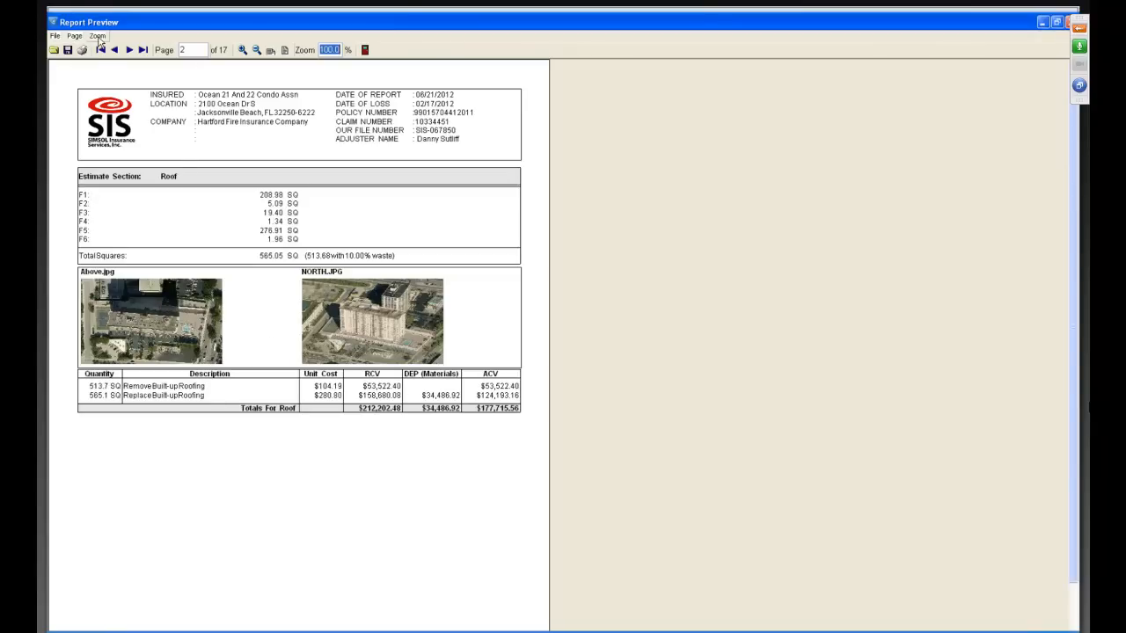
left_click(128, 50)
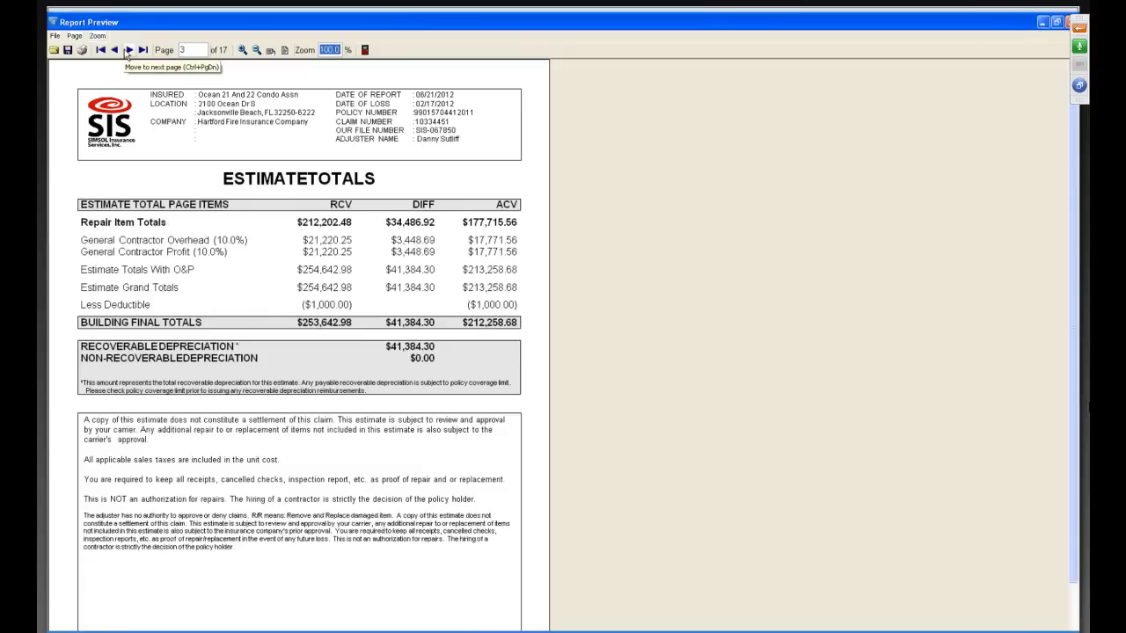
left_click(127, 51)
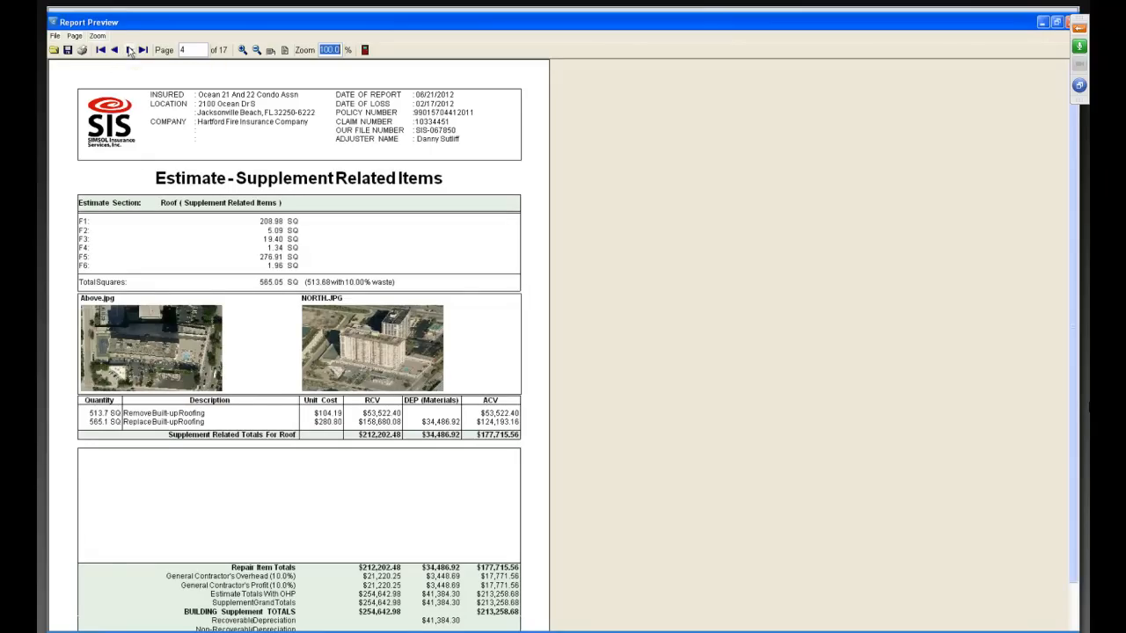
left_click(129, 50)
Page through the attached Aerialogics commercial report in the preview, checking its cover, property photos and area measurements.
left_click(130, 50)
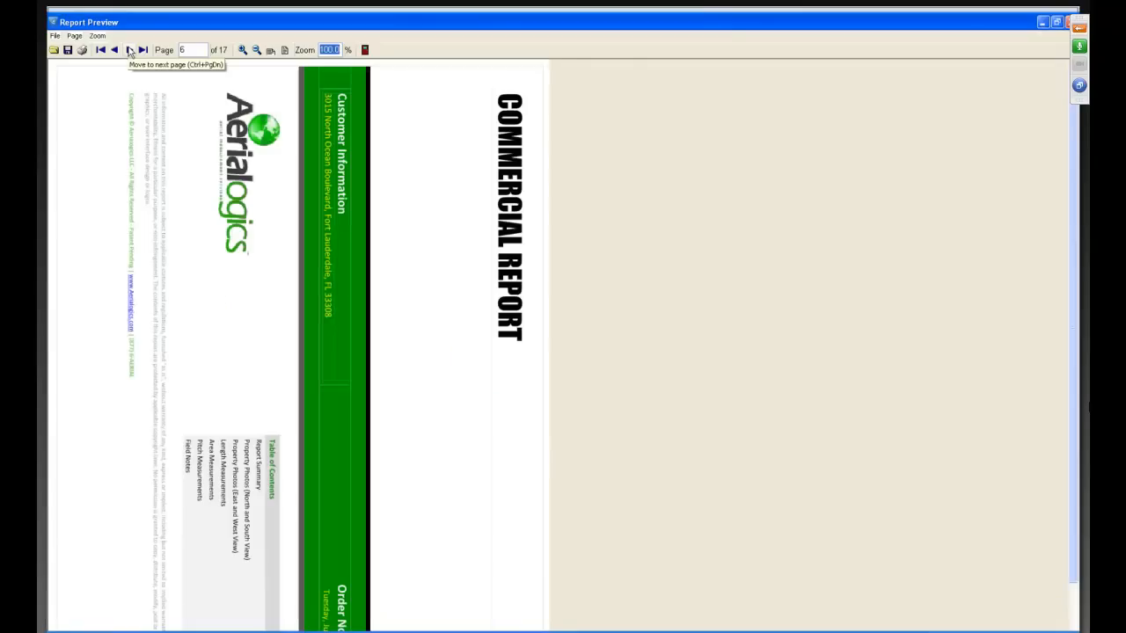
left_click(129, 51)
left_click(129, 50)
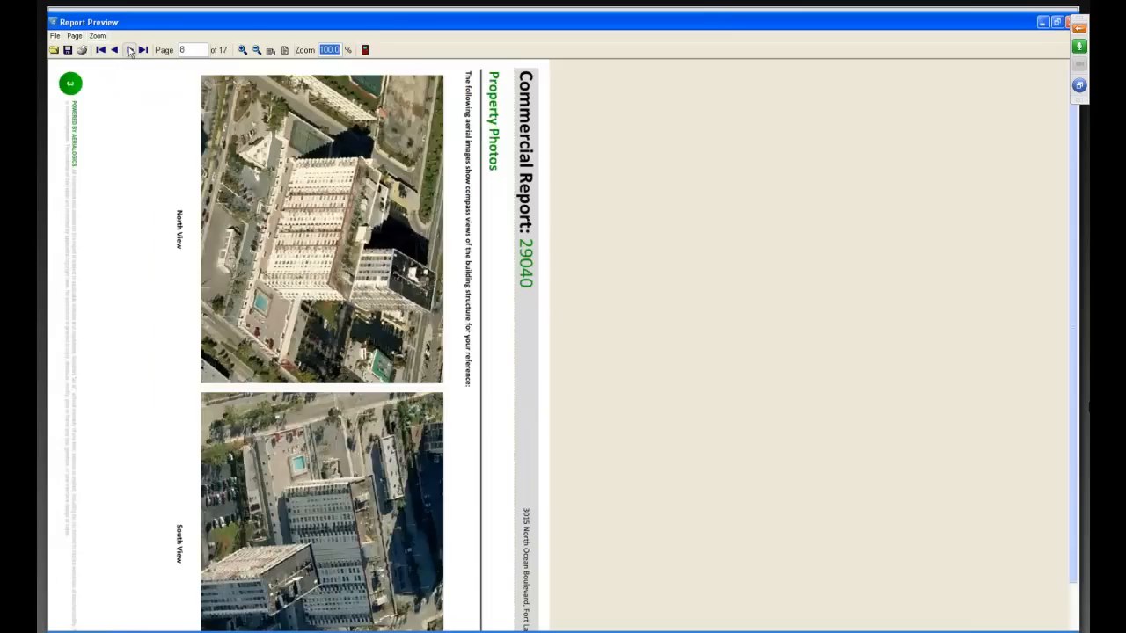
left_click(129, 50)
left_click(130, 50)
left_click(129, 50)
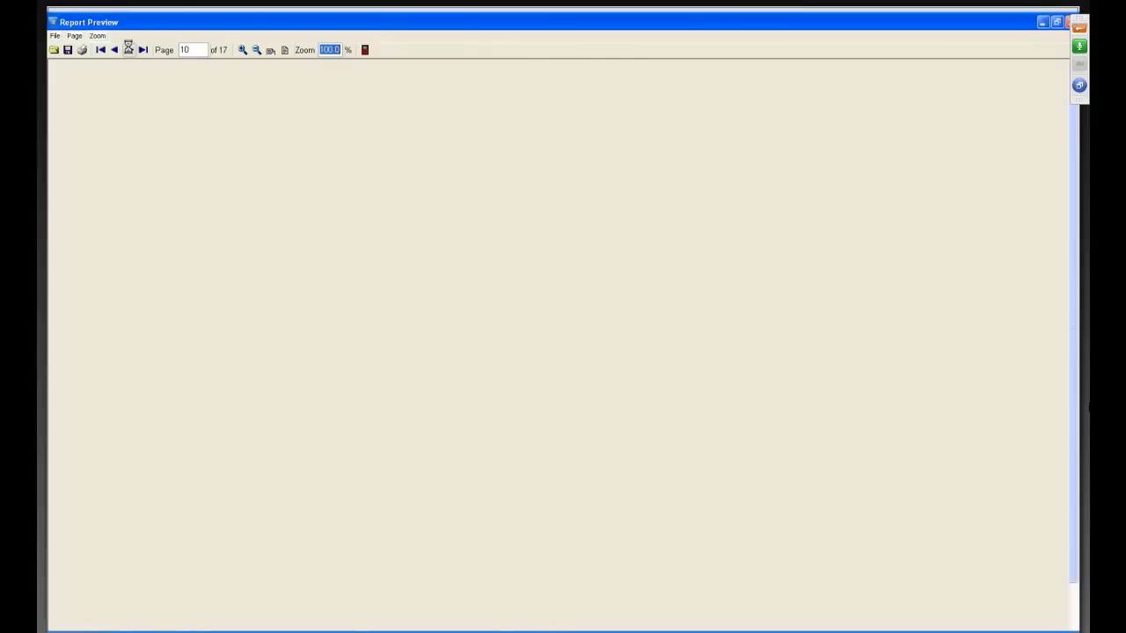
left_click(130, 50)
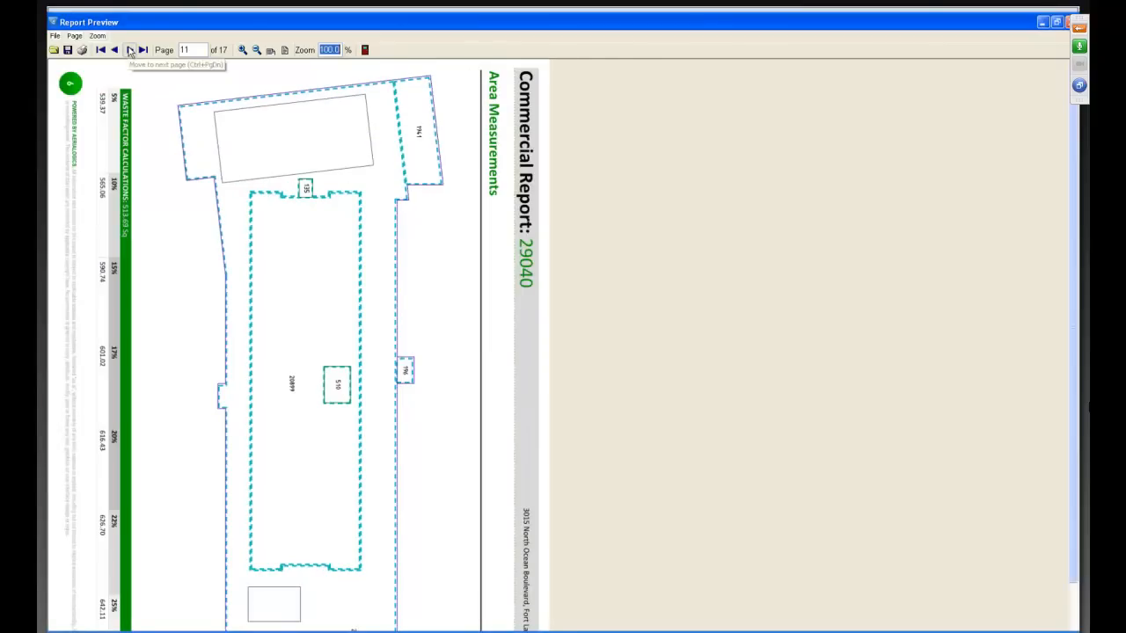
left_click(130, 50)
Review the photo sheets up to the last page of the preview and close the print preview.
left_click(129, 50)
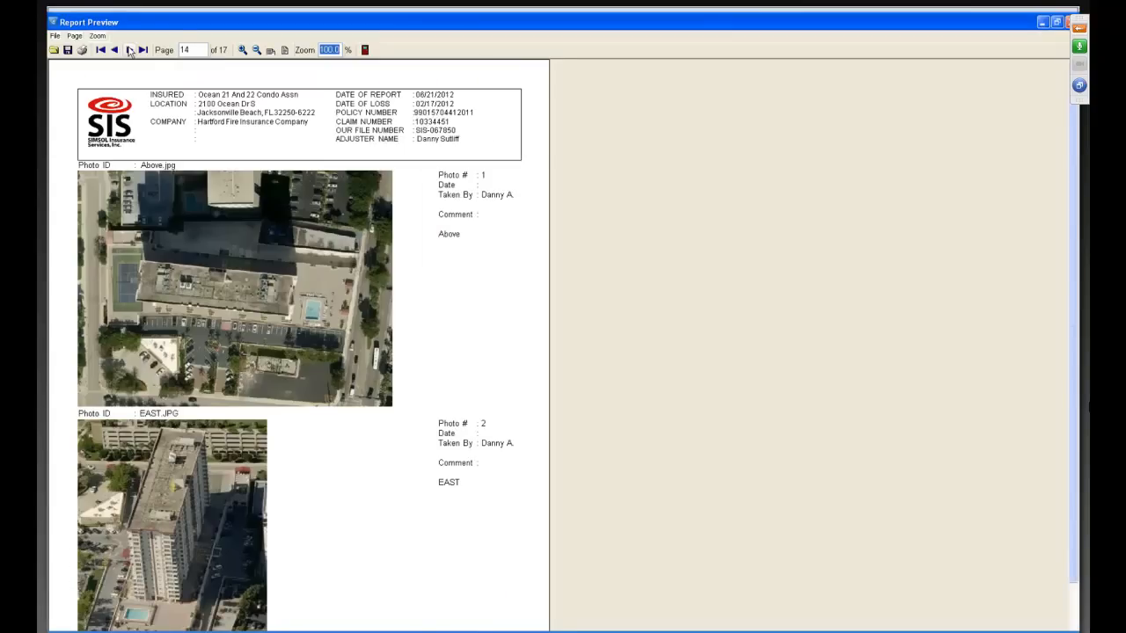
left_click(129, 50)
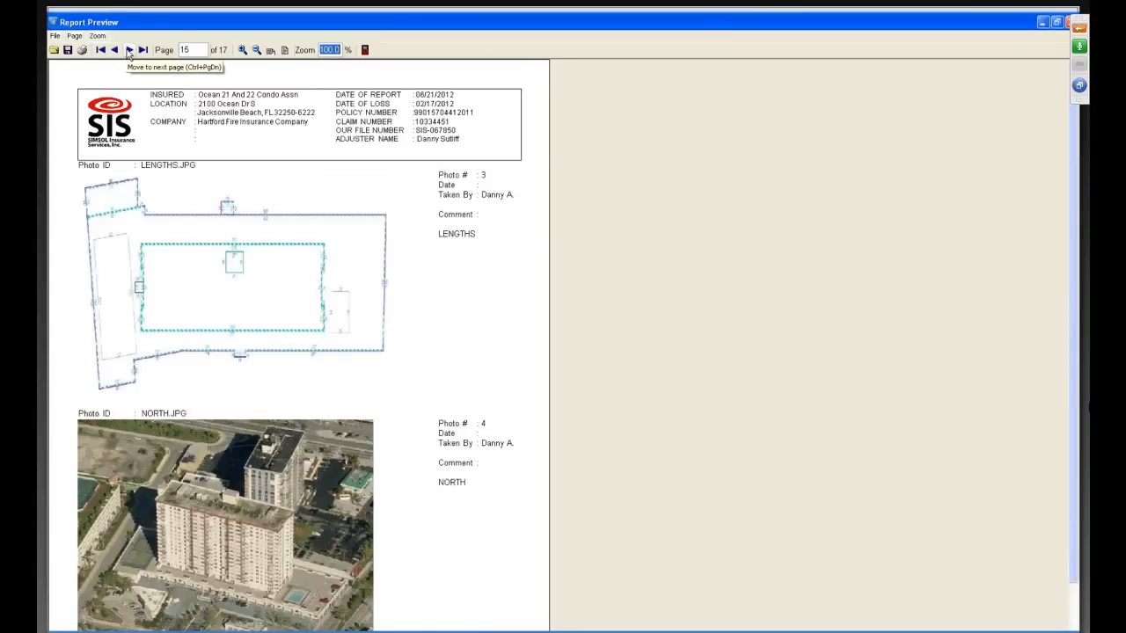
left_click(129, 50)
left_click(129, 50)
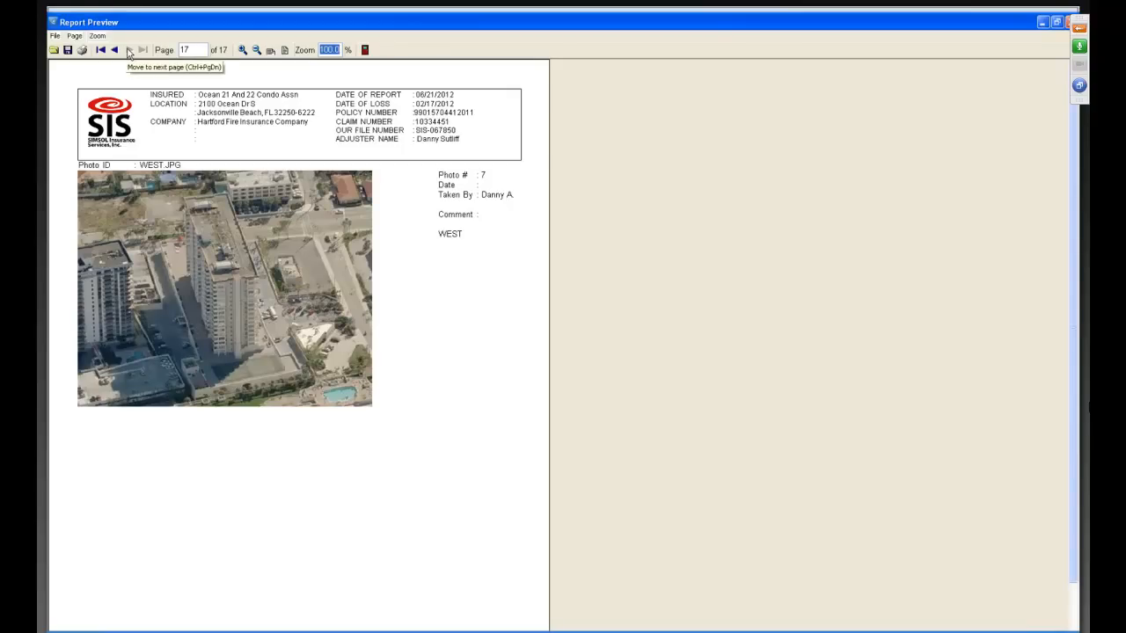
left_click(366, 51)
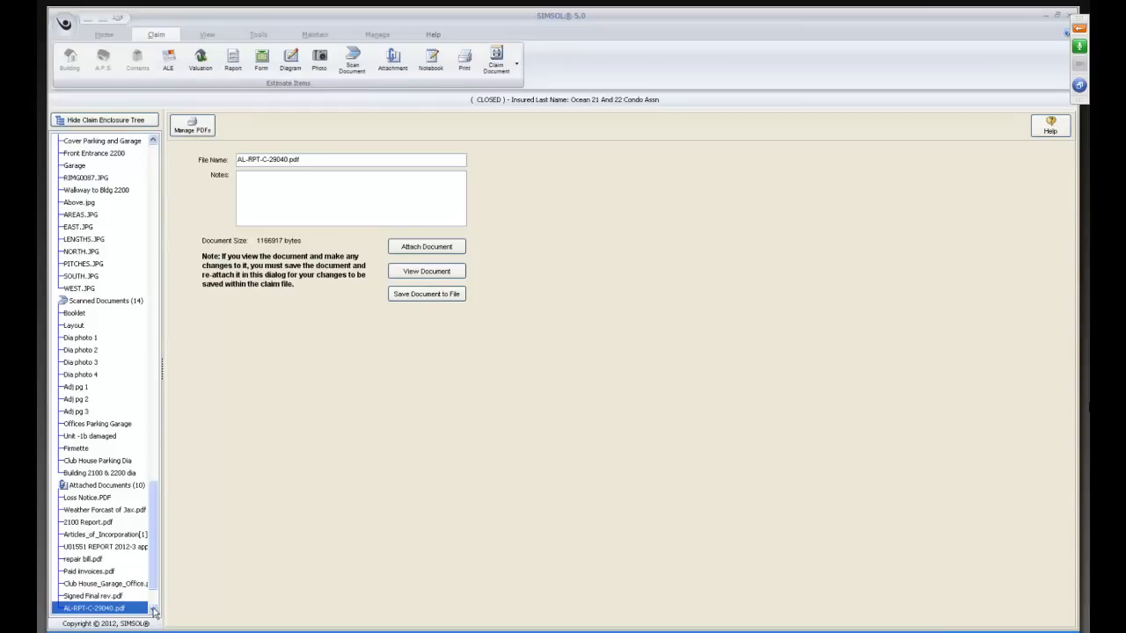
Open the Inventory of Items under Contents Inventory and bring up the virtual scope sheet for the bedroom area.
left_click(152, 143)
left_click_drag(152, 143, 152, 146)
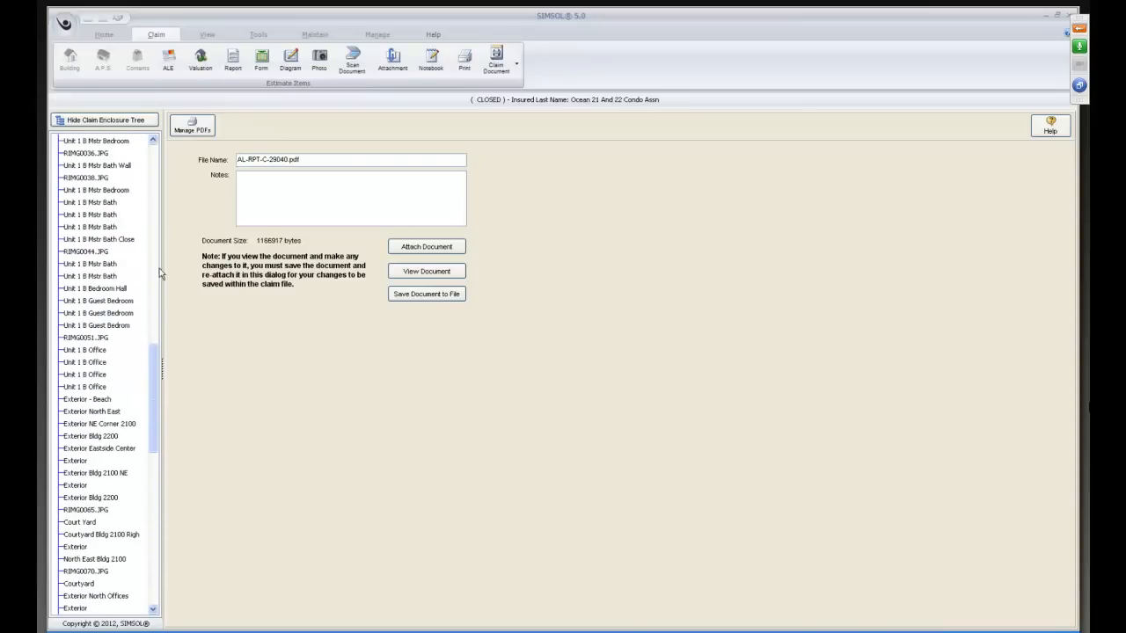
left_click_drag(152, 374, 152, 199)
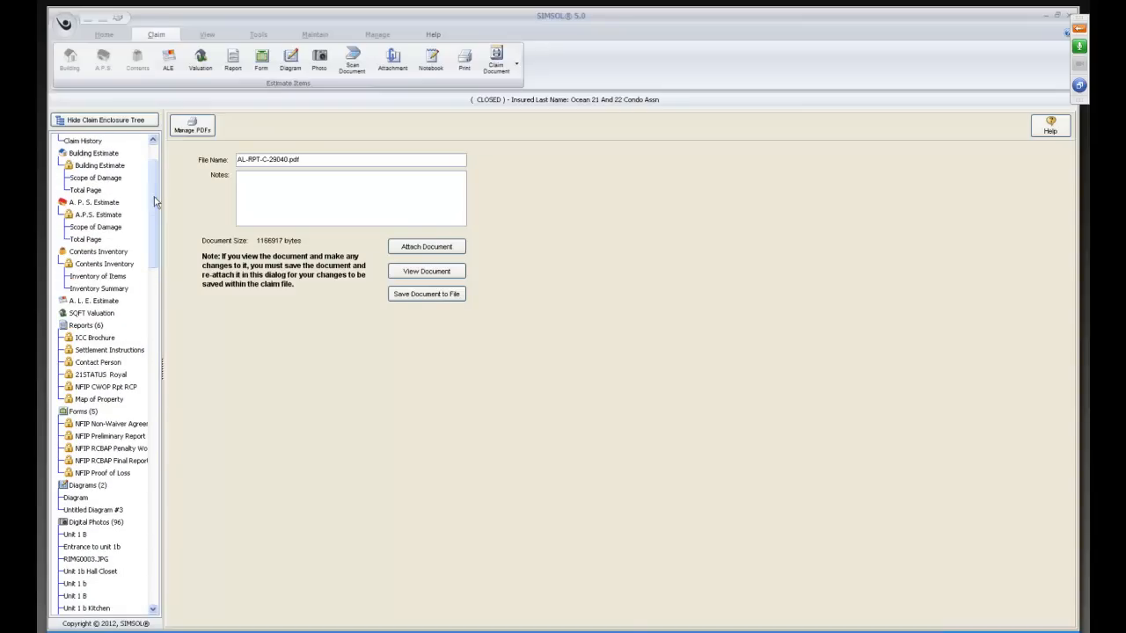
left_click(93, 278)
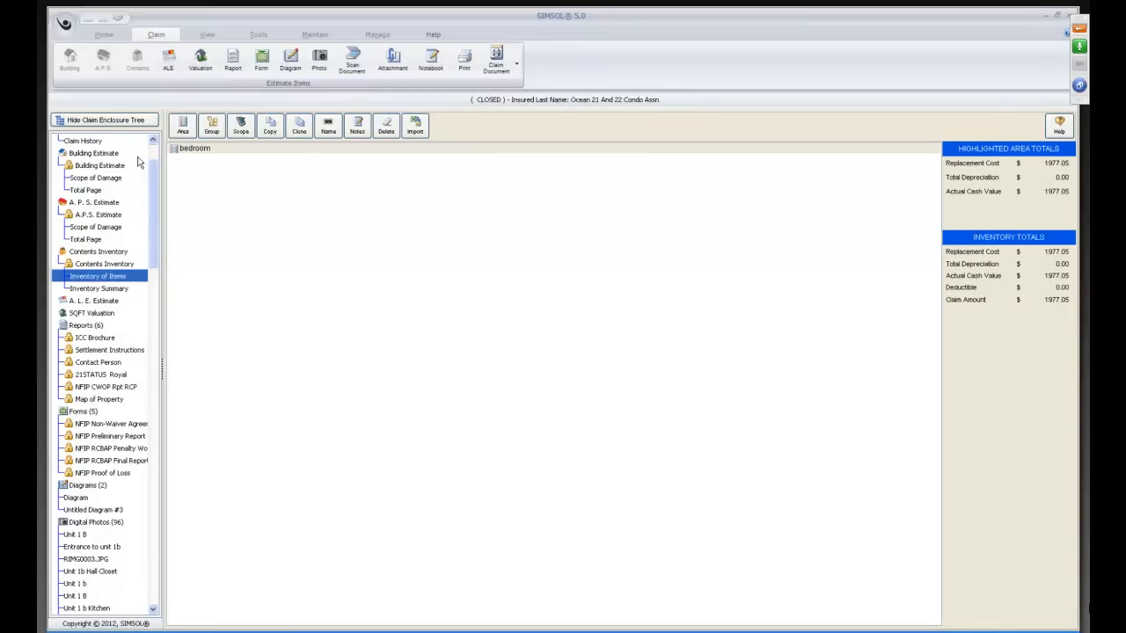
double_click(182, 151)
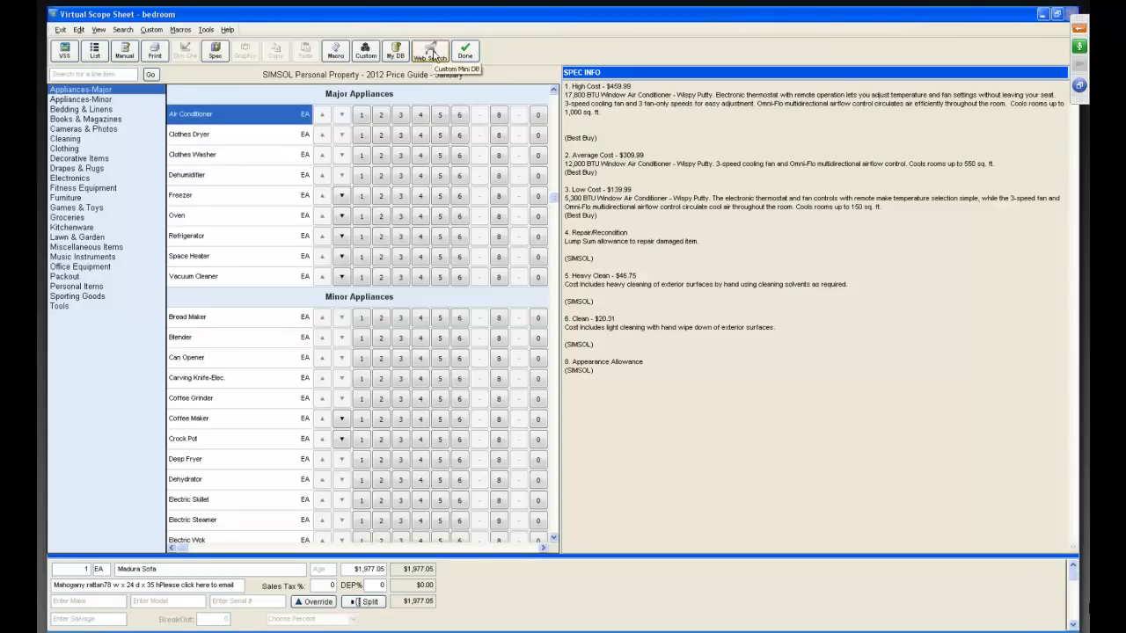
Search the web contents database for "sofa" and sort the results by price from high to low.
left_click(431, 51)
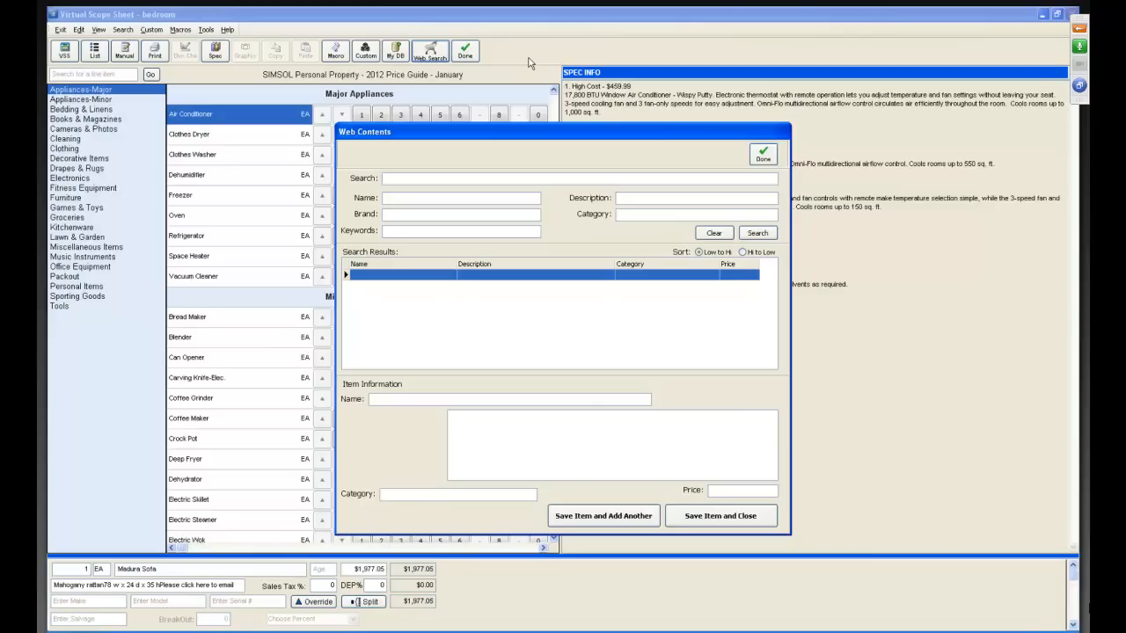
type("sofa")
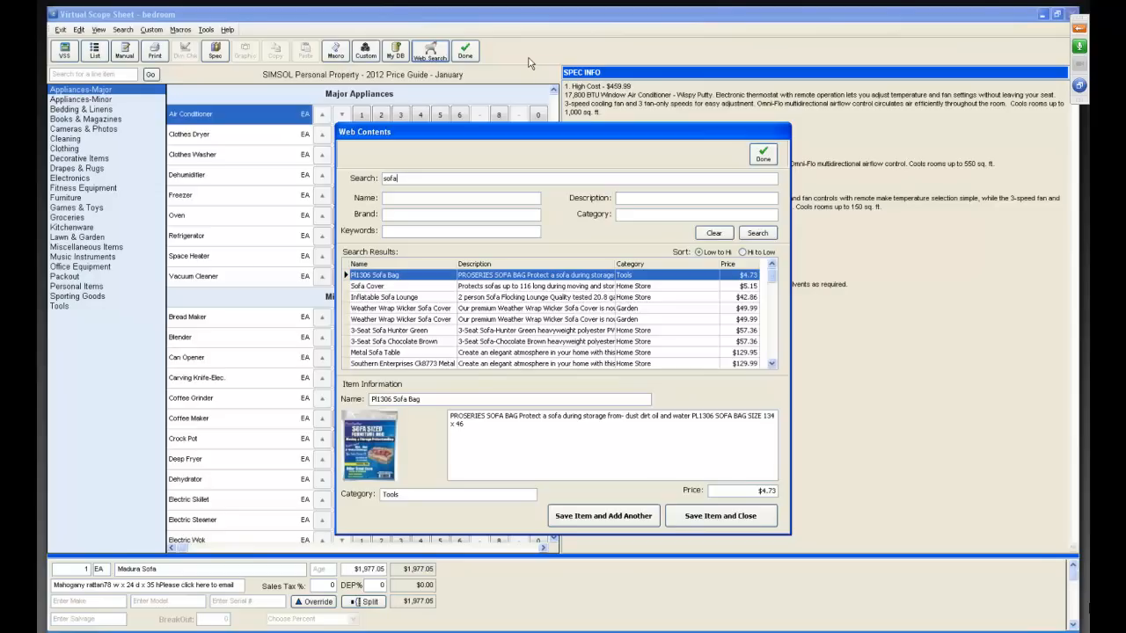
left_click(742, 253)
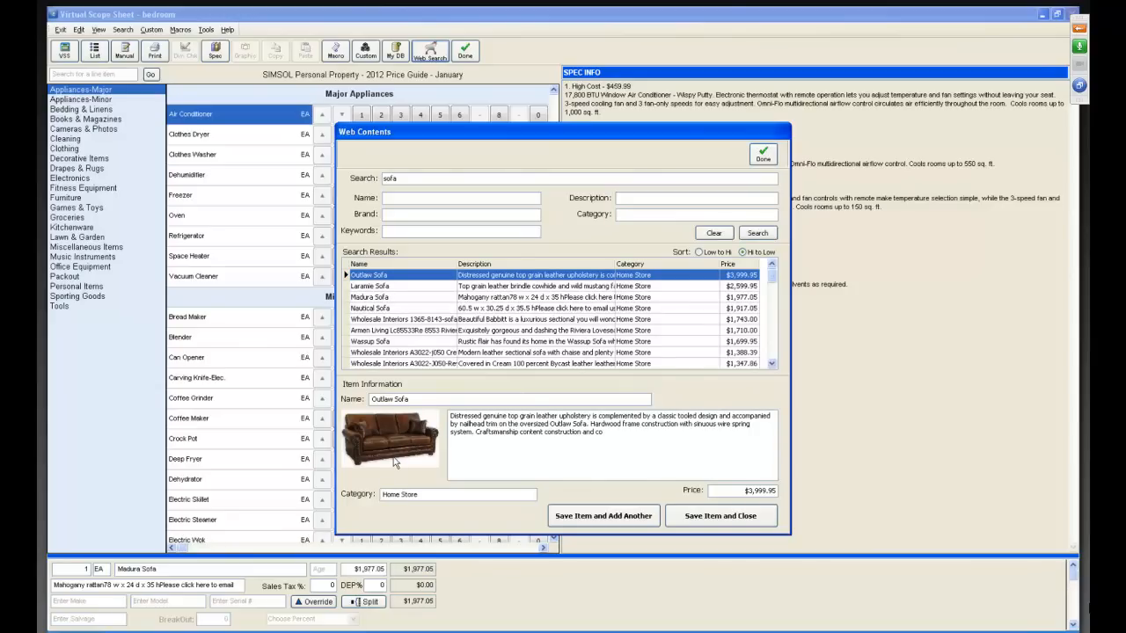
Compare the descriptions, pictures and prices of the Laramie, Madura, Nautical and neighbouring sofas in the search results.
left_click(381, 287)
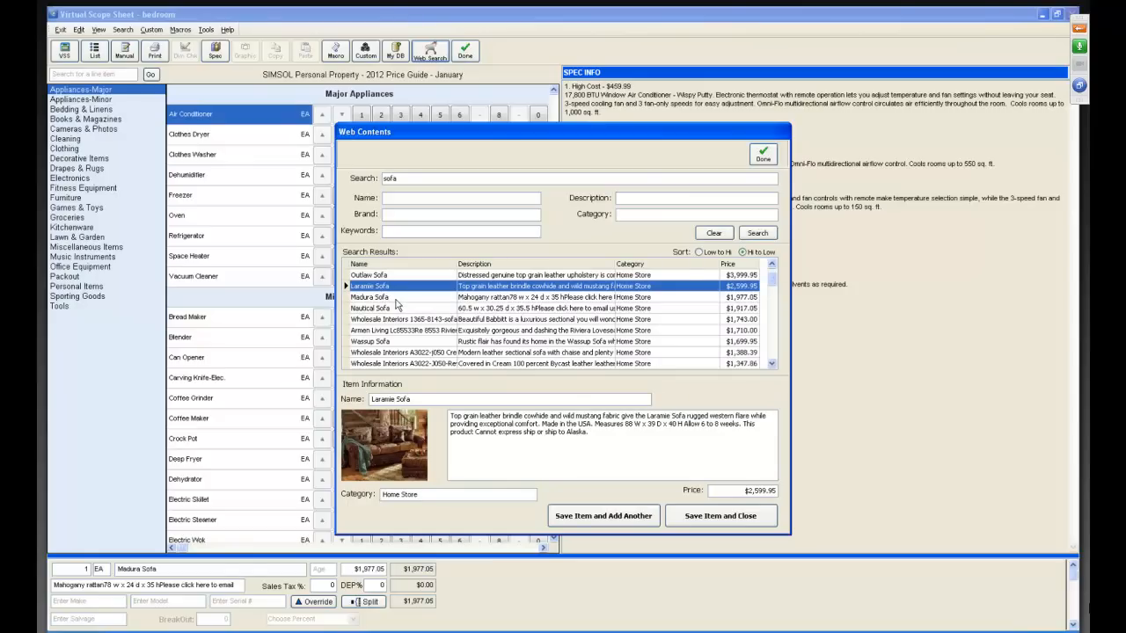
left_click(395, 298)
left_click(395, 310)
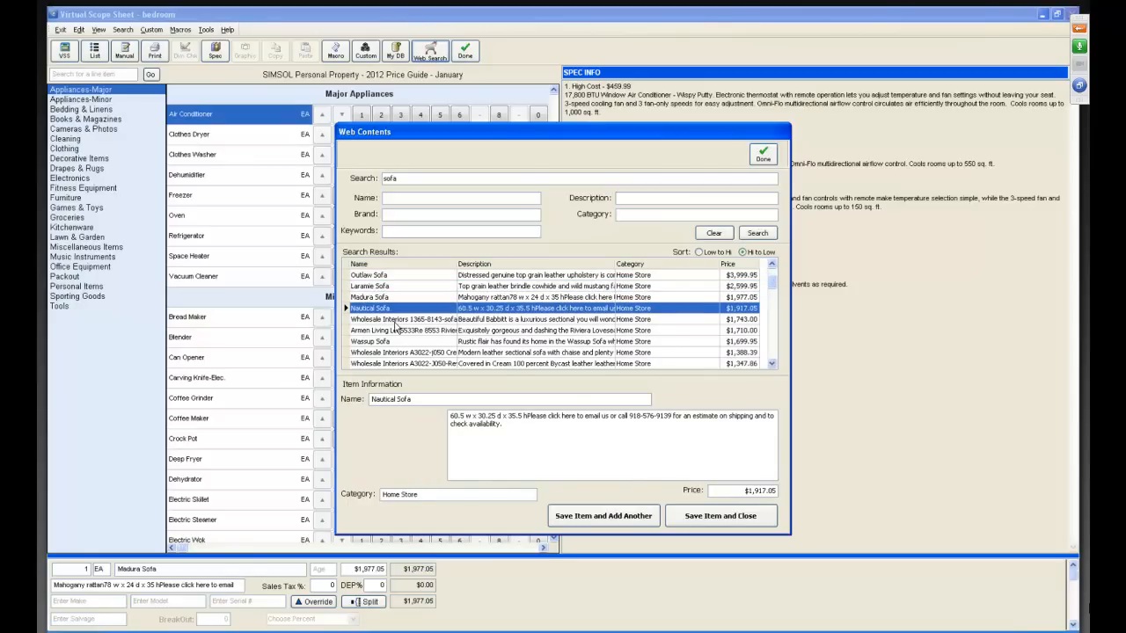
left_click(395, 322)
left_click(395, 332)
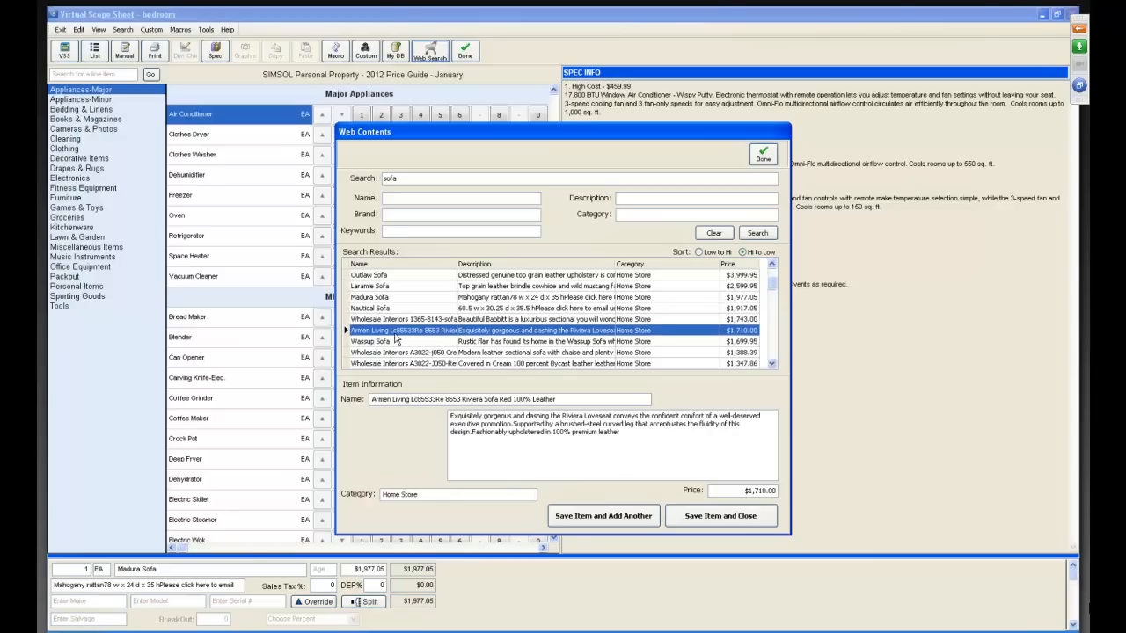
Add the Outlaw Sofa to the bedroom scope sheet, classified as FURNITURE / UPHOLSTERED FURNITURE, and show the sheet's item list.
left_click(377, 278)
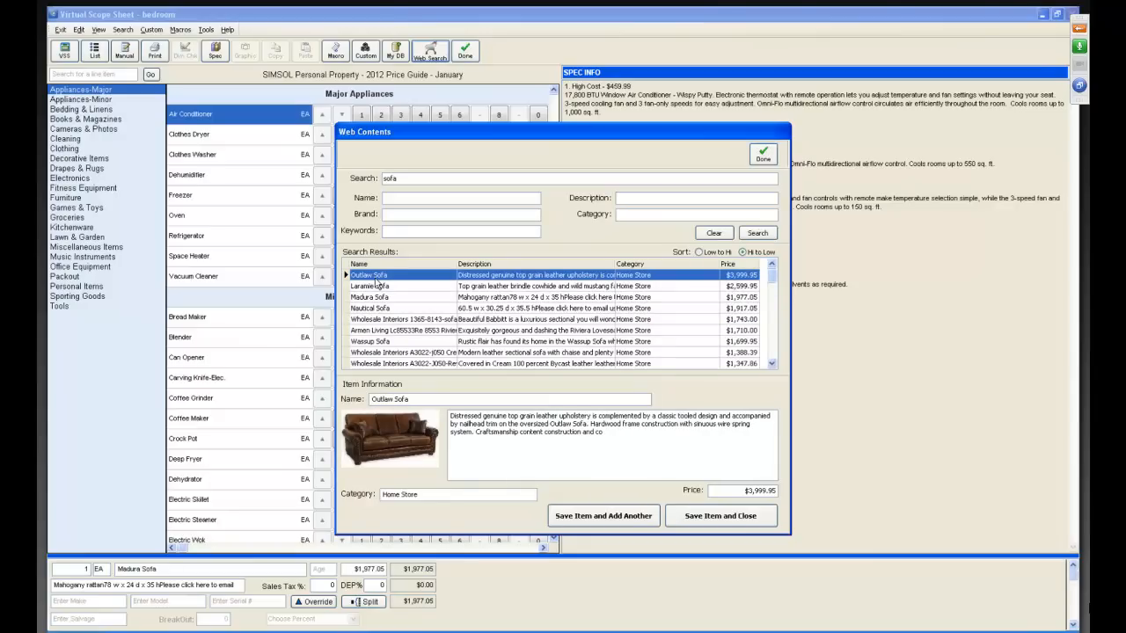
left_click(692, 518)
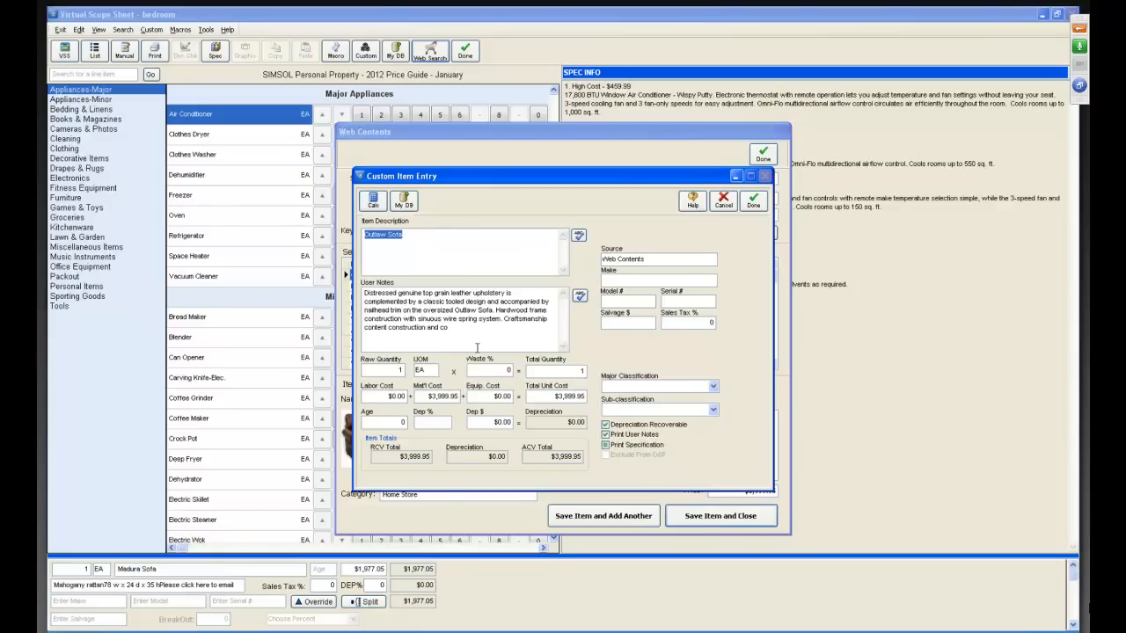
left_click(713, 388)
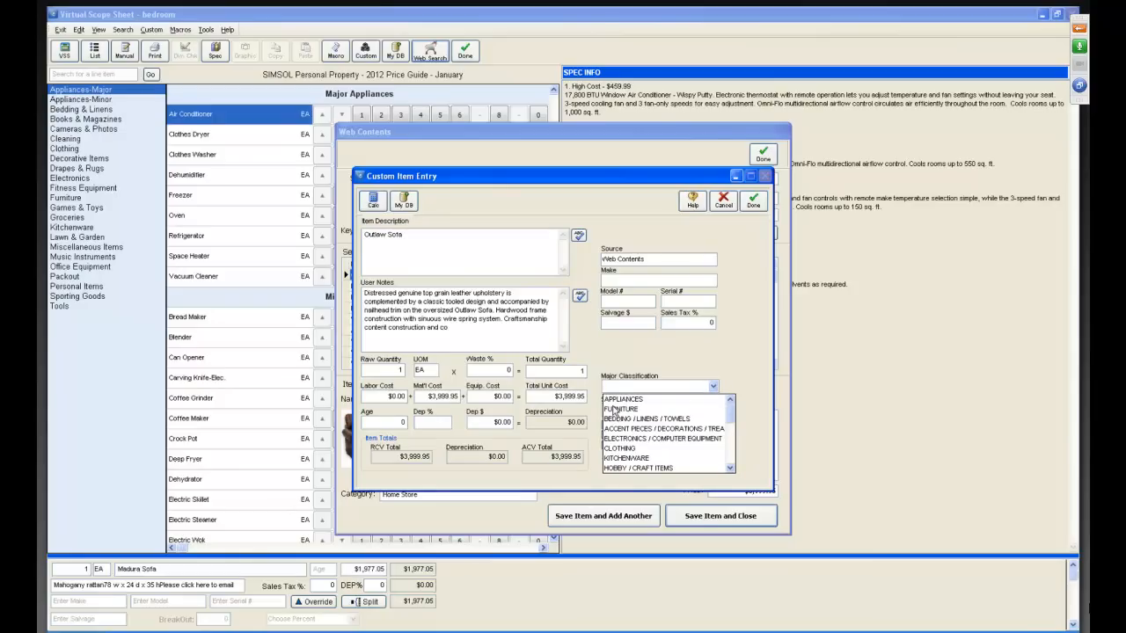
left_click(618, 409)
left_click(713, 410)
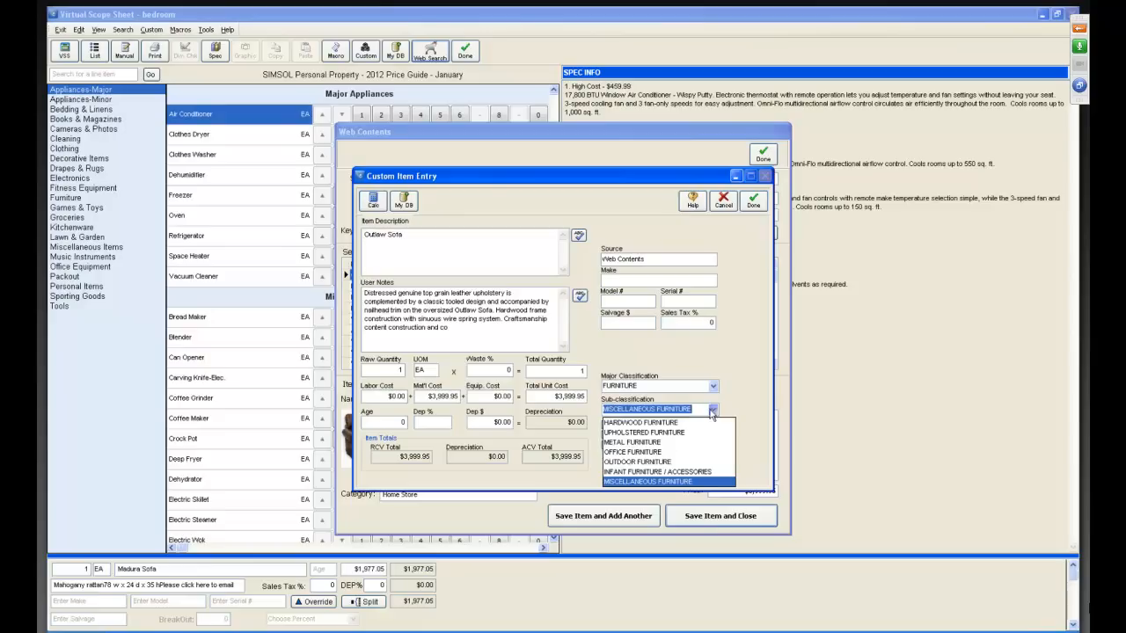
left_click(634, 434)
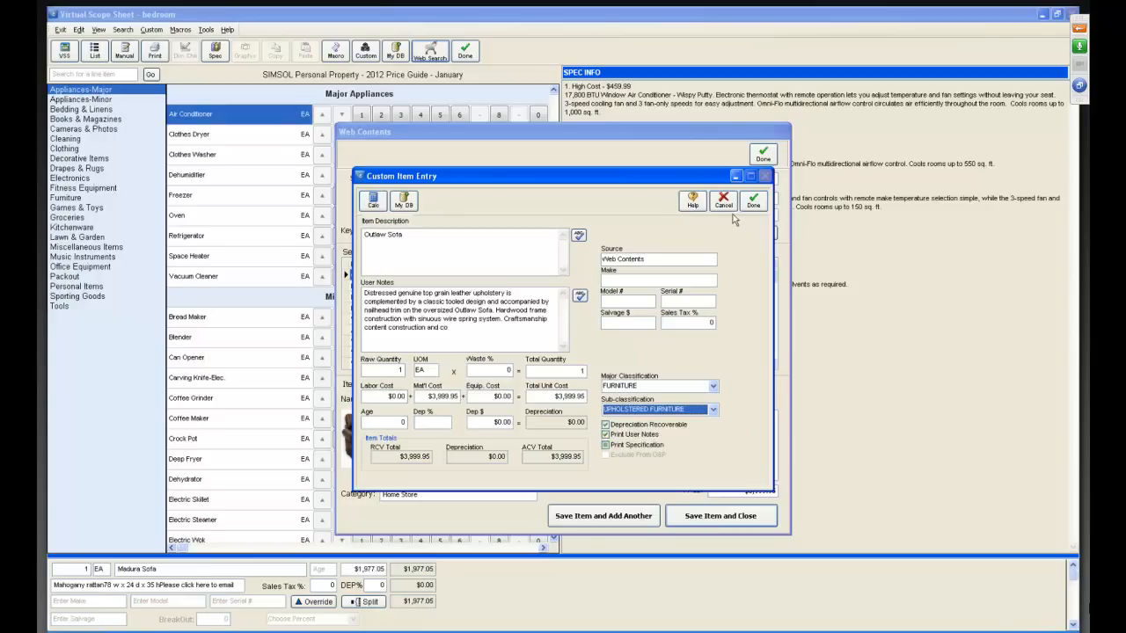
left_click(753, 205)
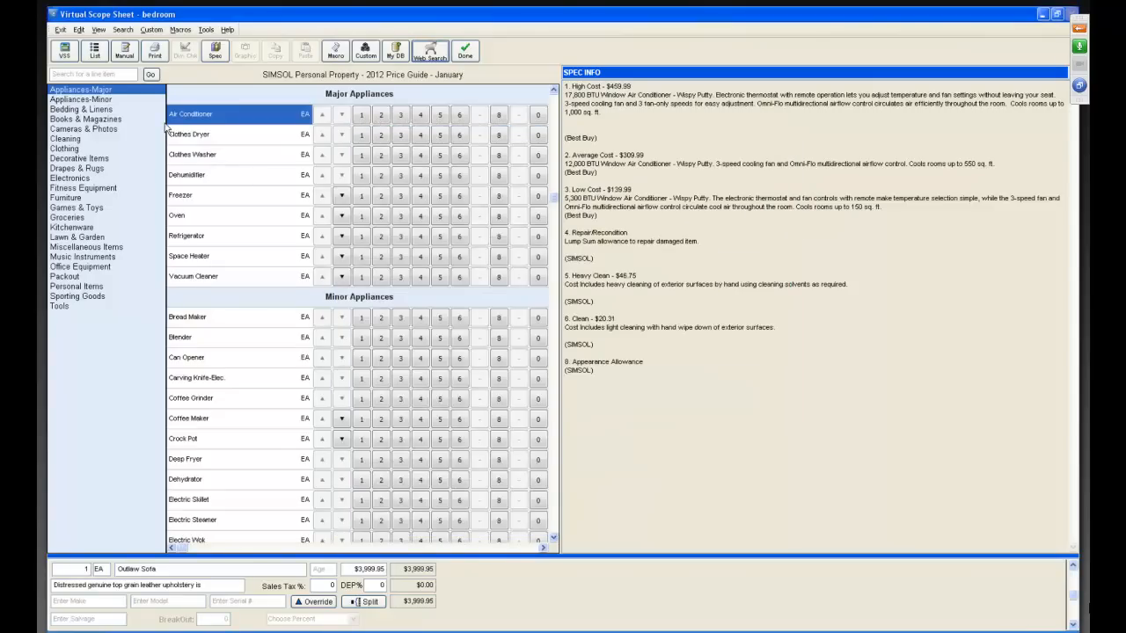
left_click(94, 51)
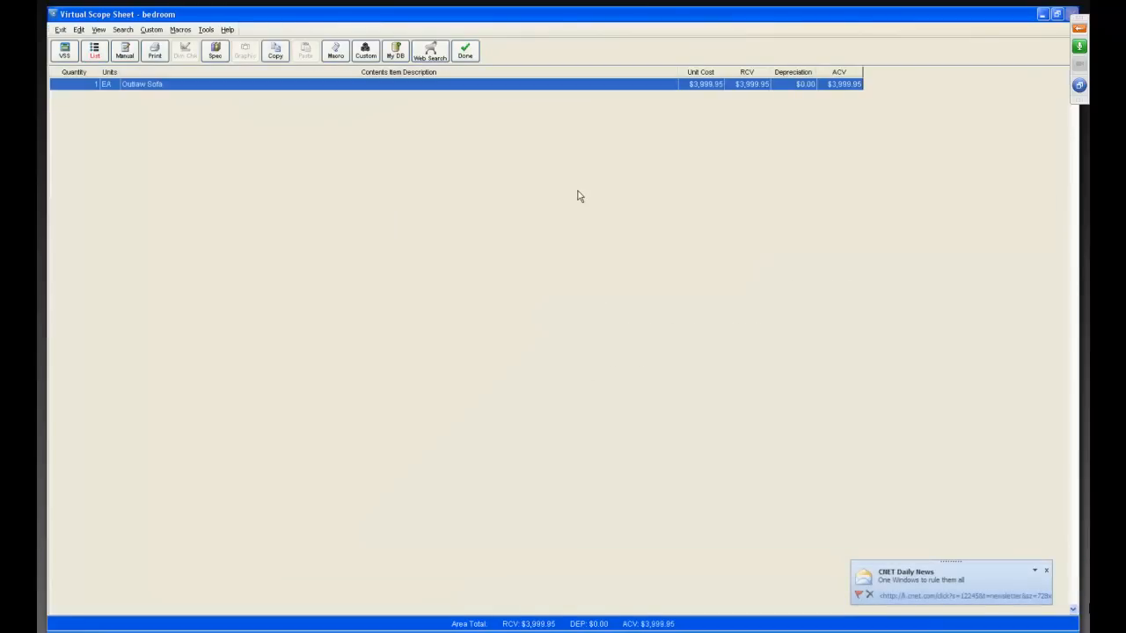
Search the web contents database for "tool" with the brand "Sears", sorted by price from high to low.
left_click(431, 50)
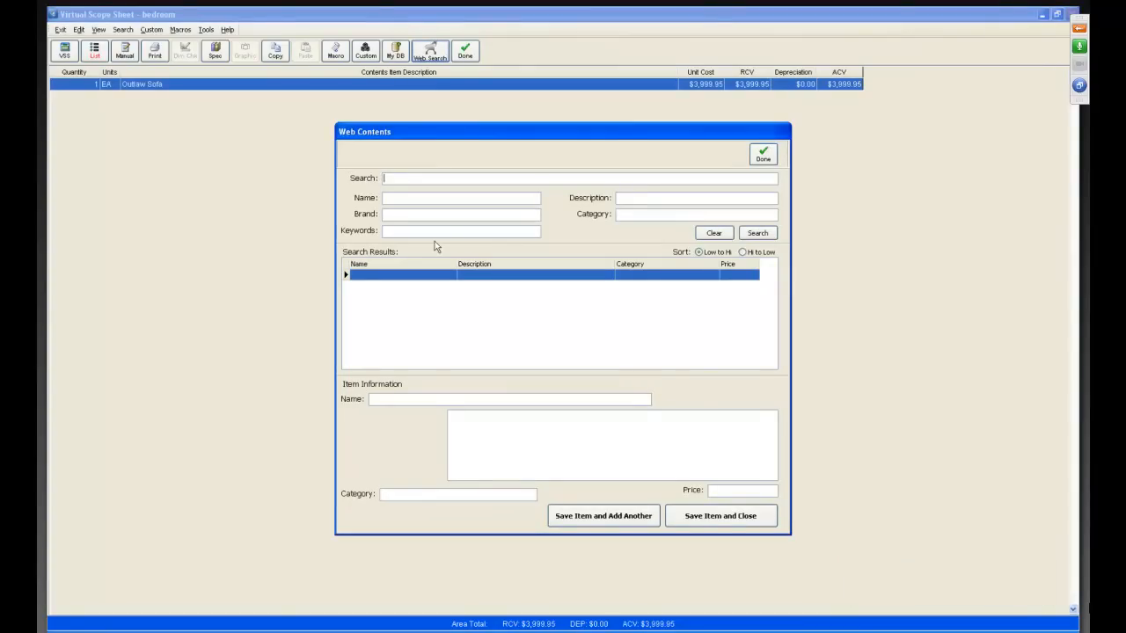
left_click(743, 252)
type("tool")
left_click(501, 197)
type("Sears")
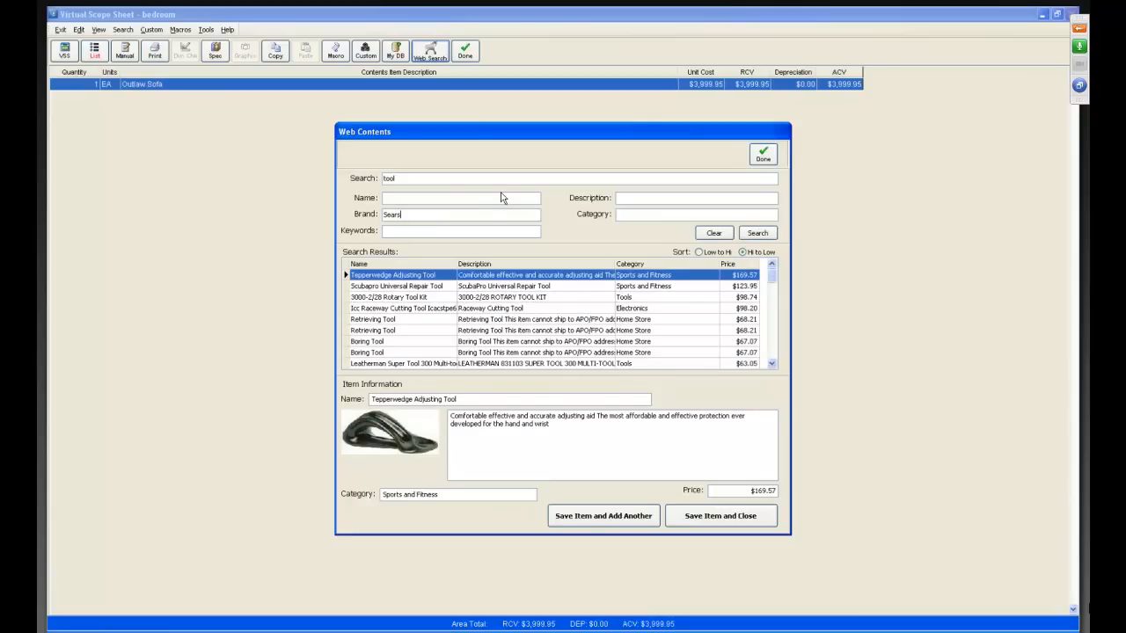
Browse the tool search results, checking the pictures and prices of the retrieving, boring, utility and multi-tool items.
left_click(378, 320)
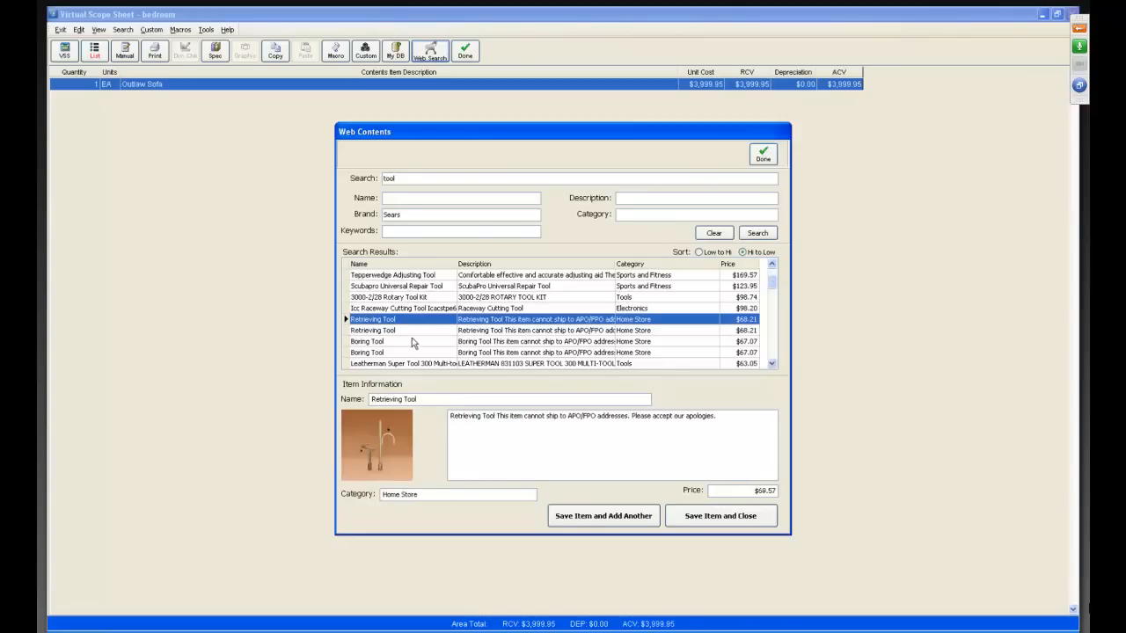
key("Down")
key("Down")
key("Down")
key("Down")
key("Down")
key("Down")
key("Down")
key("Down")
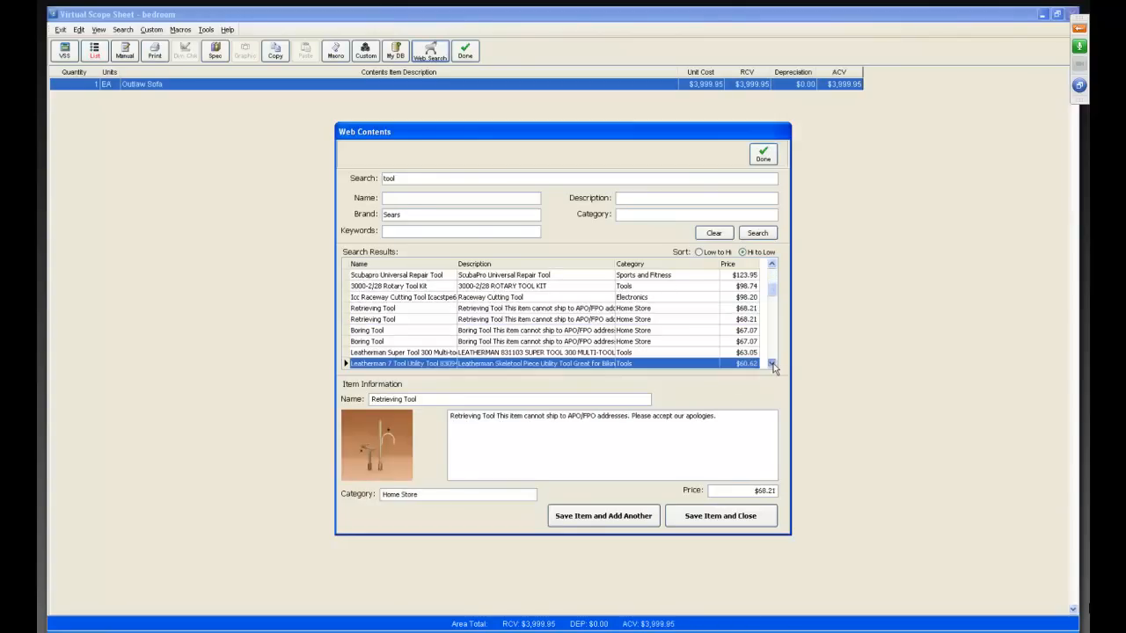
left_click(739, 364)
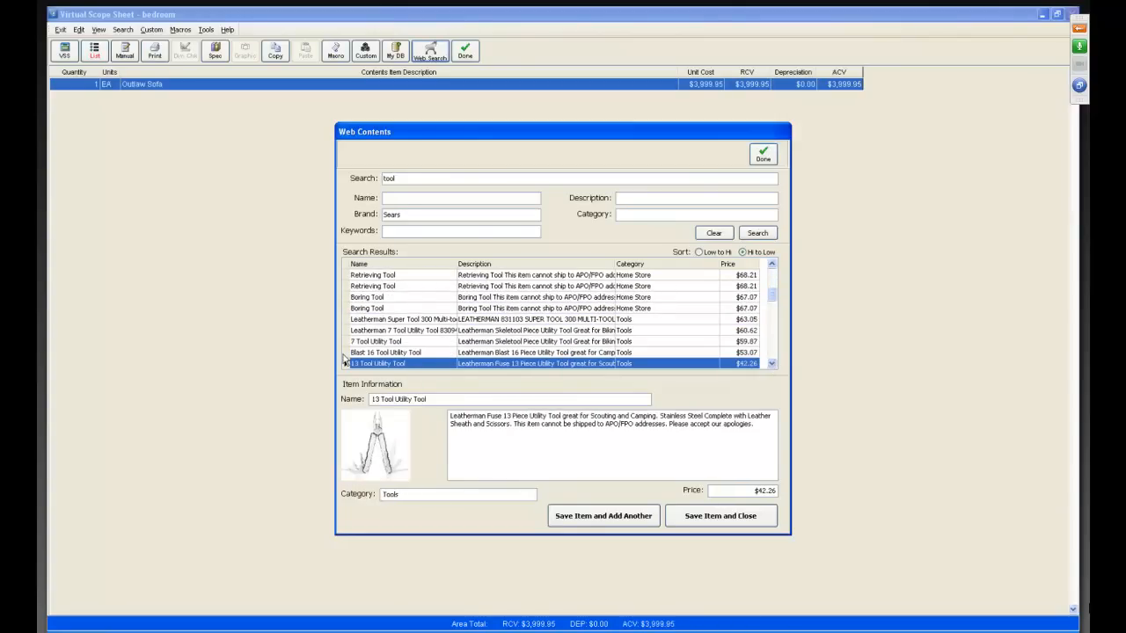
left_click(377, 302)
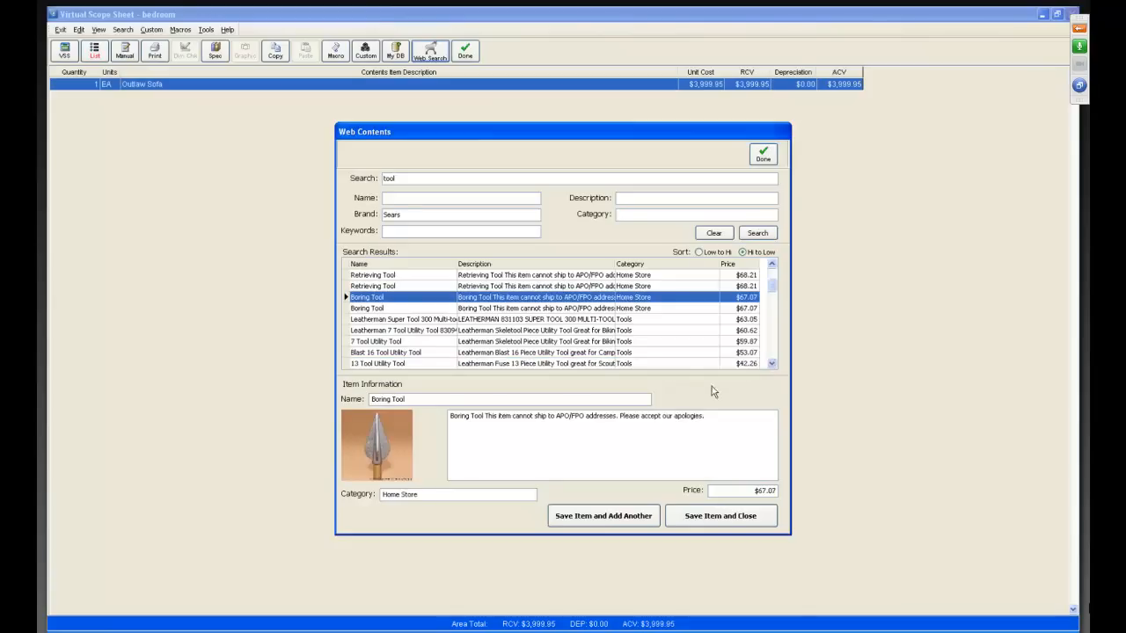
left_click(772, 363)
left_click(774, 364)
left_click(775, 364)
left_click(771, 363)
left_click(772, 363)
left_click(772, 364)
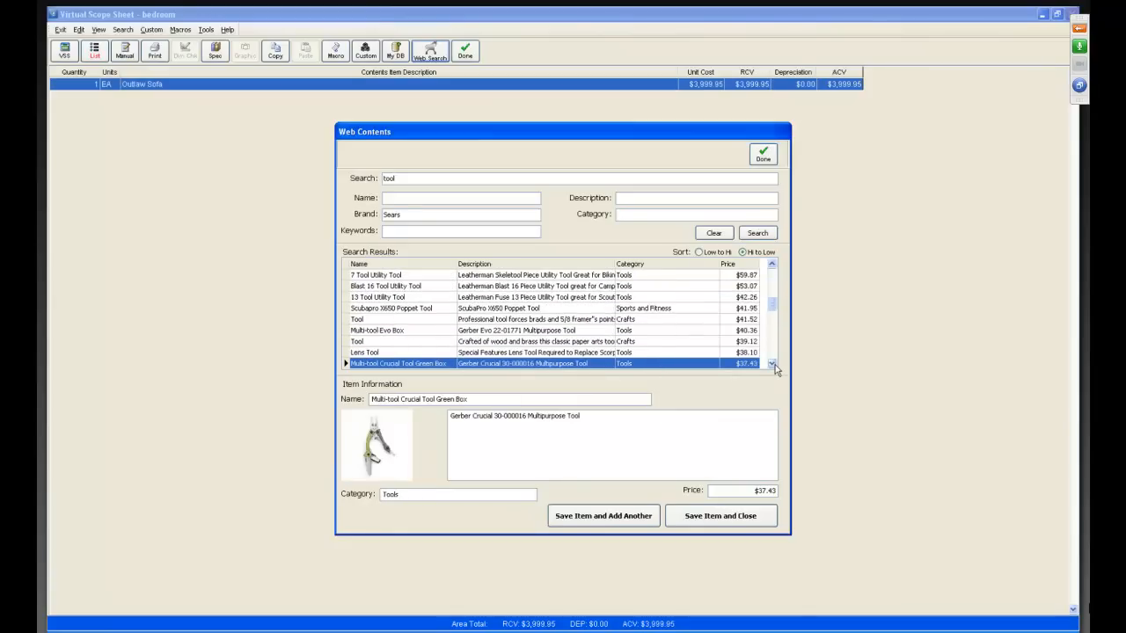
left_click(773, 364)
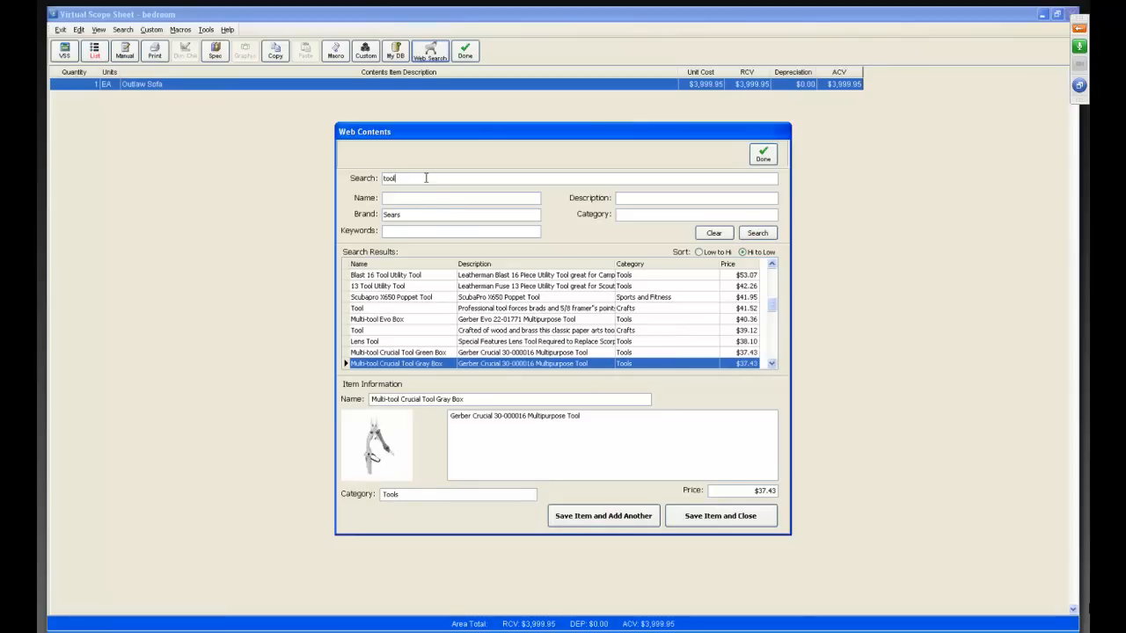
Refine the web contents search to "tool box", keeping the Sears brand.
type("ox")
key("Return")
left_click(767, 236)
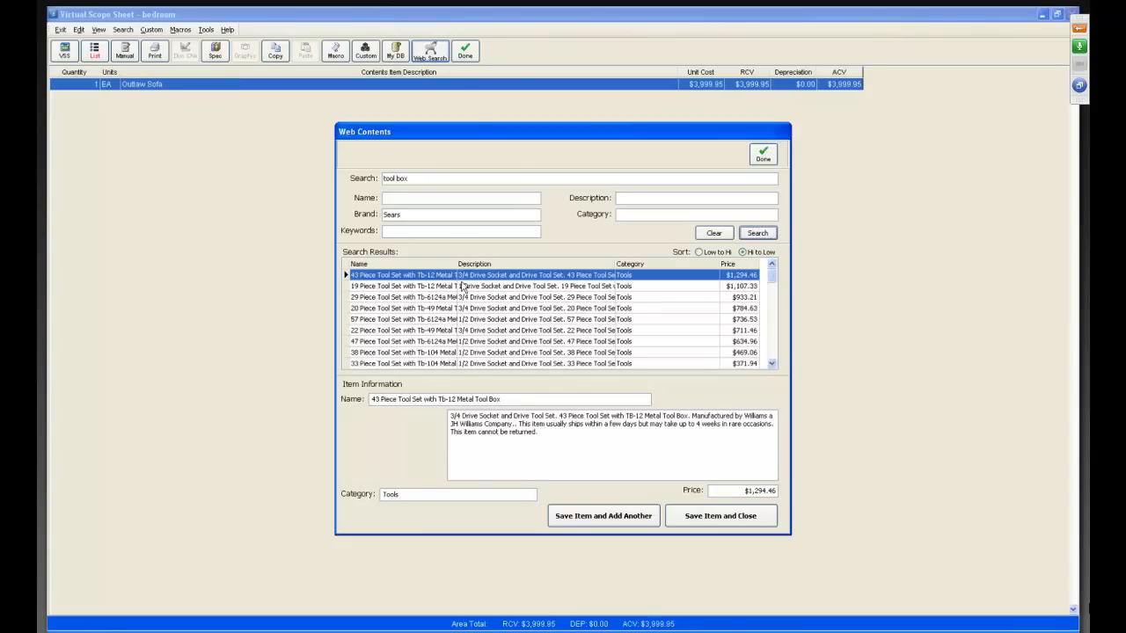
Compare the pictures, descriptions and prices of the tool sets with metal tool boxes in the search results.
left_click(376, 320)
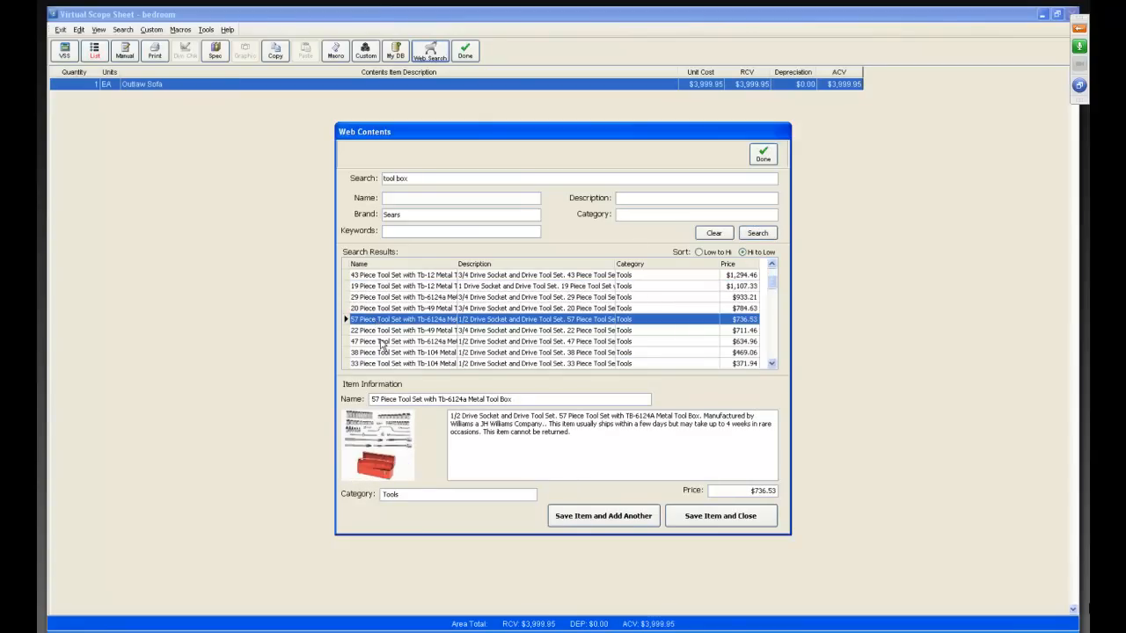
left_click(383, 343)
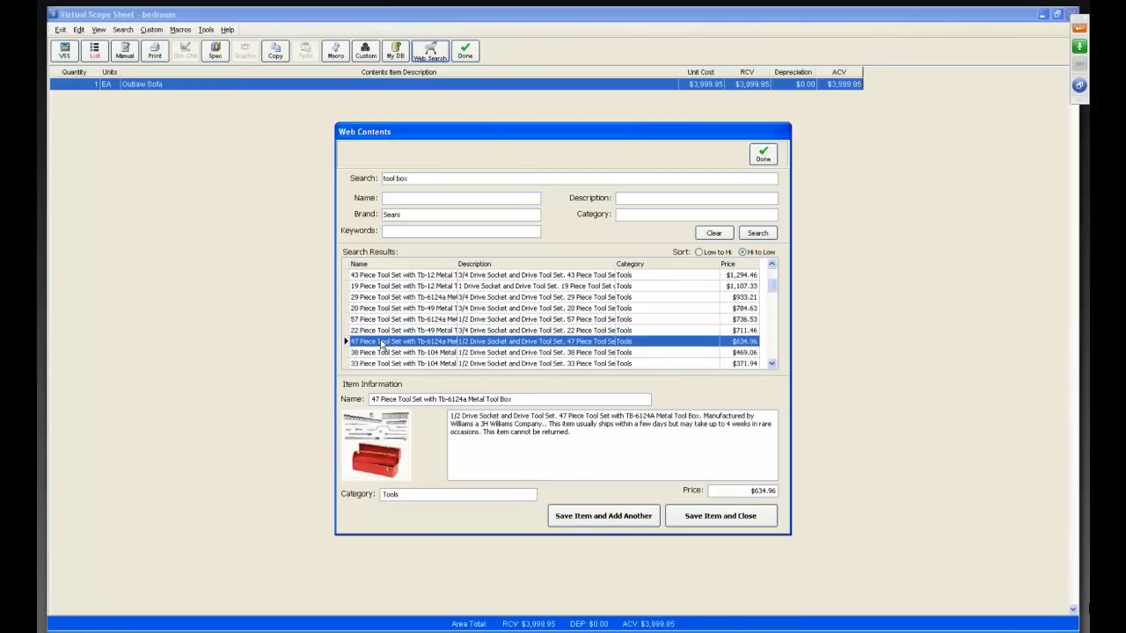
left_click(775, 366)
left_click(775, 366)
left_click(775, 366)
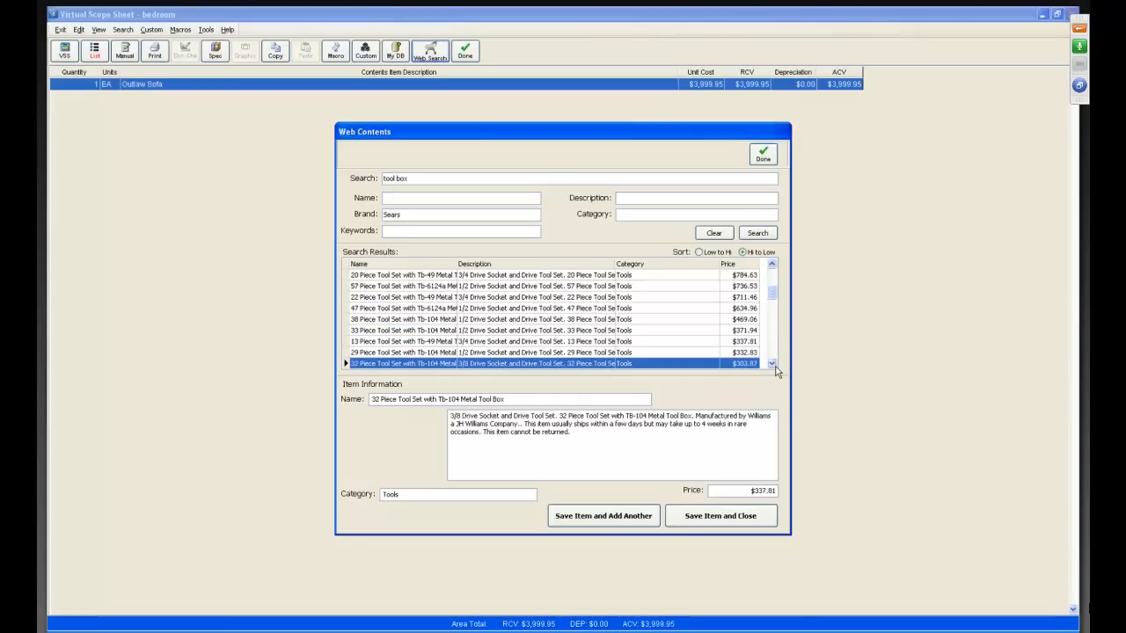
left_click(395, 353)
left_click(394, 342)
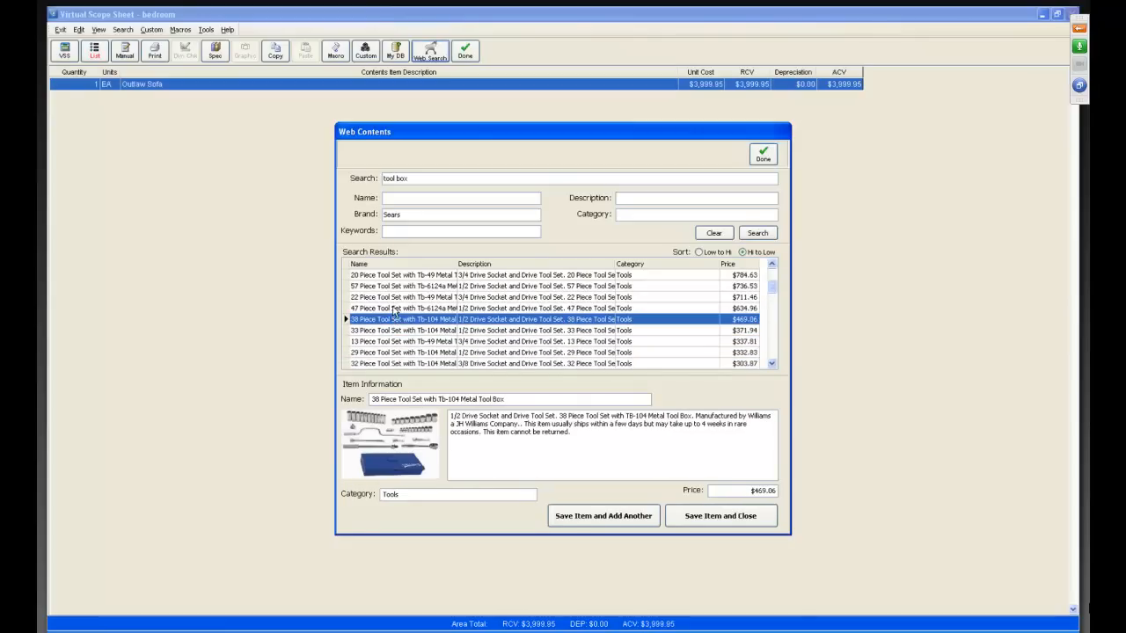
Add the 47 Piece Tool Set with Tb-6124a Metal Tool Box, classified as TOOLS / EQUIPMENT / HARDWARE, HAND TOOLS / ACCESSORIES, and close the scope sheet.
left_click(395, 309)
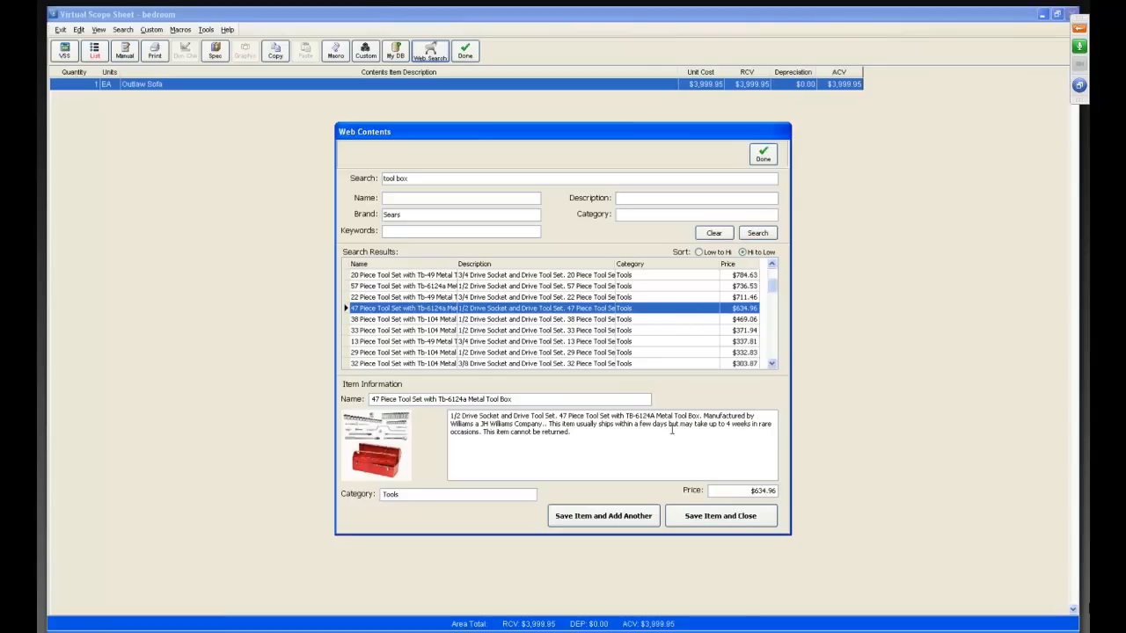
left_click(695, 523)
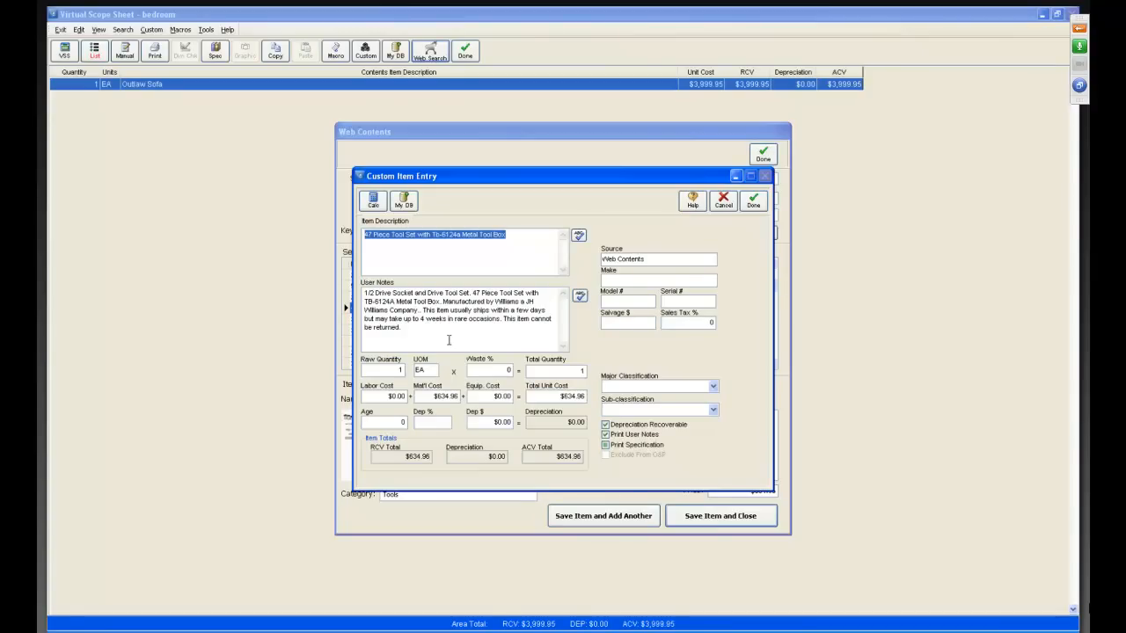
left_click(712, 388)
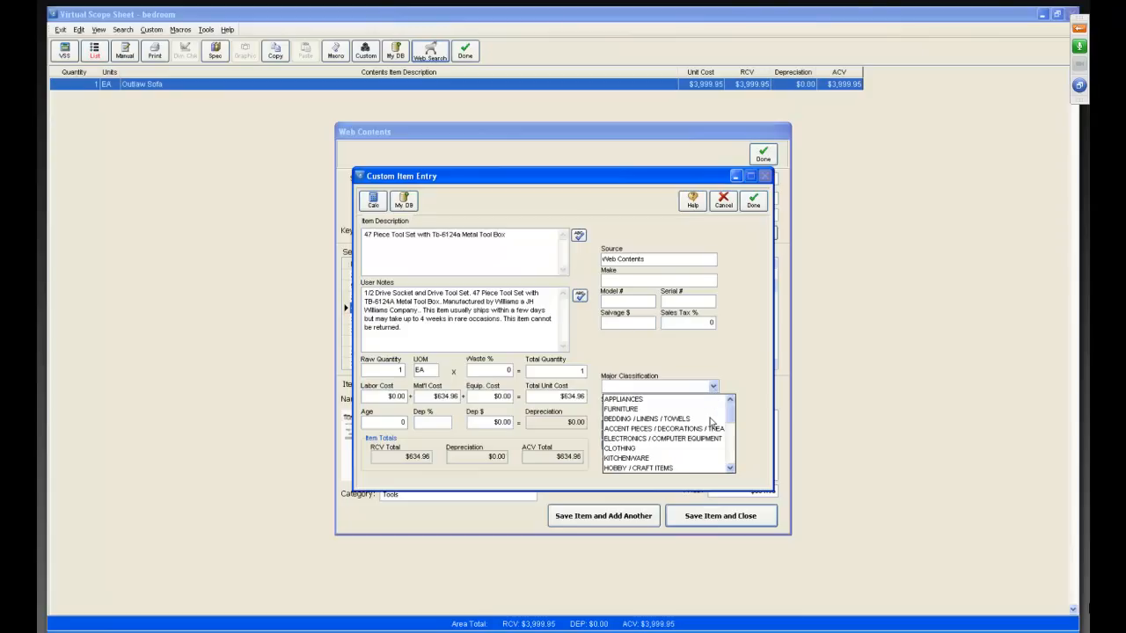
left_click(731, 469)
left_click(731, 469)
left_click(731, 469)
left_click(731, 469)
left_click(731, 469)
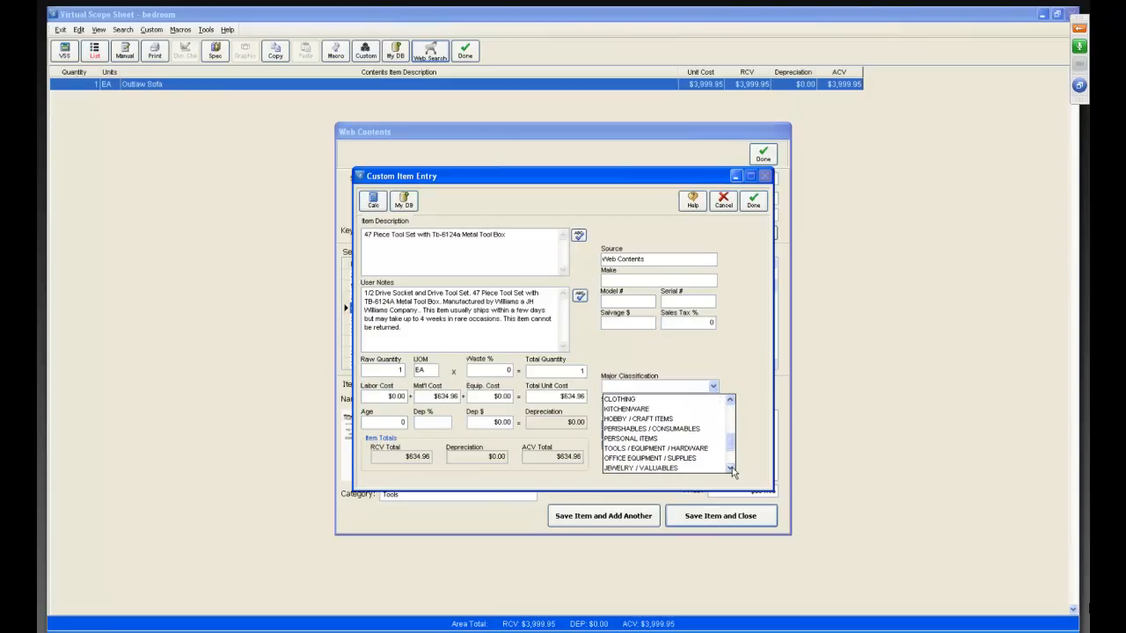
left_click(639, 449)
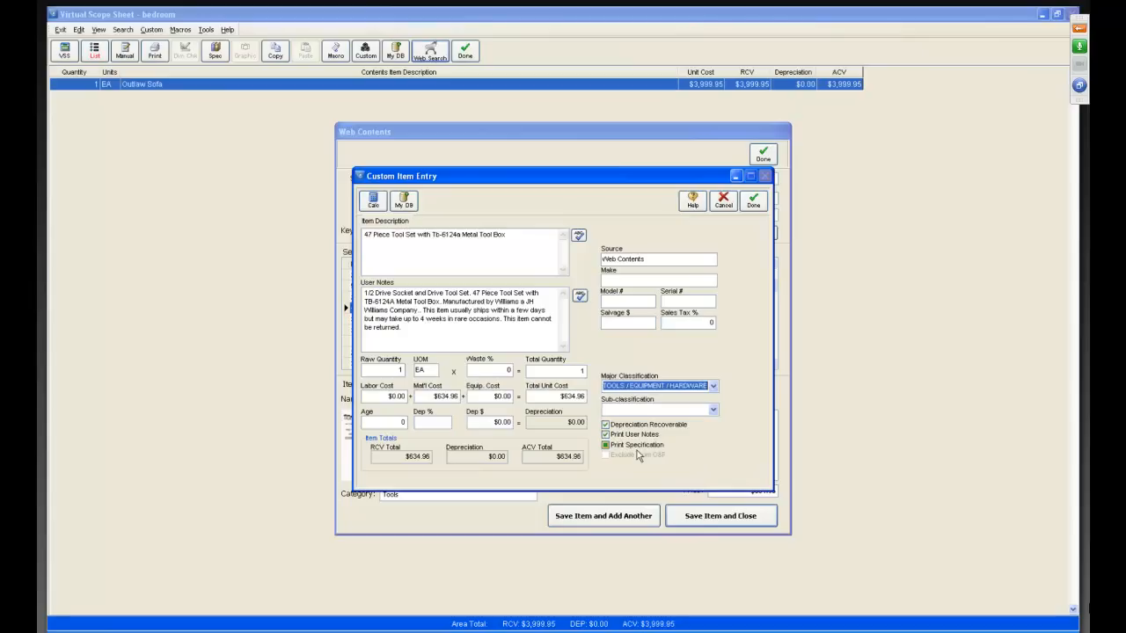
left_click(713, 410)
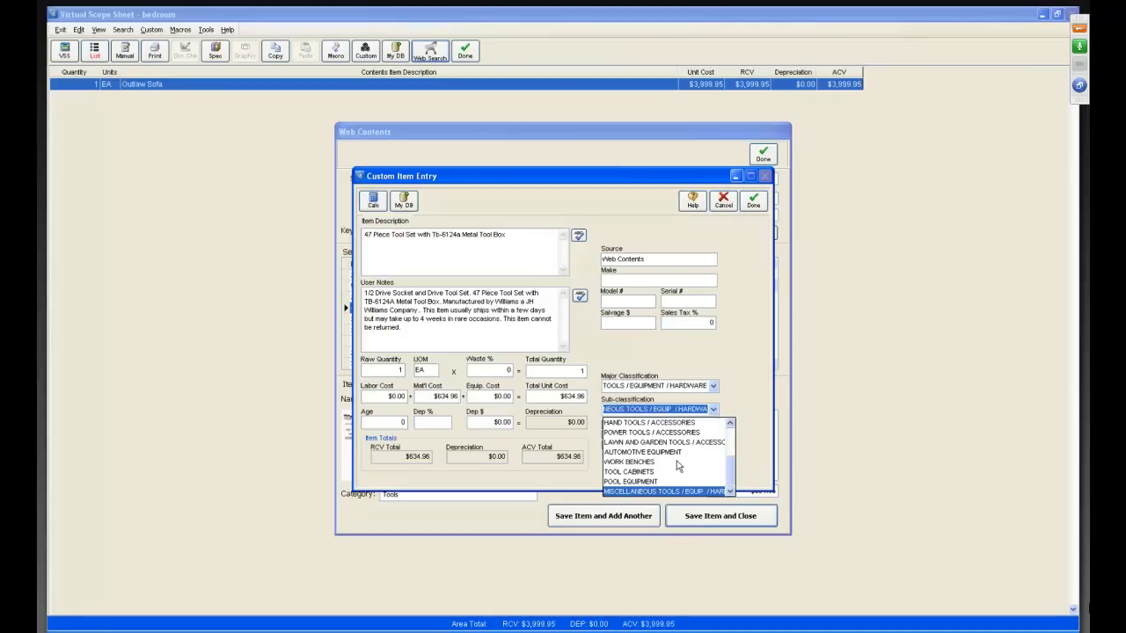
left_click(639, 424)
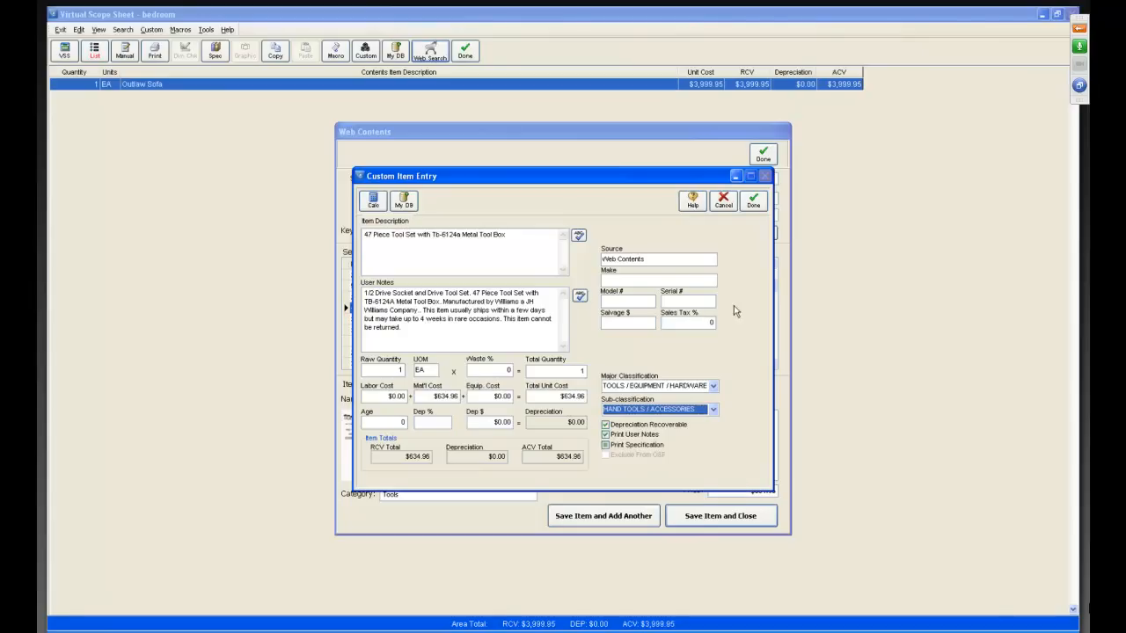
left_click(752, 200)
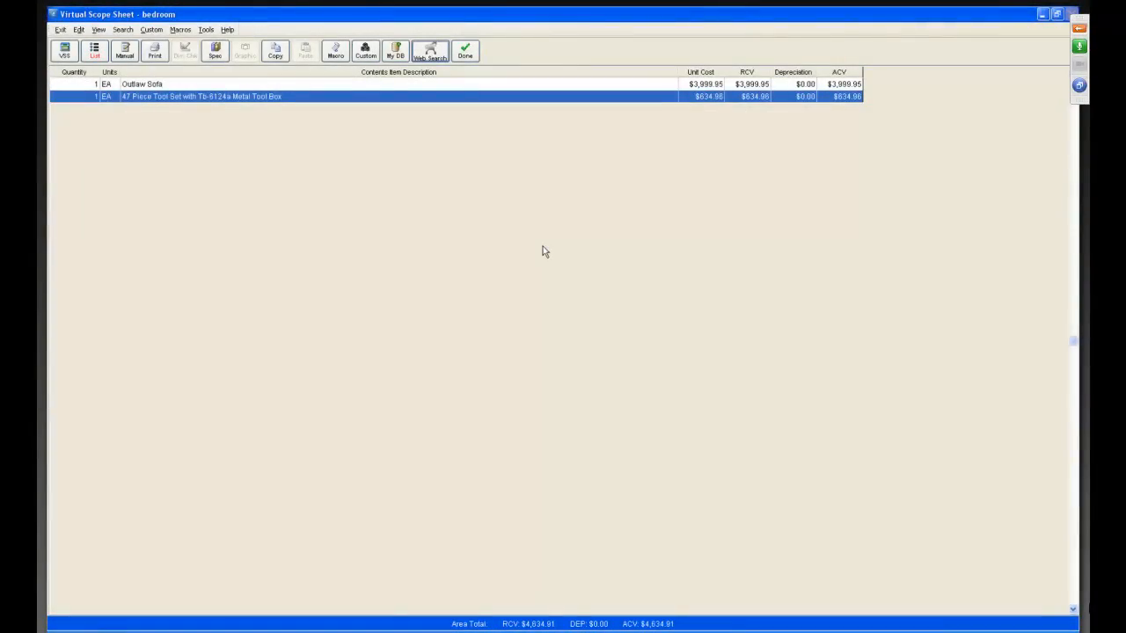
left_click(465, 51)
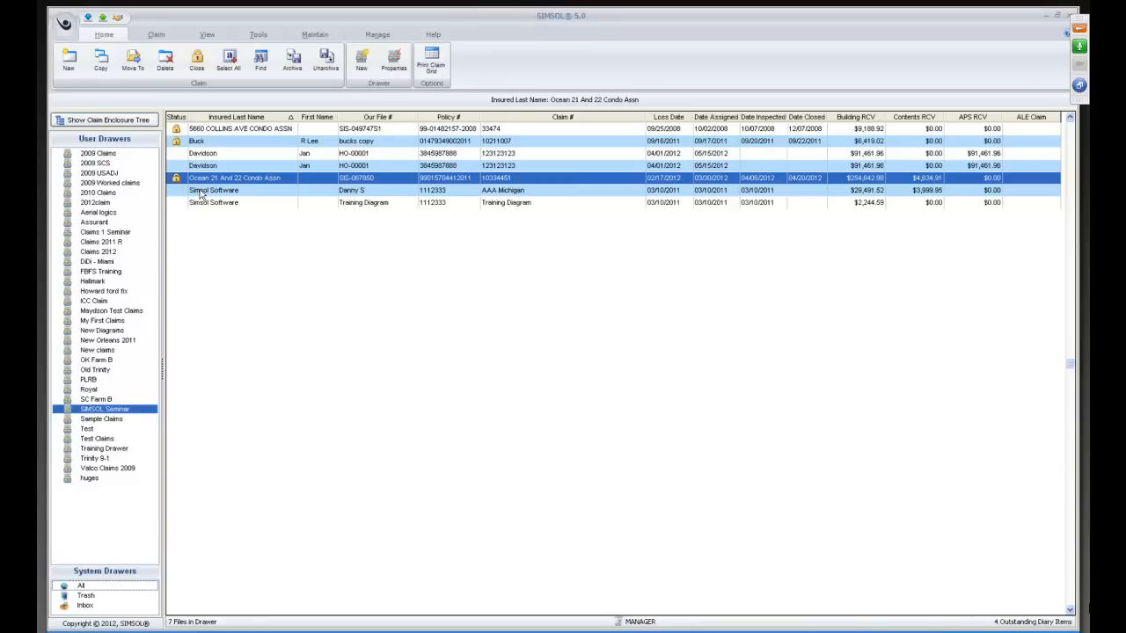
Start the contents Excel file export for the Ocean 21 And 22 Condo Assn claim and cancel saving it.
left_click(256, 35)
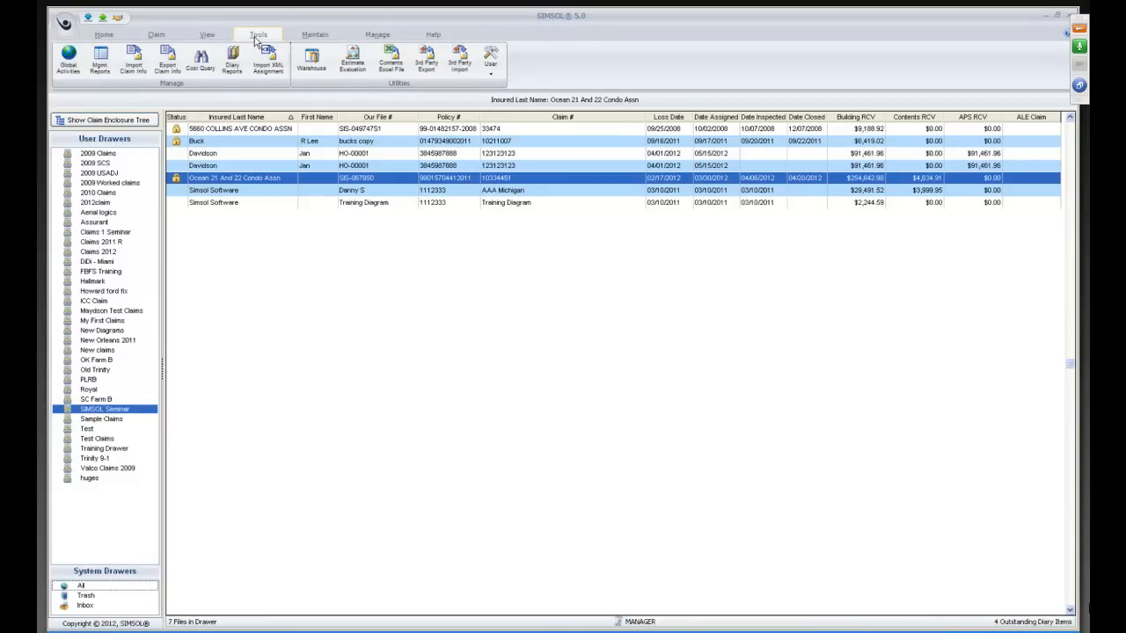
left_click(391, 64)
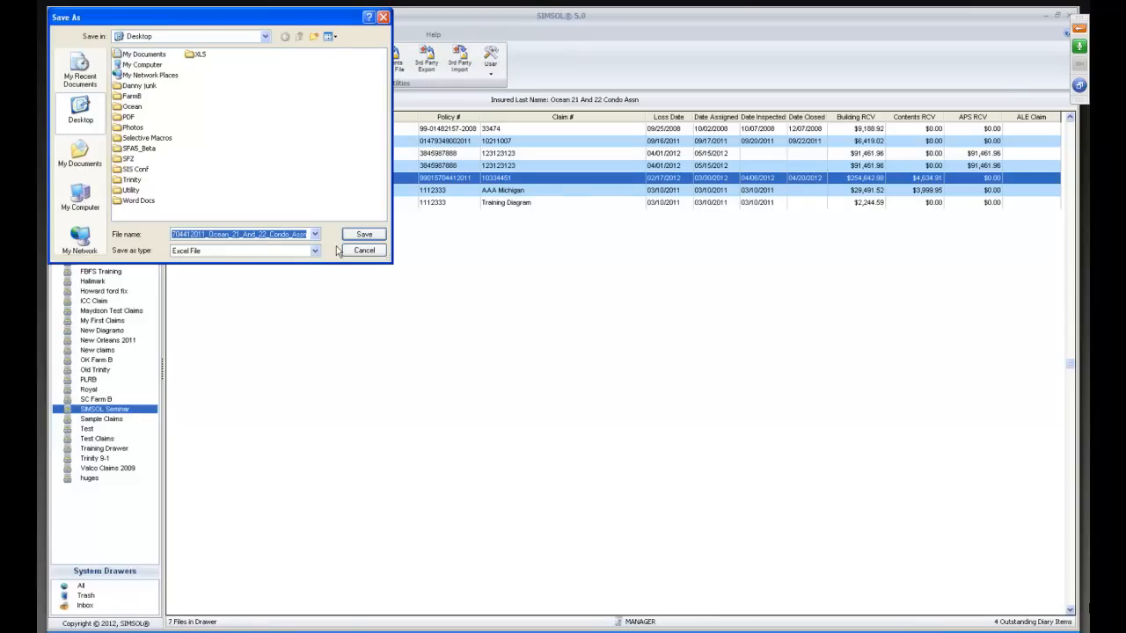
left_click(367, 251)
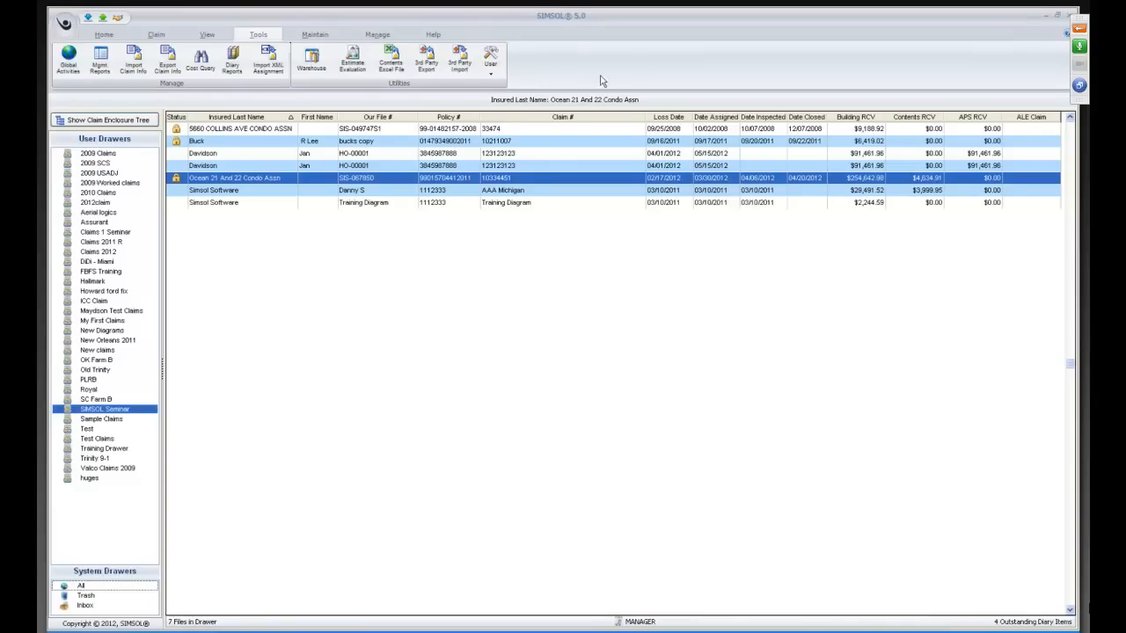
Switch from SIMSOL to the desktop and open the Simsol Software contents workbook in Excel, maximized.
left_click(1047, 15)
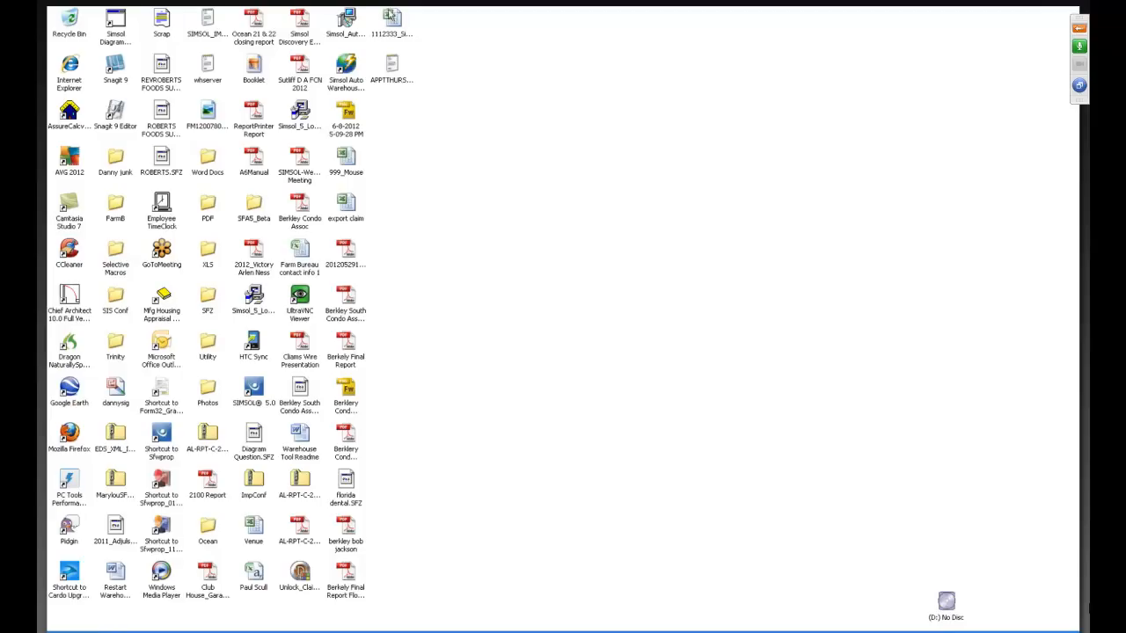
left_click(395, 21)
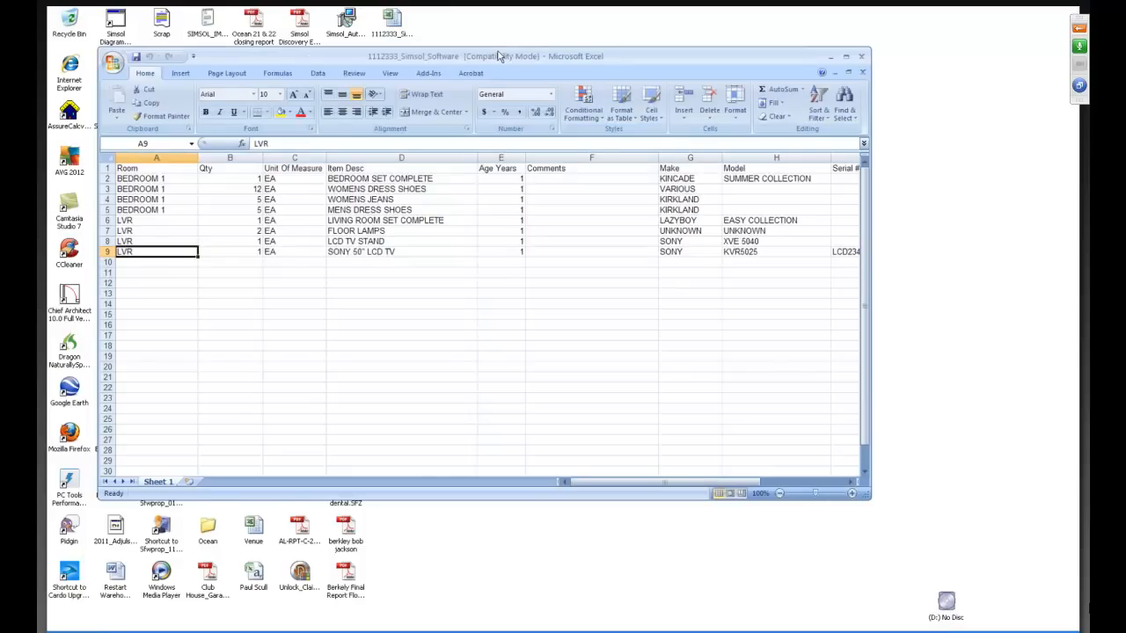
left_click(847, 57)
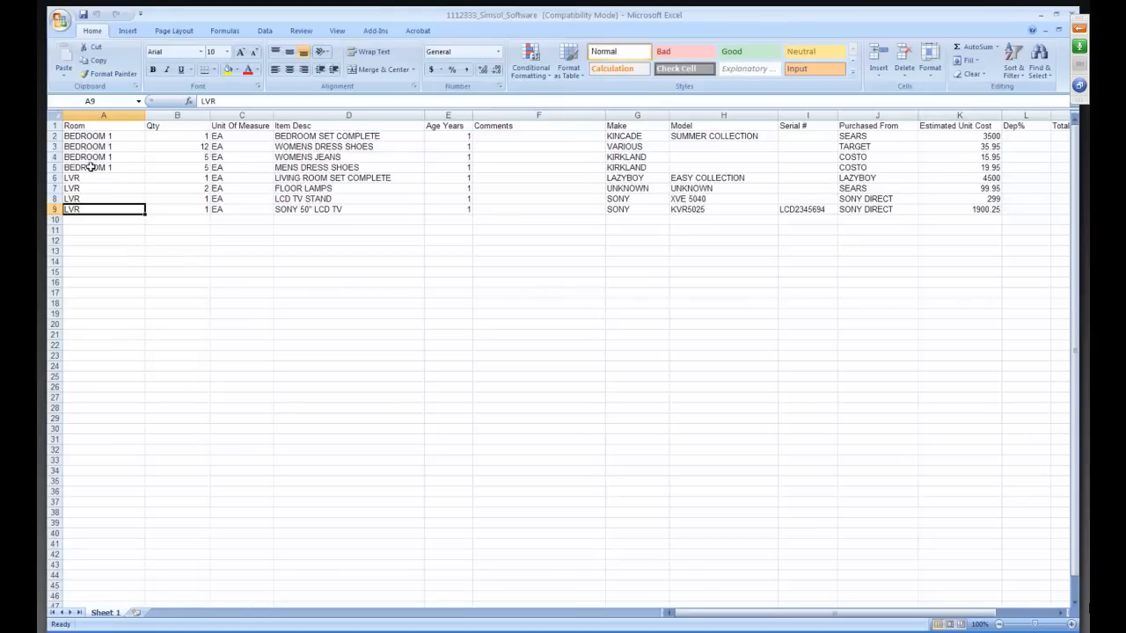
Rename the bedroom entries in the Room column, cells A2 to A5, as BEDROOM_1.
left_click(111, 137)
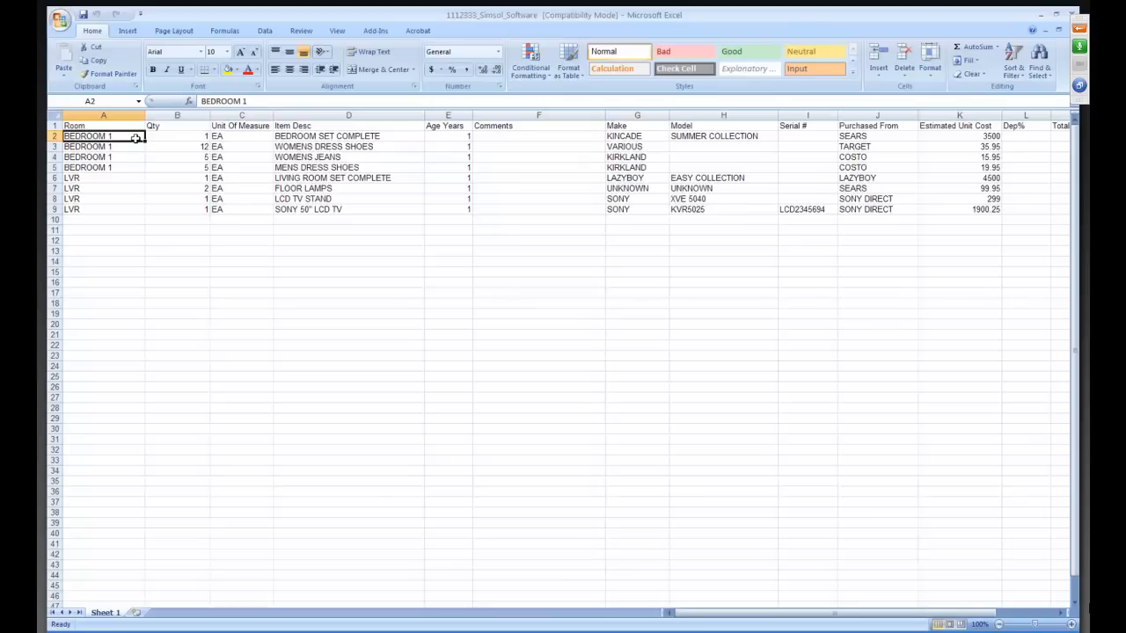
double_click(137, 138)
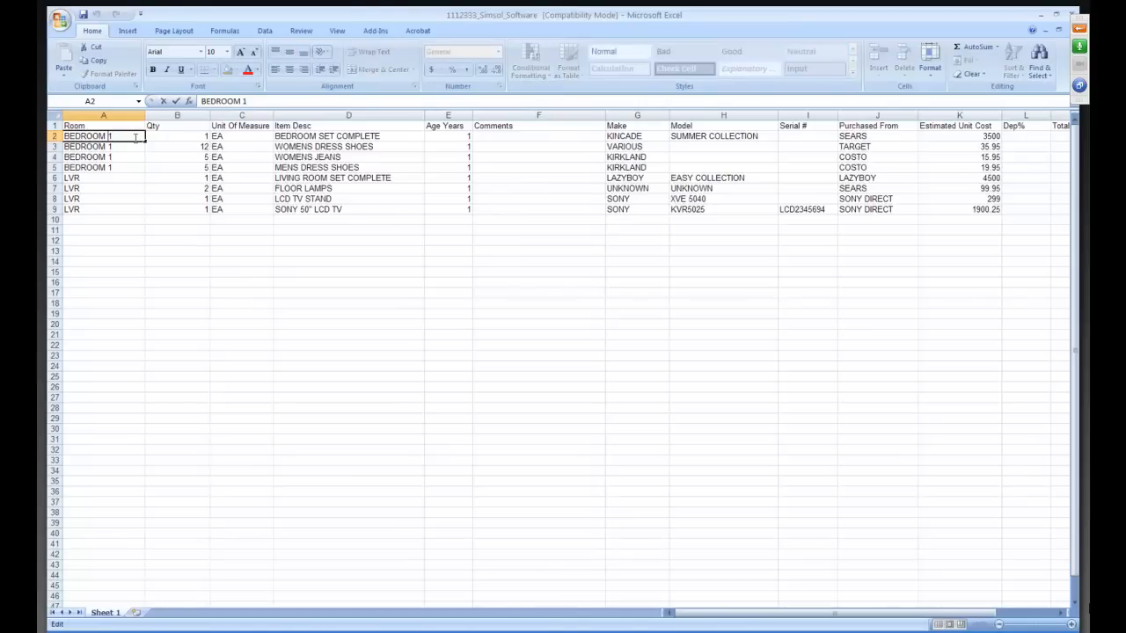
key("Left")
key("BackSpace")
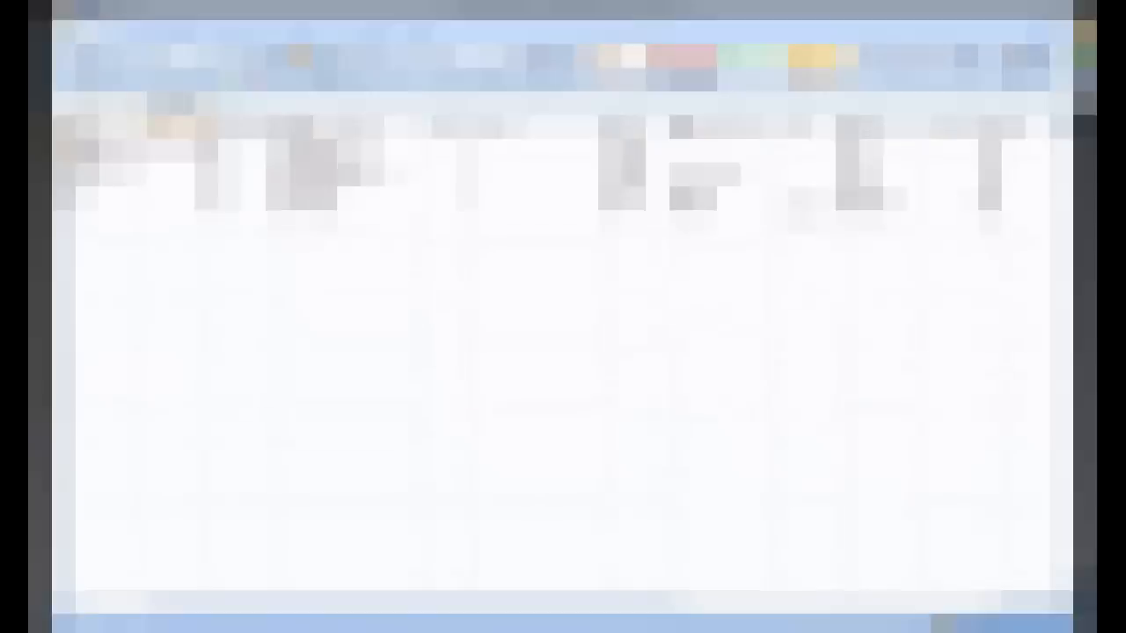
key("Down")
key("Down")
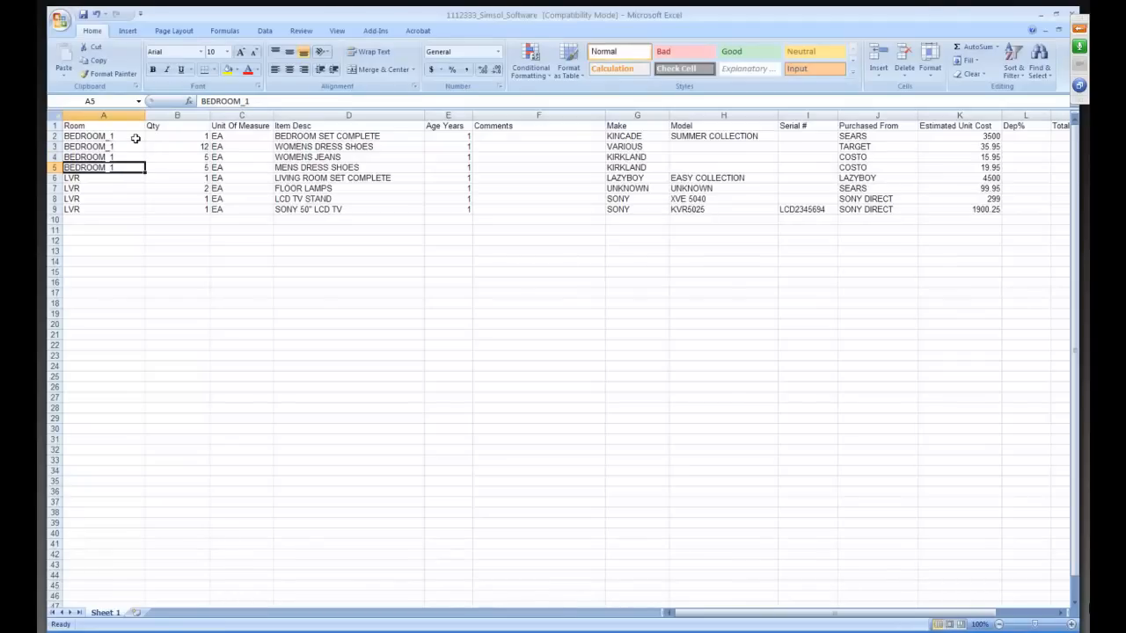
Check the room names down the Room column for both the bedroom and LVR rows.
key("Up")
key("Up")
key("Up")
key("Down")
key("Down")
key("Down")
key("Down")
key("Down")
key("Down")
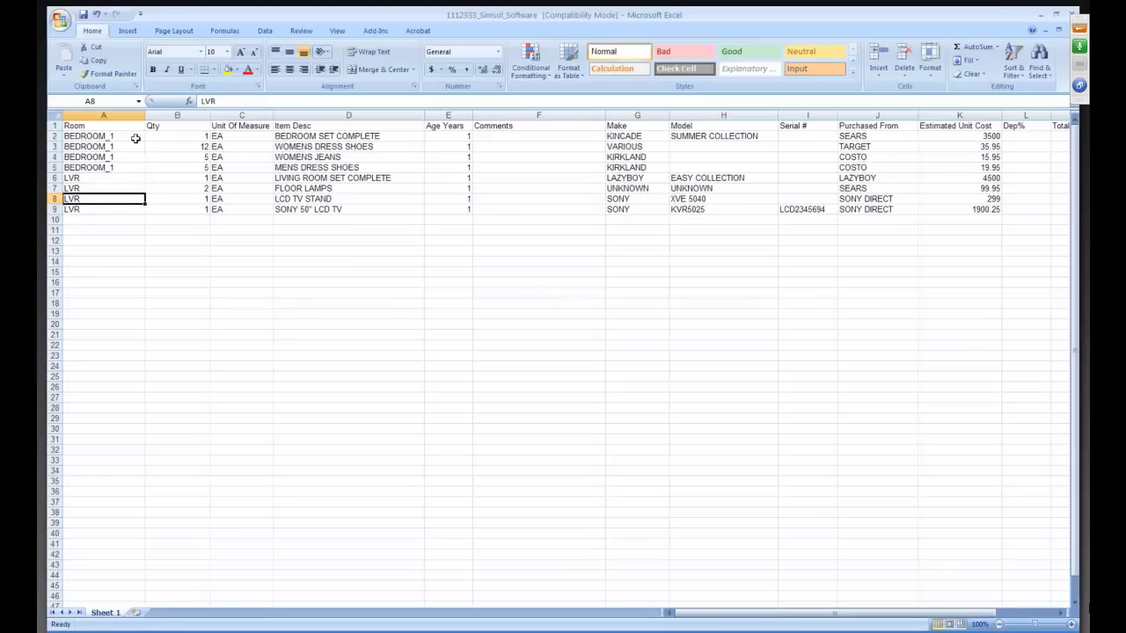
key("Up")
key("Up")
key("Up")
key("Up")
key("Up")
key("Up")
Examine each column of the bedroom set row, from Qty and Unit Of Measure across to Dep% and Total Replacement Cost.
key("Right")
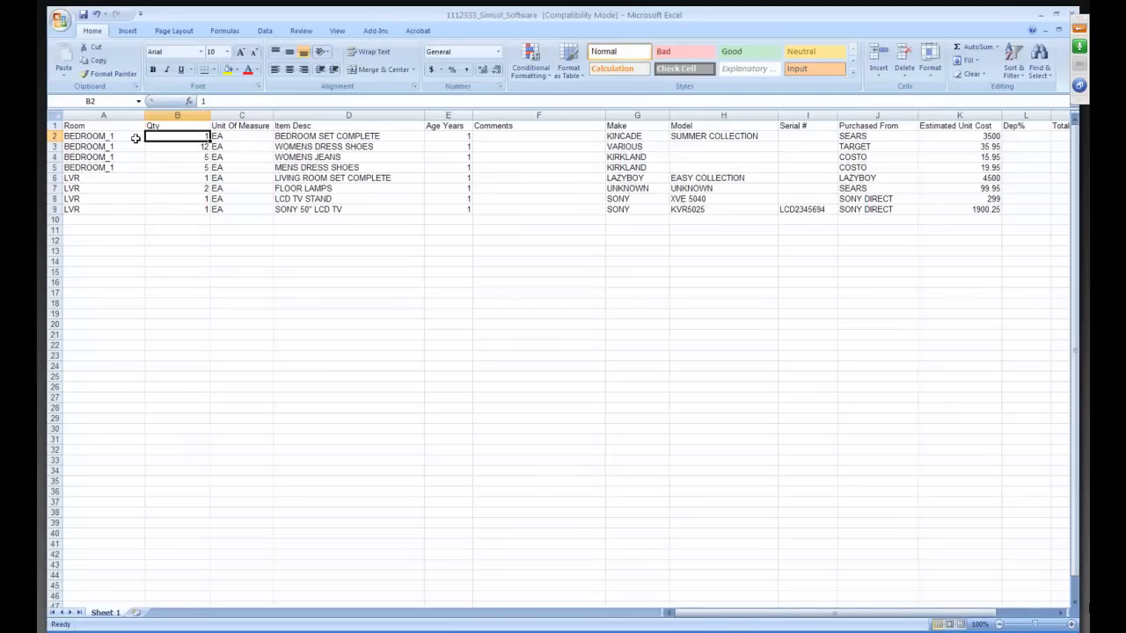
key("Right")
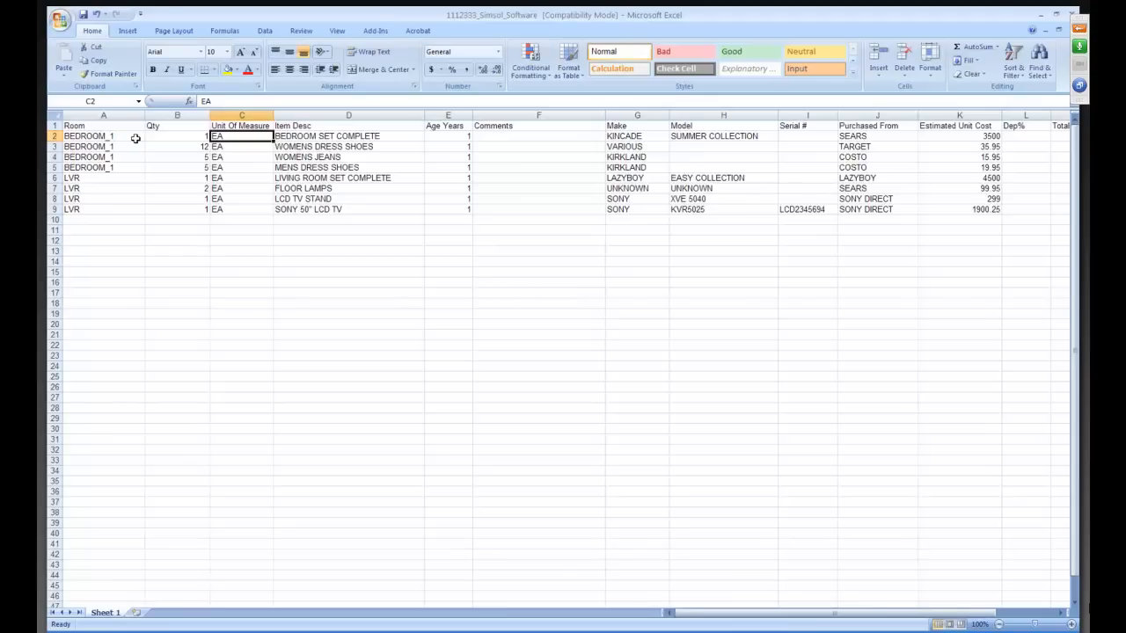
key("Right")
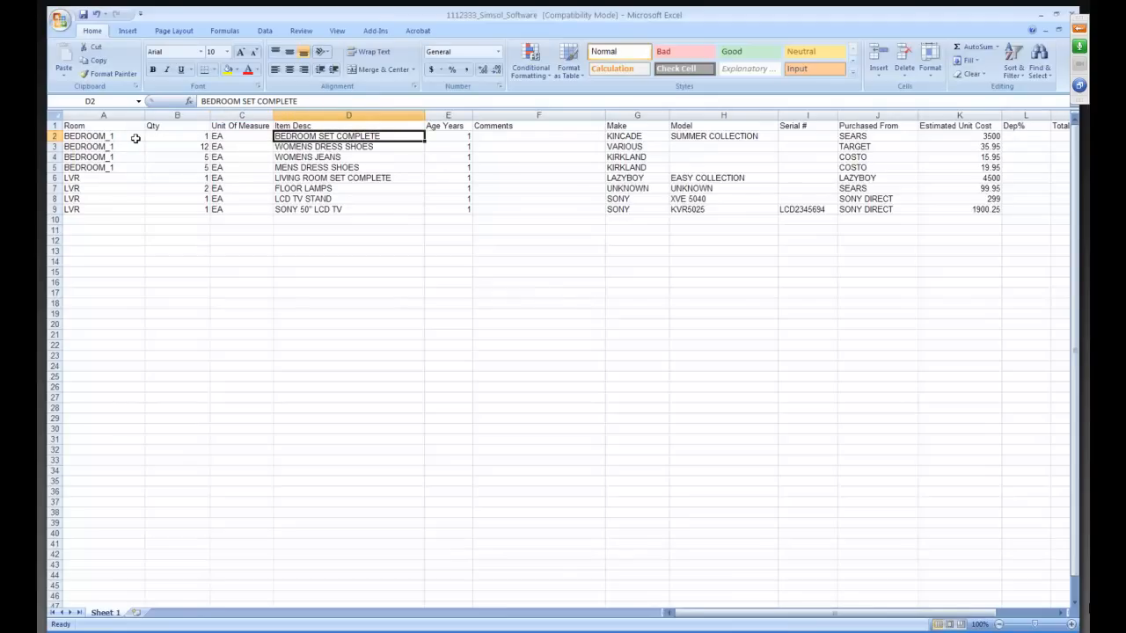
key("Right")
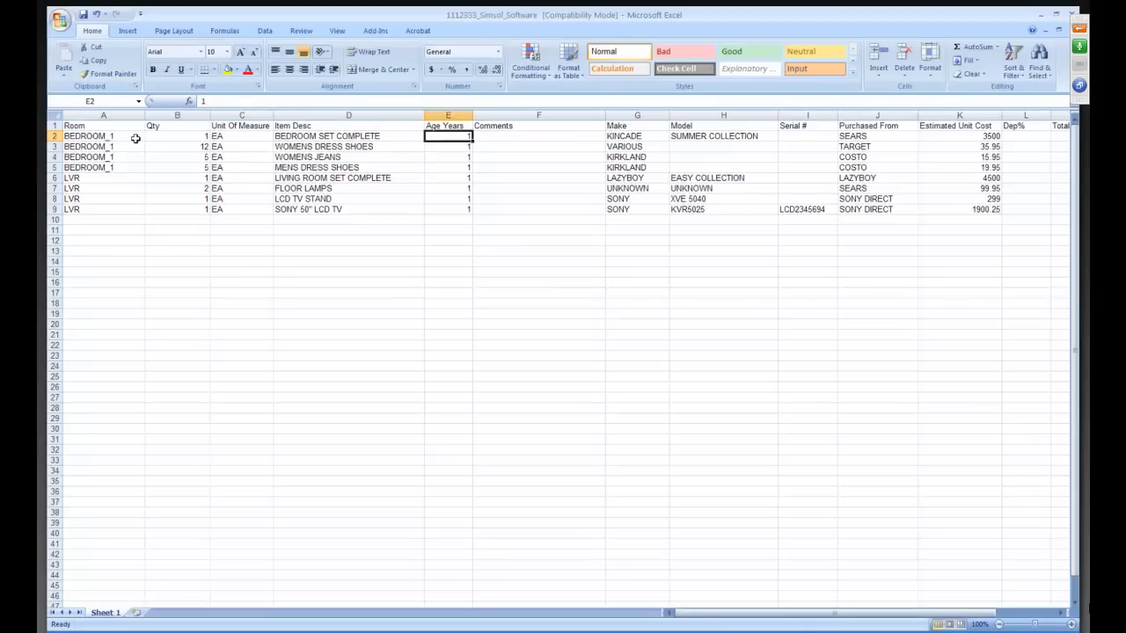
key("Right")
key("Right")
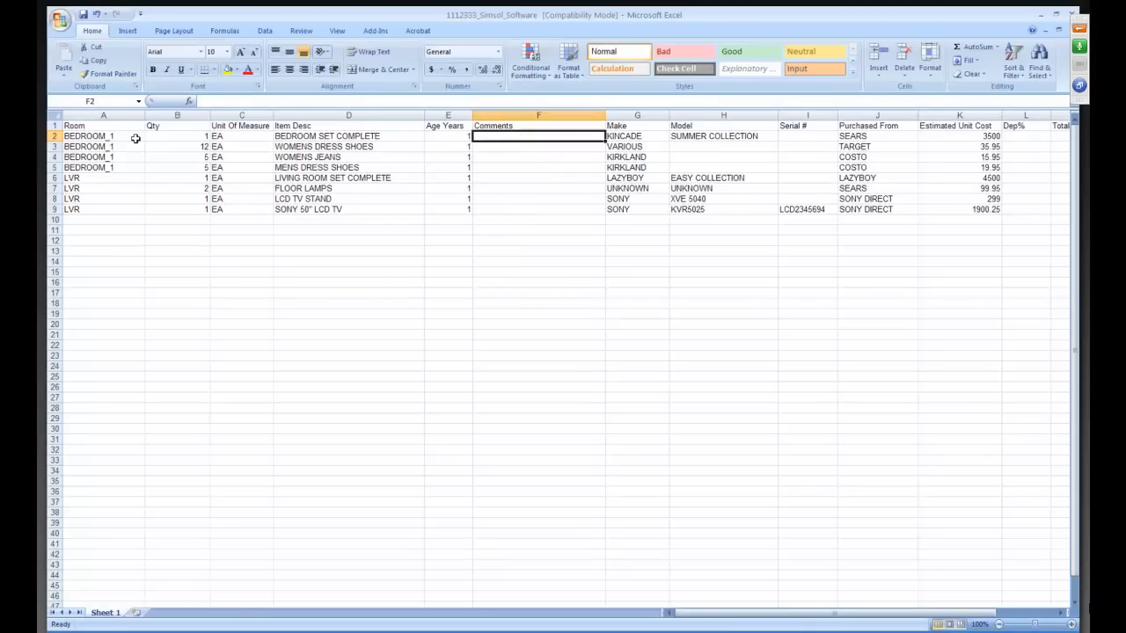
key("Right")
key("Right")
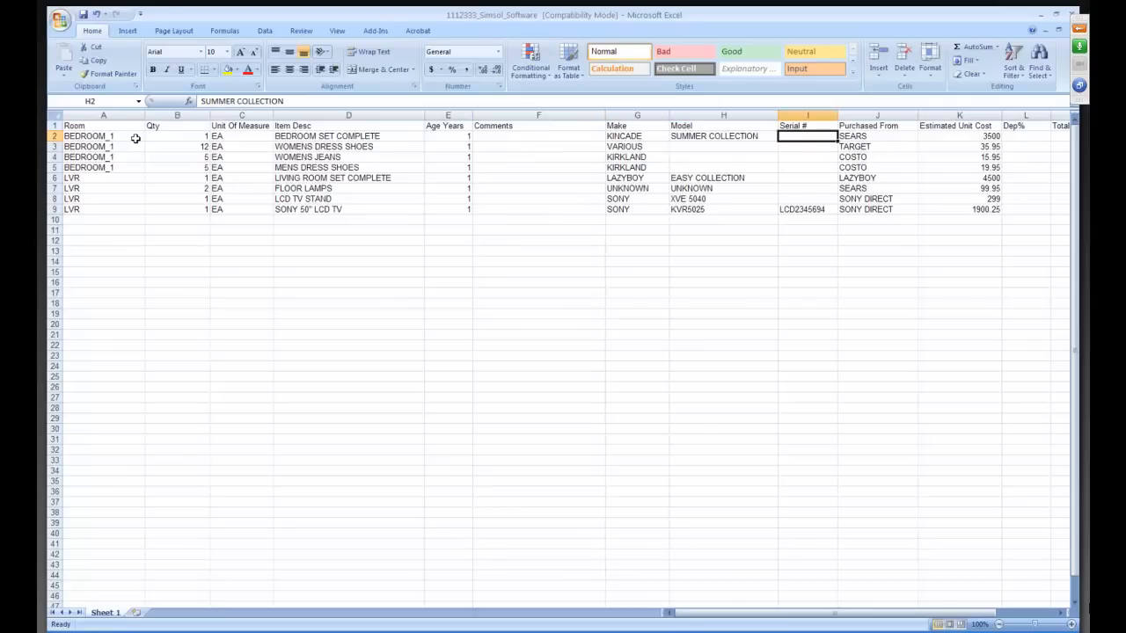
key("Right")
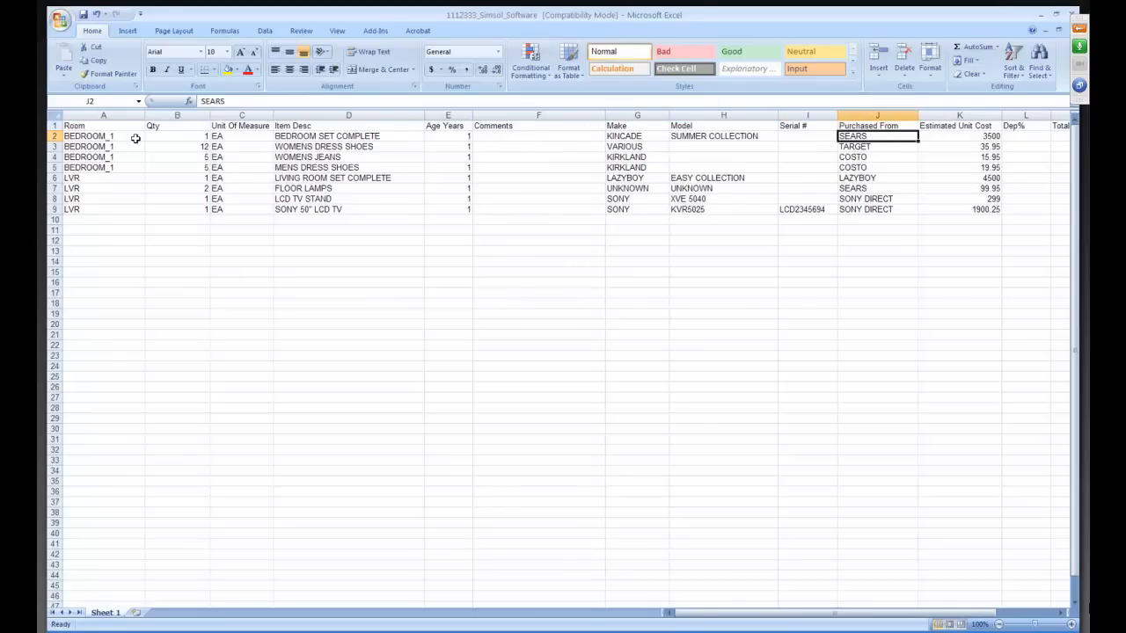
key("Right")
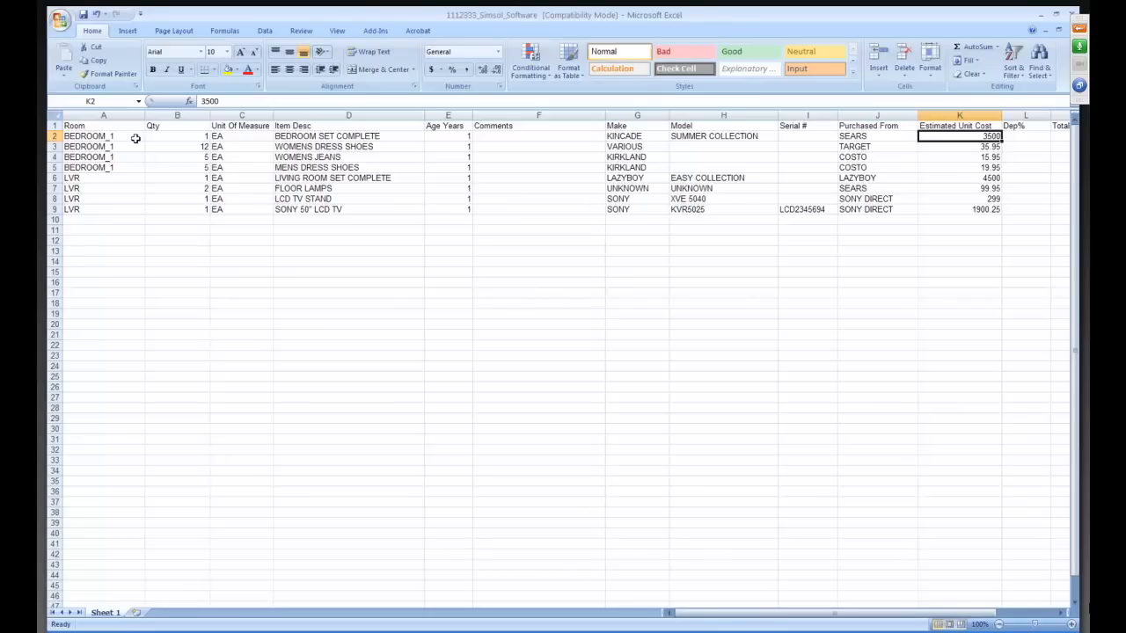
key("Right")
key("Right")
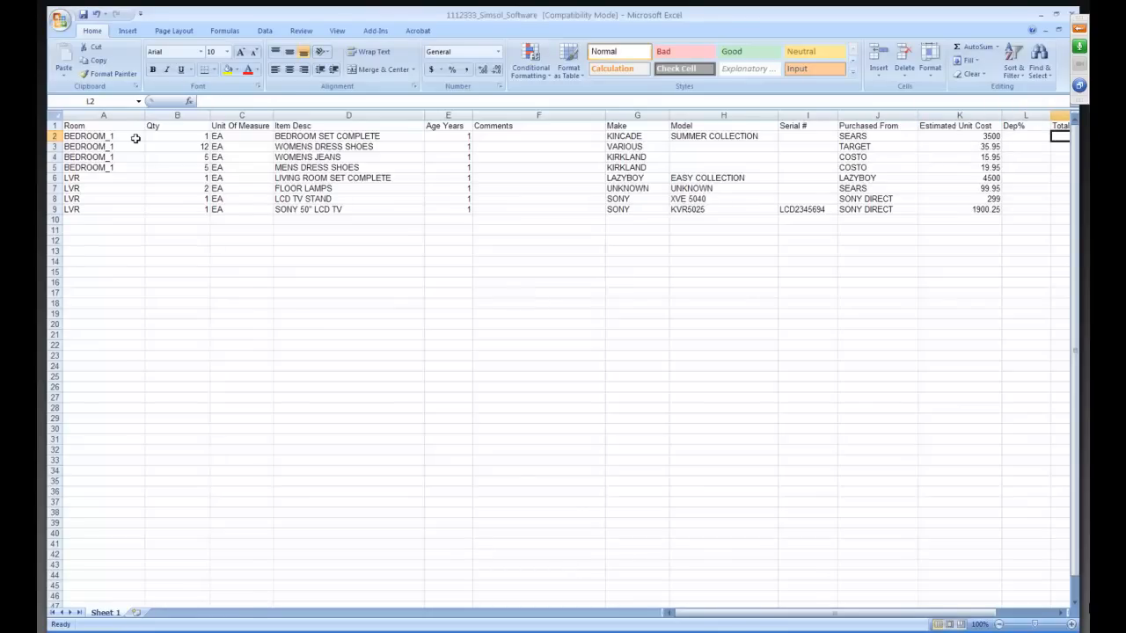
key("Left")
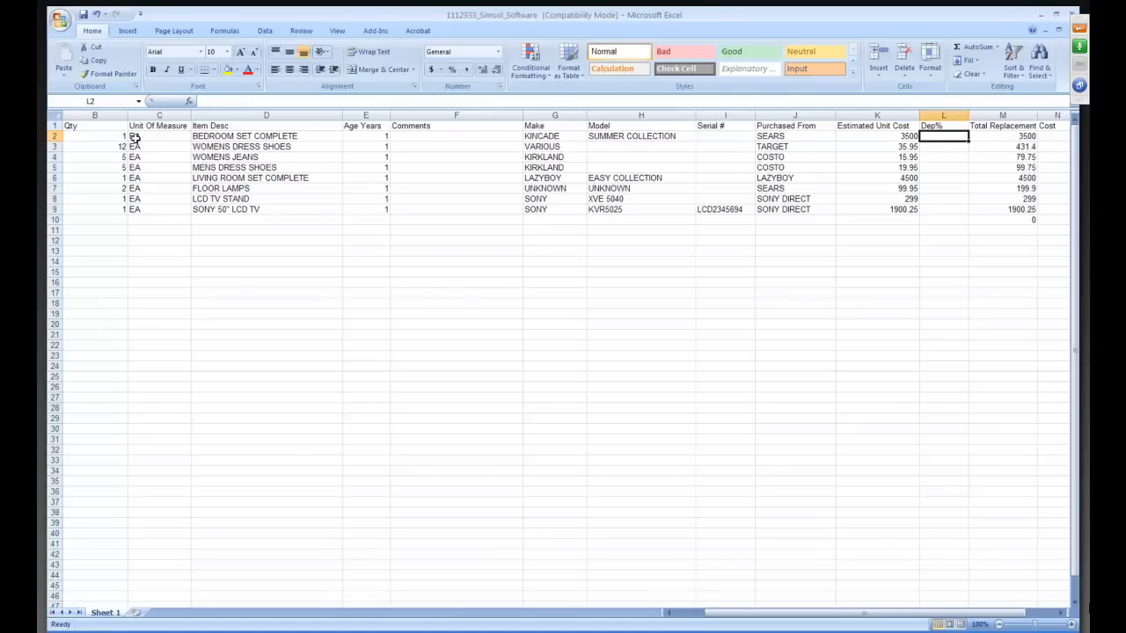
key("Right")
key("Right")
key("Right")
key("Left")
key("Left")
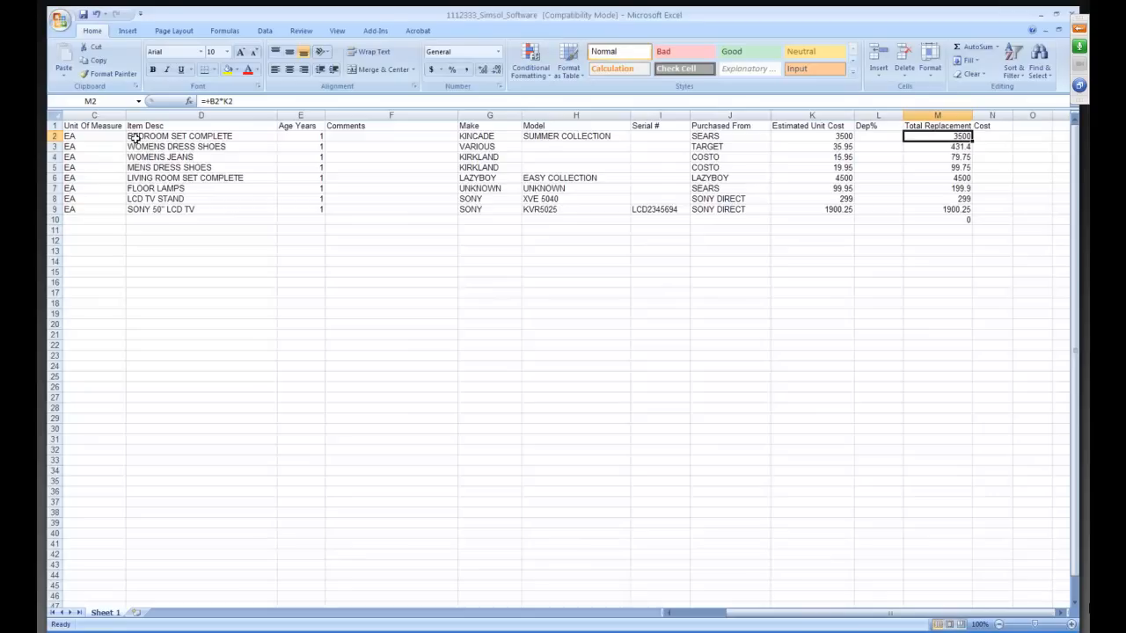
Inspect the formulas down the Total Replacement Cost column for the individual contents items.
key("Down")
key("Down")
key("Down")
key("Down")
key("Down")
key("Down")
key("Down")
key("Up")
key("Up")
key("Up")
key("Up")
key("Up")
key("Up")
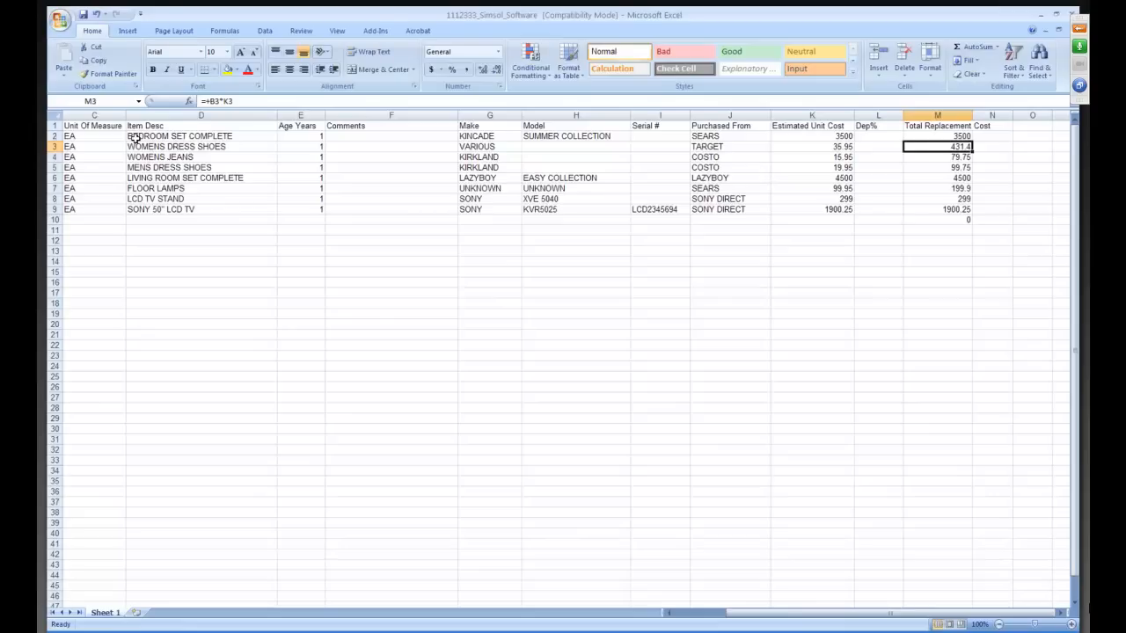
key("Up")
key("Down")
key("Down")
key("Down")
key("Down")
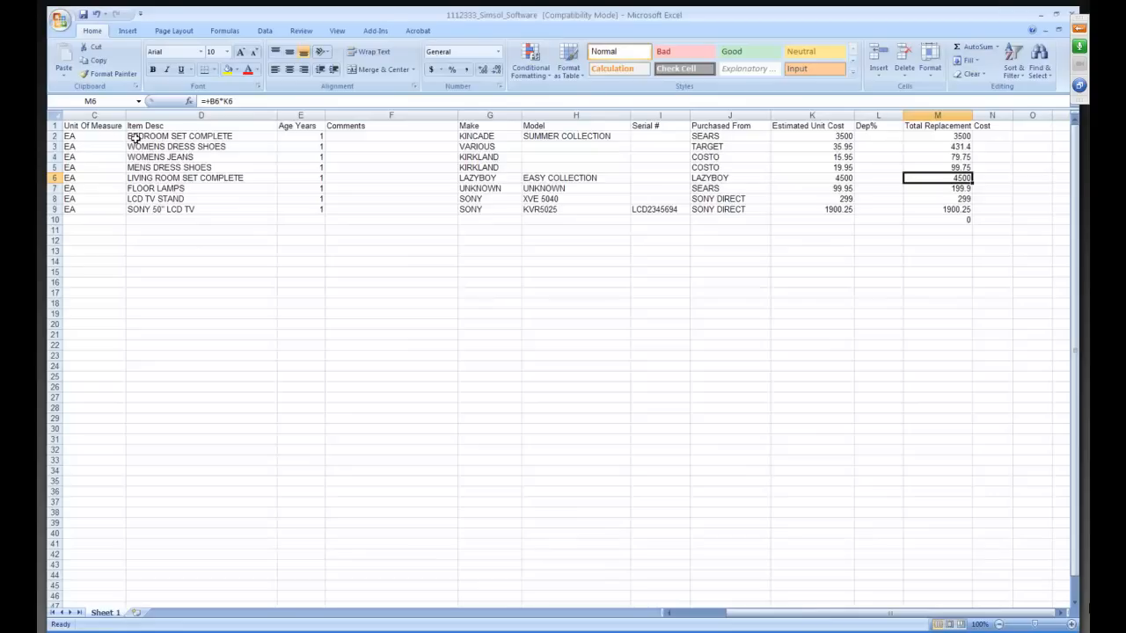
Examine the living room set's Purchased From, Estimated Unit Cost and Dep% cells, and recheck the bedroom set's Total Replacement Cost formula.
key("Left")
key("Left")
key("Left")
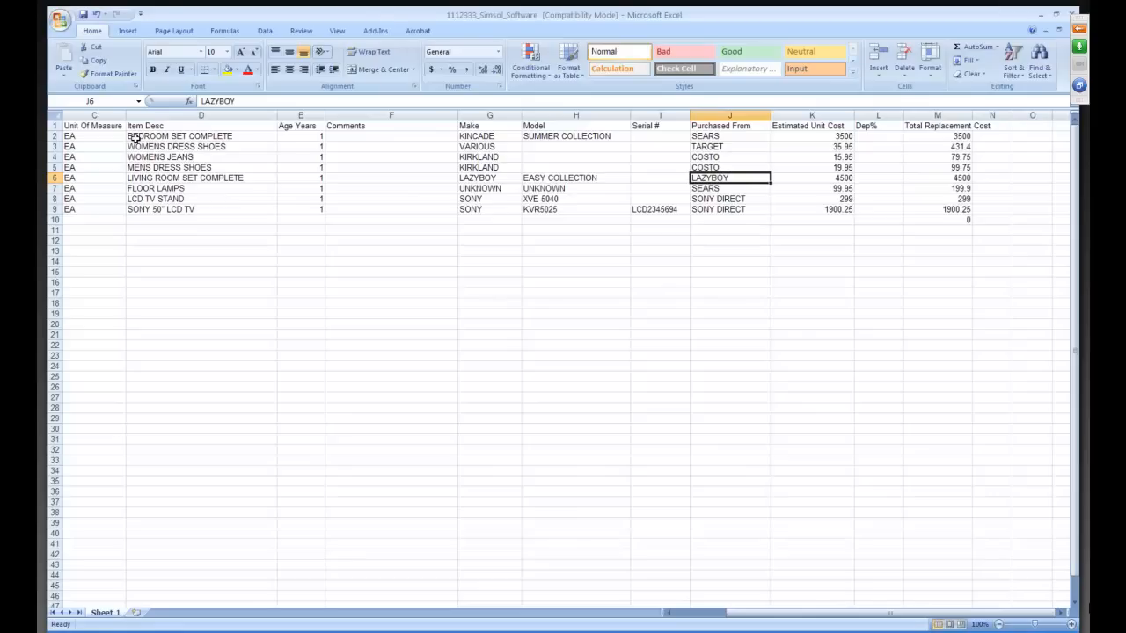
key("Right")
key("Right")
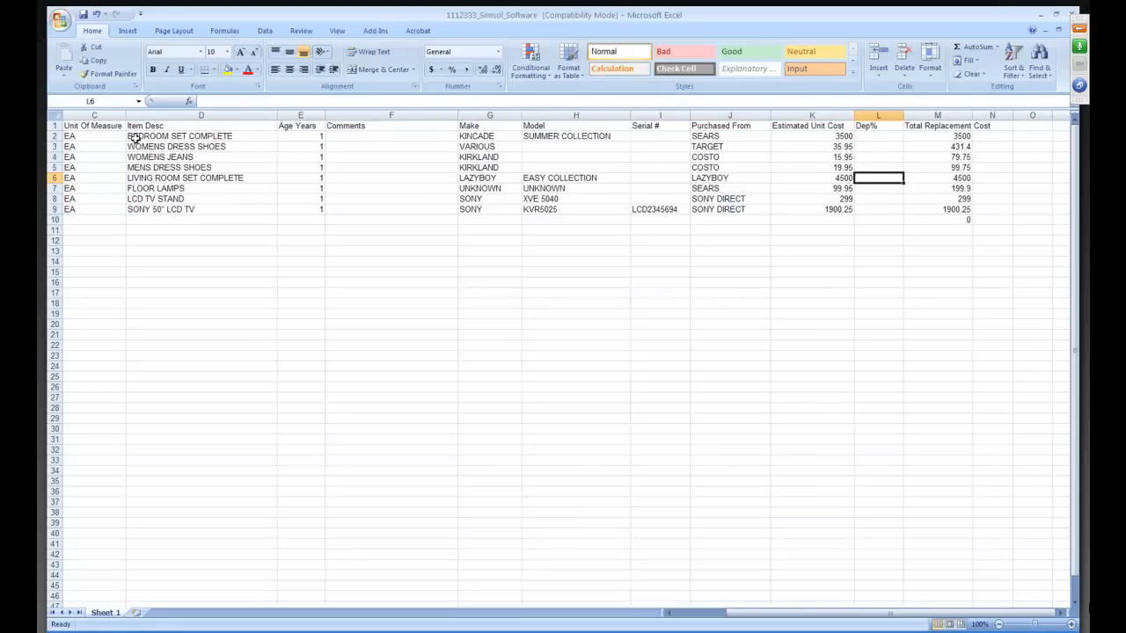
key("Up")
key("Up")
key("Up")
key("Up")
key("Right")
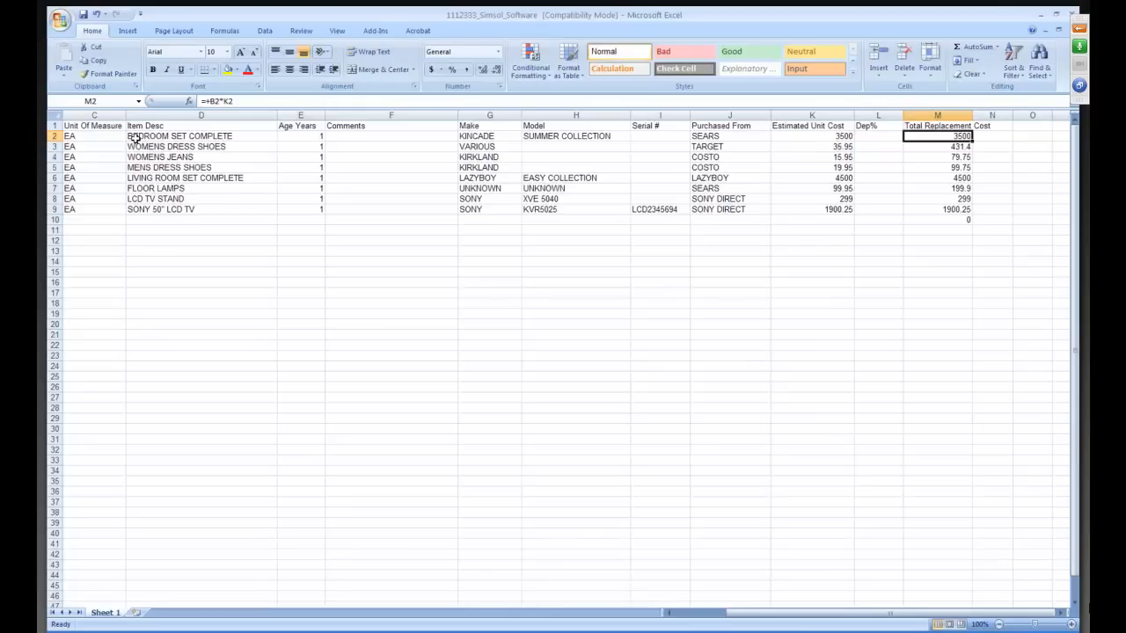
Start a new inventory row below the Sony TV by entering BEDROOM_2 as the room in cell A10.
key("Left")
key("Left")
key("Left")
key("Left")
key("Left")
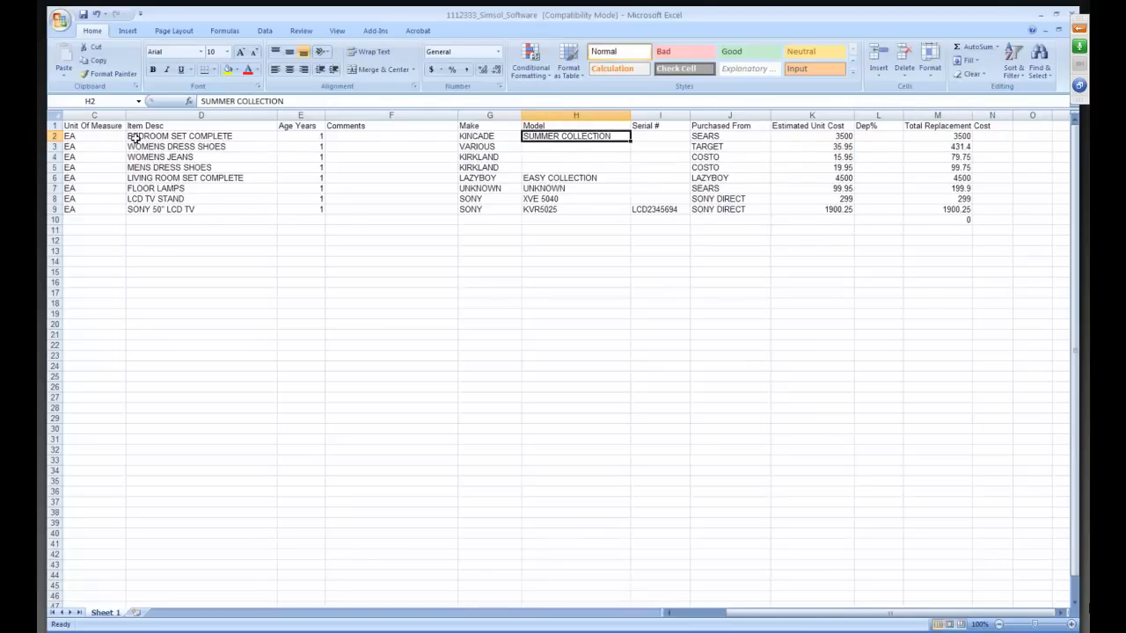
key("Left")
key("Left")
key("Left")
key("Left")
key("Left")
key("Left")
key("Left")
key("Down")
key("Down")
key("Down")
key("Down")
key("Down")
key("Down")
key("Down")
key("Down")
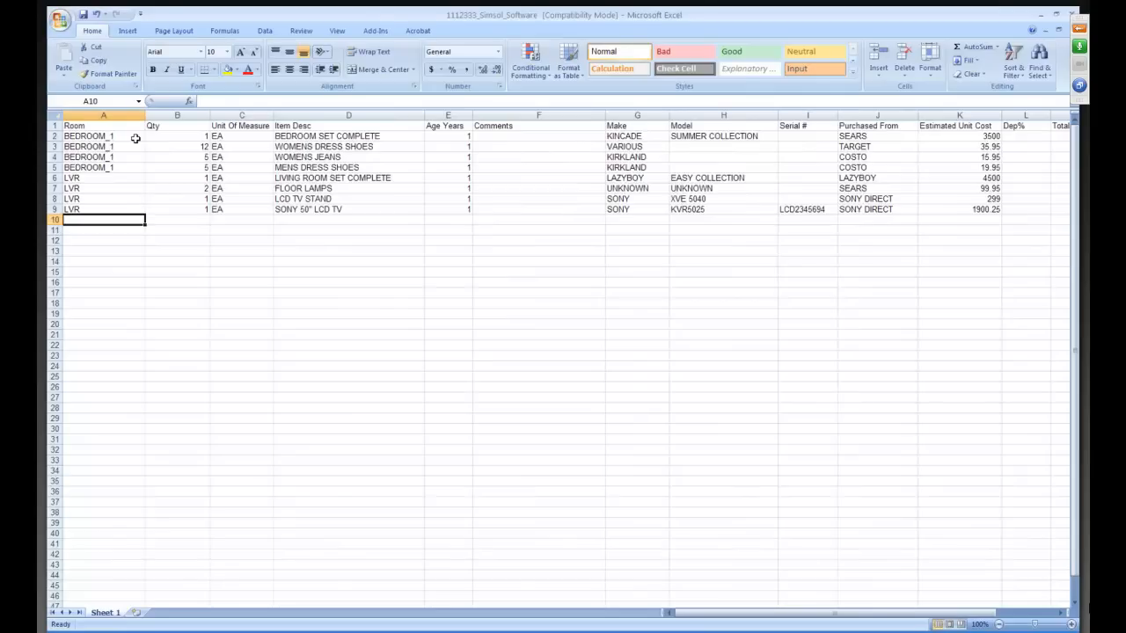
type("BEDROOM_1")
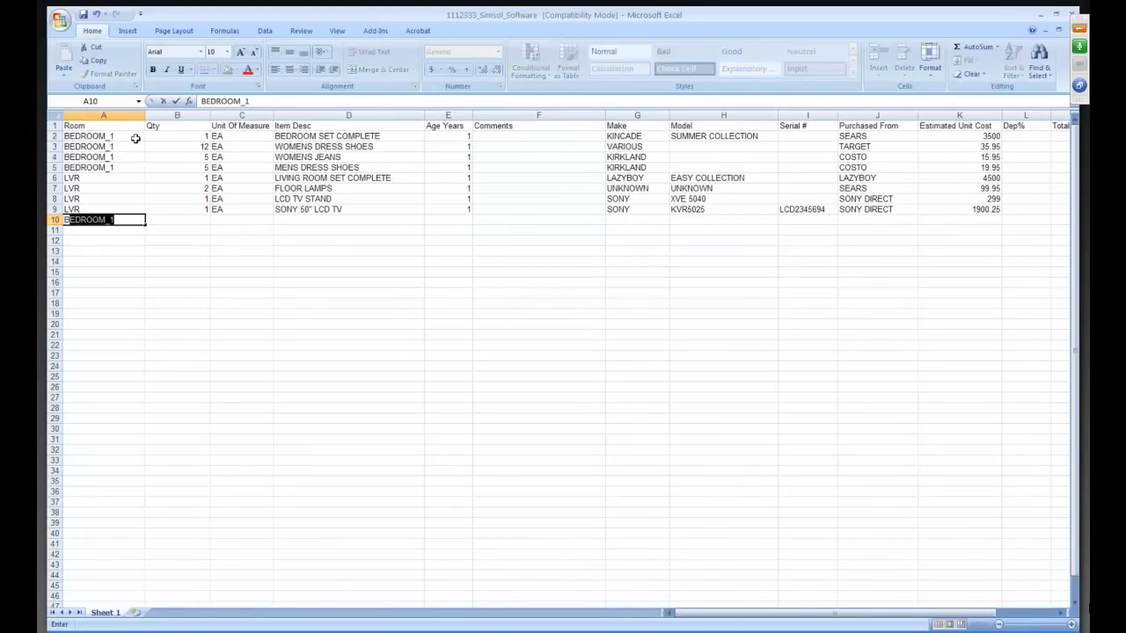
key("Right")
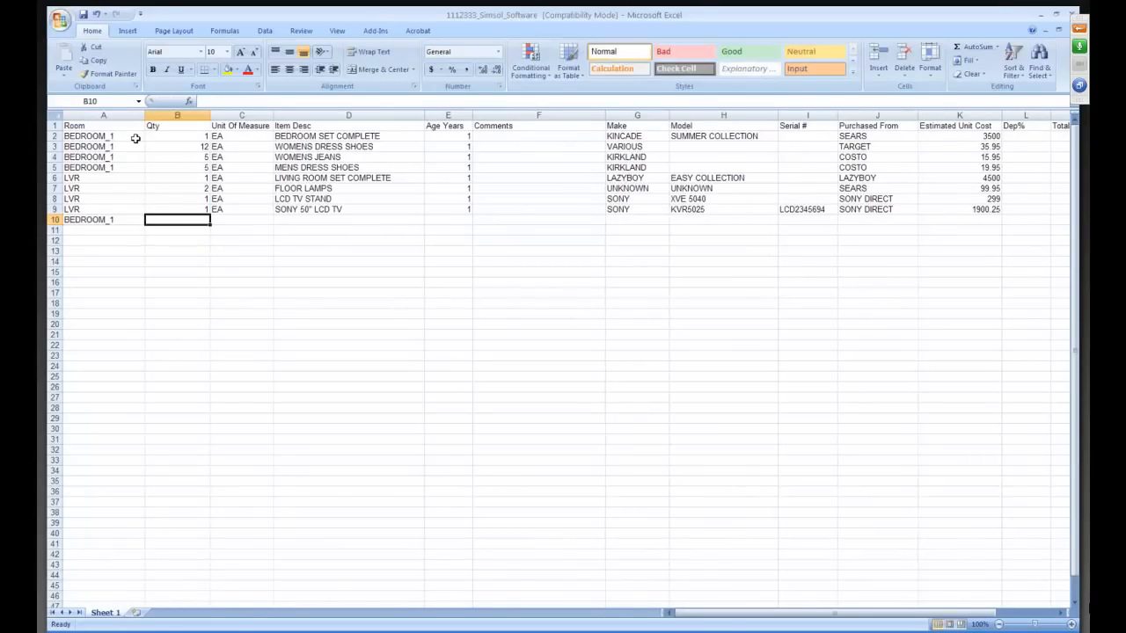
key("Left")
key("F2")
key("BackSpace")
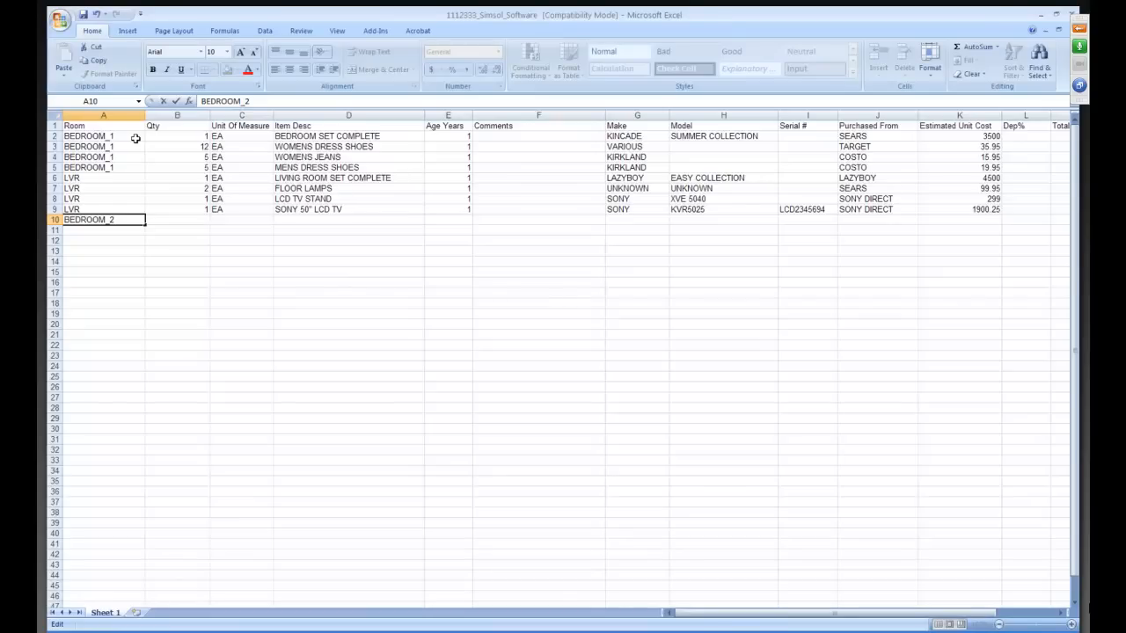
key("Return")
key("Up")
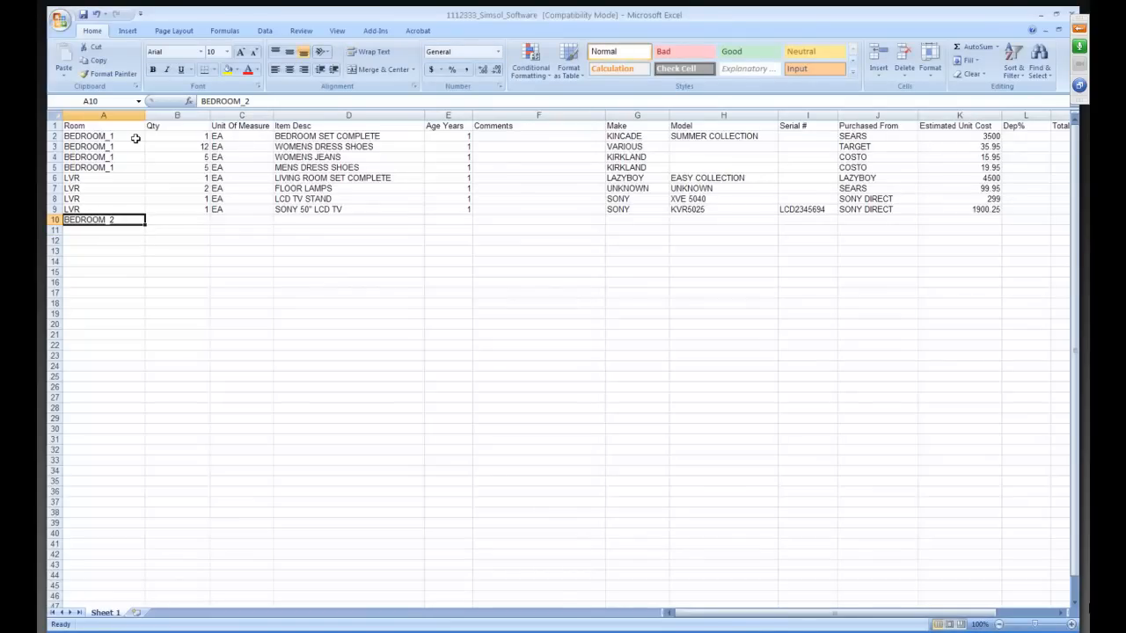
Review the room, quantity, unit and item description entries in the existing rows above the new one.
key("Up")
key("Up")
key("Up")
key("Up")
key("Up")
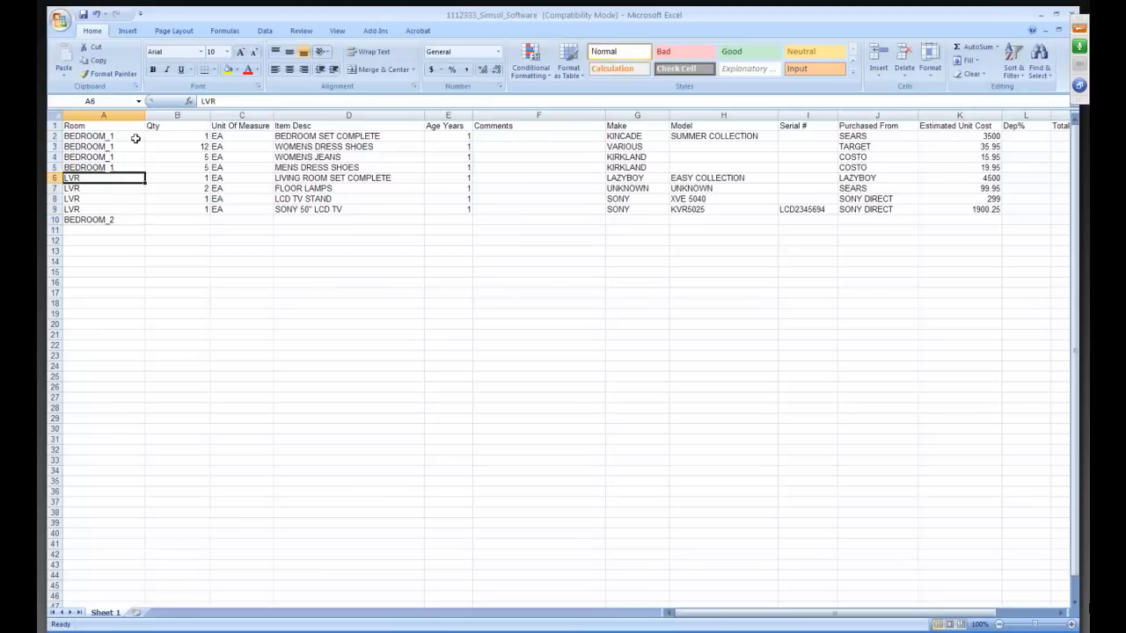
key("Right")
key("Right")
key("Right")
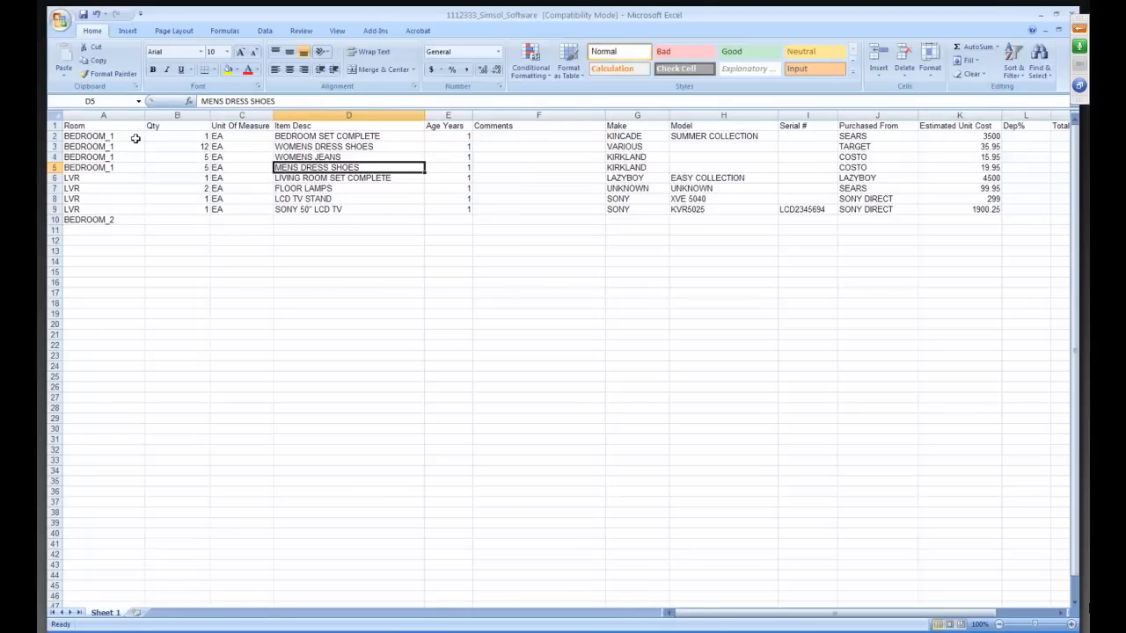
key("Left")
key("Left")
key("Left")
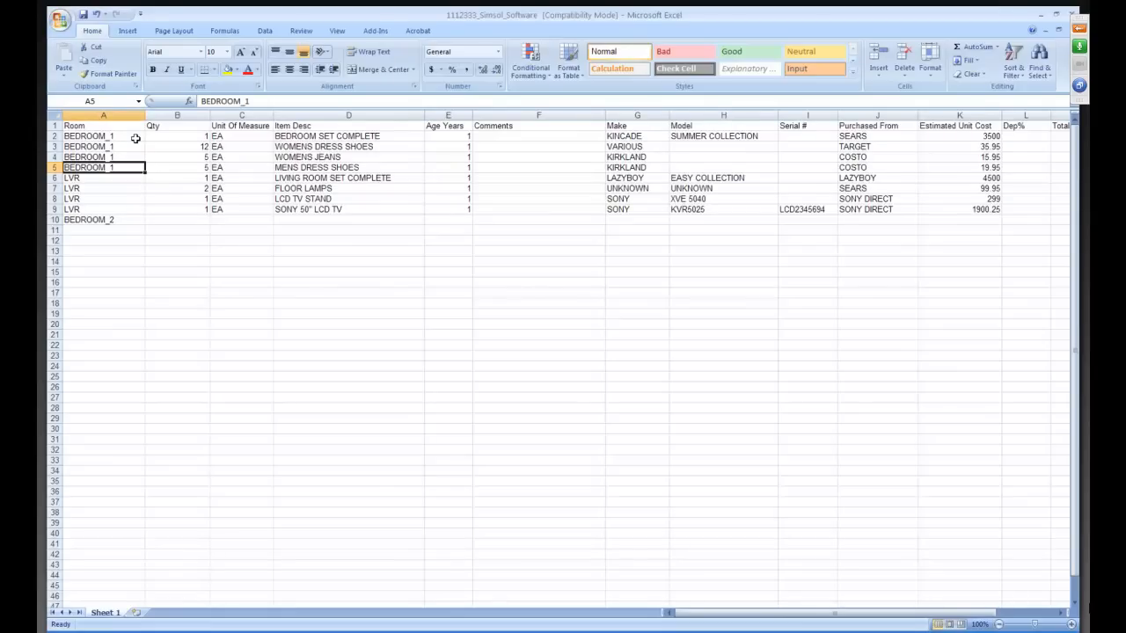
Enter a quantity of 1 for the new BEDROOM_2 row in cell B10.
key("Down")
key("Down")
key("Down")
key("Down")
key("Down")
key("Down")
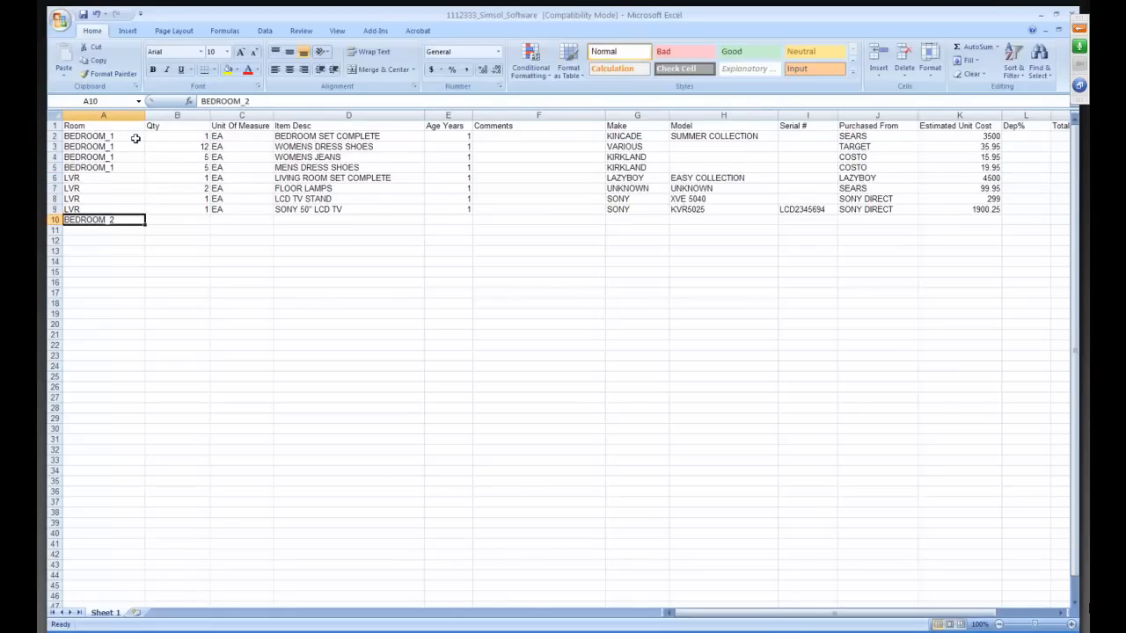
key("Up")
key("Right")
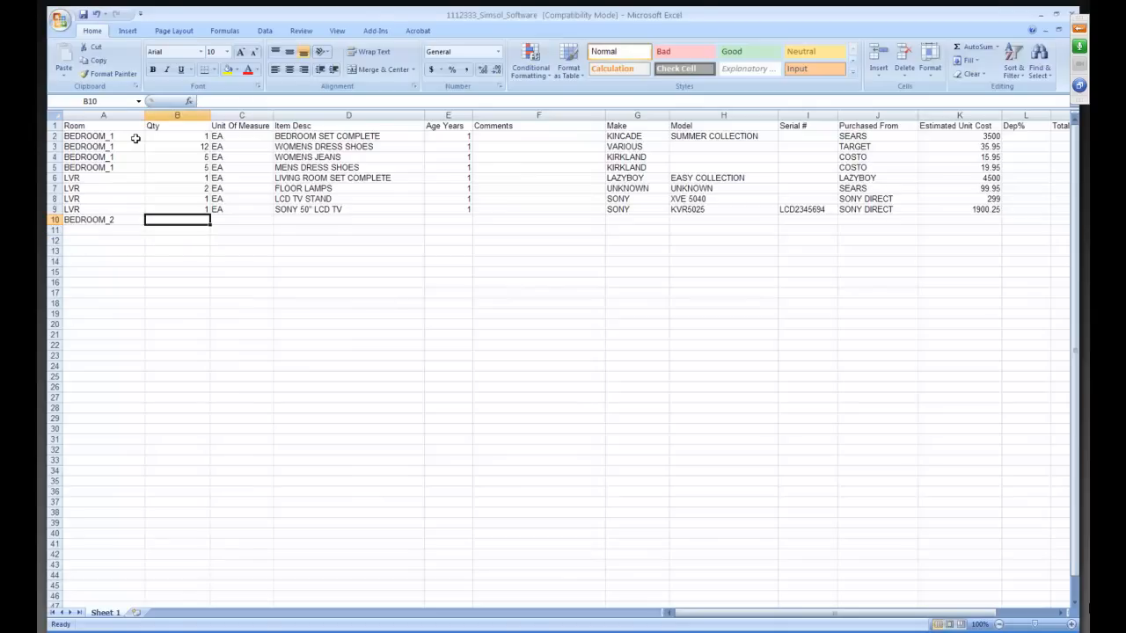
type("1")
key("Right")
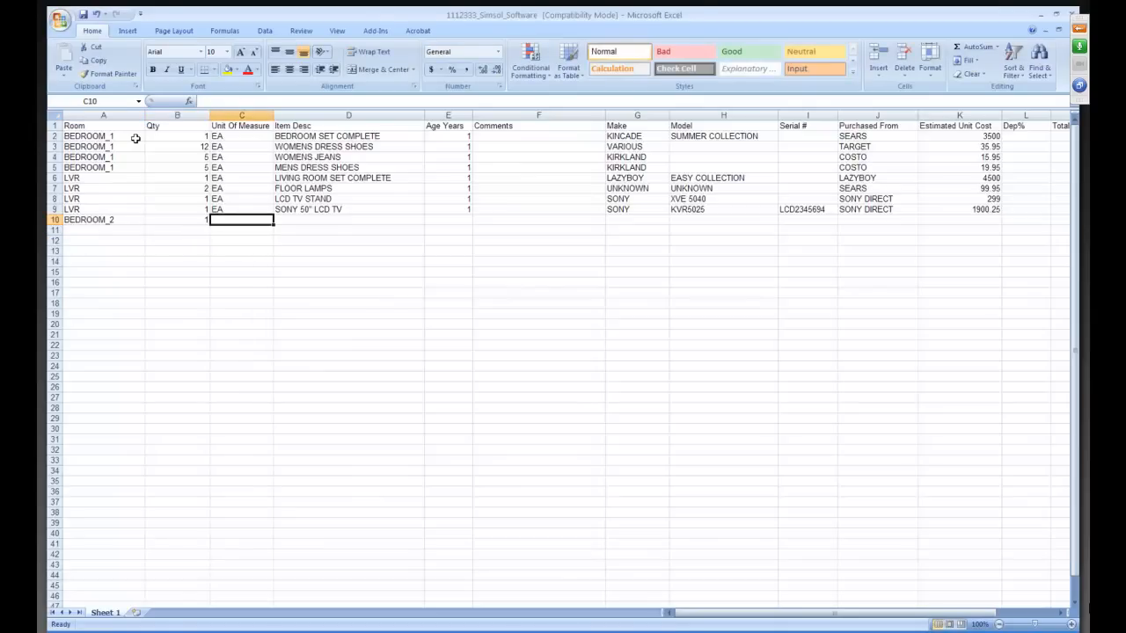
Set the unit of measure to EA for the BEDROOM_2 row.
key("Left")
key("Left")
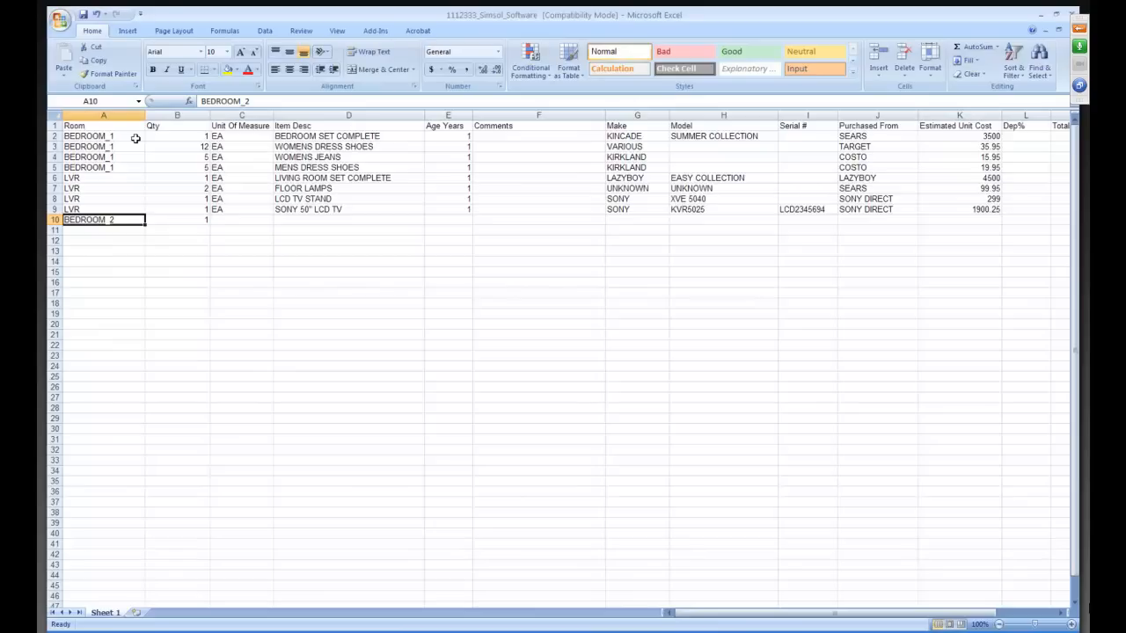
key("Right")
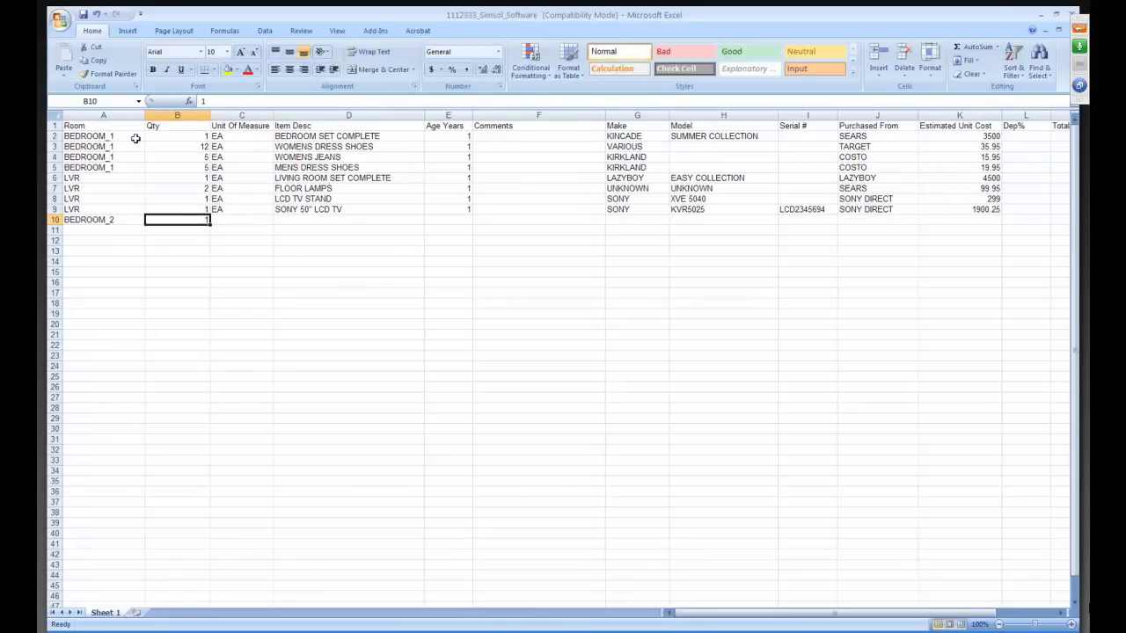
key("Right")
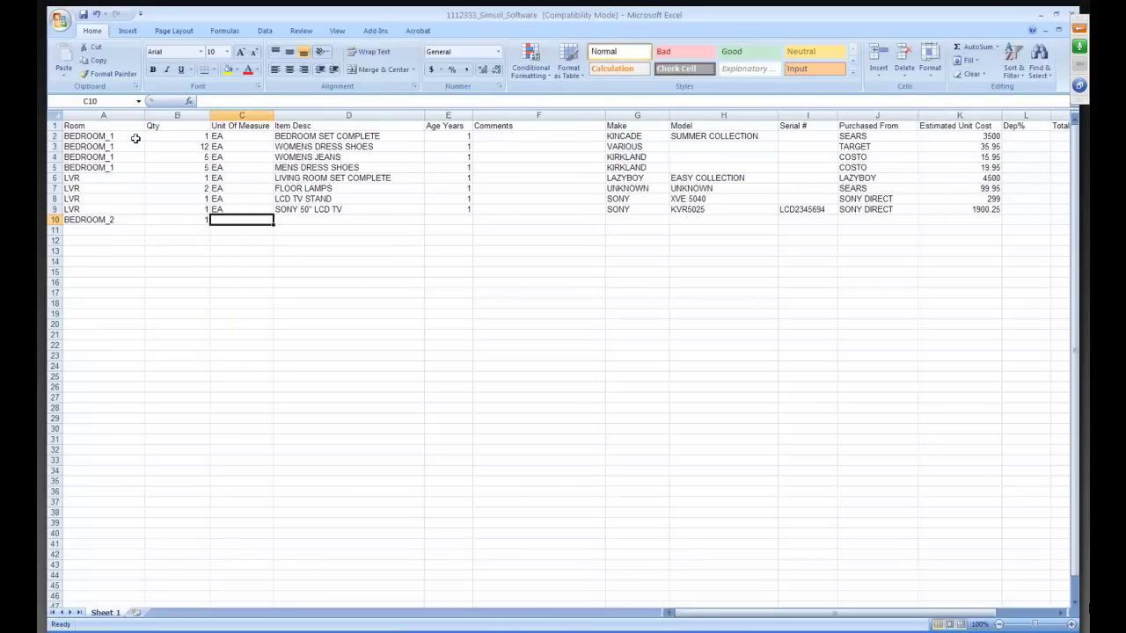
type("EA")
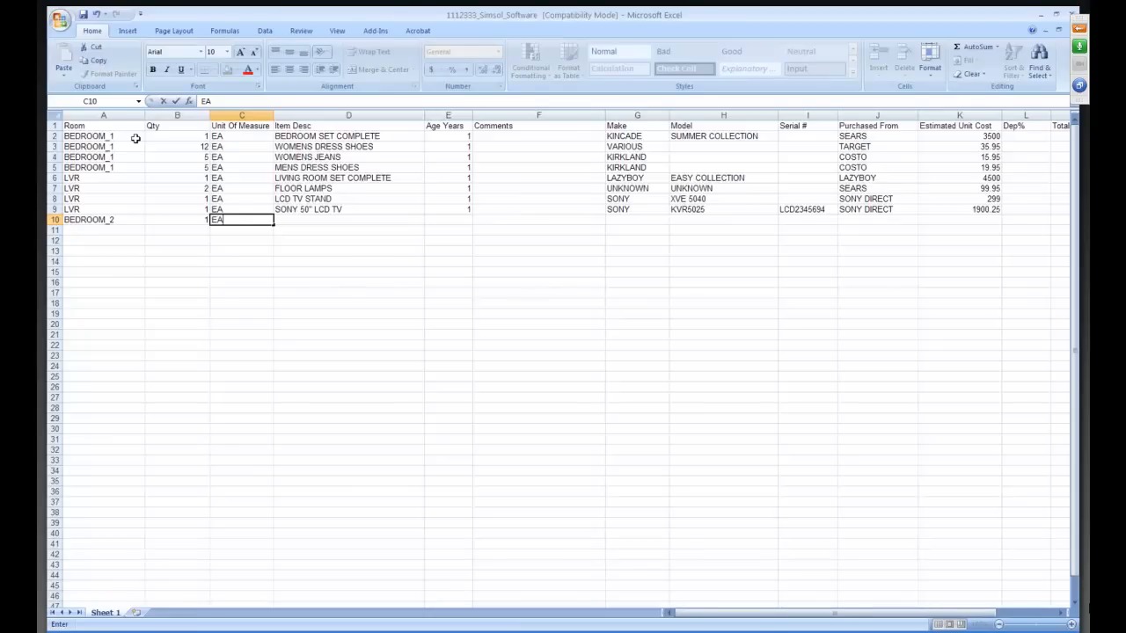
key("Tab")
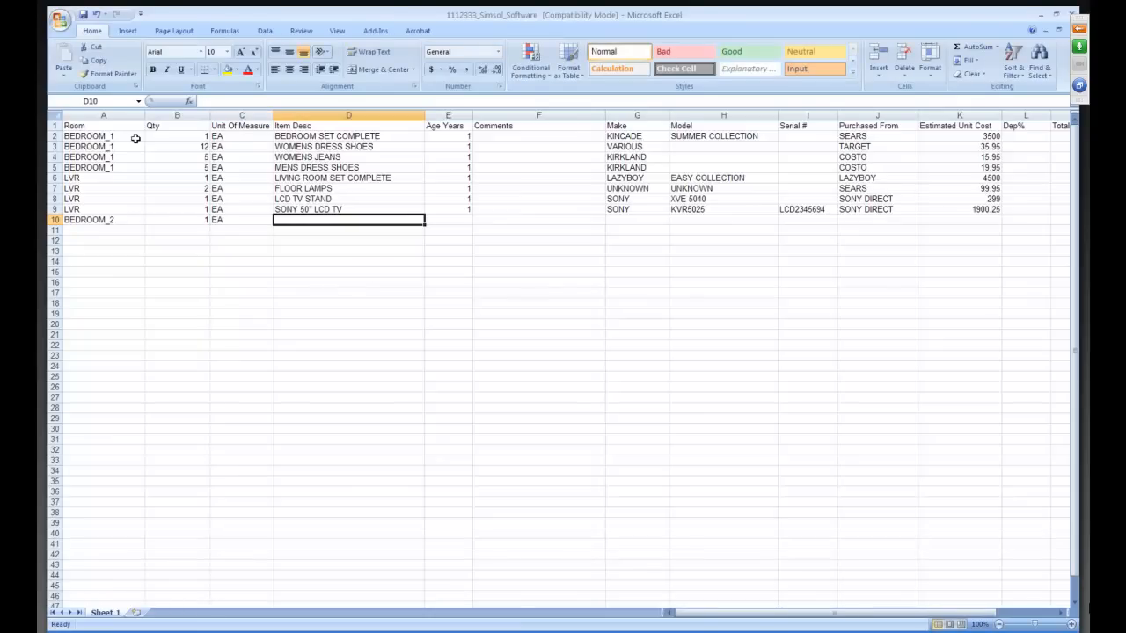
Enter BEDROOM SET COMPLETE as the item description and 2 as the age in years for the BEDROOM_2 row.
type("BEDROOM SET COMPLETE")
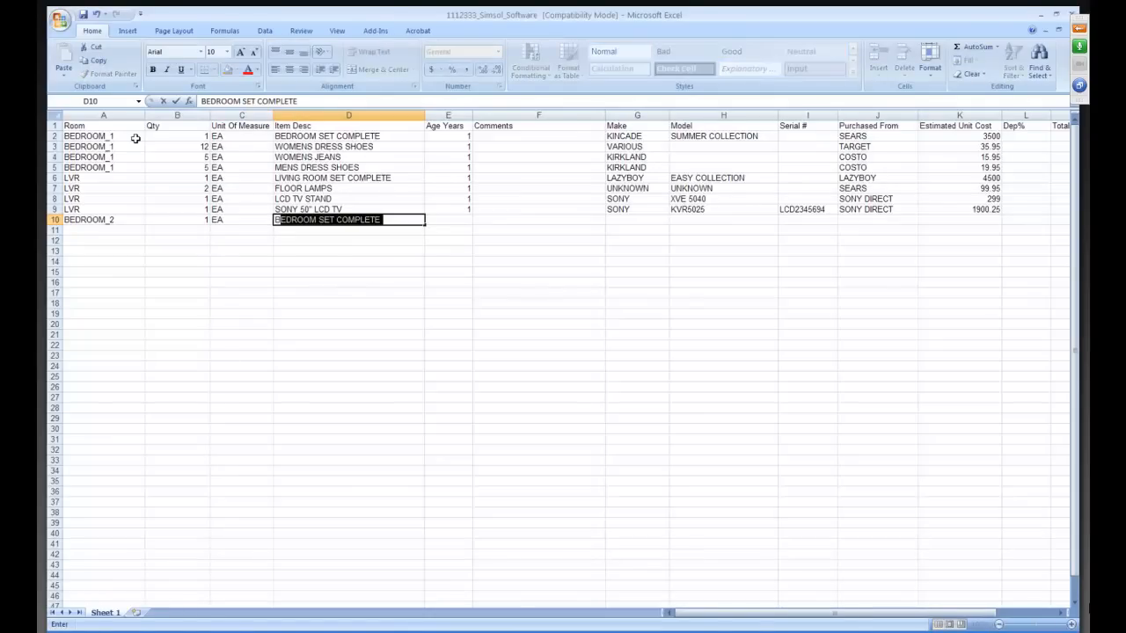
key("Tab")
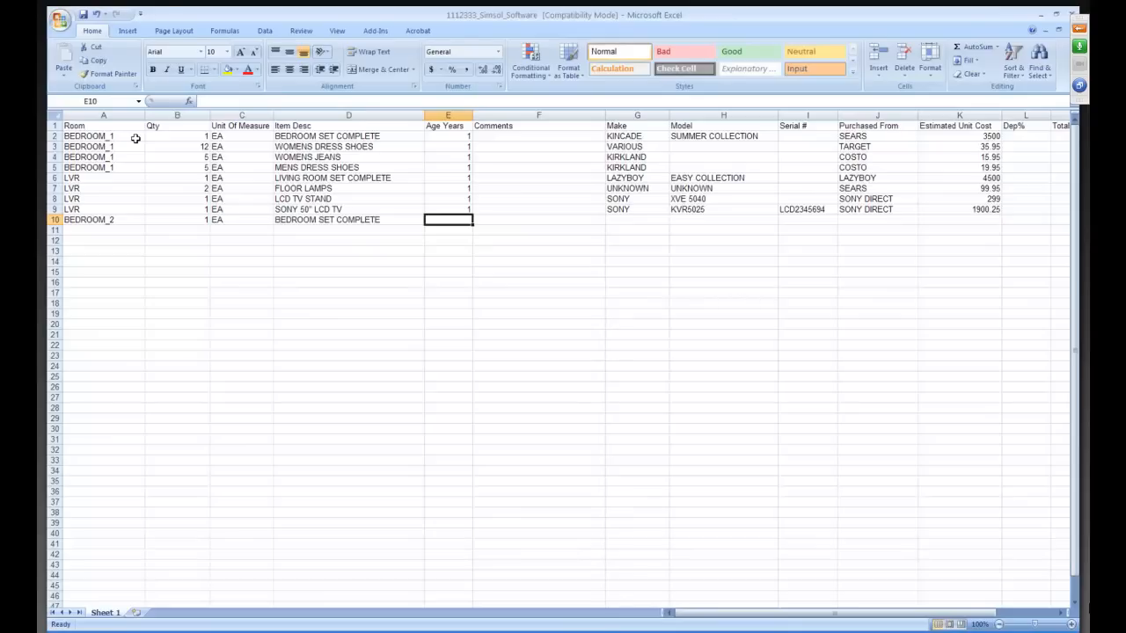
type("2")
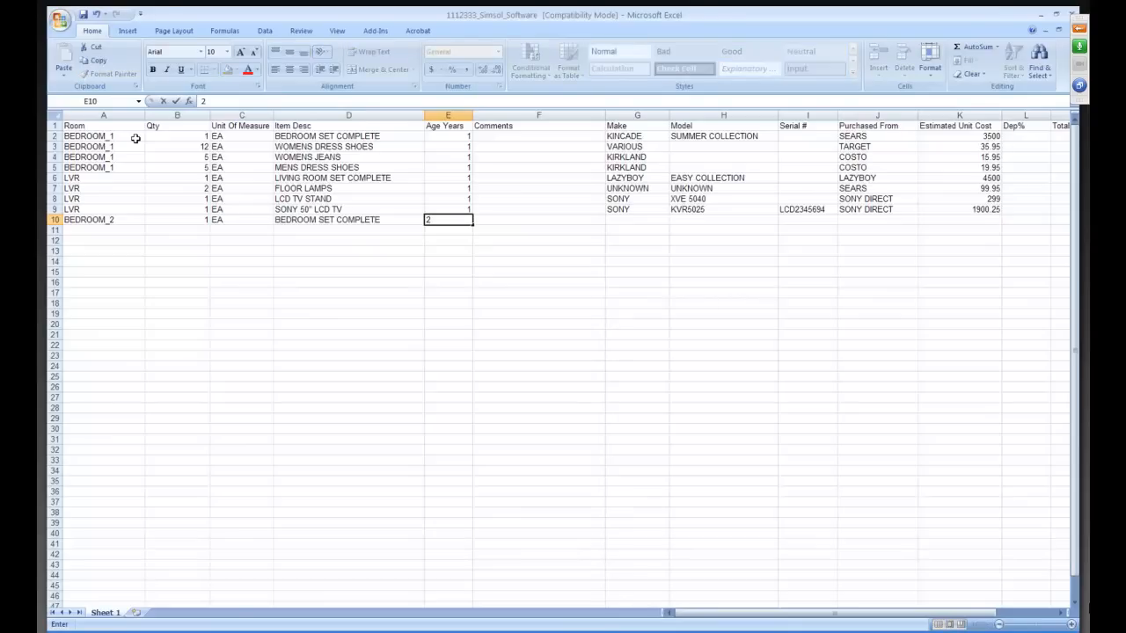
key("Tab")
key("Tab")
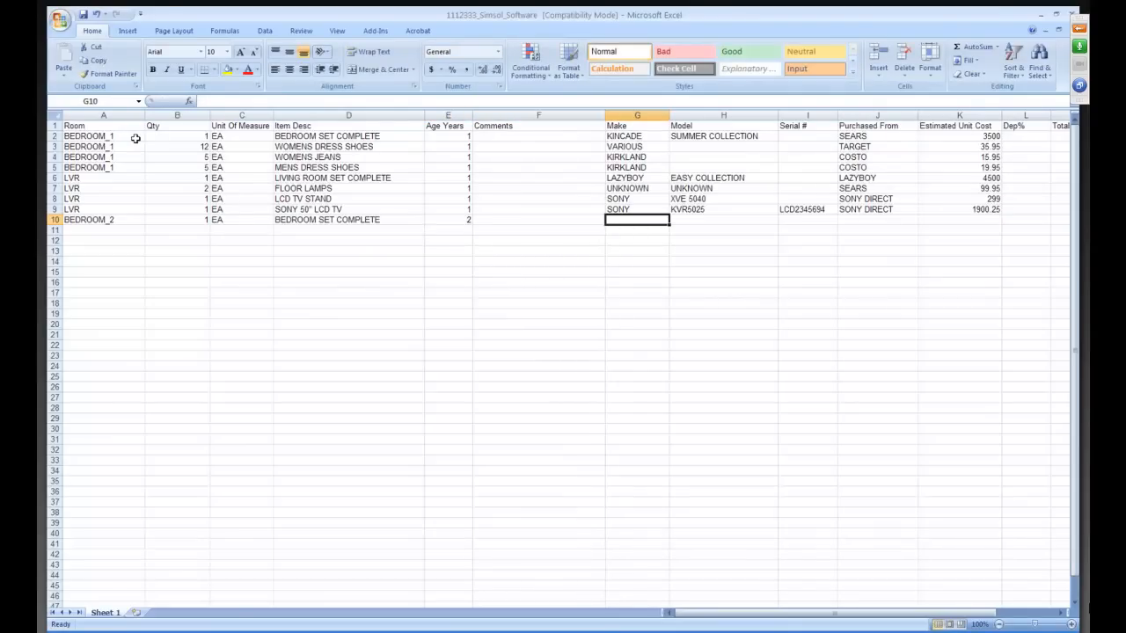
Fill in Target as the make and TARGET as Purchased From in row 10, leaving the model and serial number blank.
type("Target")
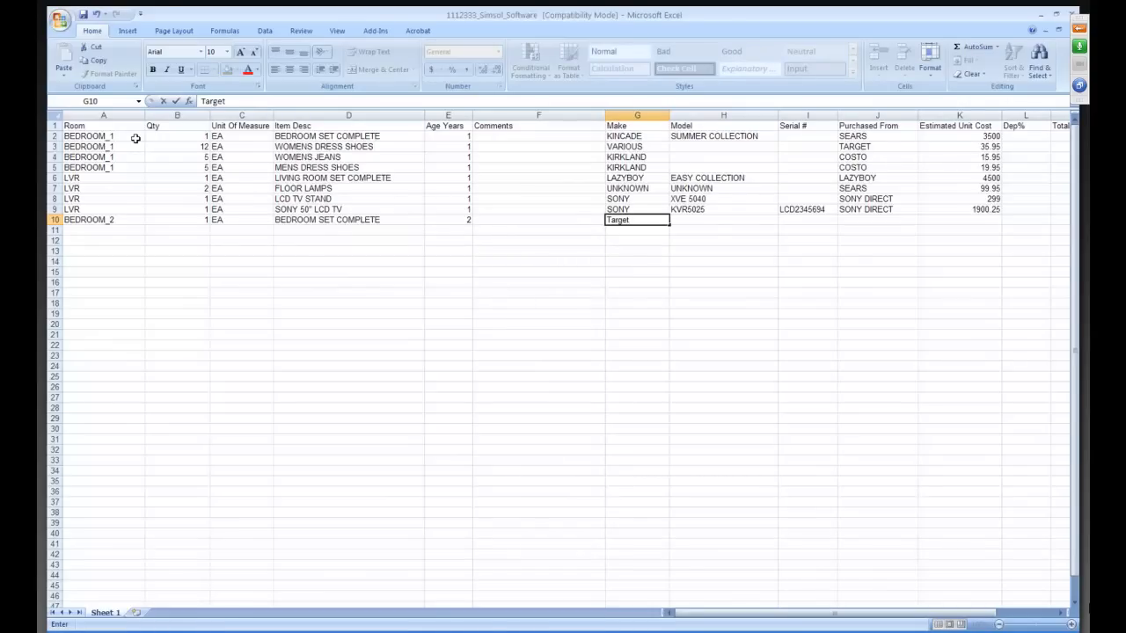
key("Tab")
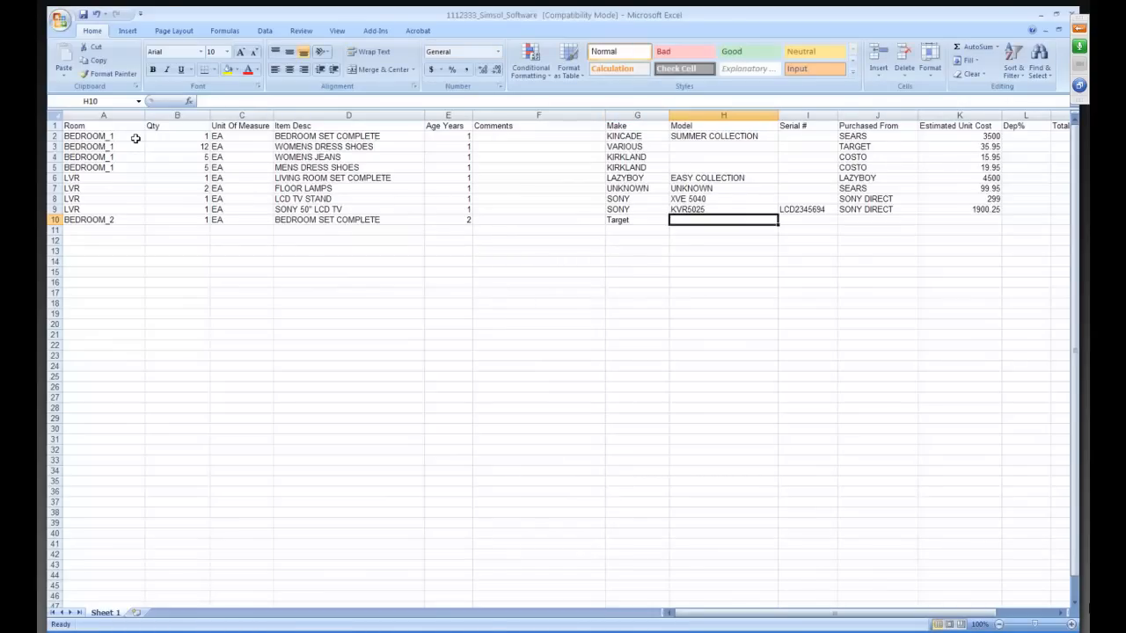
key("Tab")
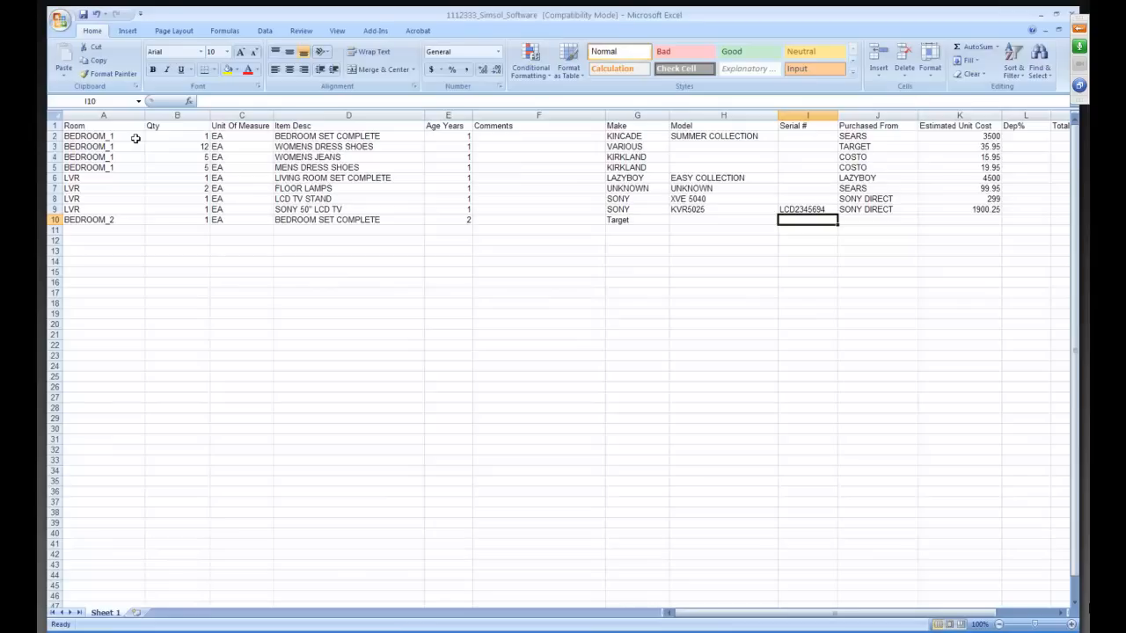
key("Tab")
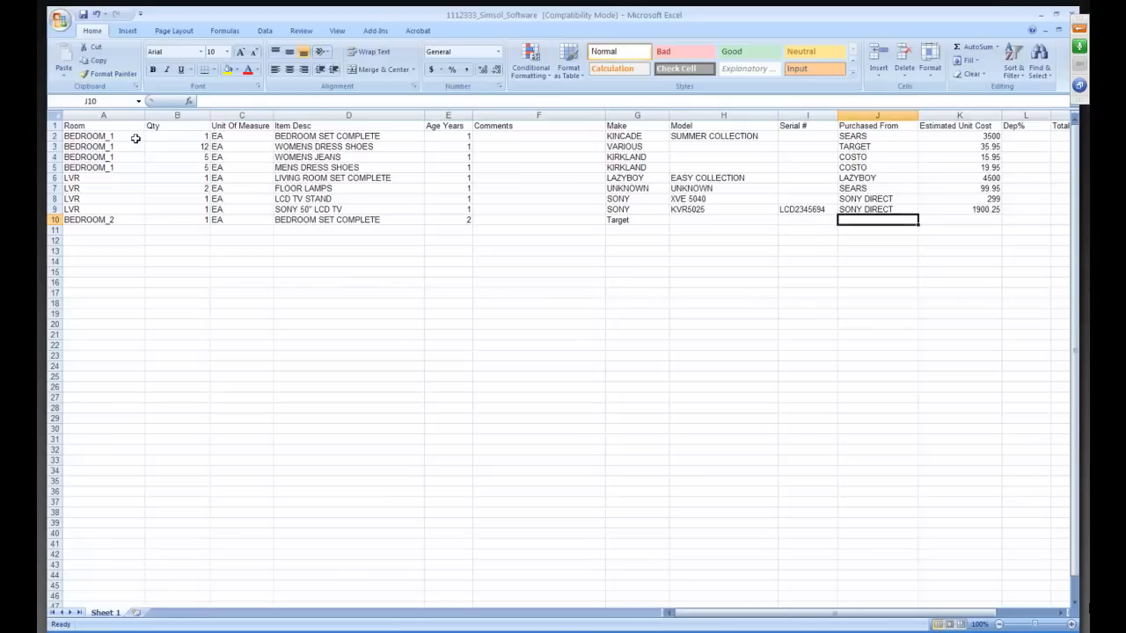
type("TarGET")
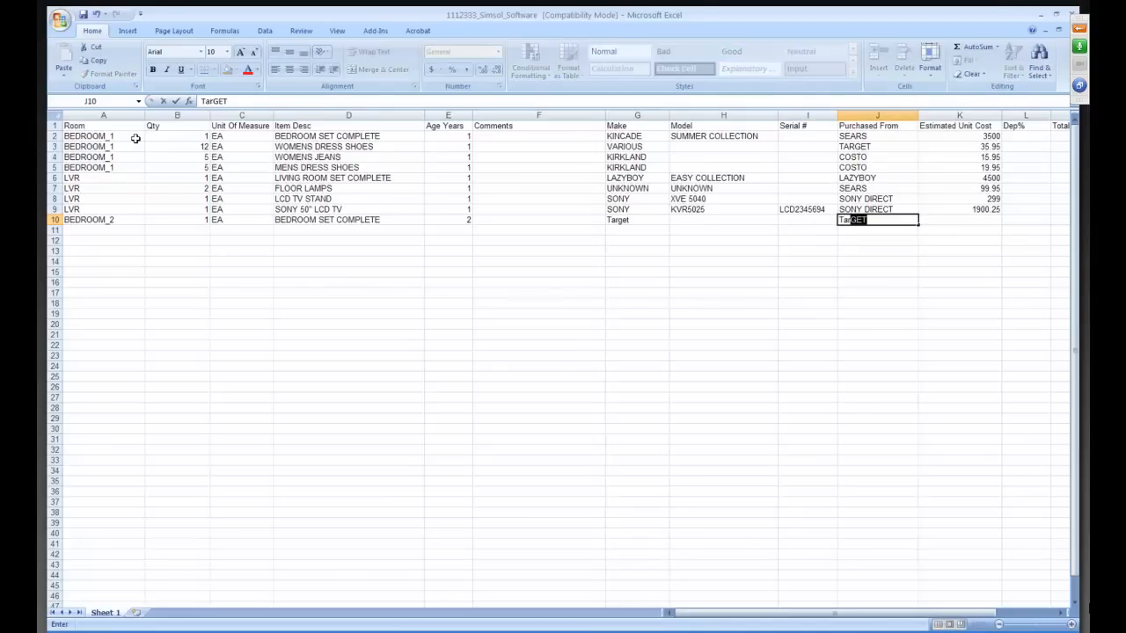
key("Tab")
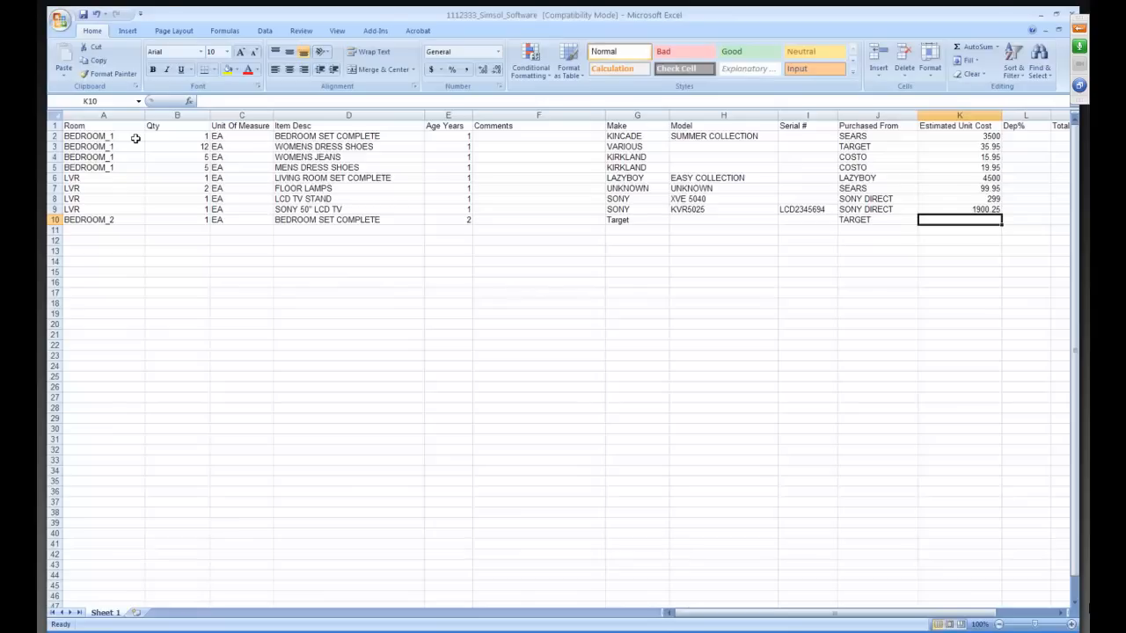
Enter 2500 as the Estimated Unit Cost in row 10 and compare its Total Replacement Cost cell with the row above.
type("2500")
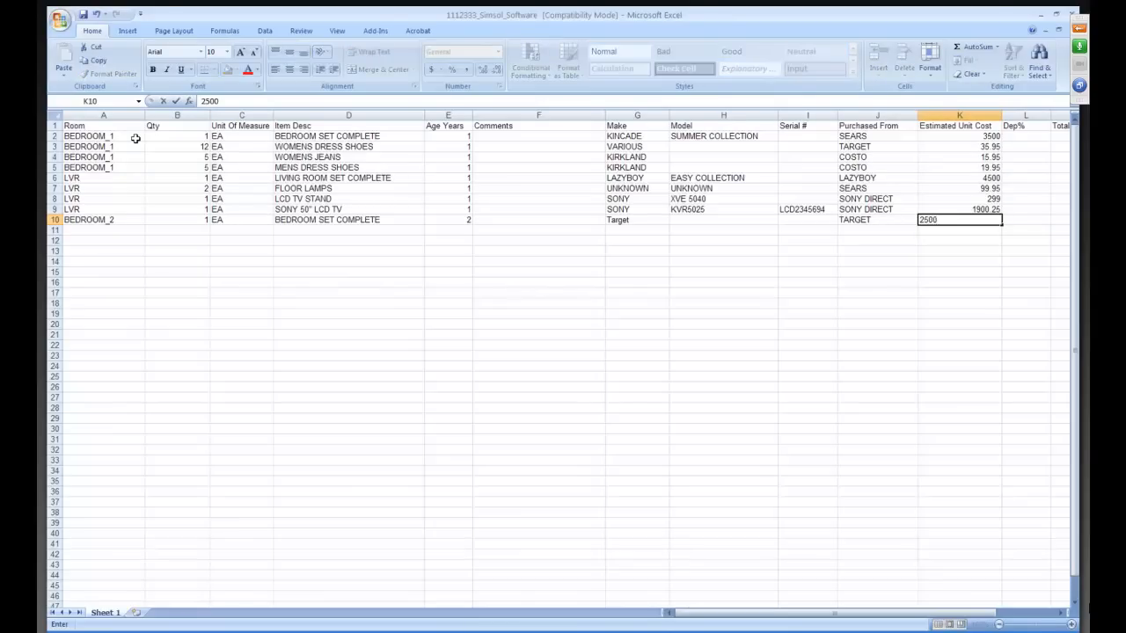
key("Tab")
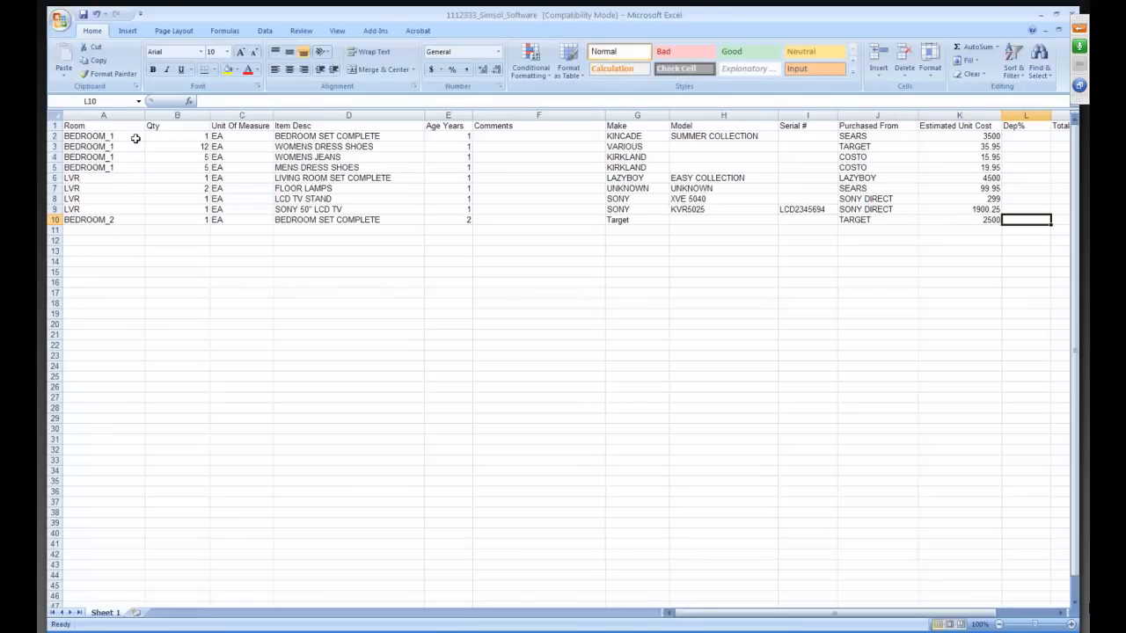
key("Tab")
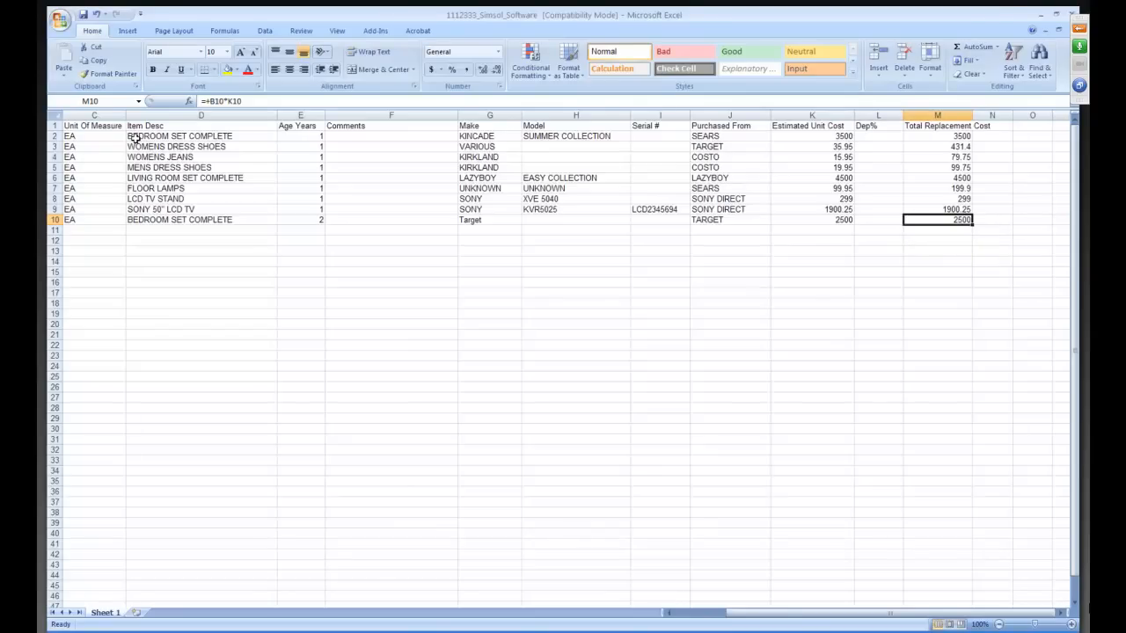
key("Up")
key("Down")
key("Up")
key("Down")
key("Left")
key("Left")
key("Left")
key("Left")
key("Left")
key("Left")
key("Left")
key("Left")
key("Left")
key("Left")
key("Left")
key("Left")
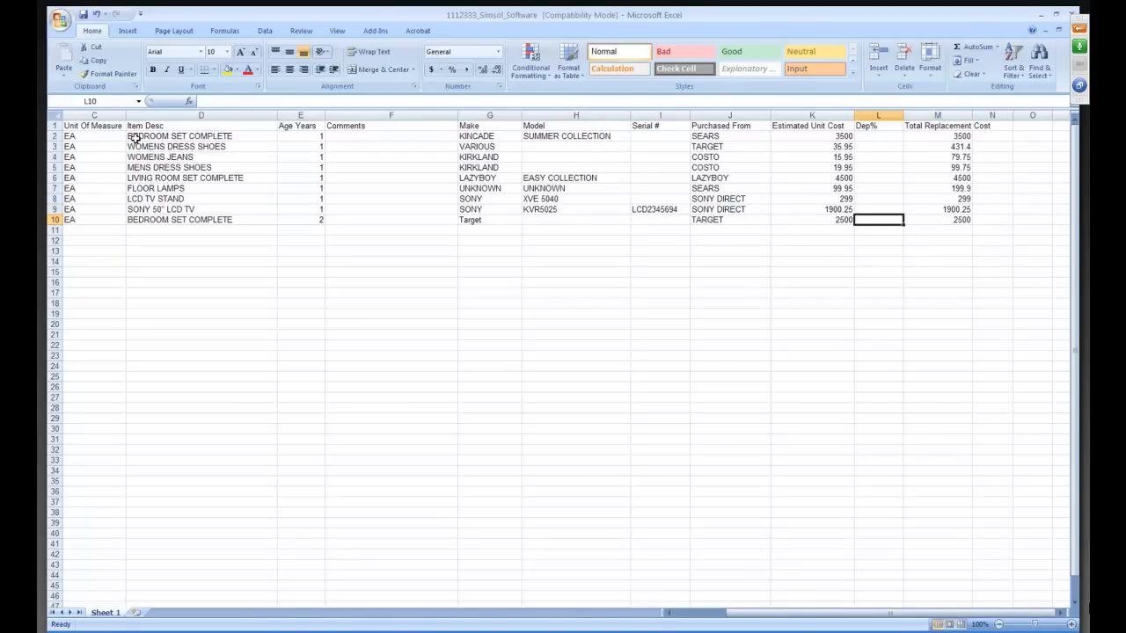
key("Down")
key("Down")
key("Down")
key("Down")
key("Down")
key("Down")
key("Up")
key("Up")
key("Up")
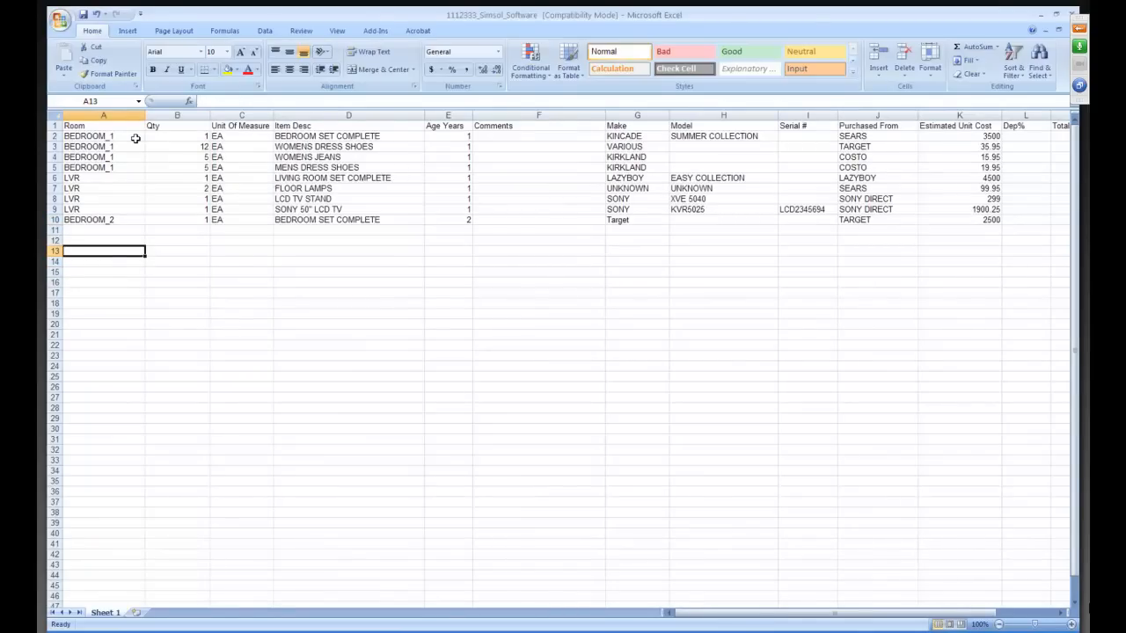
key("Up")
key("Up")
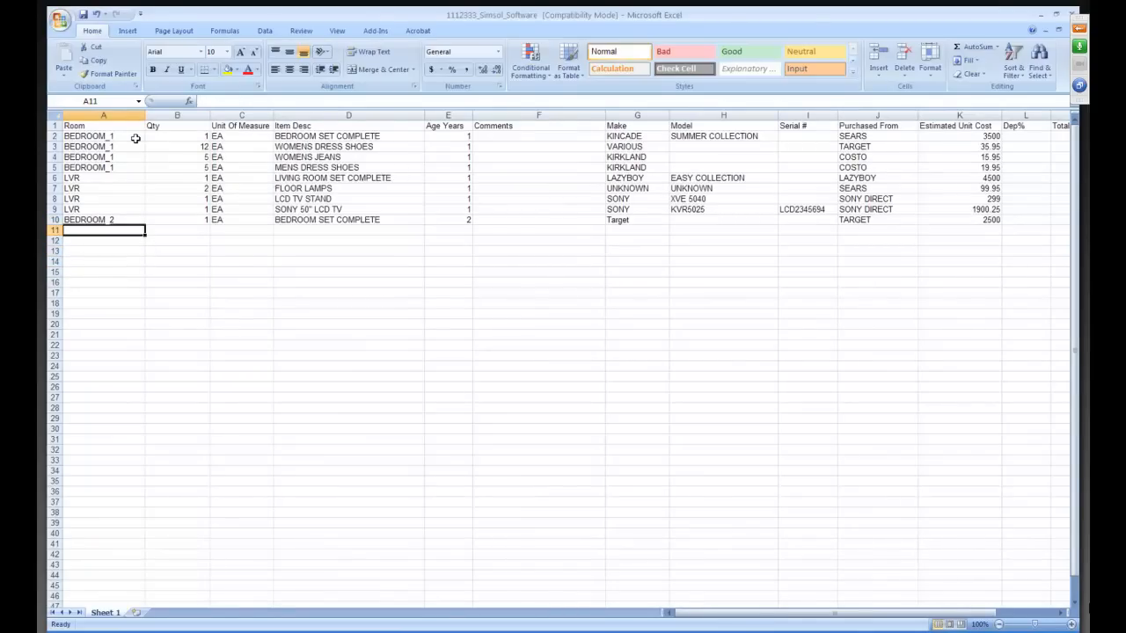
key("Down")
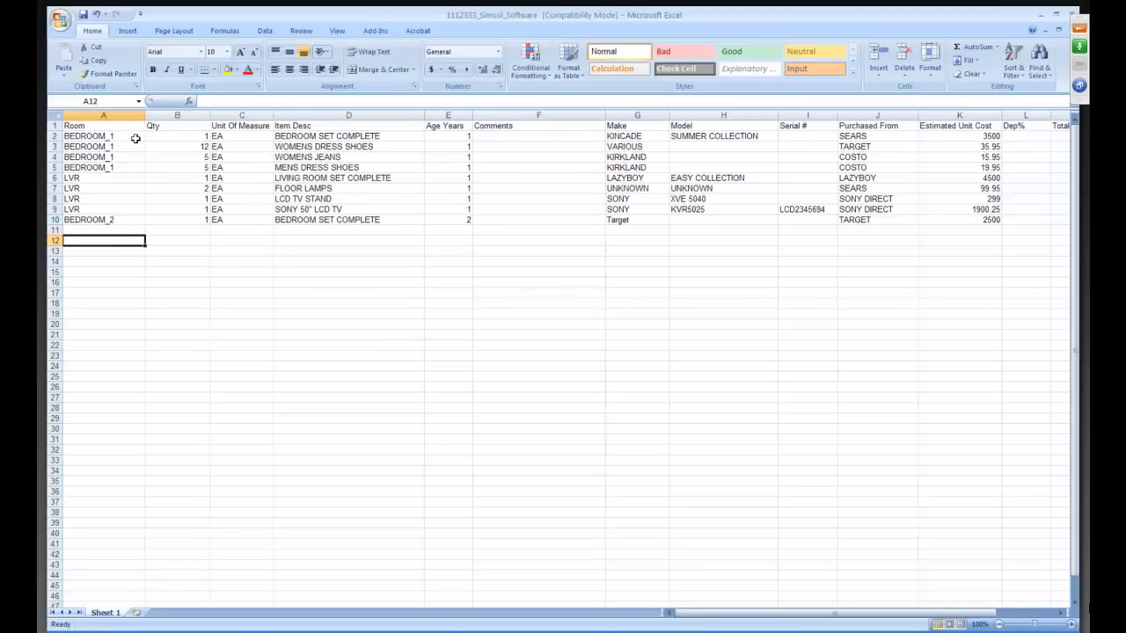
key("Up")
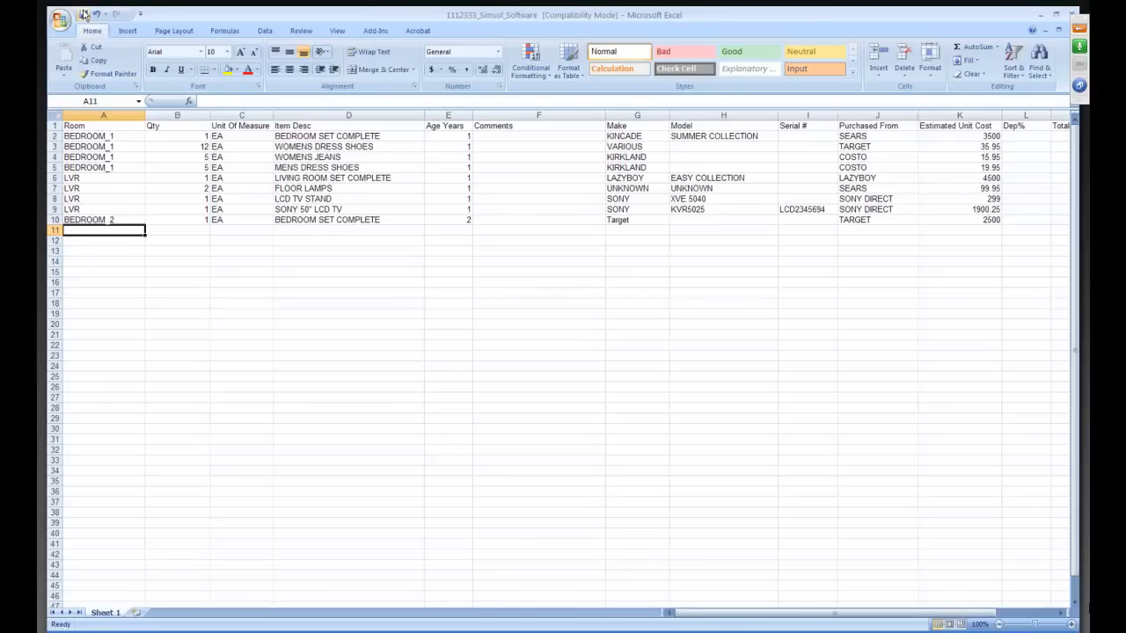
Close the contents workbook, switch to SIMSOL 5.0 and open the Inventory of Items of the Ocean 21 And 22 Condo Assn claim.
left_click(1071, 14)
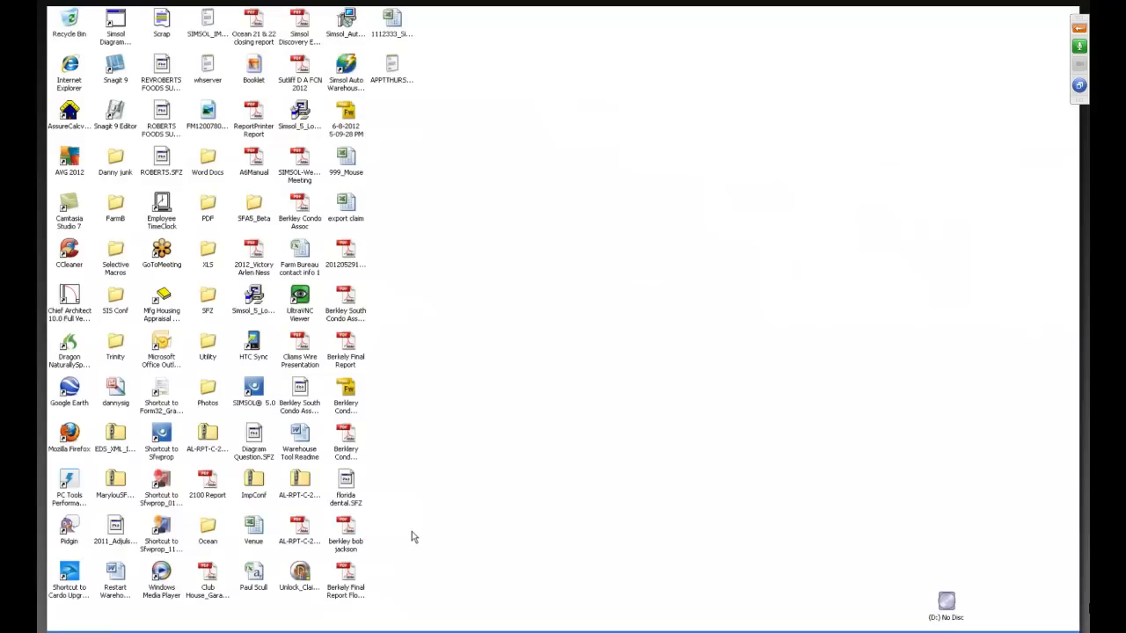
left_click(313, 631)
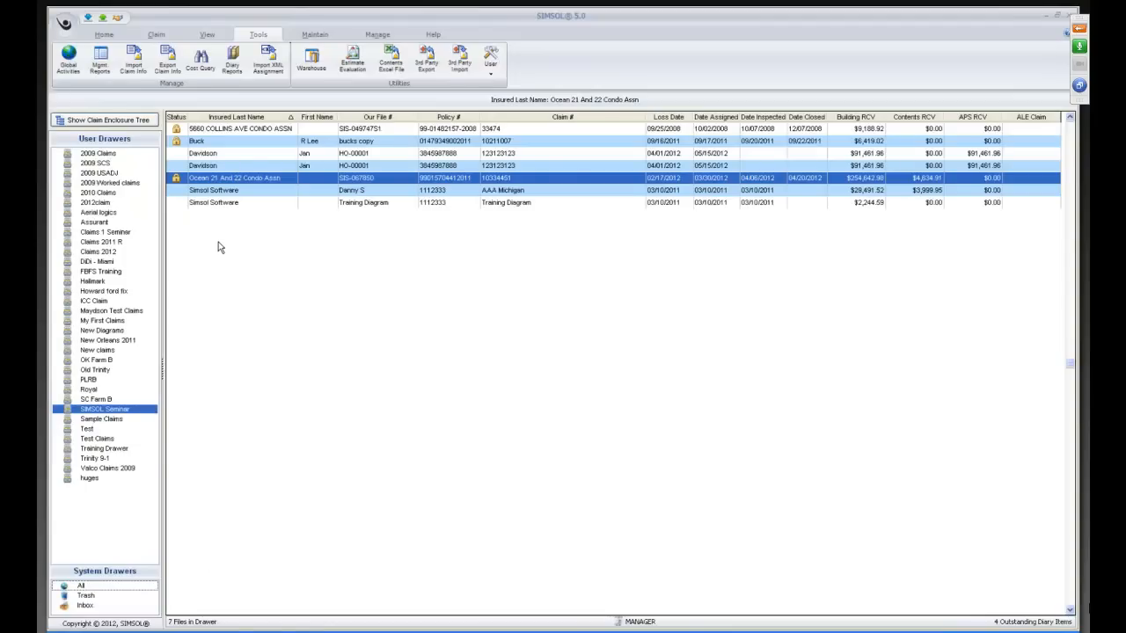
double_click(209, 179)
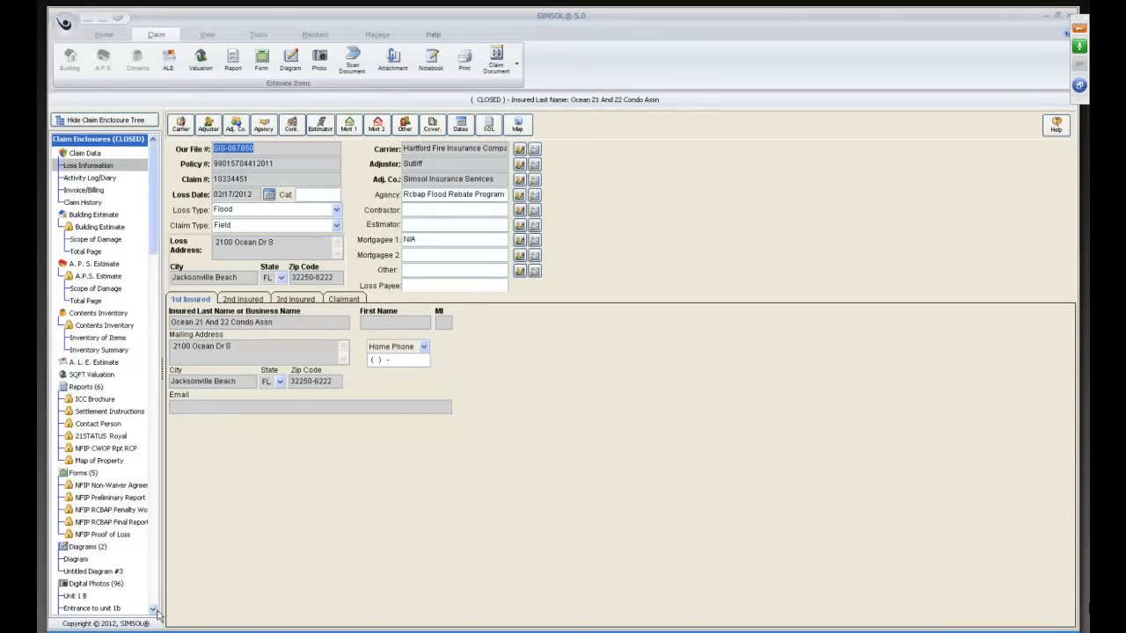
left_click(95, 341)
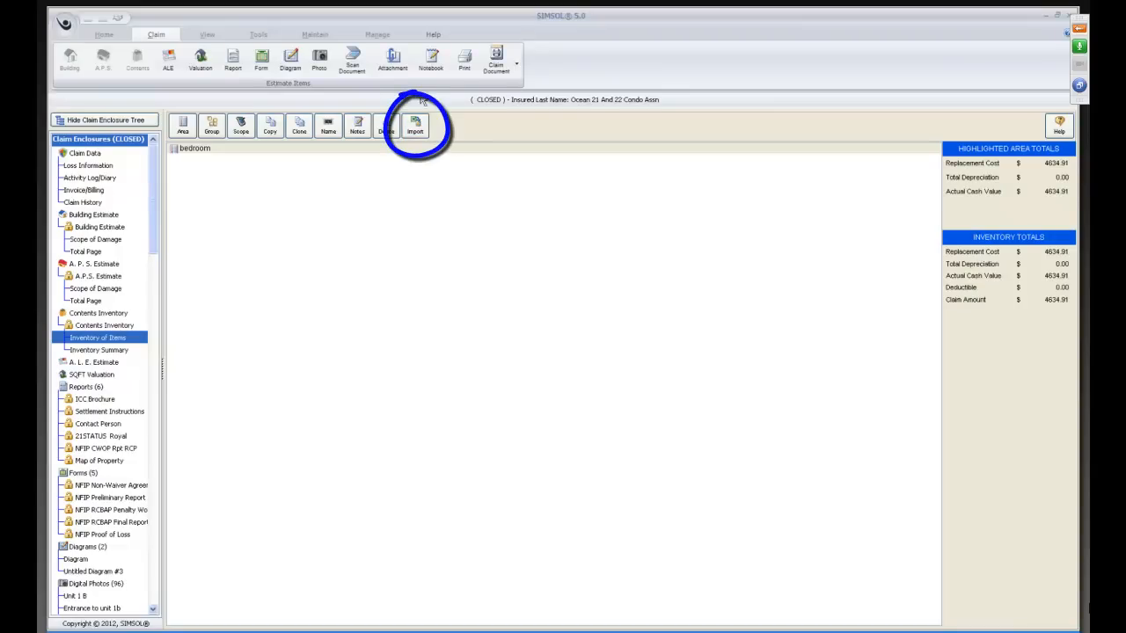
Load the Simsol_Software Excel file from the desktop for contents import and accept the default depreciation percent.
left_click(415, 130)
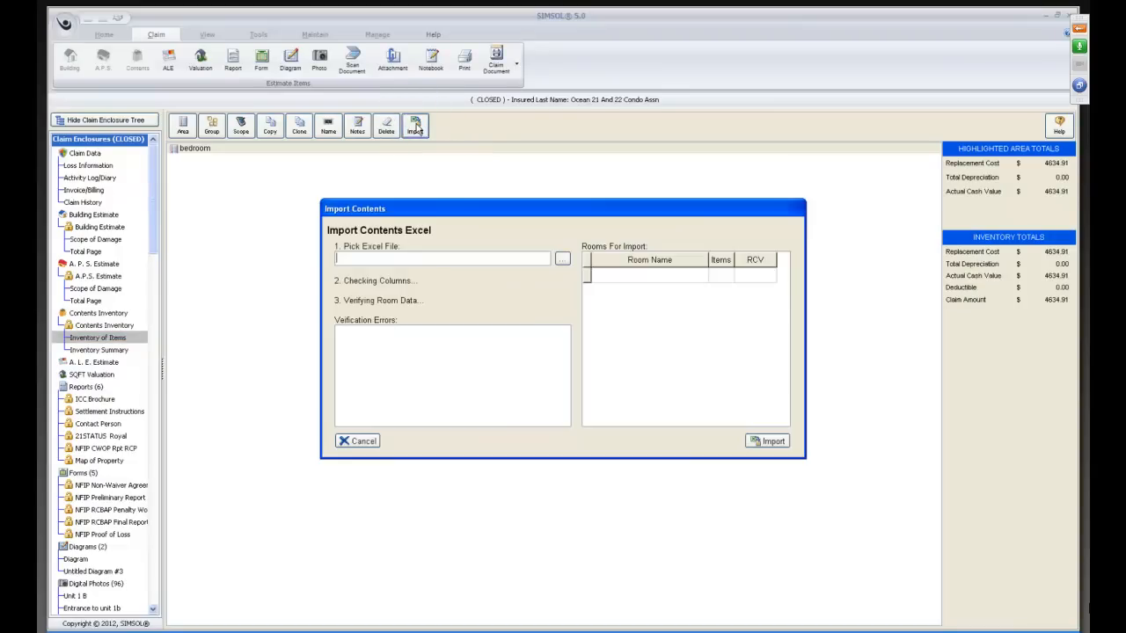
left_click(562, 258)
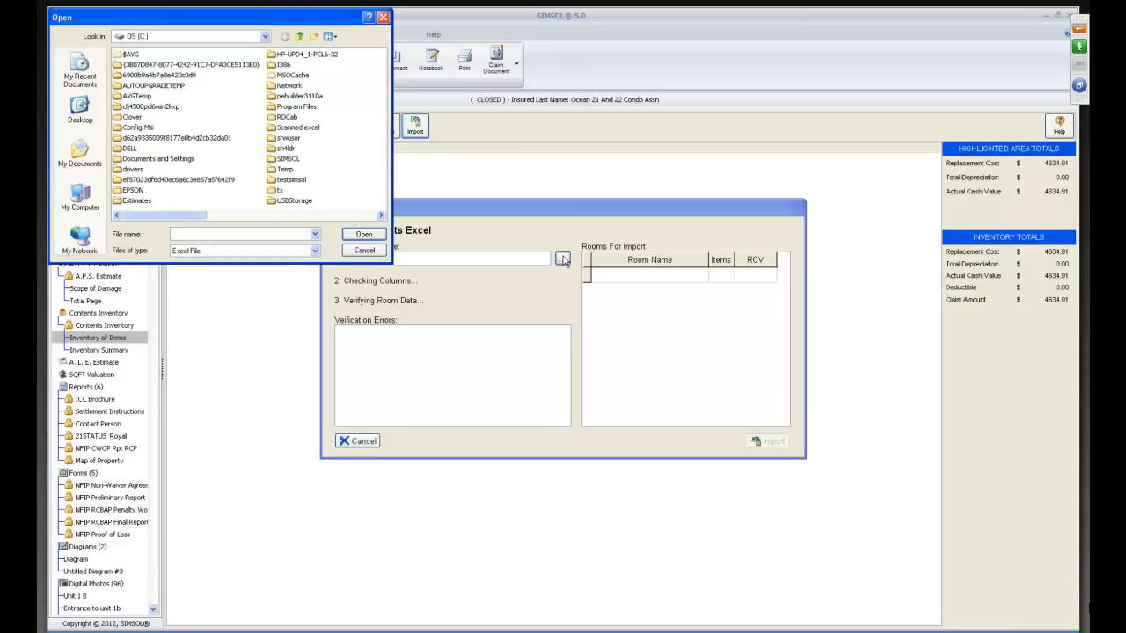
left_click(85, 109)
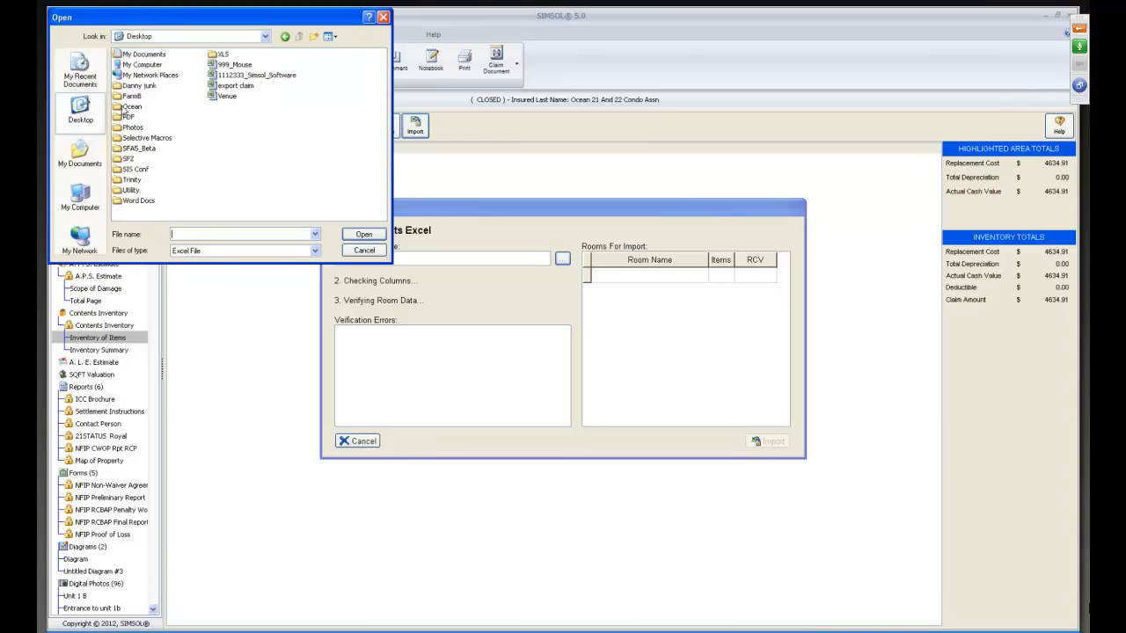
double_click(212, 76)
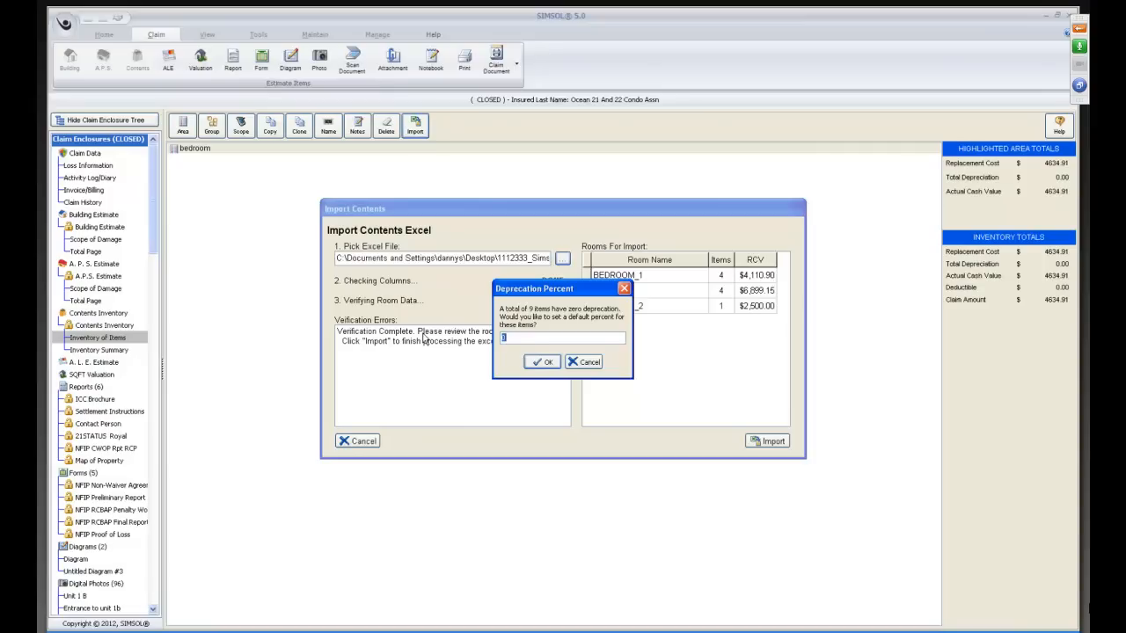
left_click(543, 362)
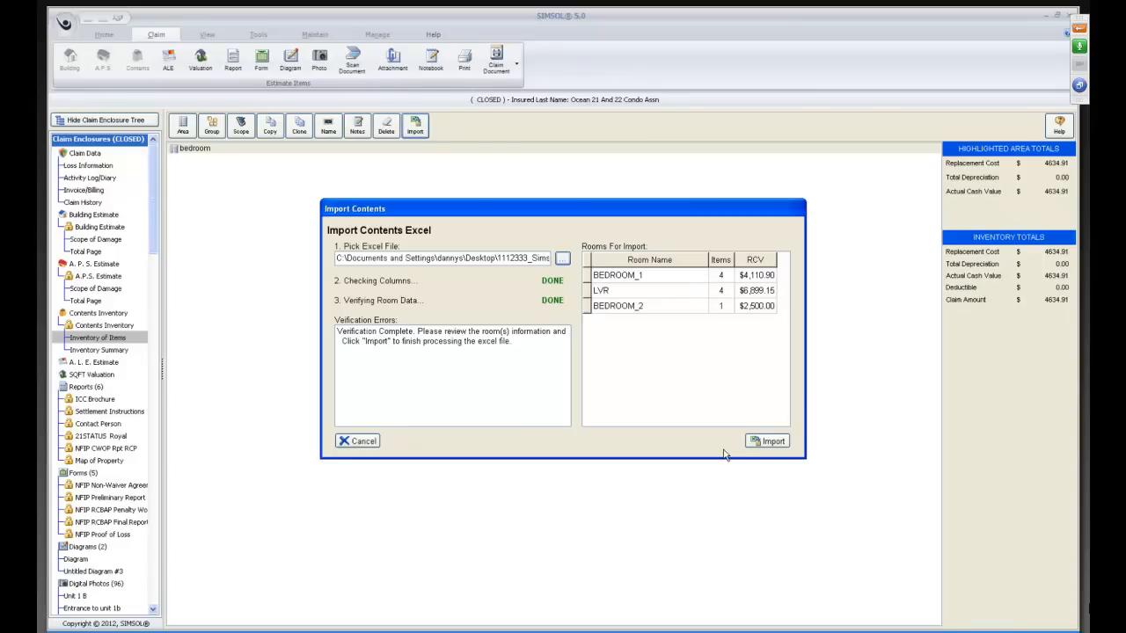
Import the verified rooms into the inventory and open BEDROOM_1, viewing its items as a list and in manual entry mode.
left_click(771, 443)
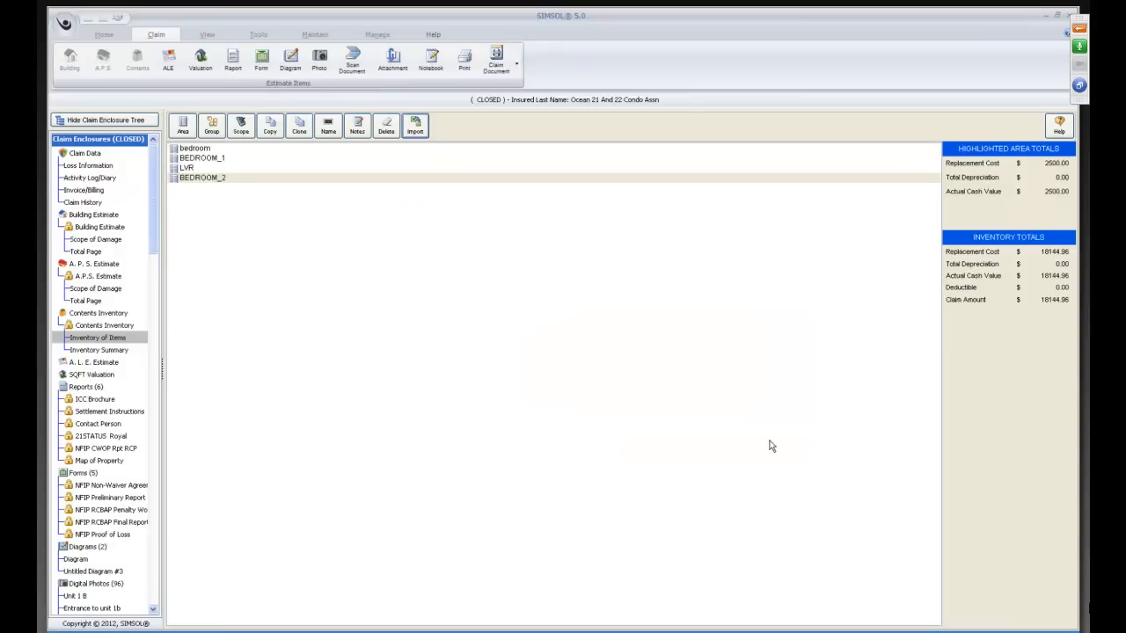
double_click(188, 159)
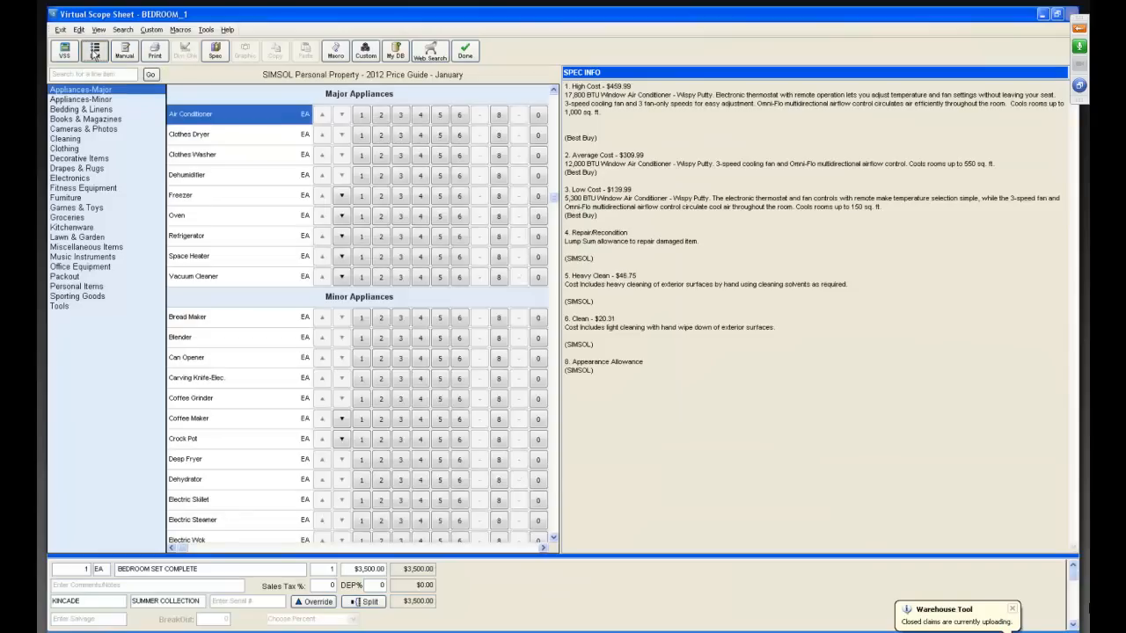
left_click(95, 51)
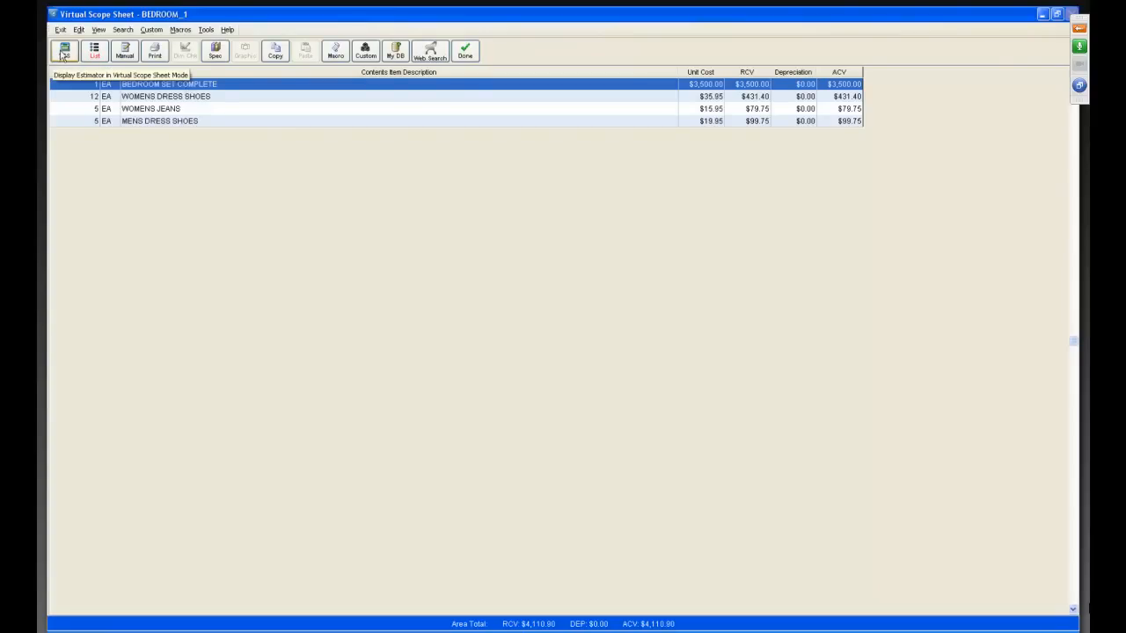
left_click(127, 55)
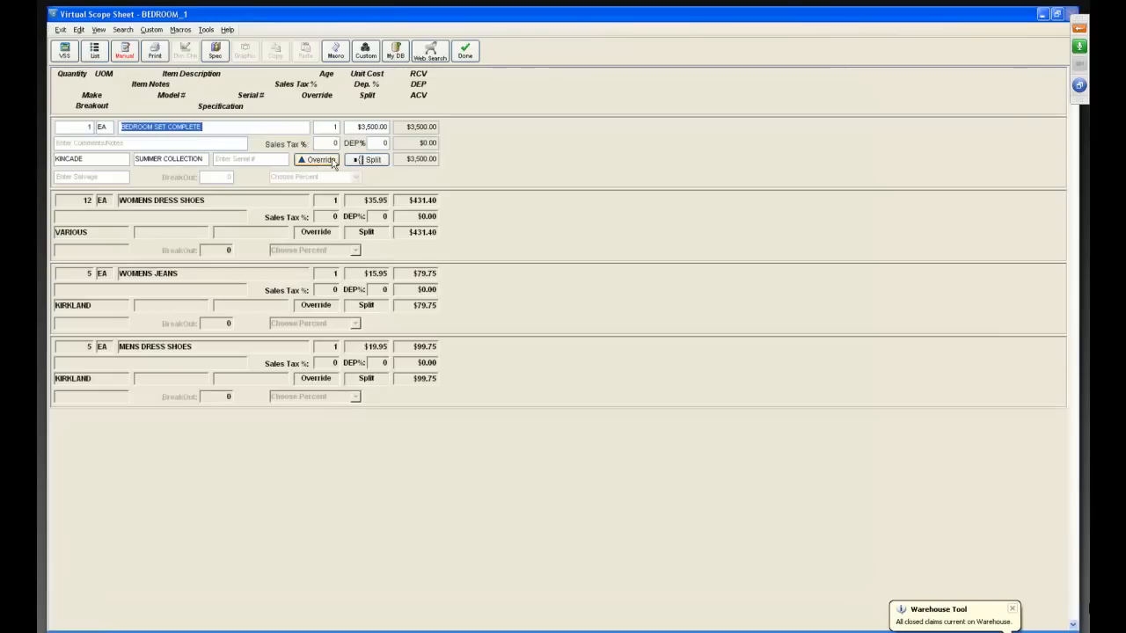
Set BEDROOM_1 depreciation to 10% for the bedroom set, 25% for women's dress shoes, and 30% for women's jeans and men's dress shoes.
left_click(371, 143)
key("BackSpace")
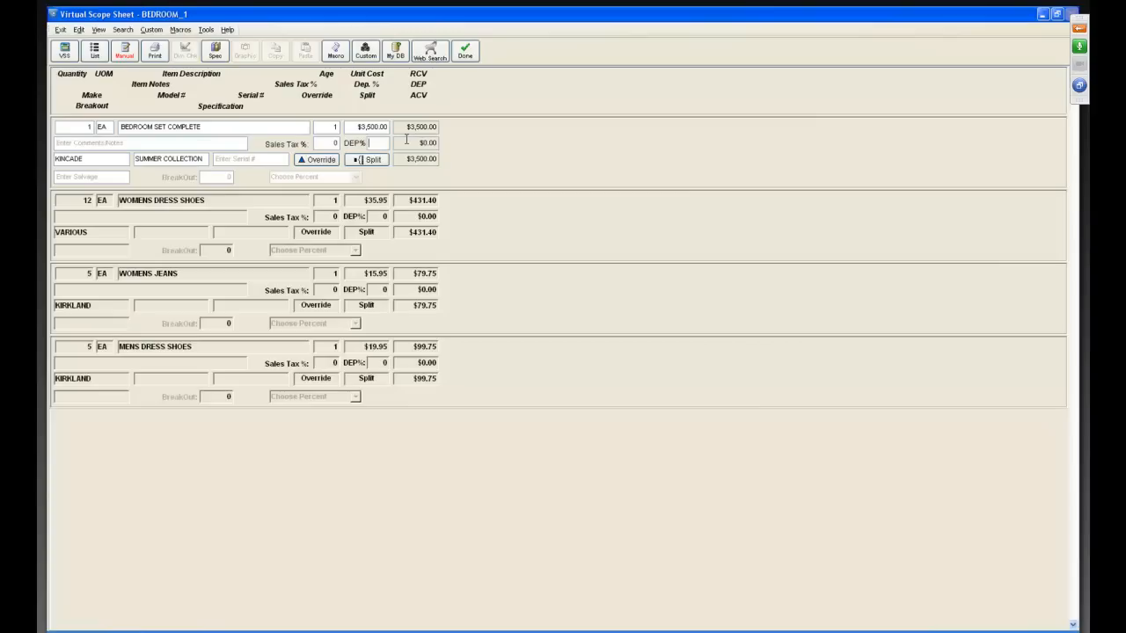
type("10")
key("Return")
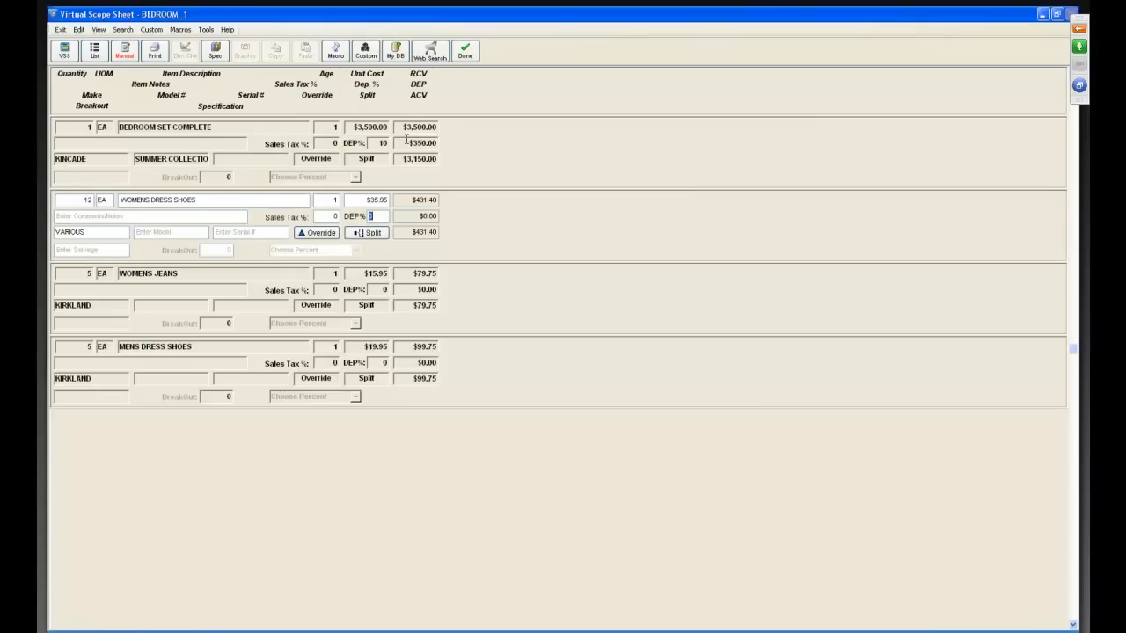
type("25")
key("Return")
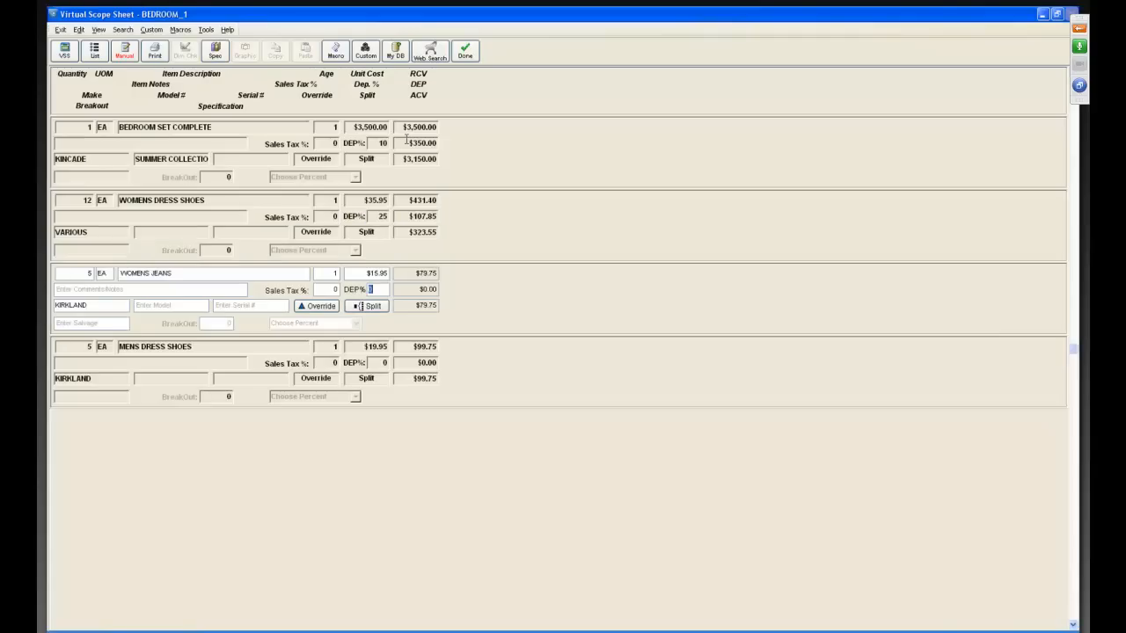
type("30")
key("Return")
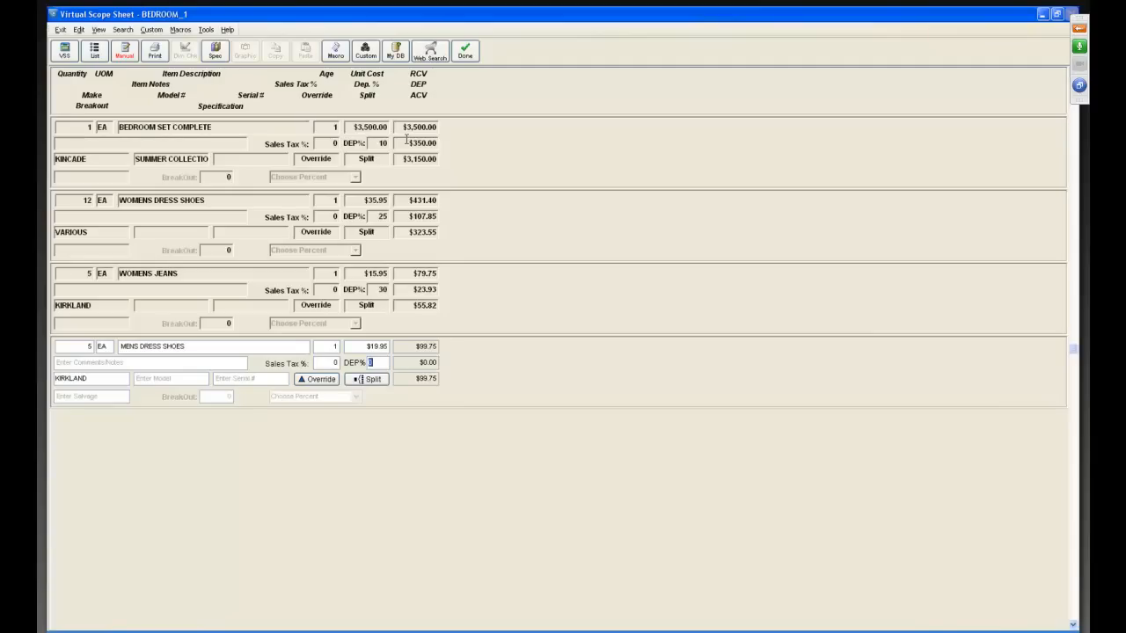
type("30")
left_click(466, 53)
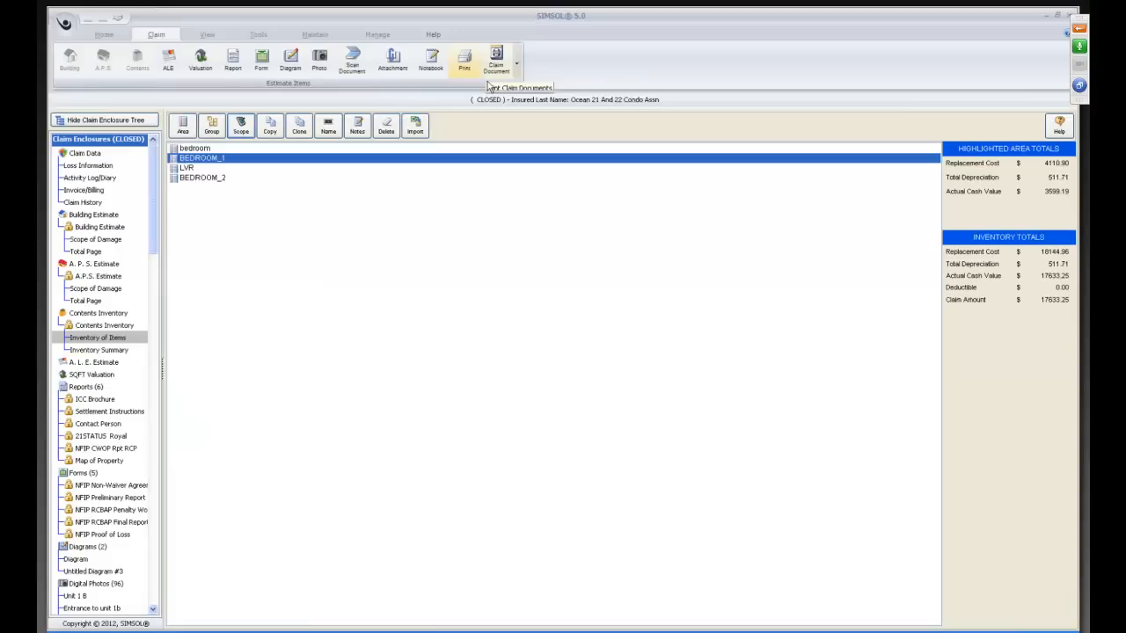
Open the LVR room in manual entry mode and set the living room set's depreciation to 20%.
double_click(194, 168)
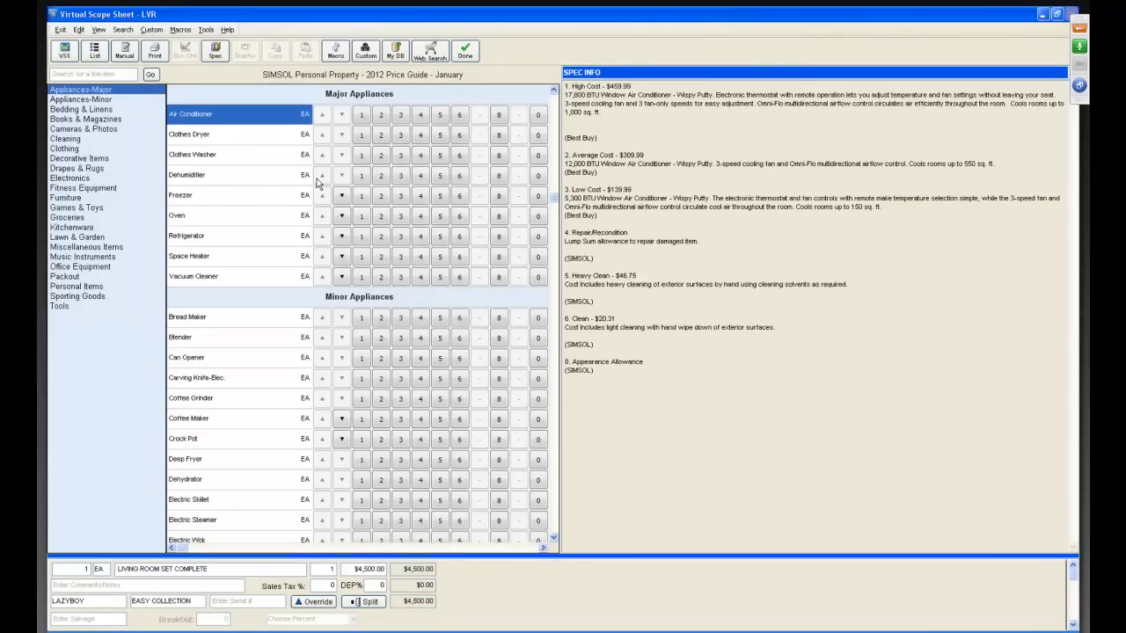
left_click(124, 51)
left_click(379, 144)
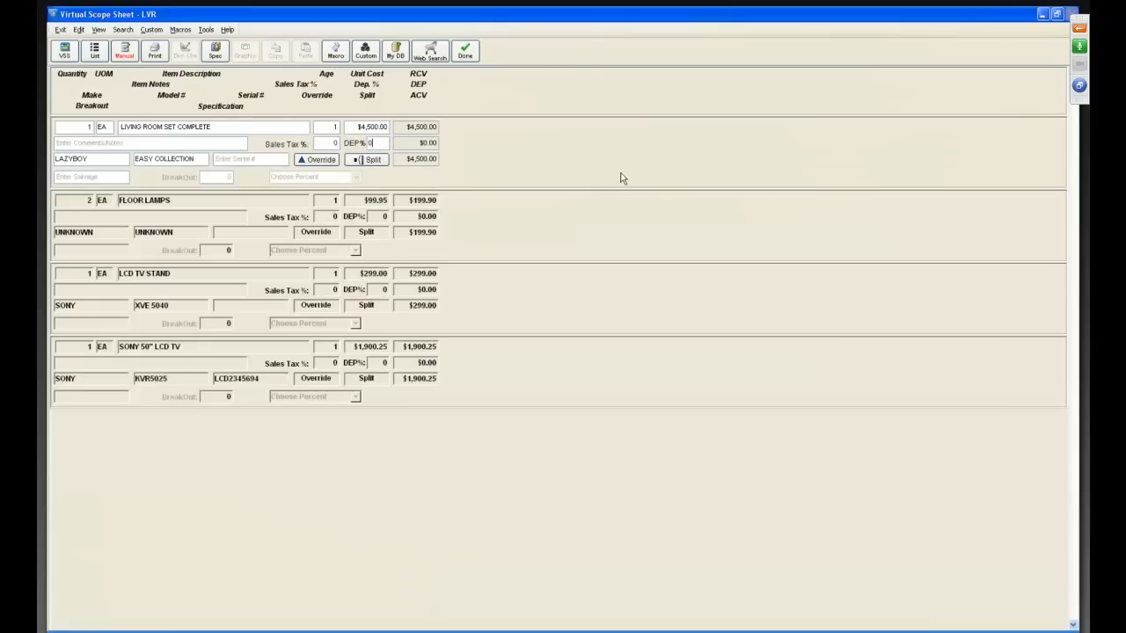
key("BackSpace")
type("20")
key("Return")
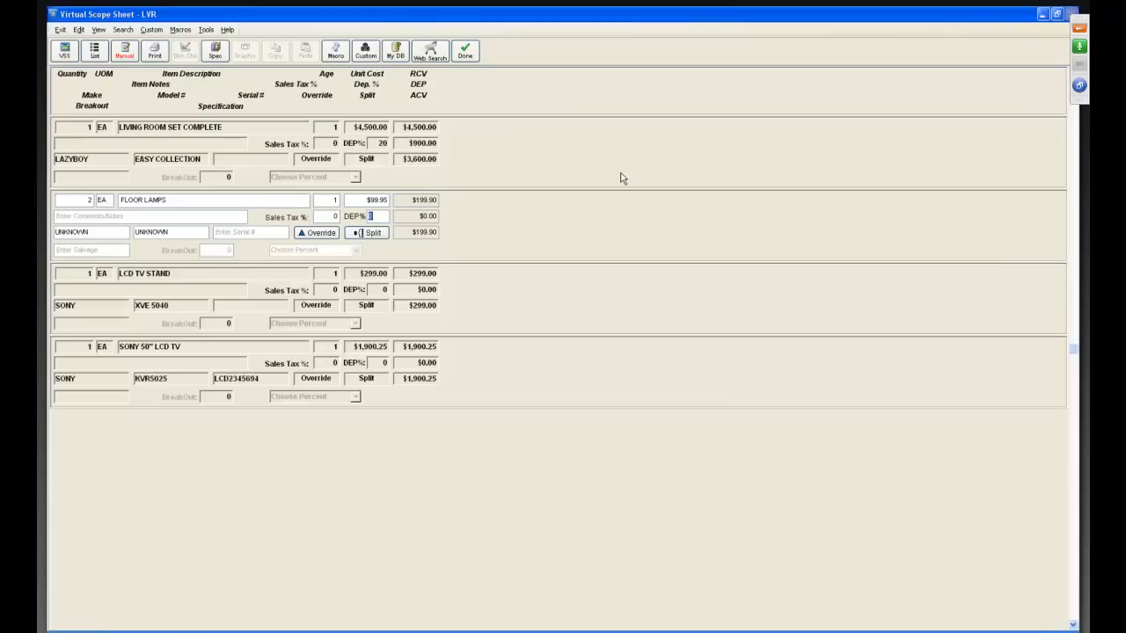
Set depreciation to 10% for the floor lamps and LCD TV stand and 30% for the Sony 50" LCD TV, and finish the room.
type("10")
key("Return")
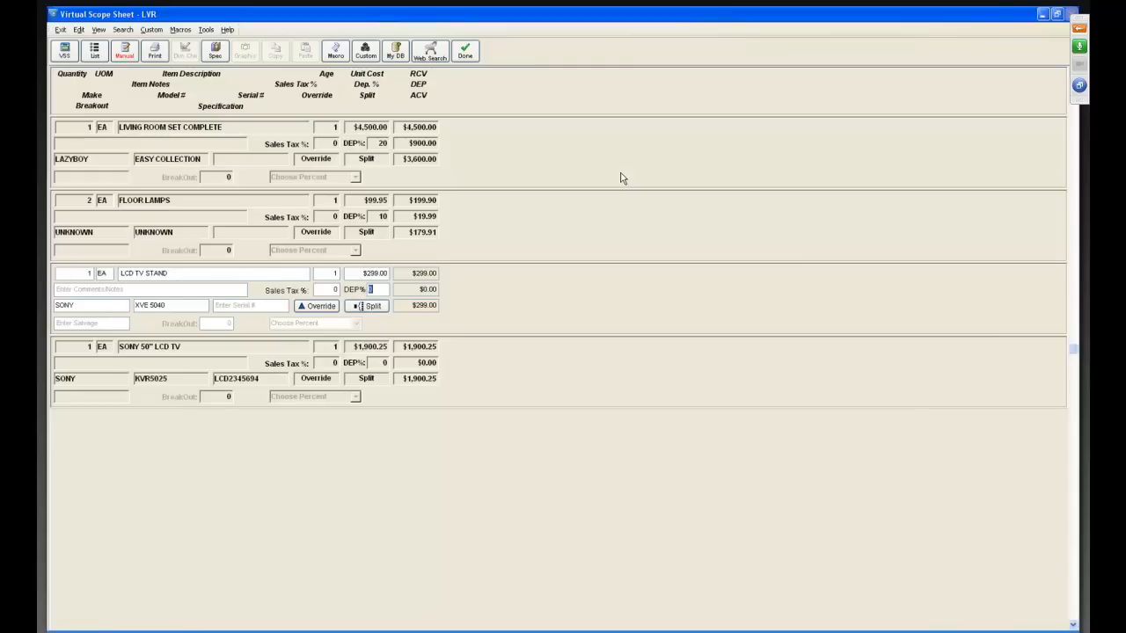
type("10")
key("Return")
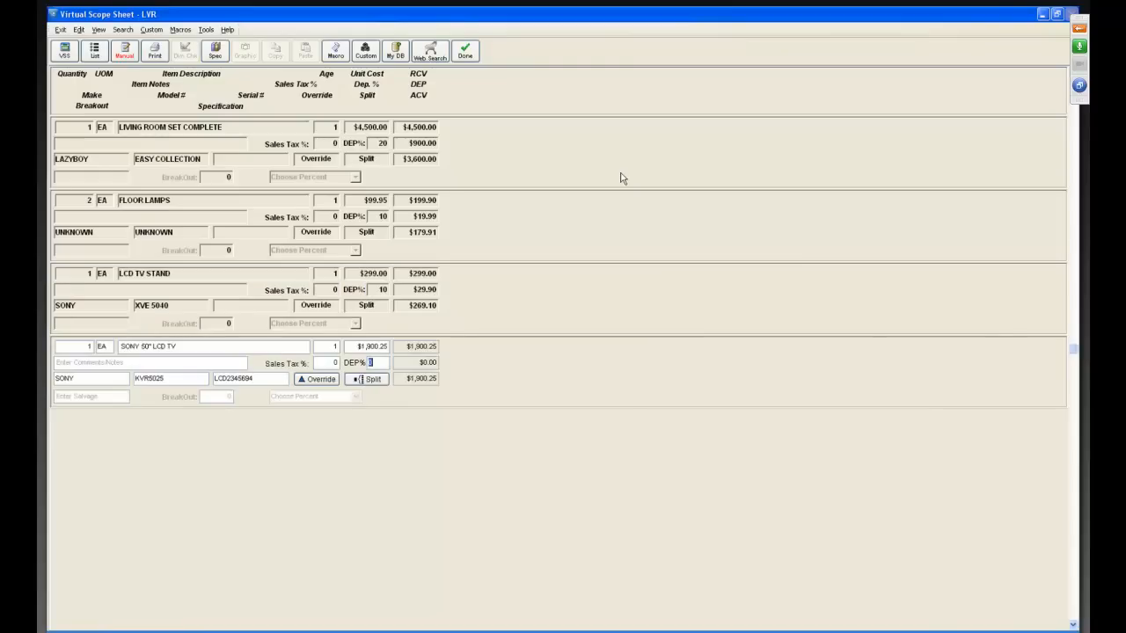
type("30")
key("Return")
left_click(465, 52)
Open BEDROOM_2 in manual entry mode, set the bedroom set's depreciation to 12%, and finish the room.
left_click(202, 179)
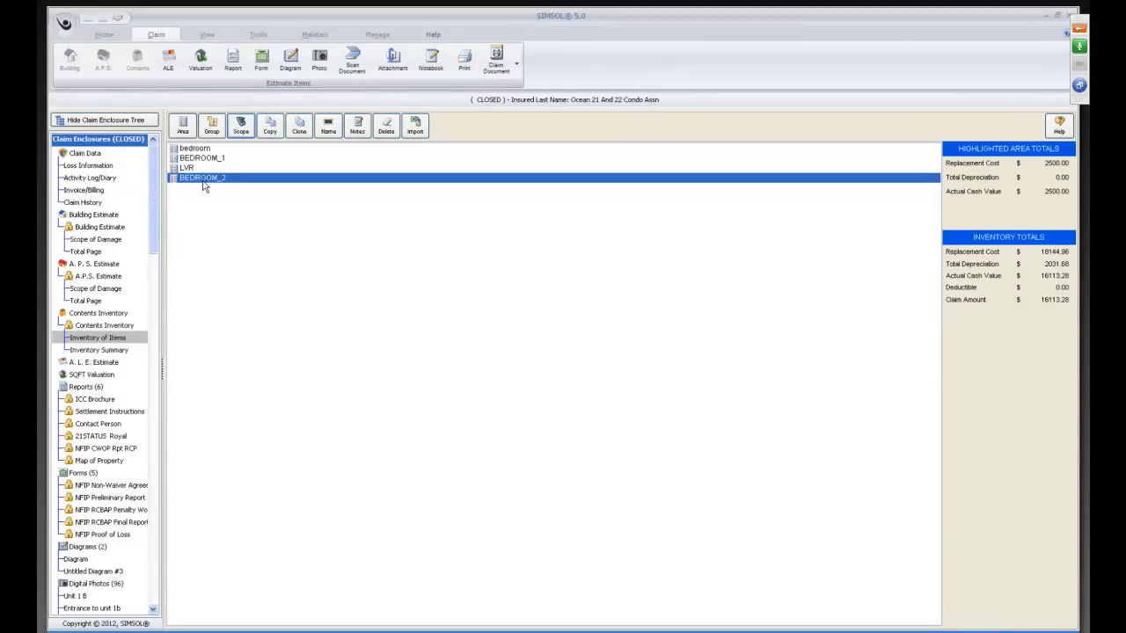
double_click(297, 181)
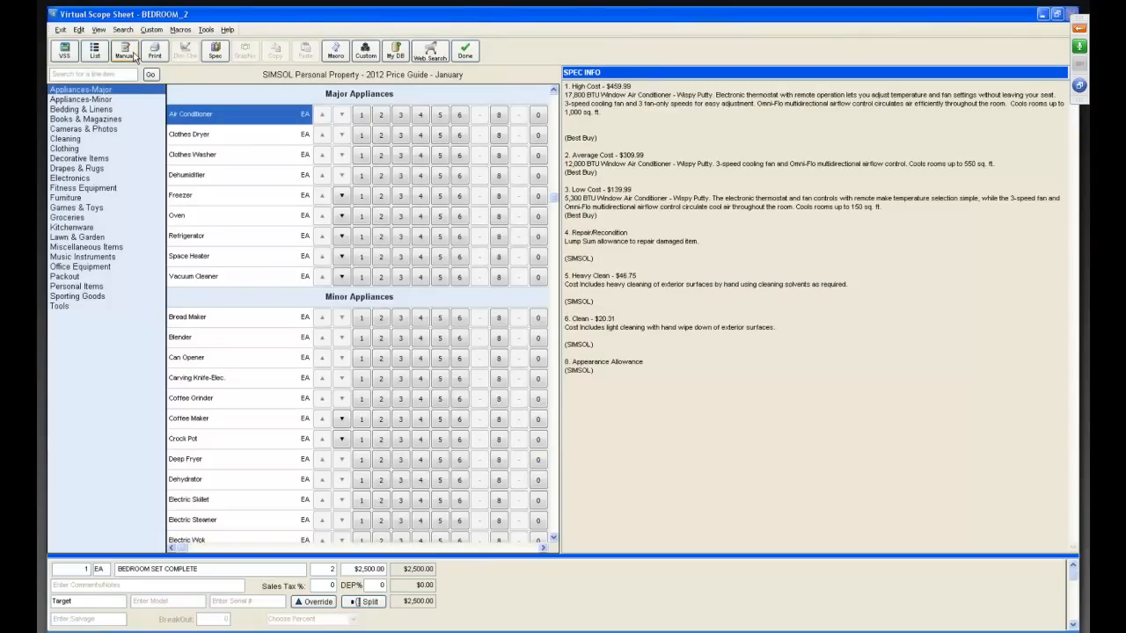
left_click(133, 53)
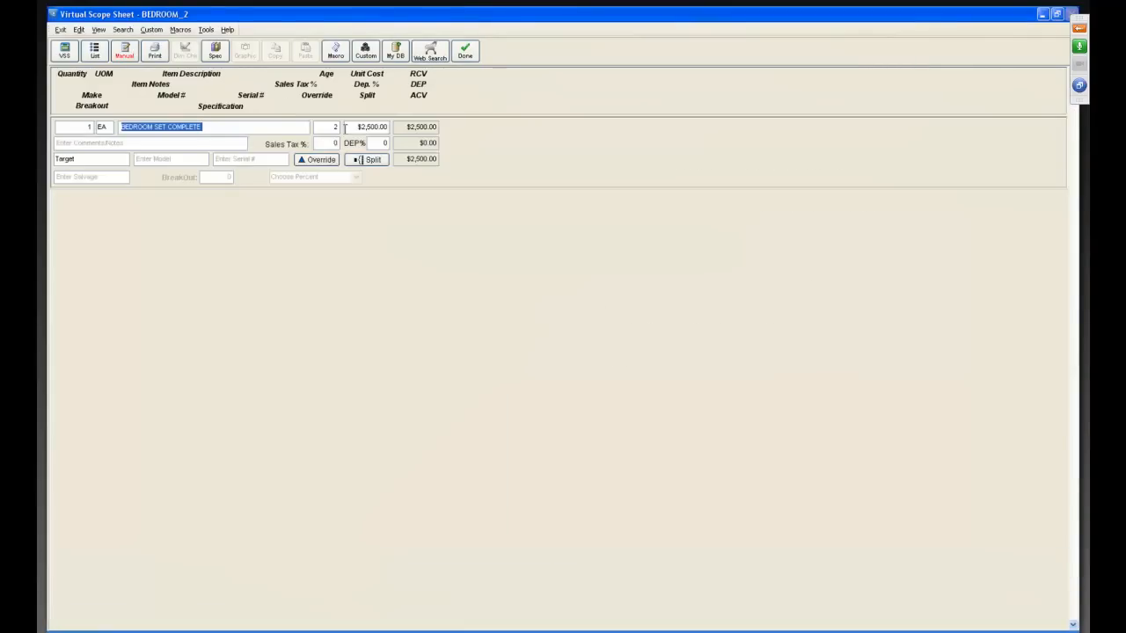
left_click(374, 144)
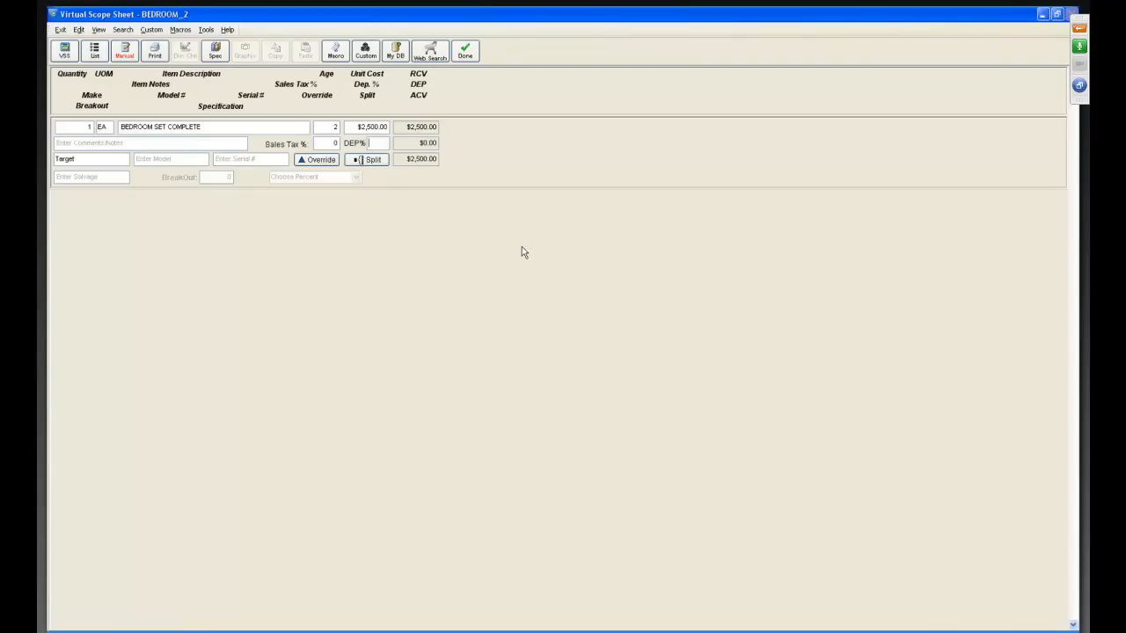
type("12")
key("Return")
left_click(465, 50)
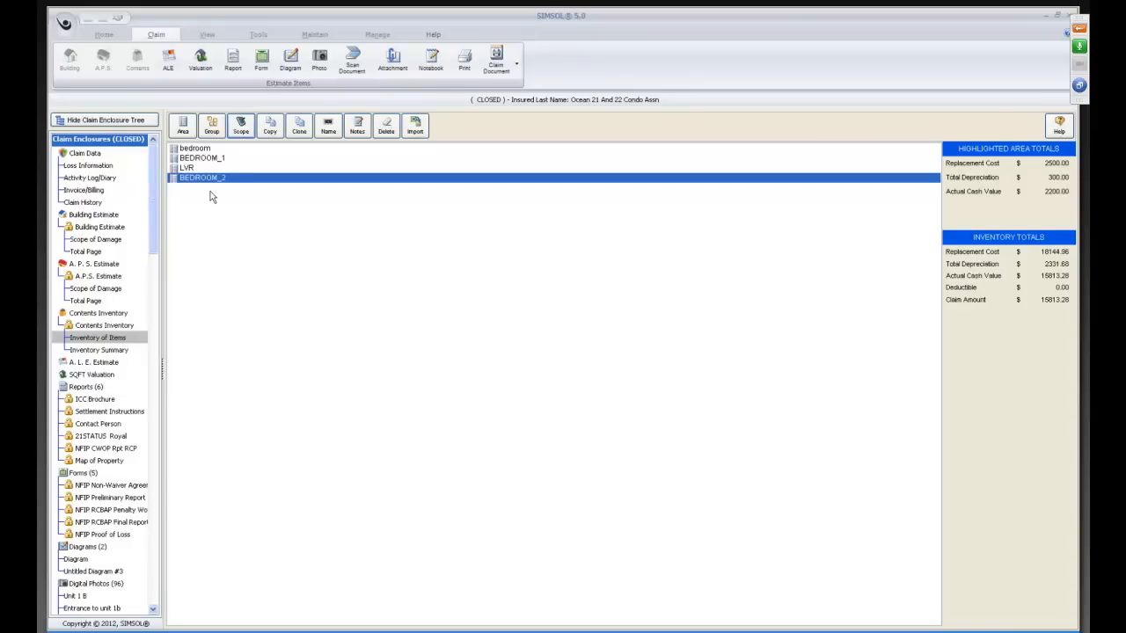
Set the Default Sales Tax % of the Contents Inventory to 8.
left_click(104, 327)
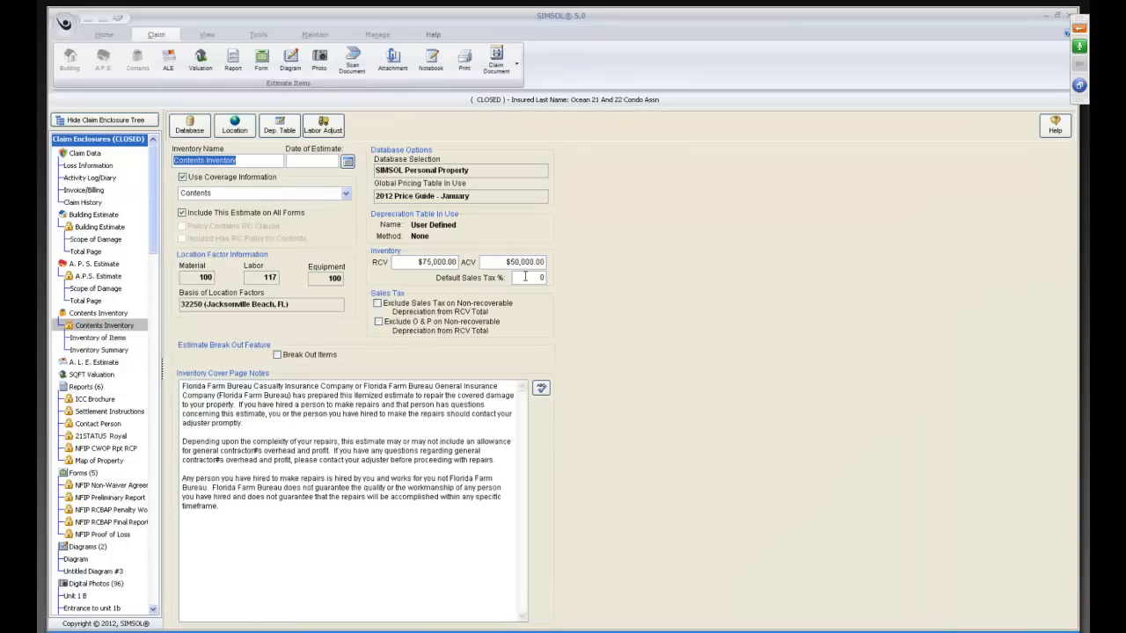
left_click(525, 277)
key("BackSpace")
type("7")
key("BackSpace")
type("8")
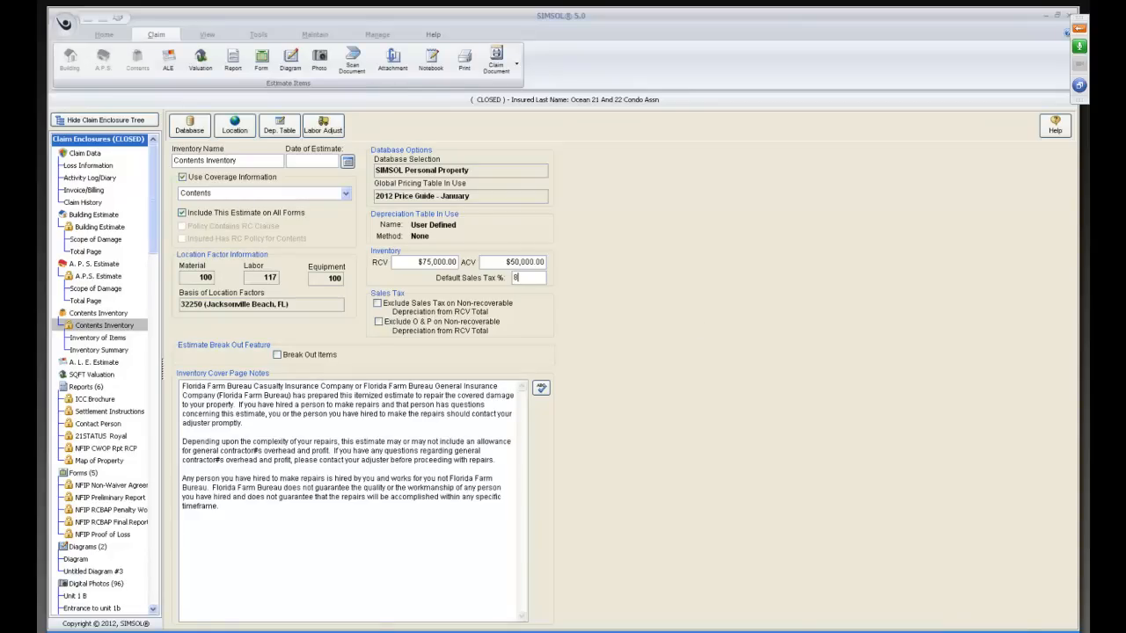
key("Tab")
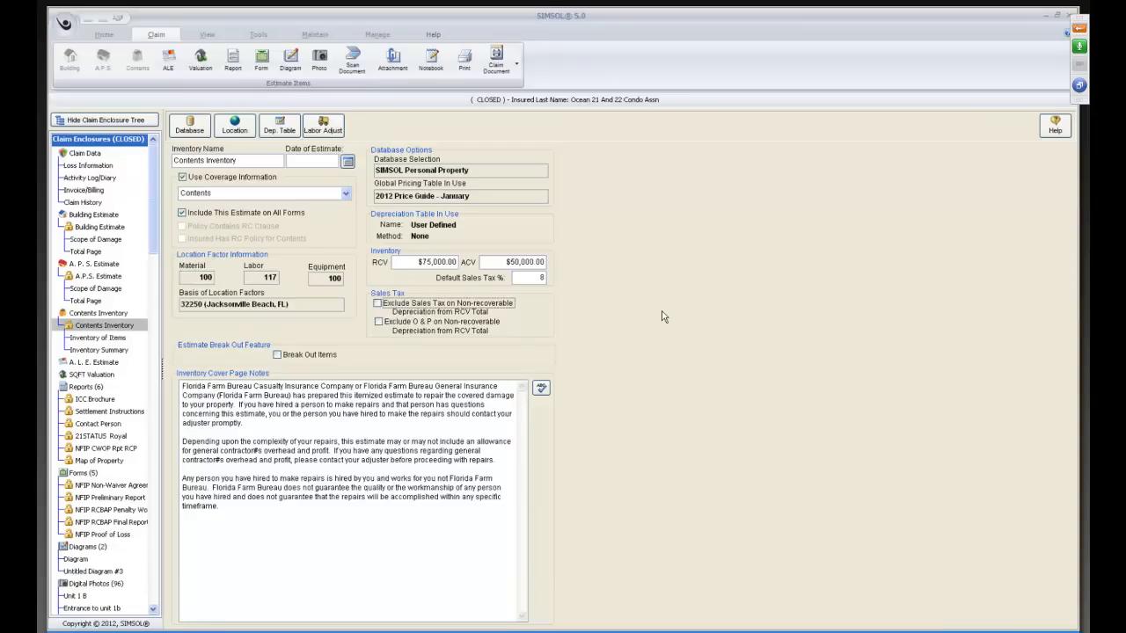
Reopen BEDROOM_1 from the Inventory of Items in manual entry mode and try to set its items' sales tax to 8%.
left_click(123, 338)
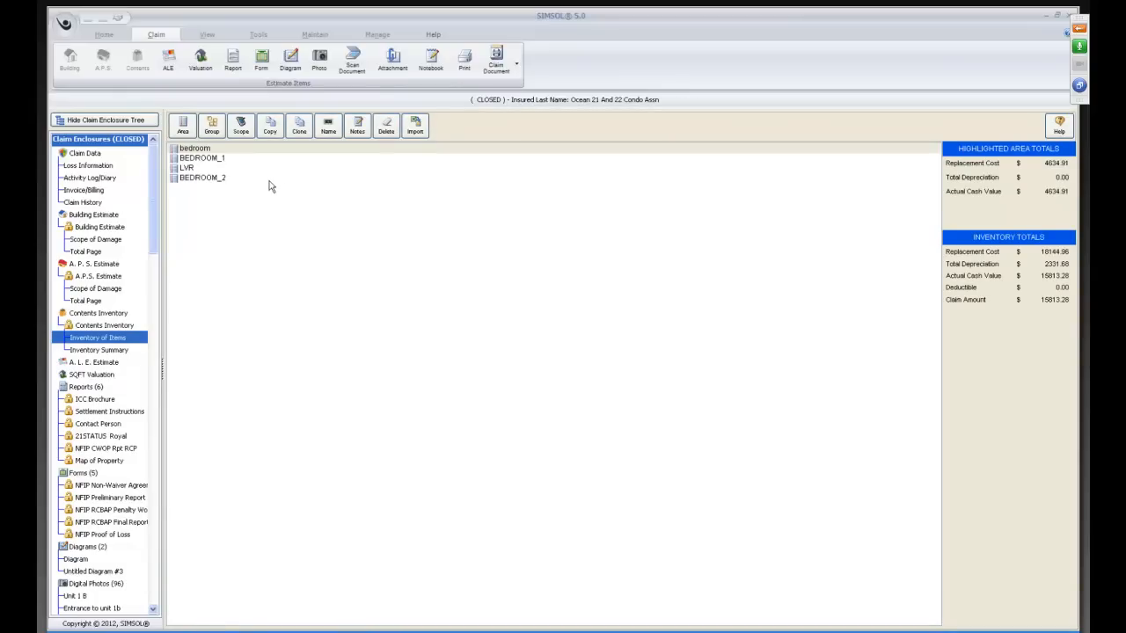
double_click(216, 160)
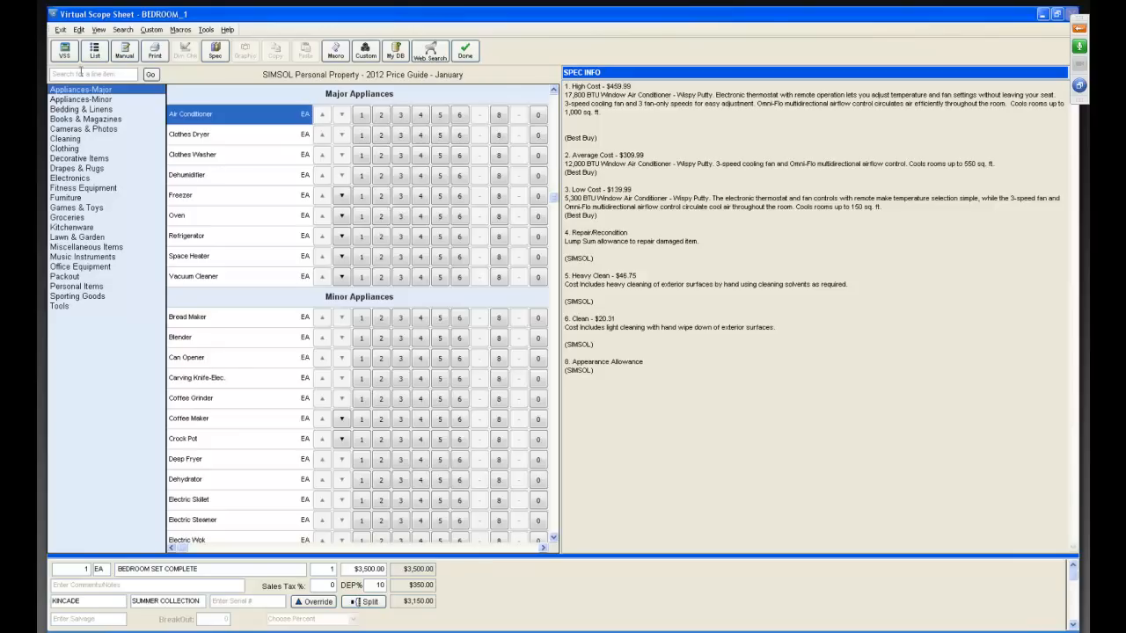
left_click(125, 53)
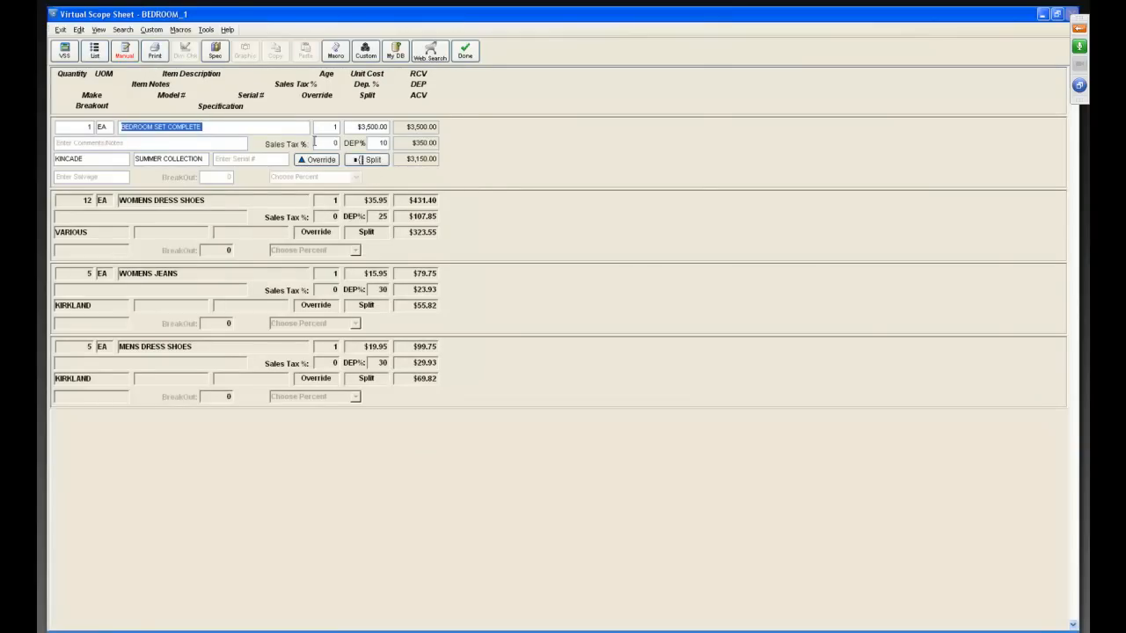
left_click(315, 144)
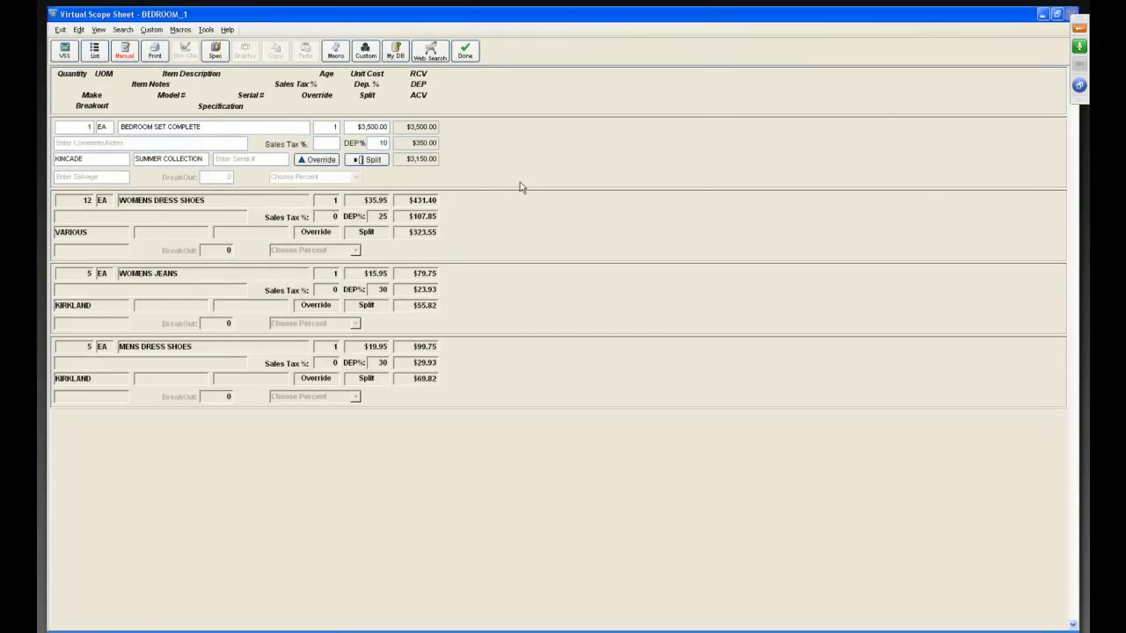
type("8")
key("Down")
type("8")
key("Down")
type("88")
key("Down")
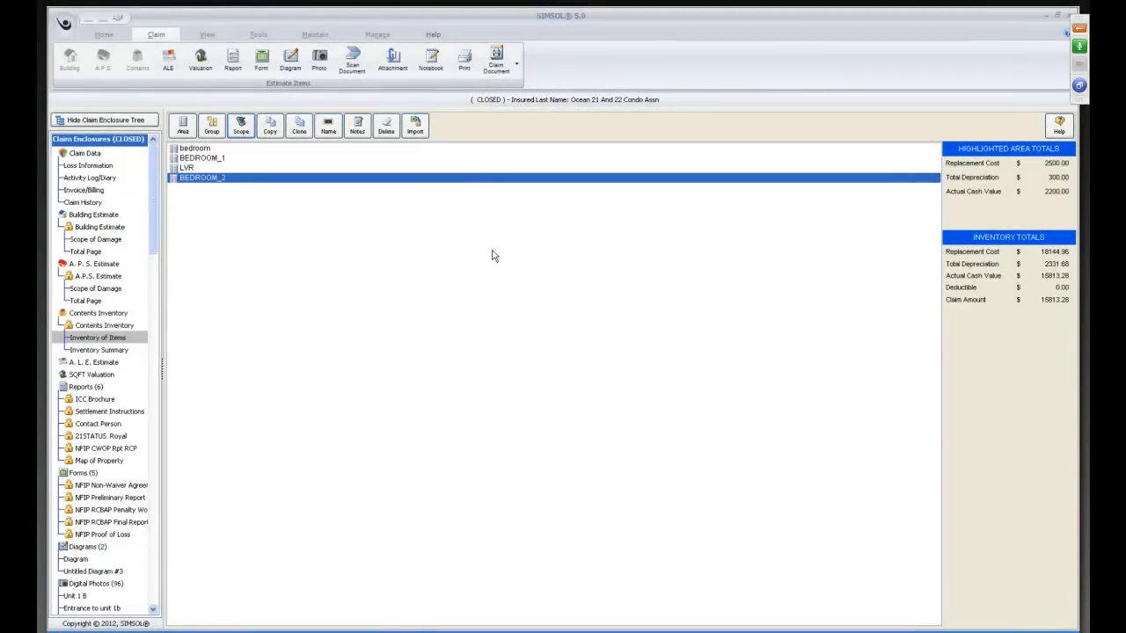
View the building estimate's Scope of Damage in the current claim and in the second claim of the SIMSOL Seminar drawer.
left_click(96, 239)
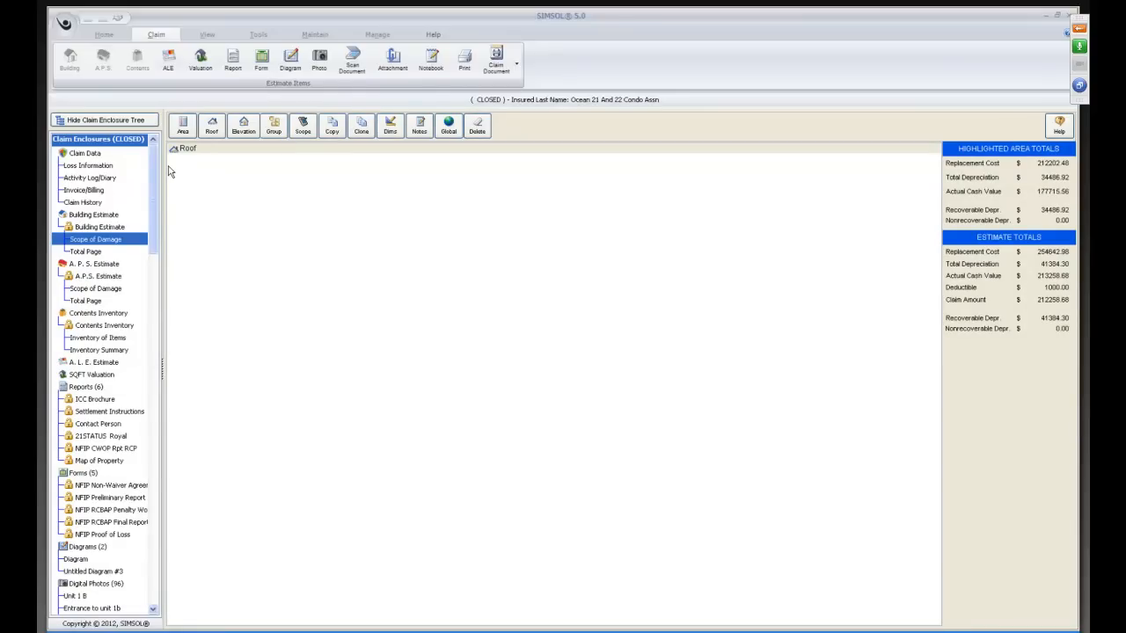
left_click(150, 122)
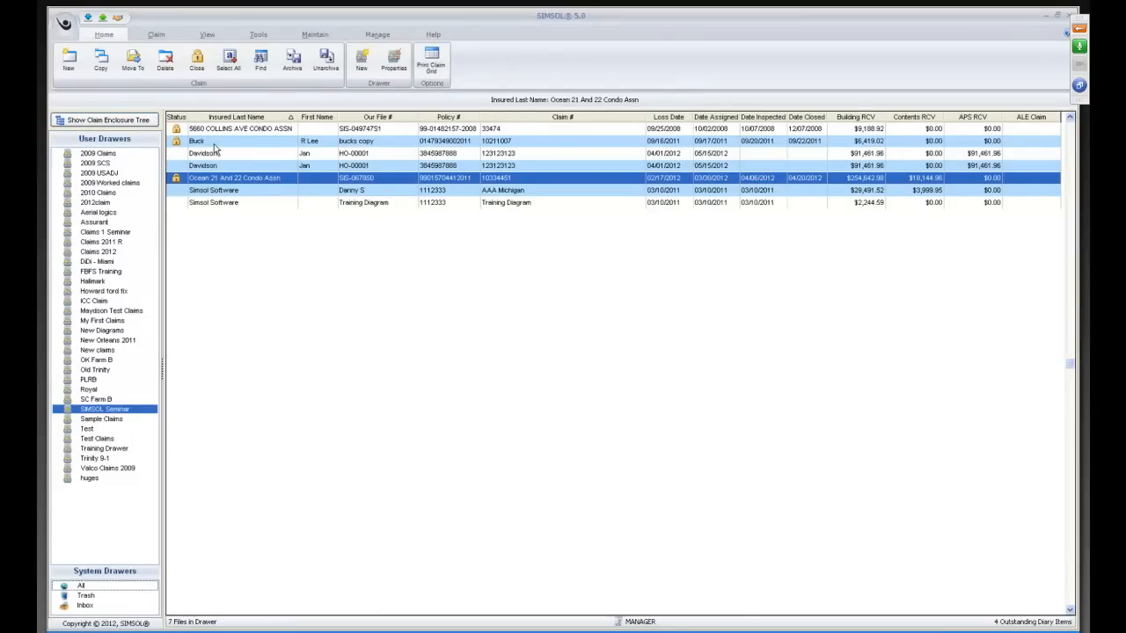
double_click(227, 142)
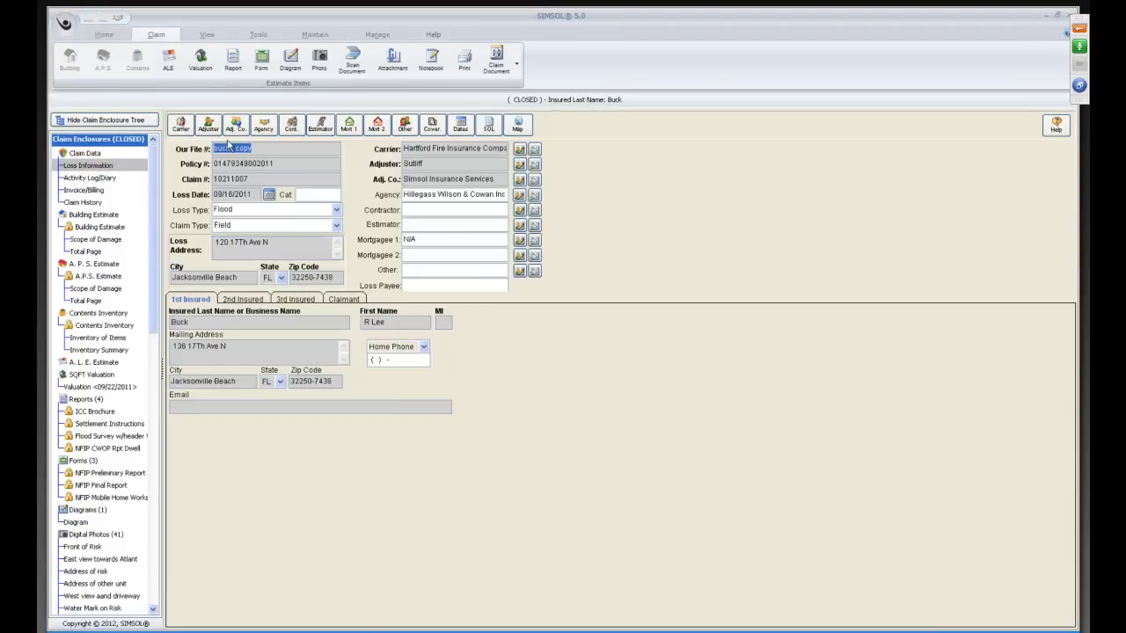
left_click(98, 241)
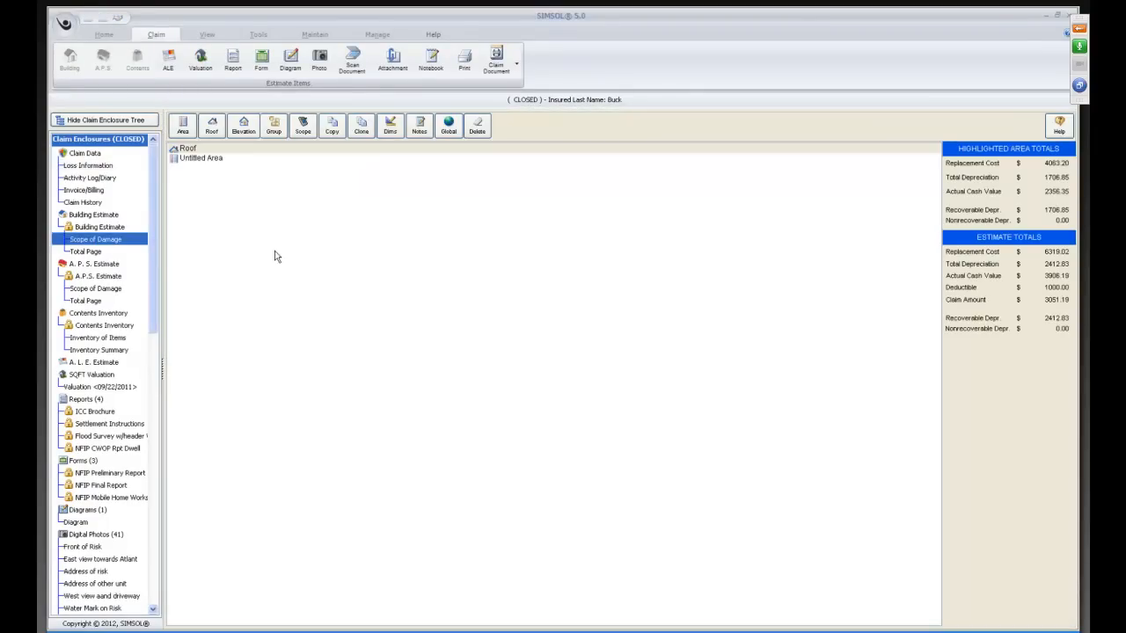
left_click(109, 121)
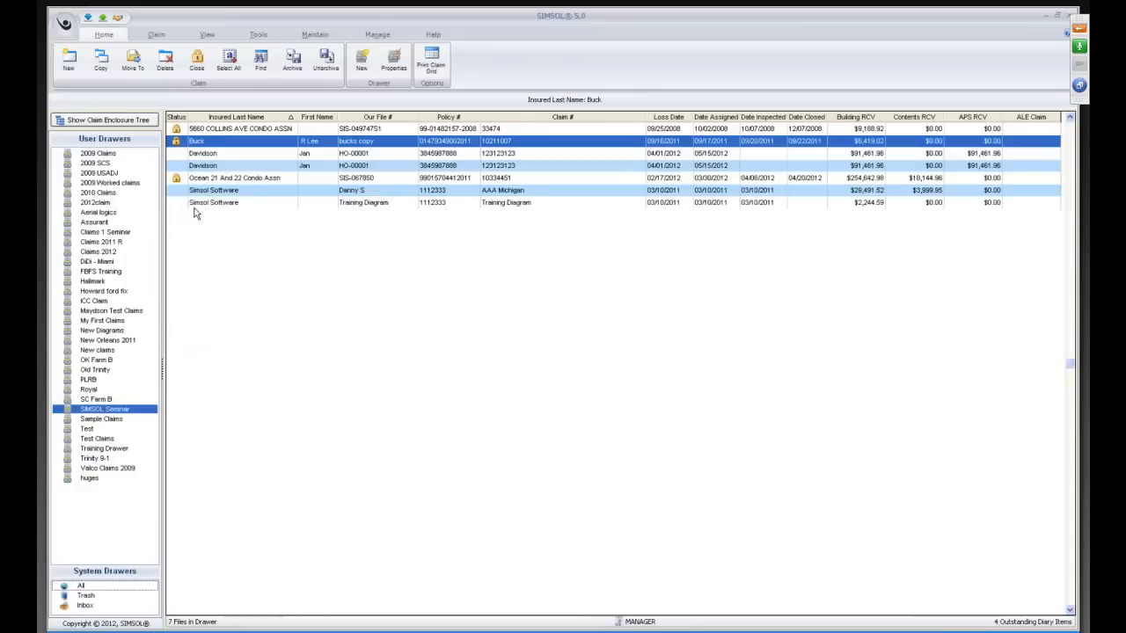
Open The Decoplage Condo Assn Inc claim from the 2010 Claims drawer and view its building Scope of Damage.
left_click(99, 193)
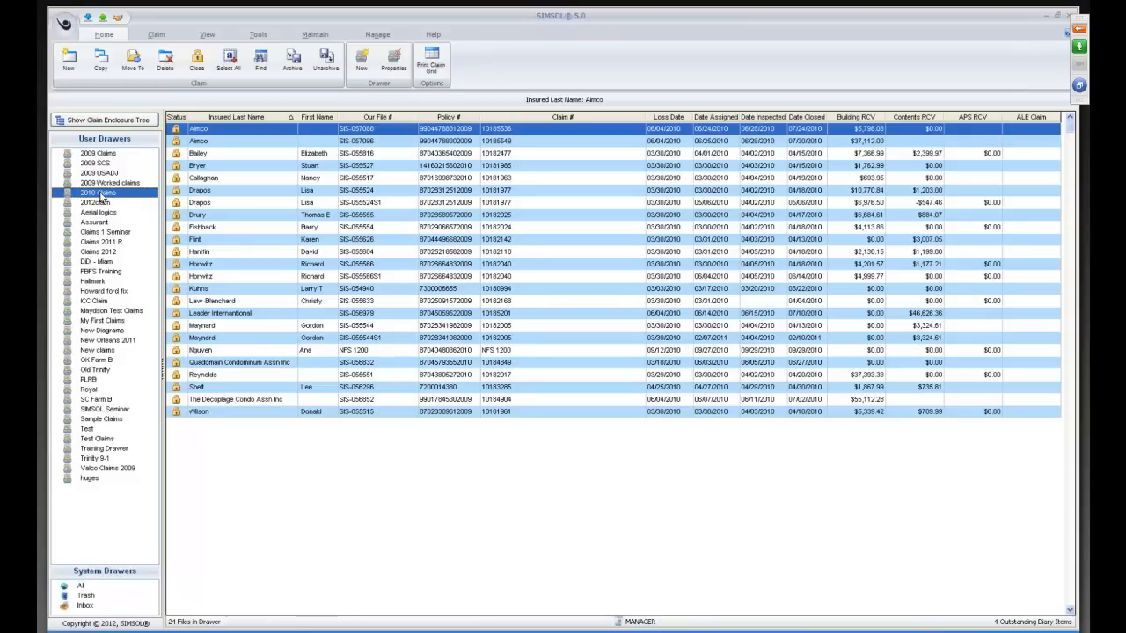
left_click(229, 401)
double_click(229, 400)
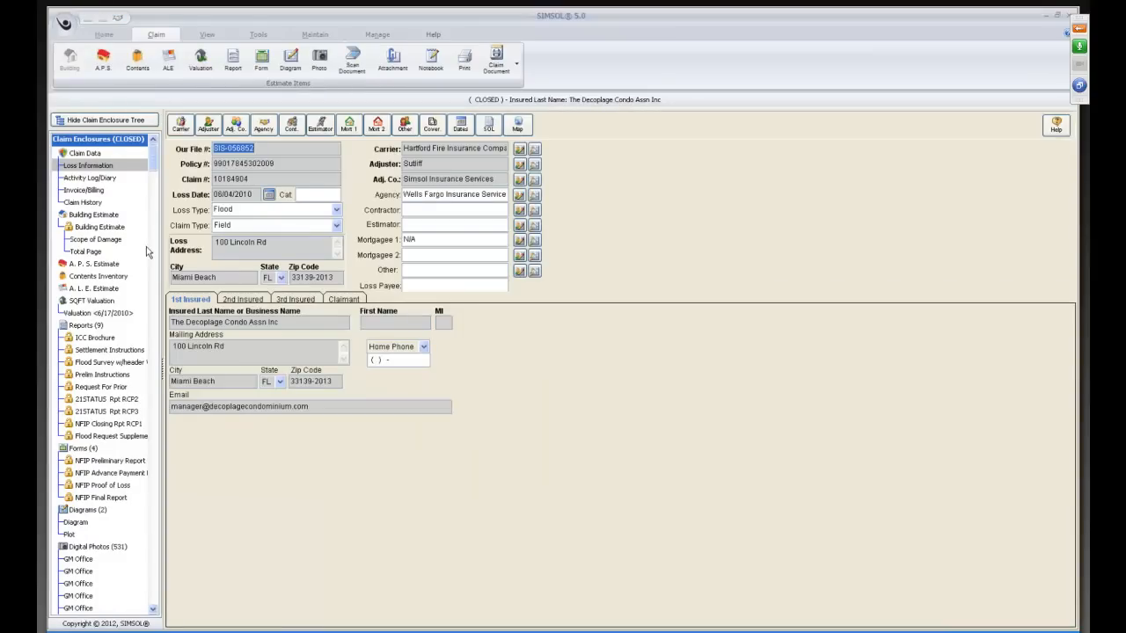
left_click(95, 239)
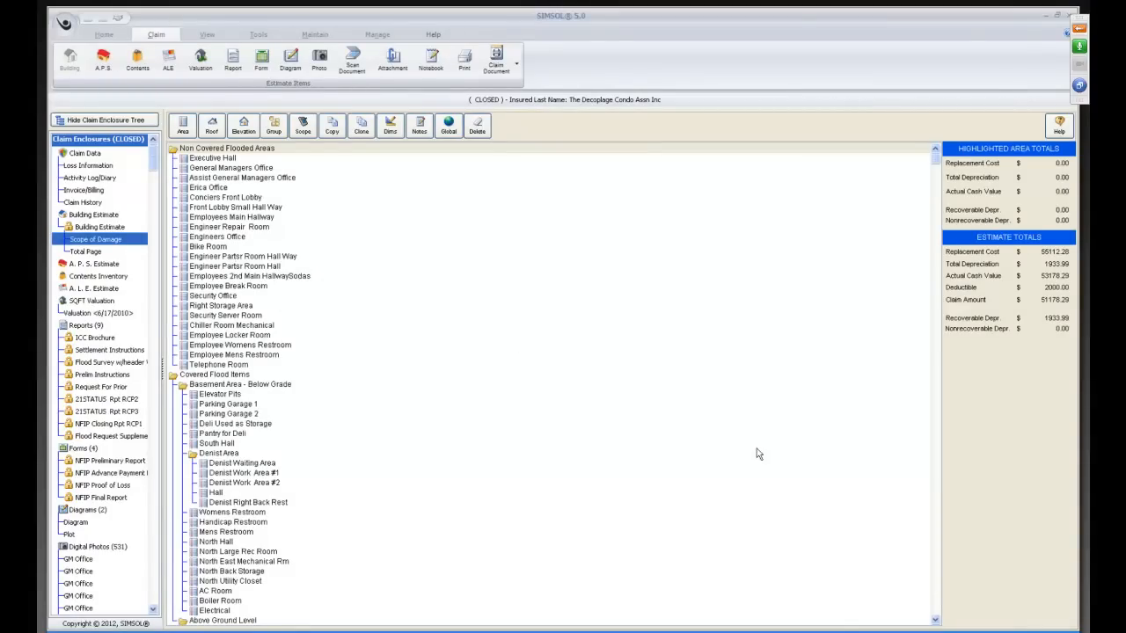
Copy the Covered Flood Items group, including its contents, from the Decoplage estimate for use in another estimate.
left_click(936, 620)
left_click(935, 151)
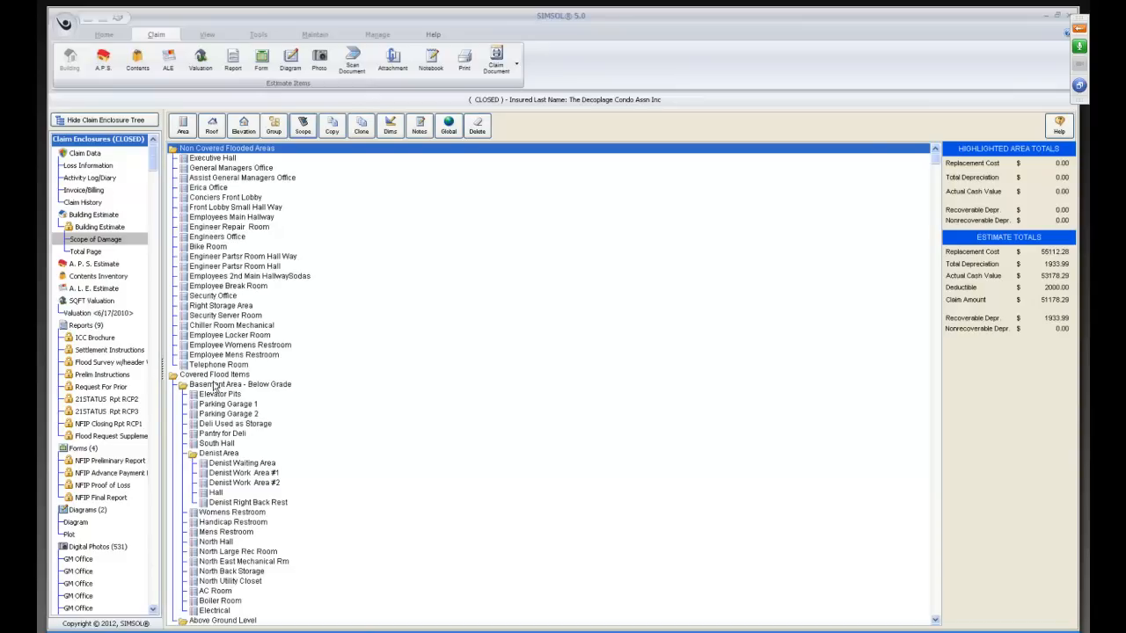
left_click(174, 377)
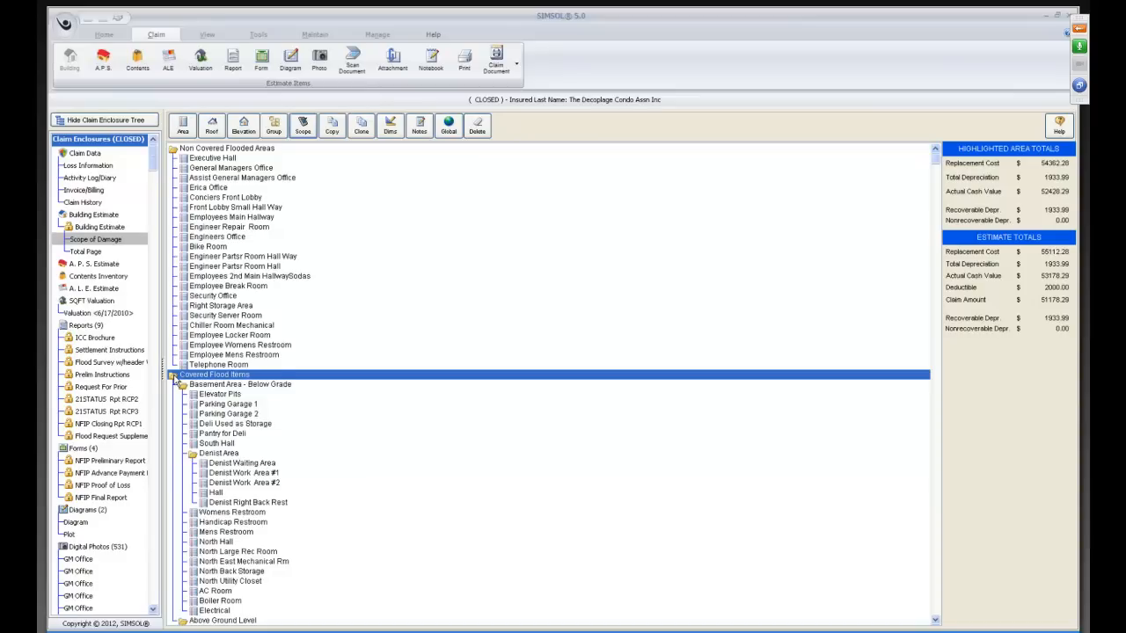
right_click(173, 377)
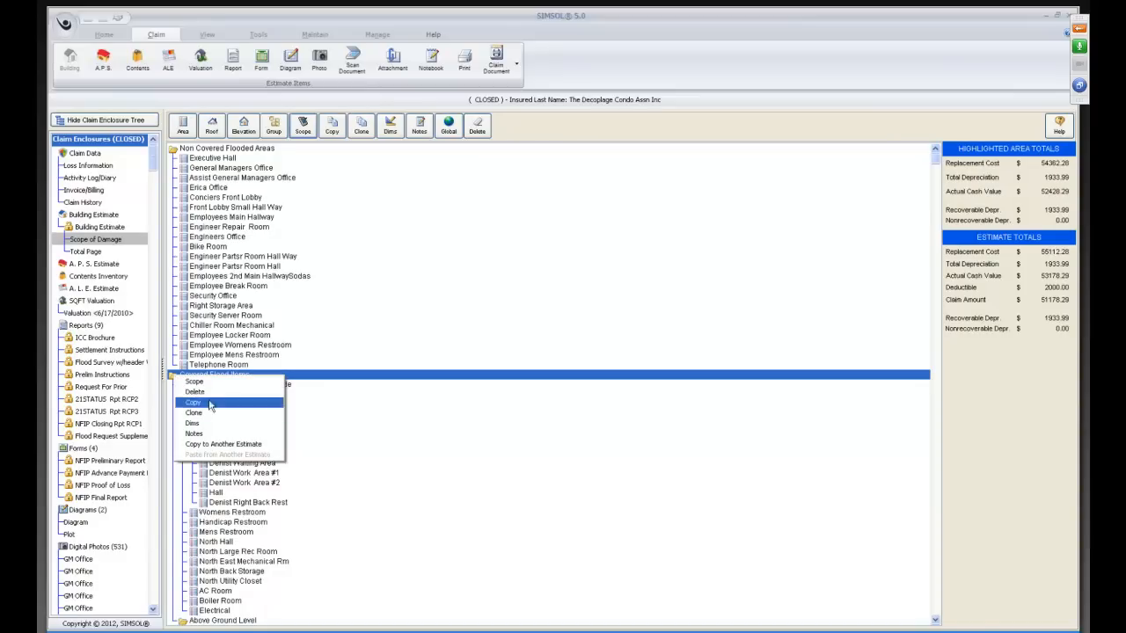
left_click(224, 446)
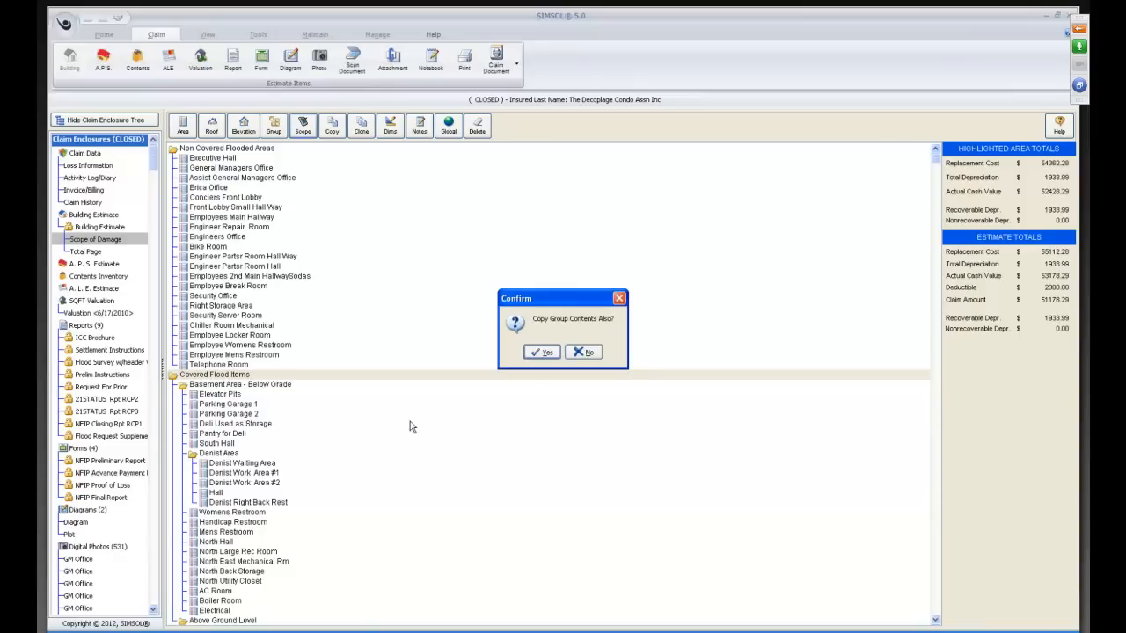
left_click(541, 355)
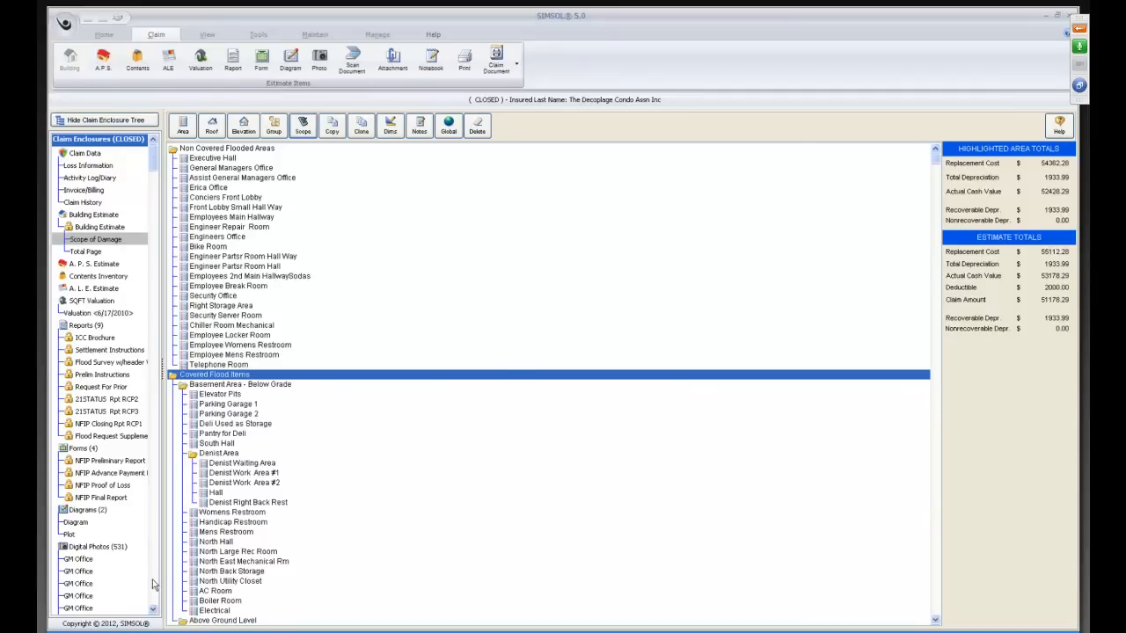
Open the Ocean 21 And 22 Condo Assn claim from the SIMSOL Seminar drawer and display its building Scope of Damage.
left_click(130, 120)
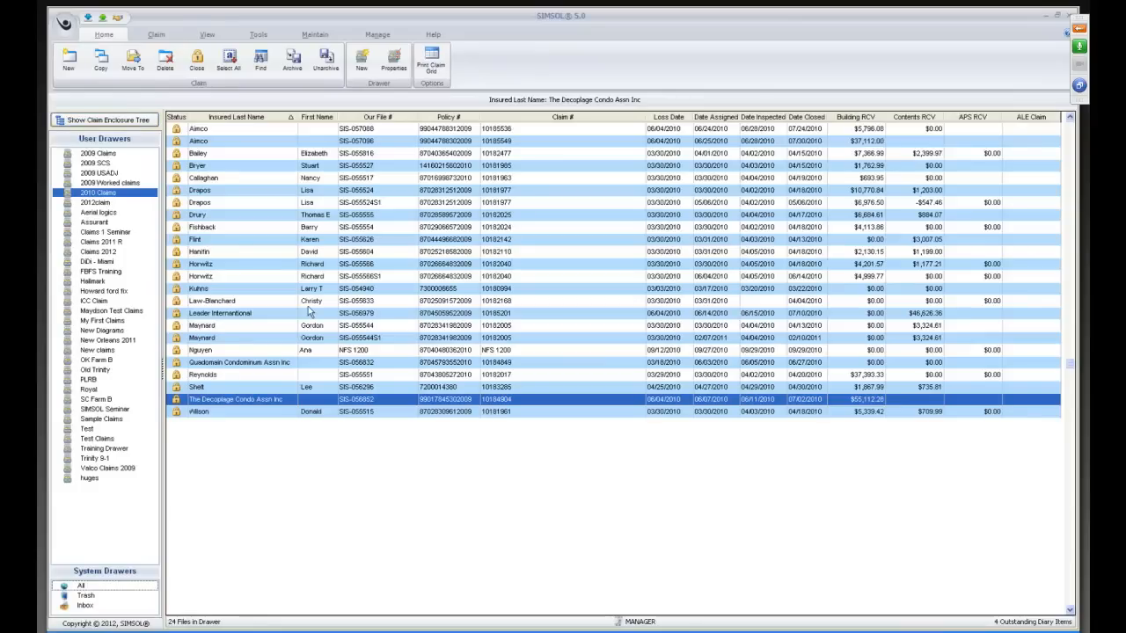
left_click(97, 410)
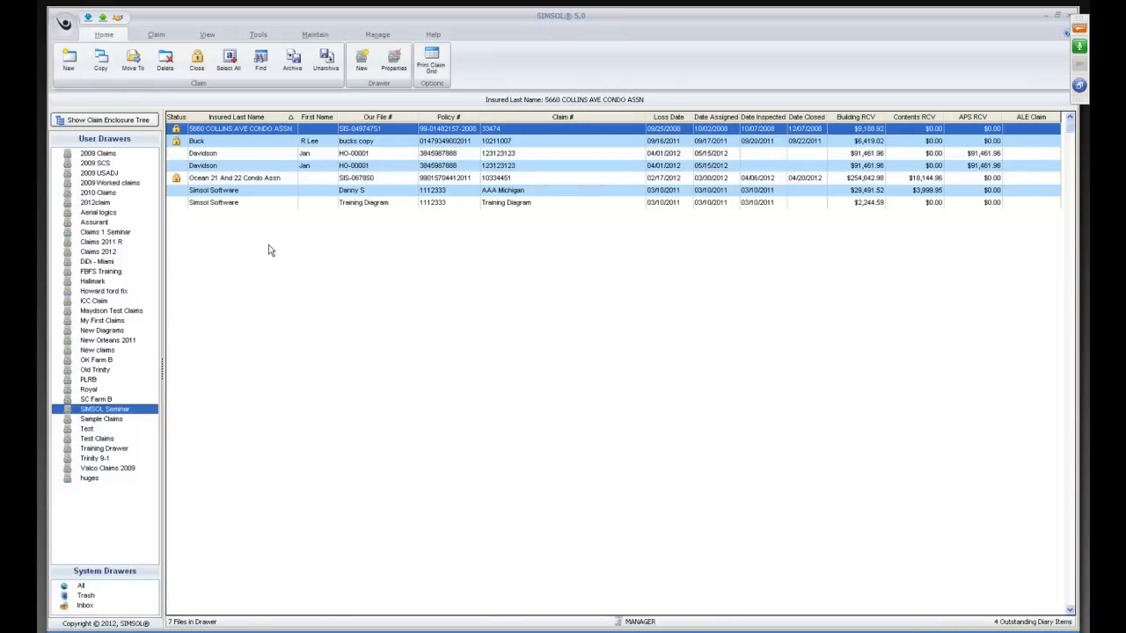
left_click(211, 182)
double_click(211, 182)
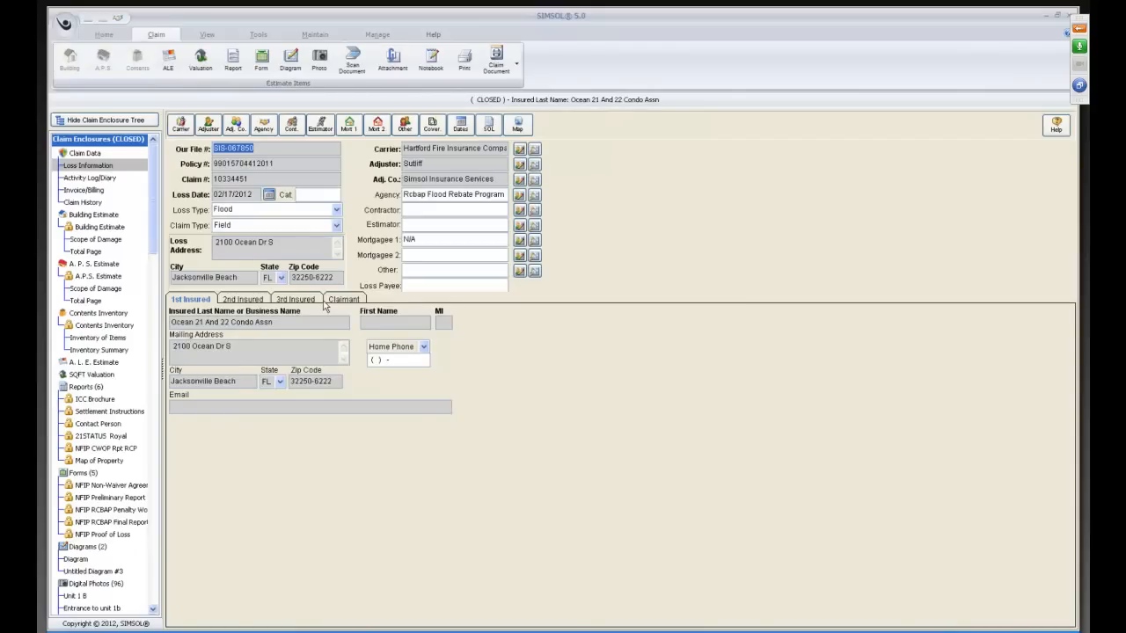
left_click(79, 339)
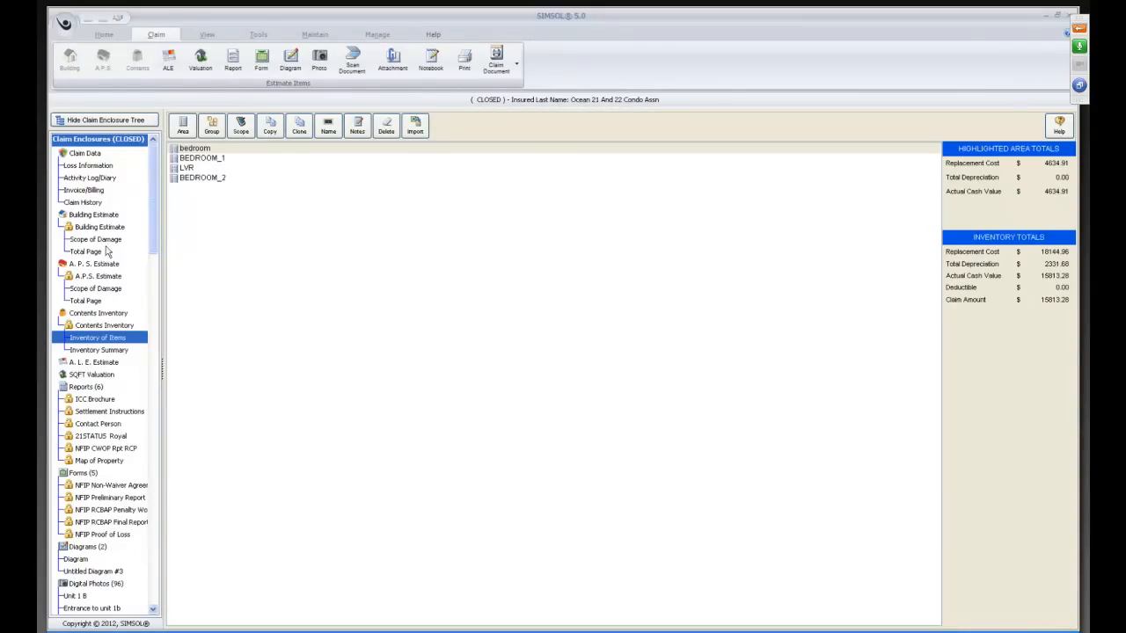
left_click(97, 239)
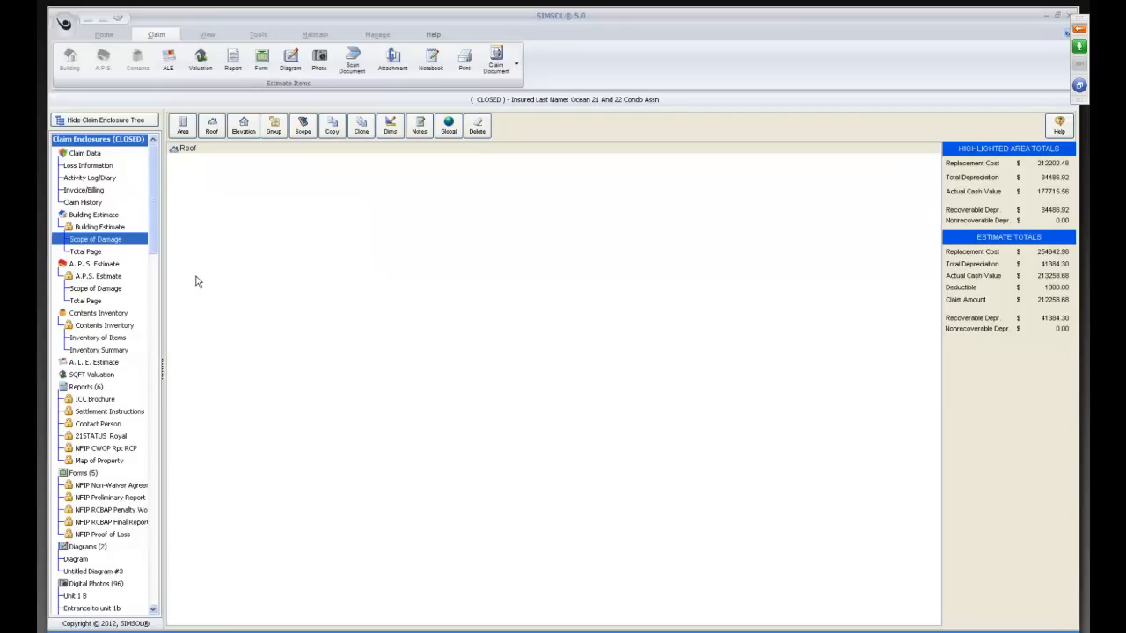
Paste the copied Covered Flood Items group into this claim's Scope of Damage and confirm.
right_click(214, 187)
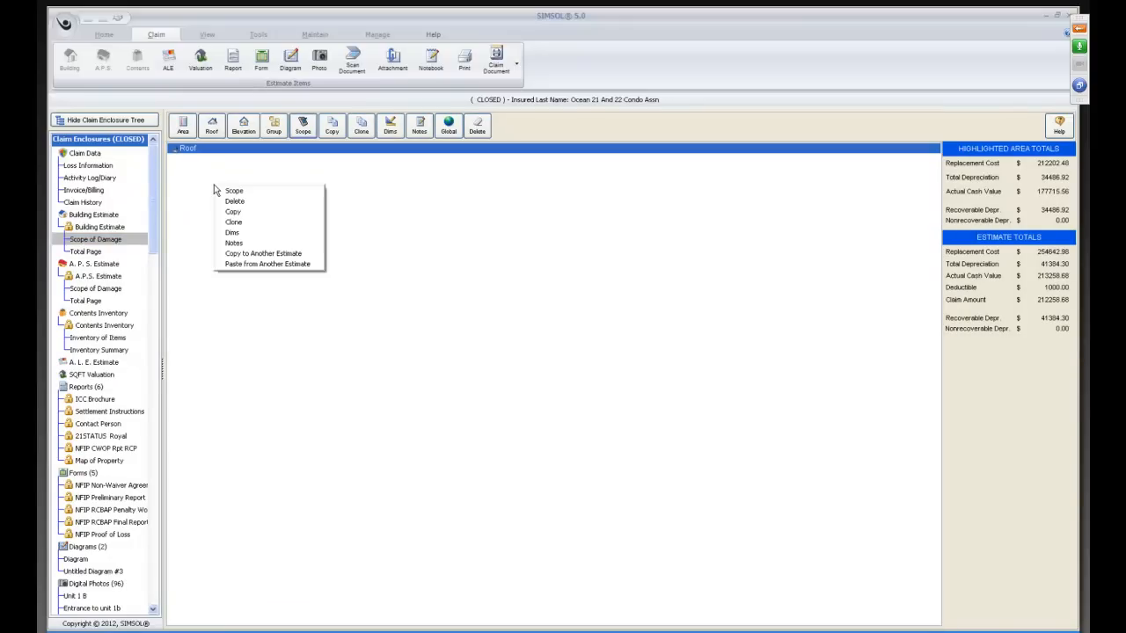
left_click(256, 266)
left_click(537, 355)
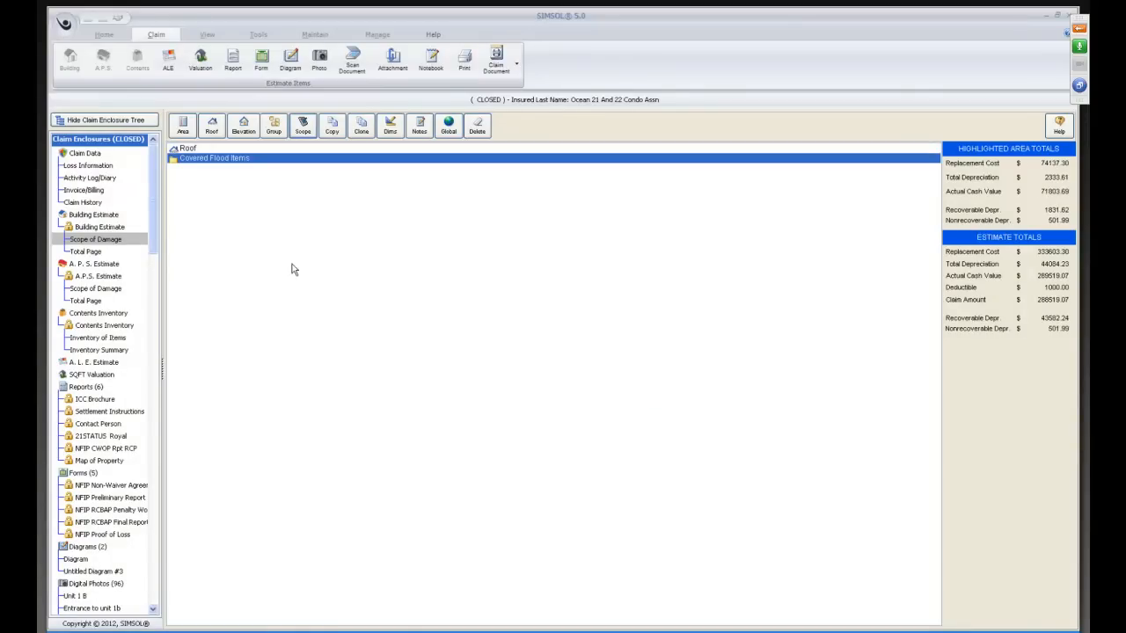
Expand Covered Flood Items, its basement and above-ground groups, and the restaurant, swim wear, pizza bar, optics and Wallgreens subgroups to examine their areas.
double_click(215, 159)
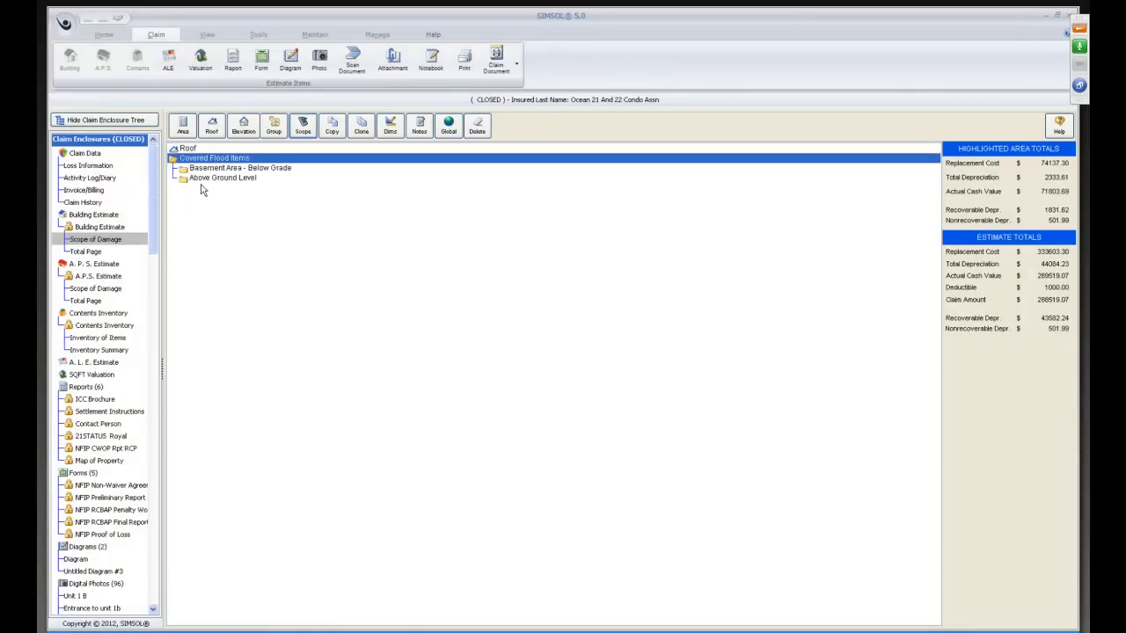
double_click(200, 169)
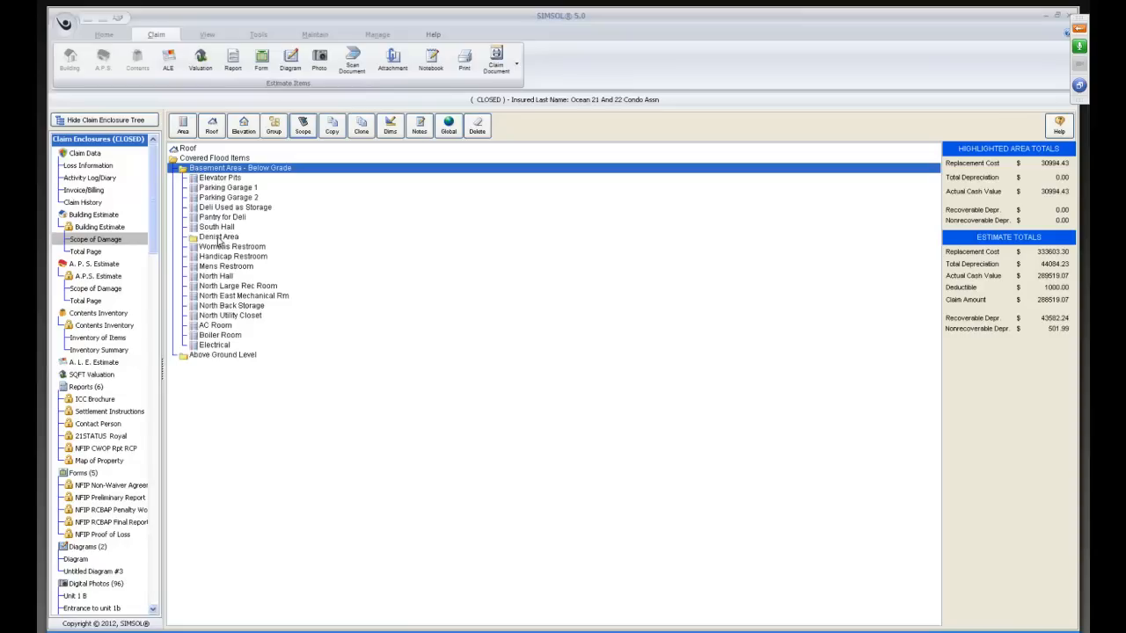
double_click(202, 355)
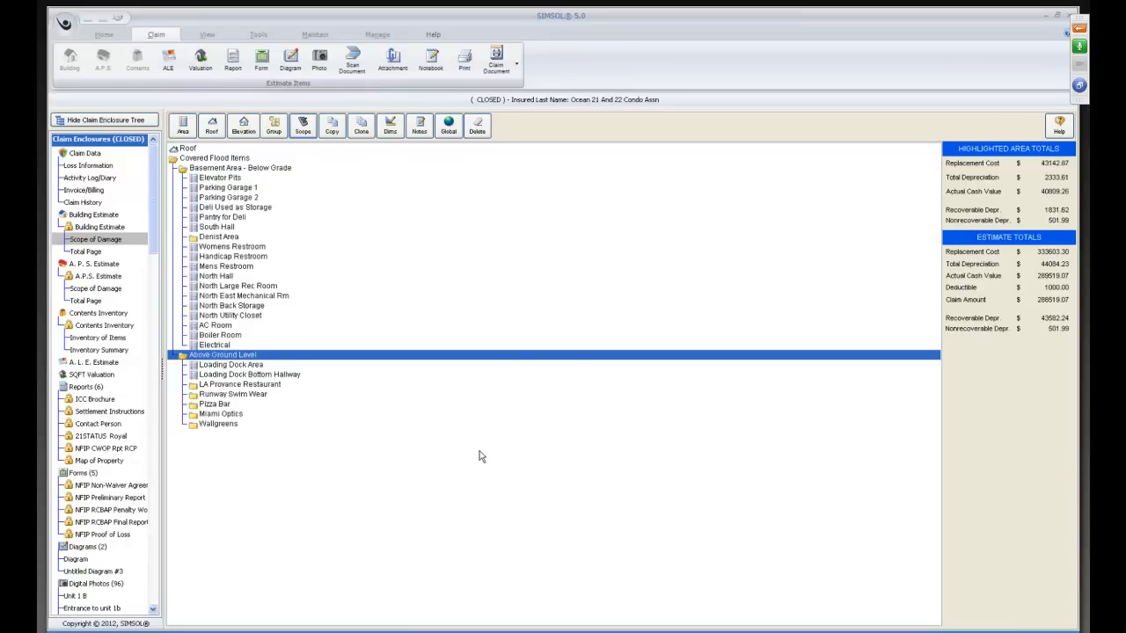
double_click(221, 385)
double_click(233, 454)
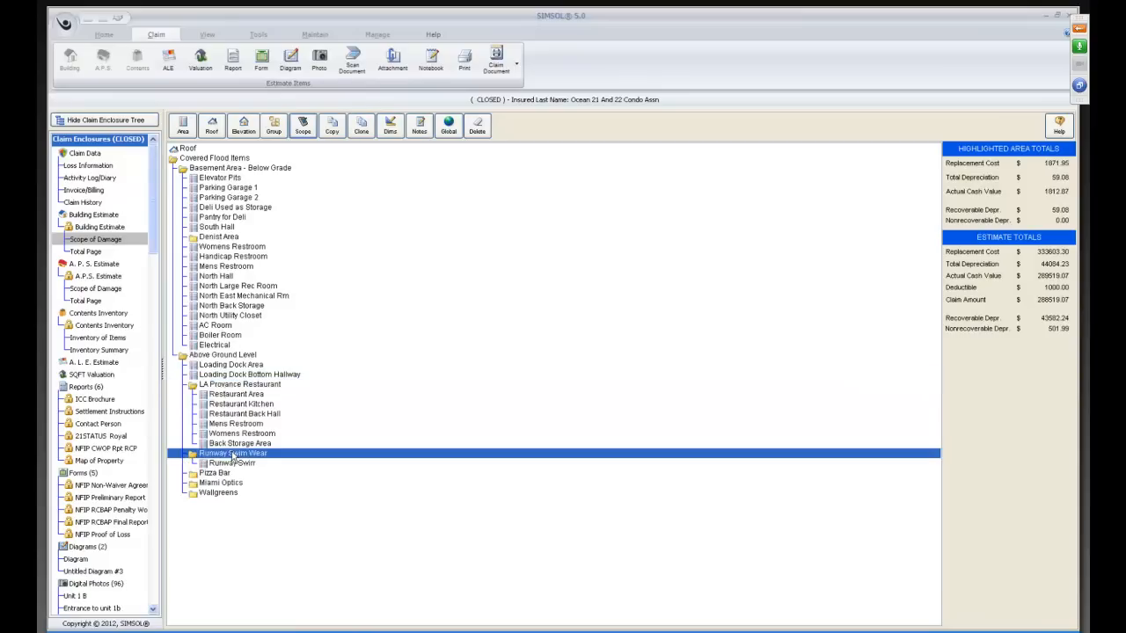
double_click(215, 474)
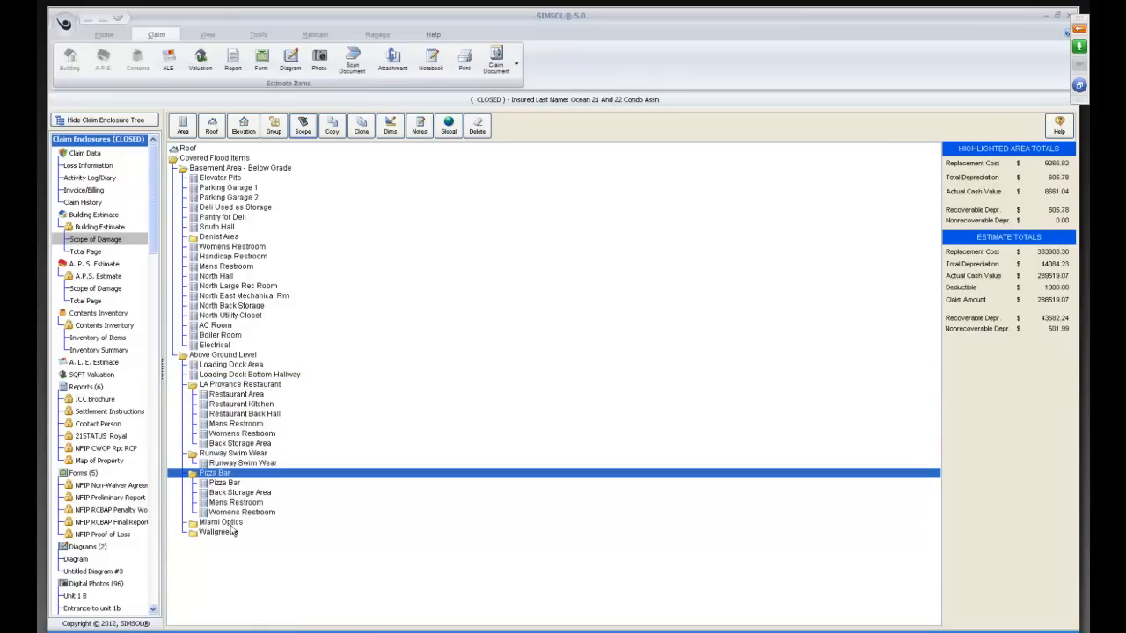
double_click(231, 525)
double_click(222, 563)
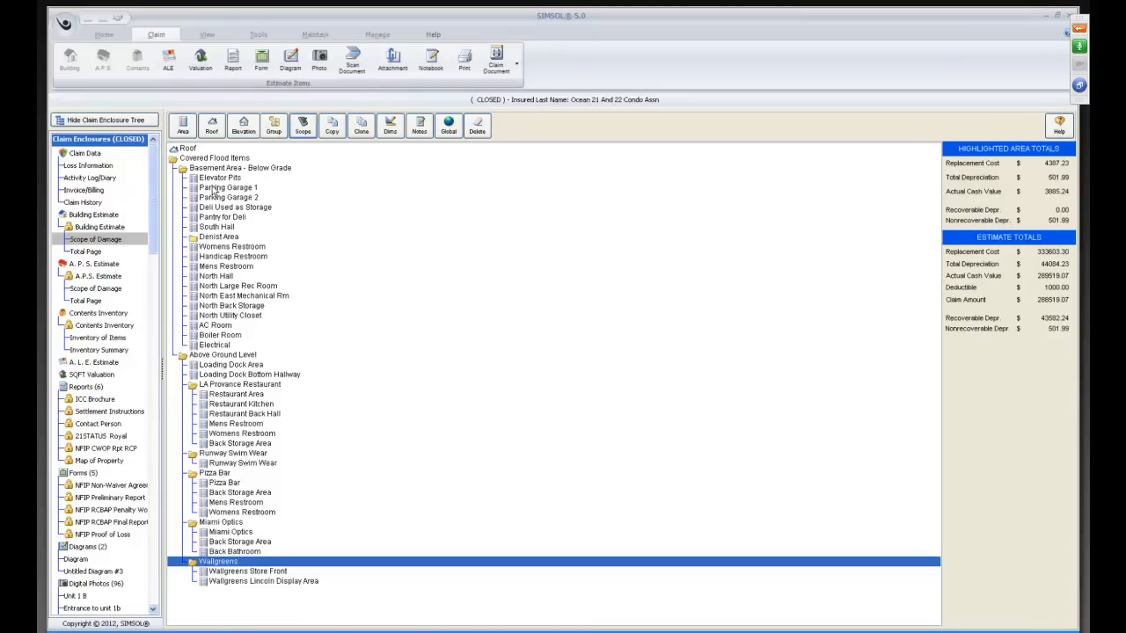
Add a new group named Unit 1 to the Scope of Damage.
left_click(274, 130)
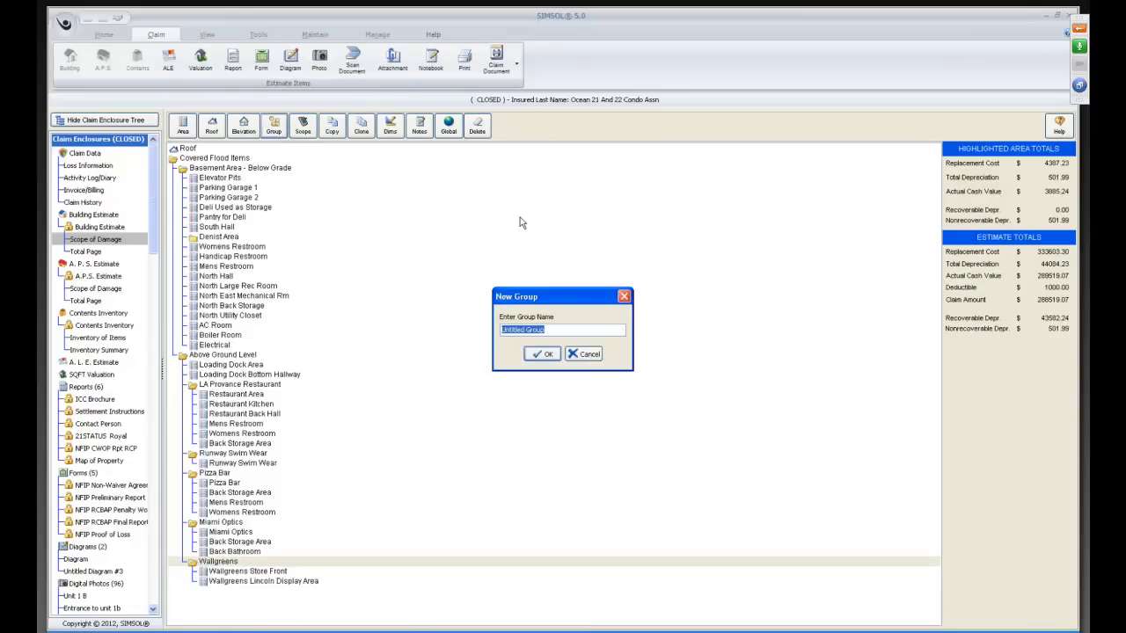
key("BackSpace")
type("Unit 1")
left_click(542, 356)
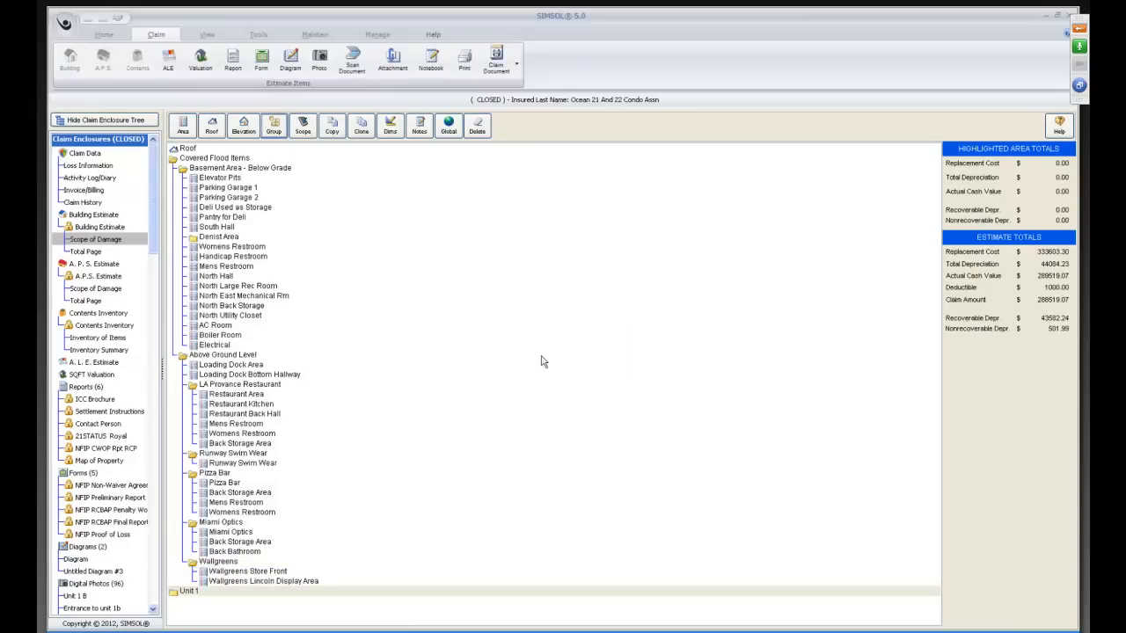
Add a Living Room area to the Unit 1 group with a length of 20' and a width of 20'.
left_click(186, 594)
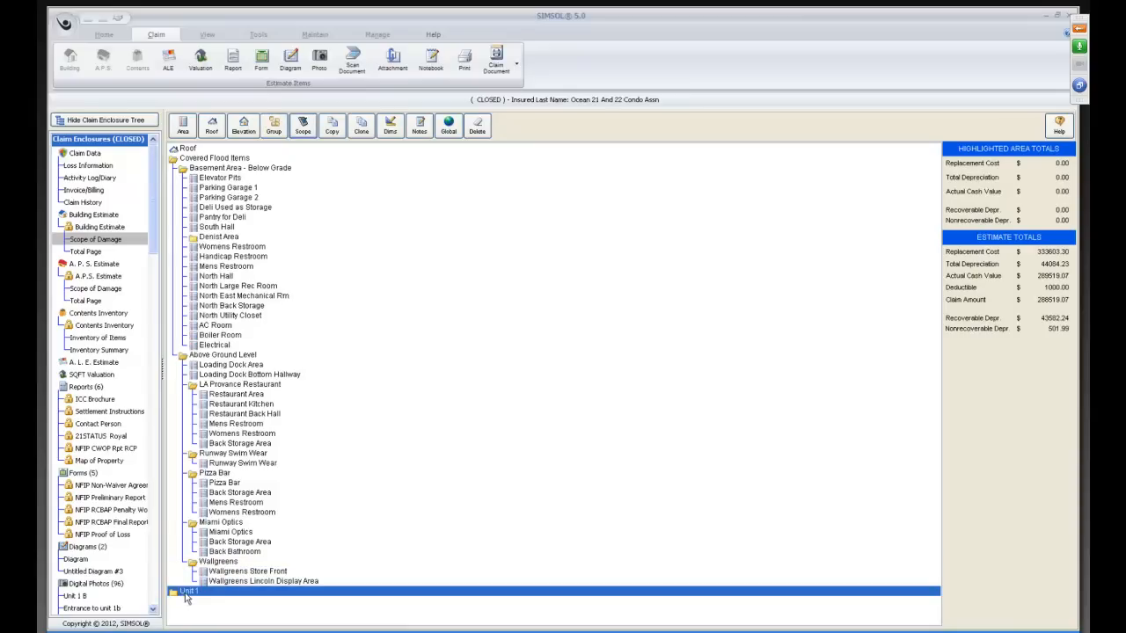
left_click(182, 131)
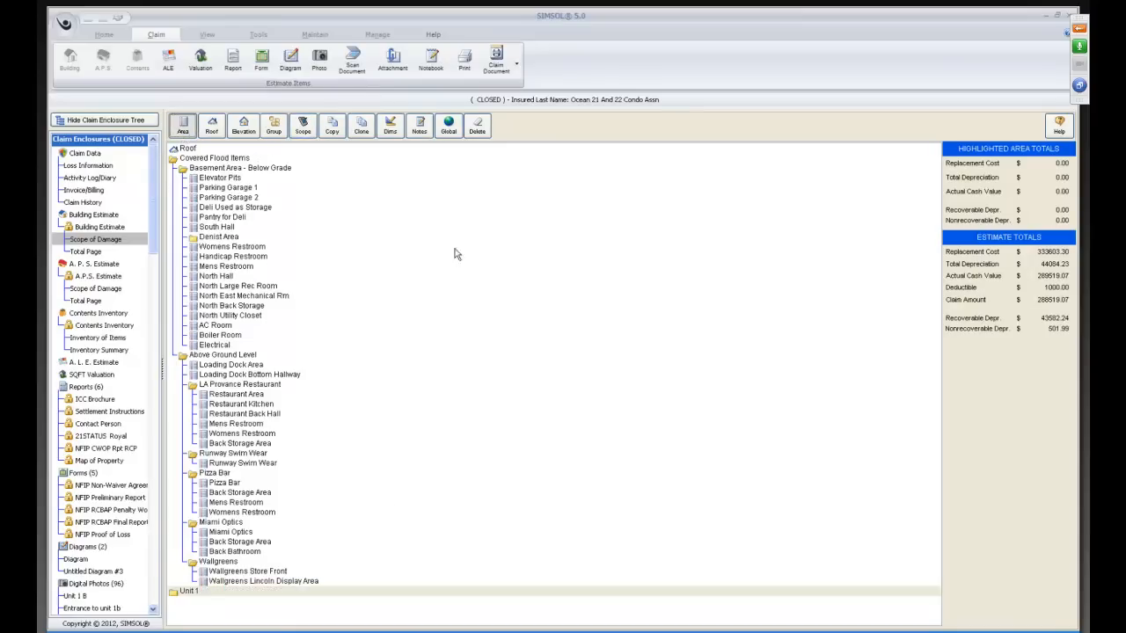
type("Lvi")
key("BackSpace")
key("BackSpace")
type("iving Room")
key("Tab")
type("20")
key("Tab")
type("20")
key("Tab")
key("Tab")
key("Tab")
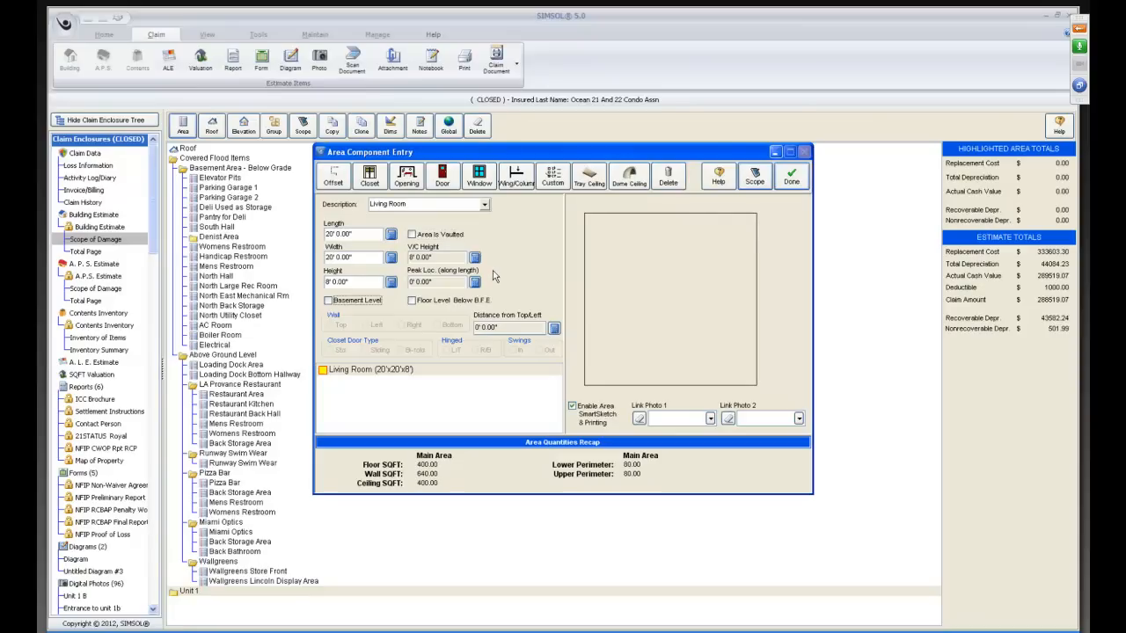
Scope the Living Room by running the macro R/R Bedroom w Cpt dry 4 pnt dr, then check its item list and finish.
left_click(755, 174)
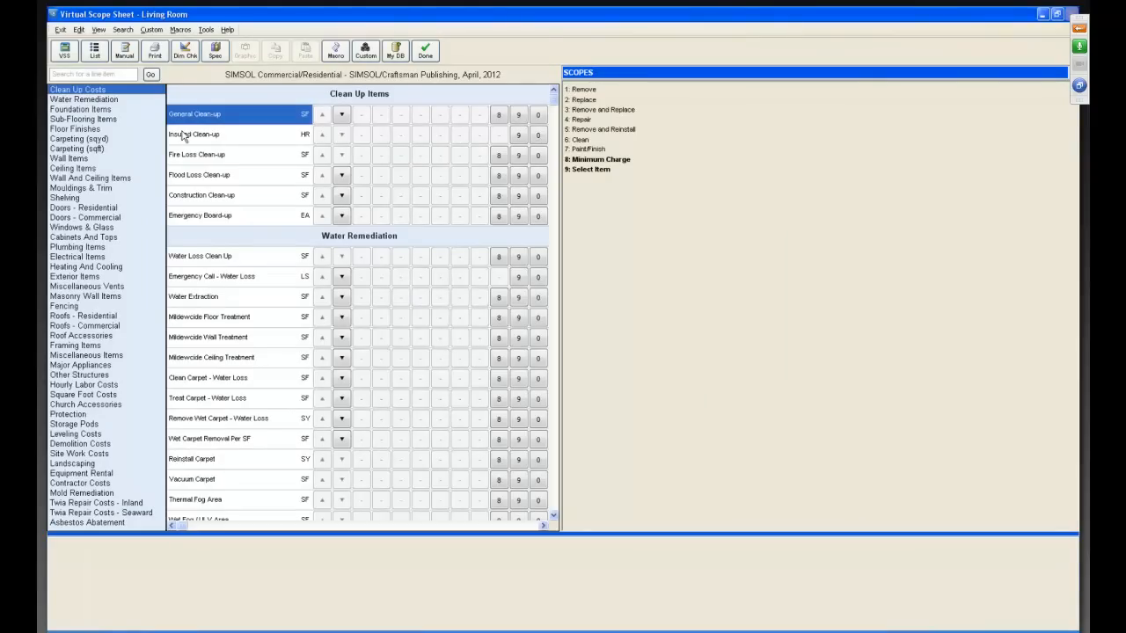
left_click(181, 30)
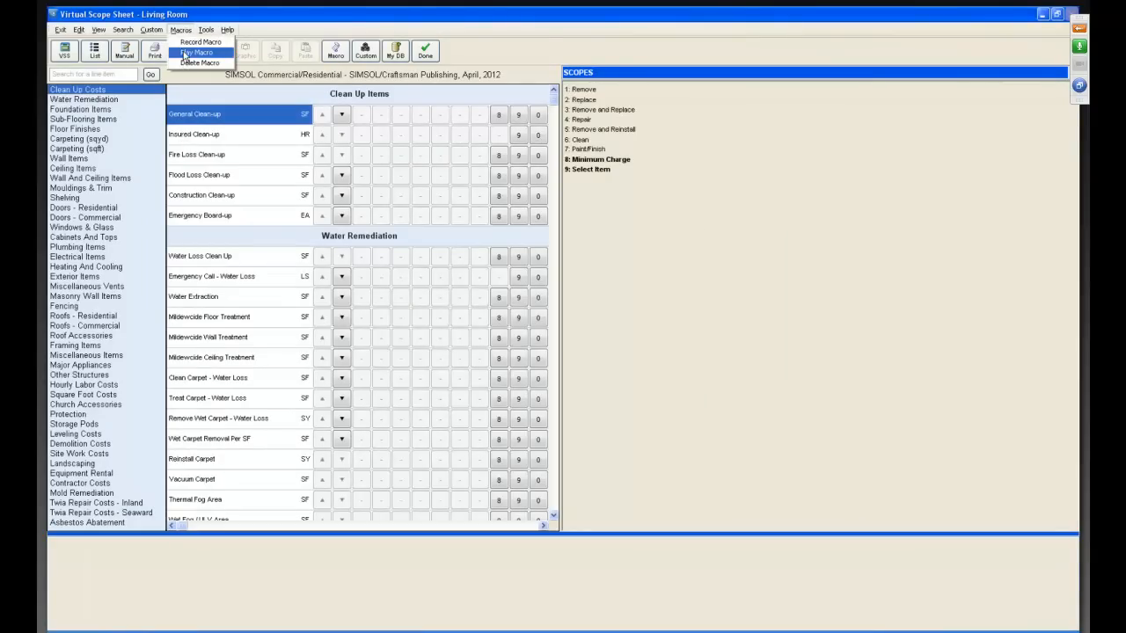
left_click(195, 53)
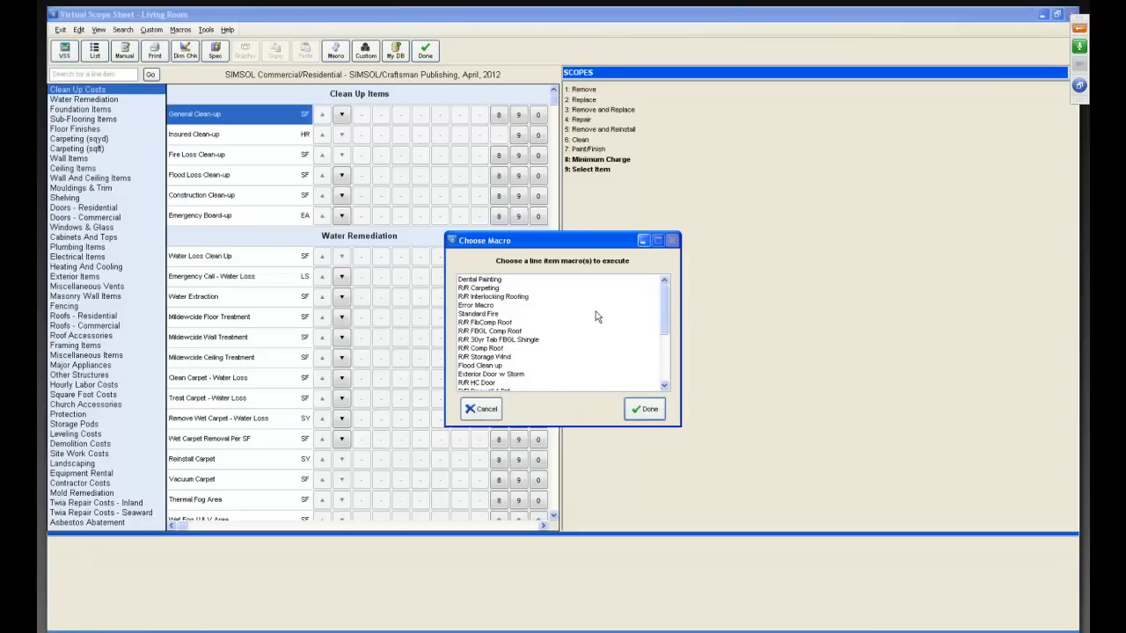
scroll(656, 323, "down", 4)
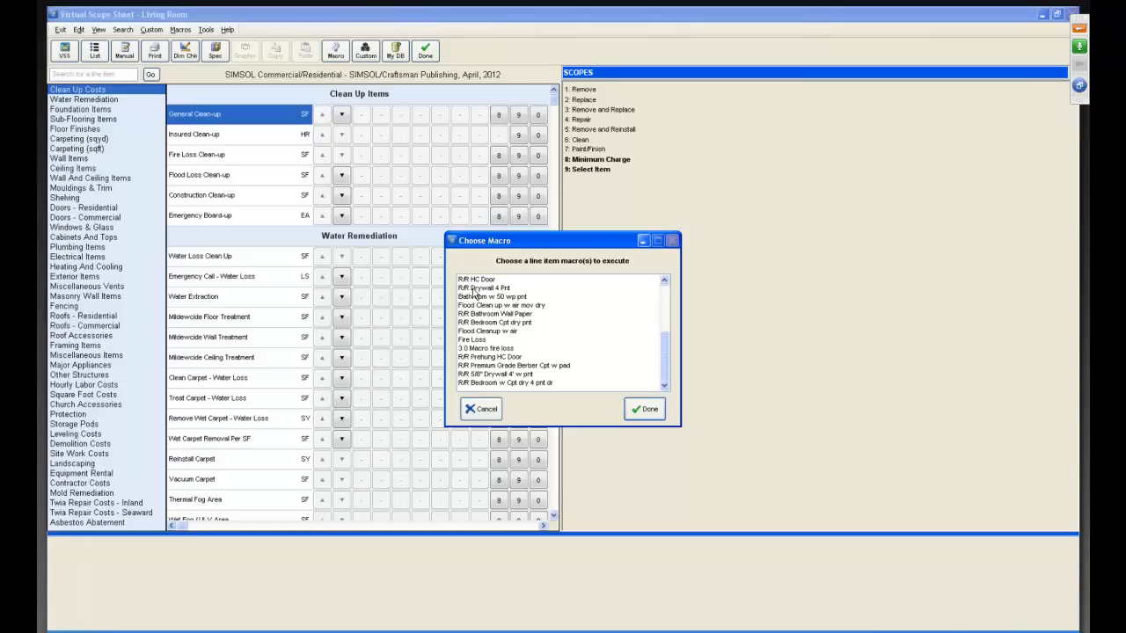
left_click(498, 384)
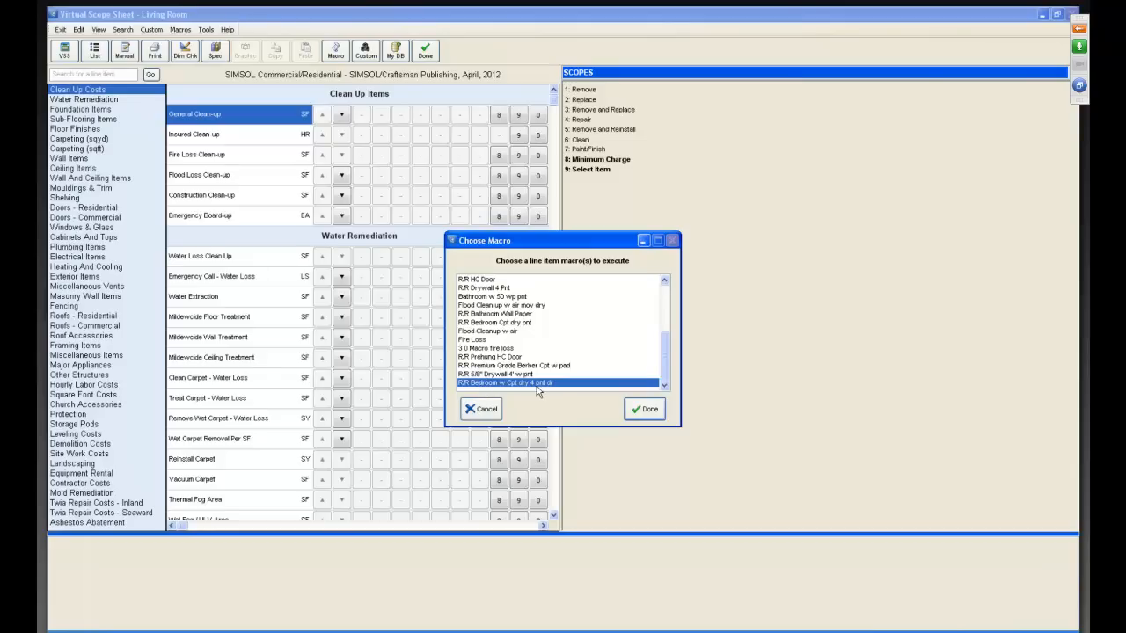
left_click(645, 411)
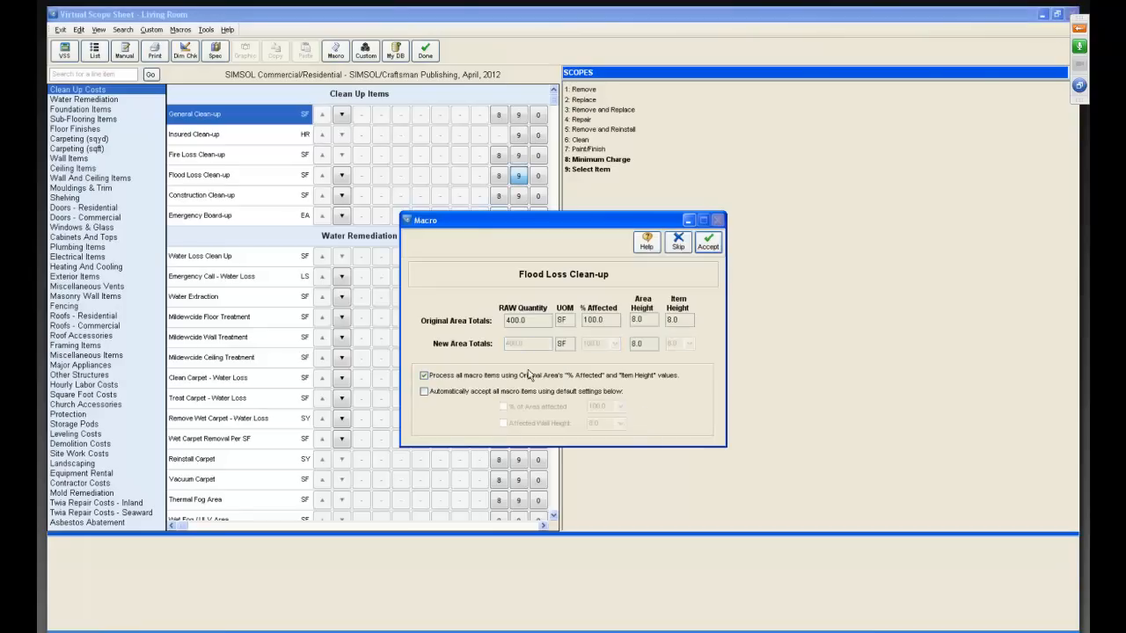
left_click(709, 242)
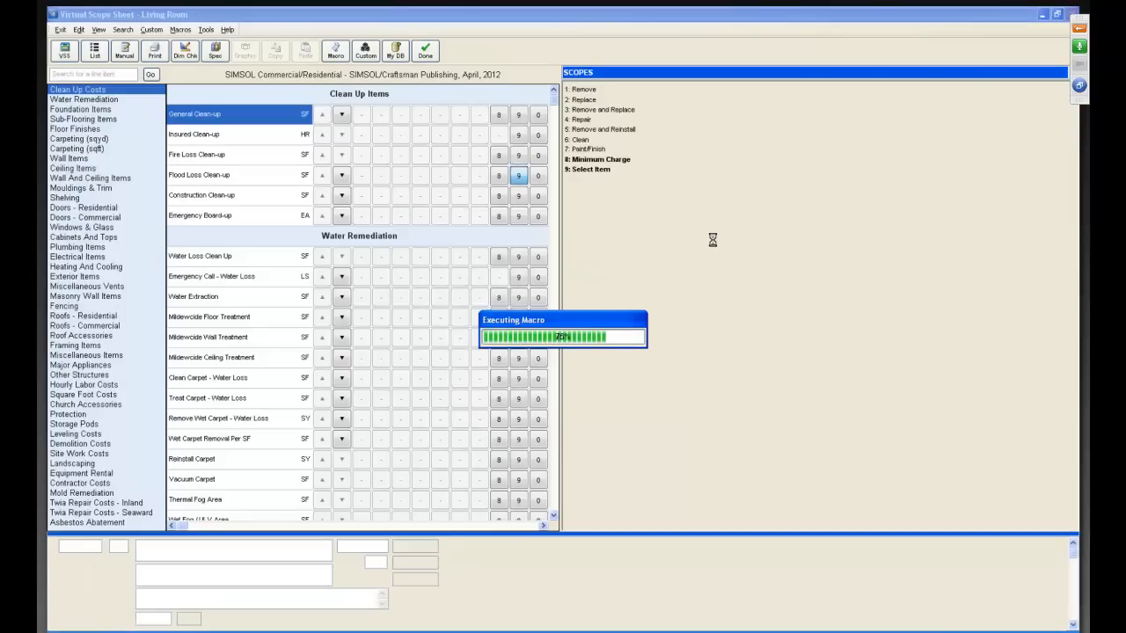
left_click(94, 51)
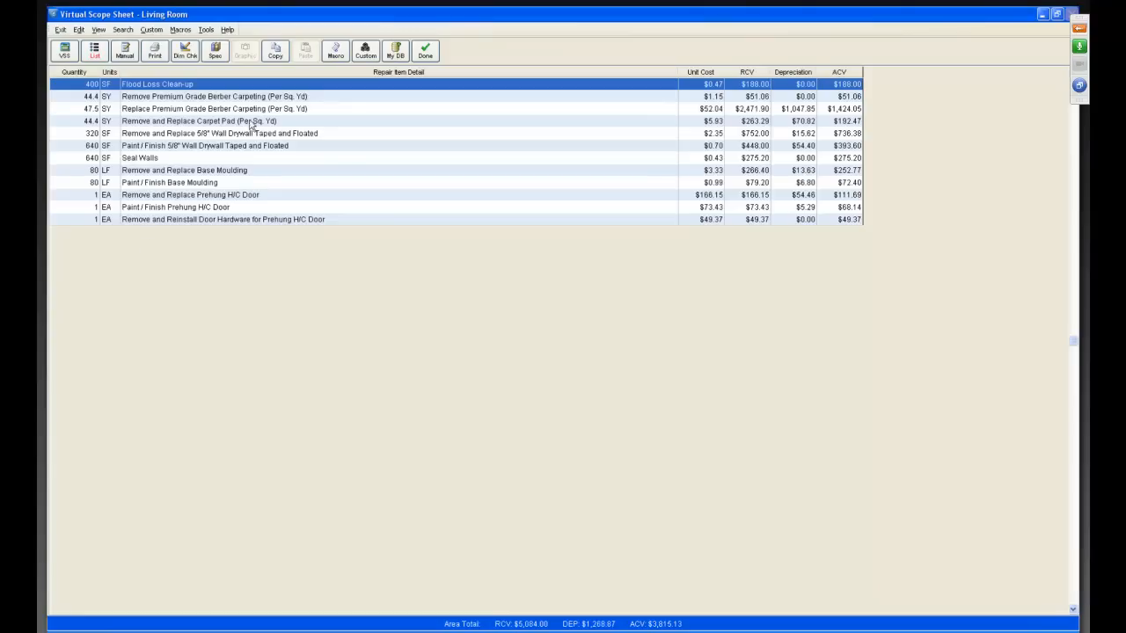
left_click(426, 52)
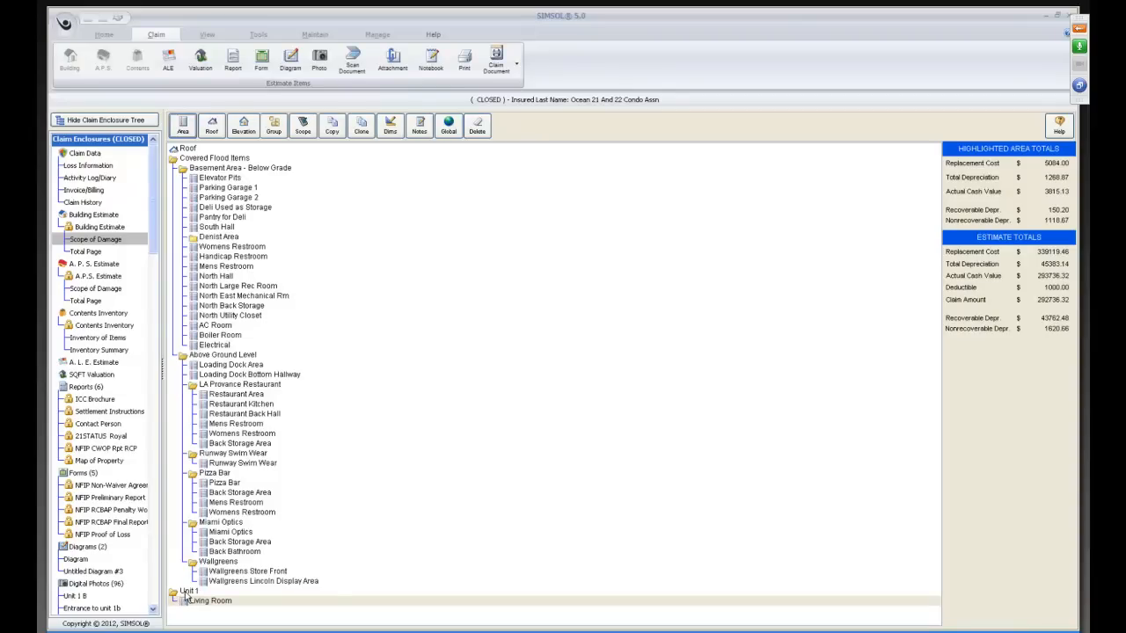
Move the Unit 1 group into the Covered Flood Items group and confirm the move.
left_click_drag(186, 598, 210, 159)
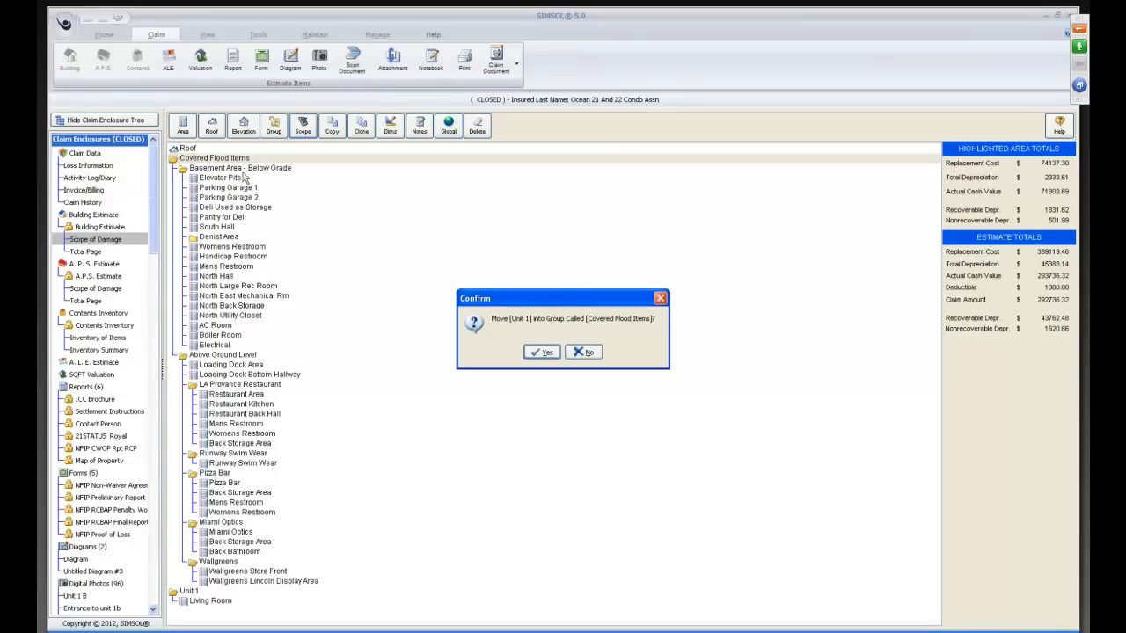
left_click(542, 352)
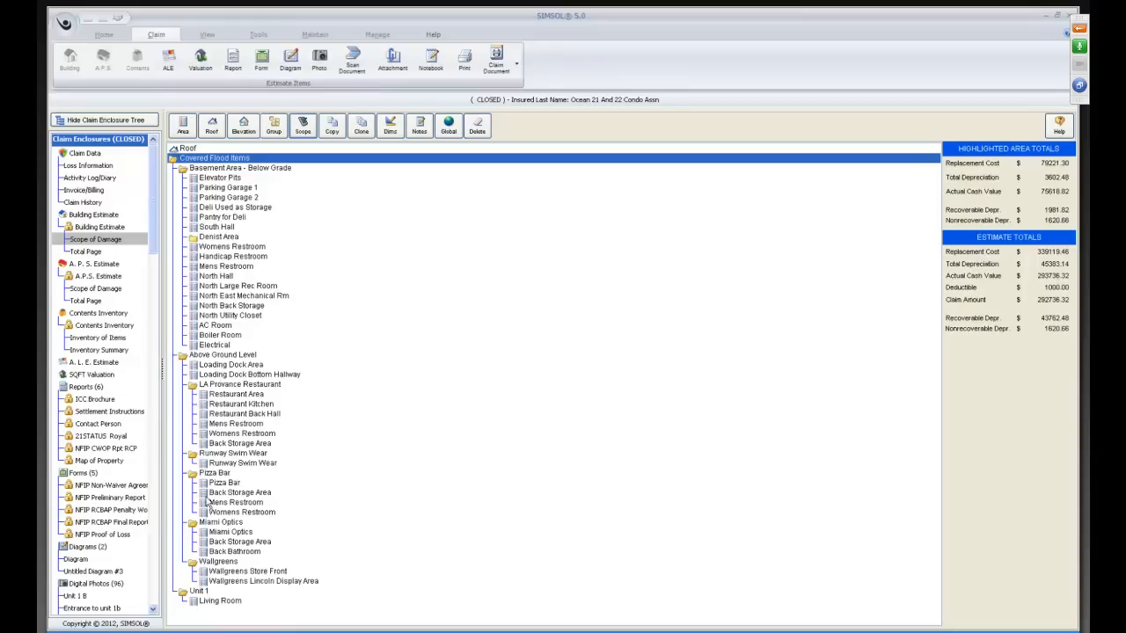
left_click(208, 169)
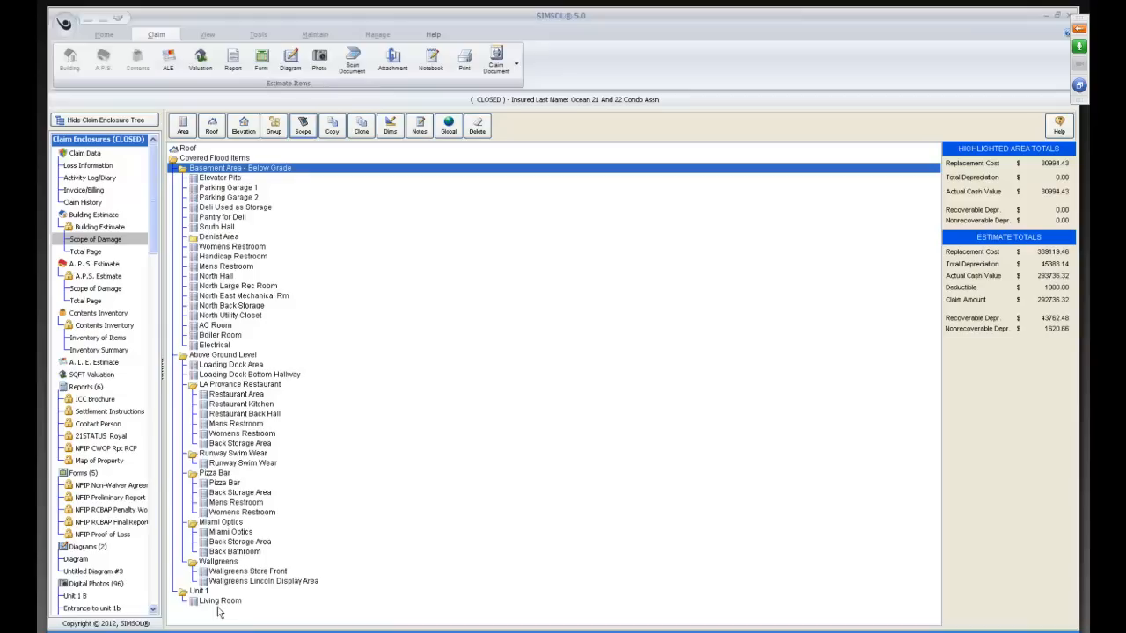
Copy the Unit 1 group together with its contents and name the copy Unit 2.
left_click(193, 595)
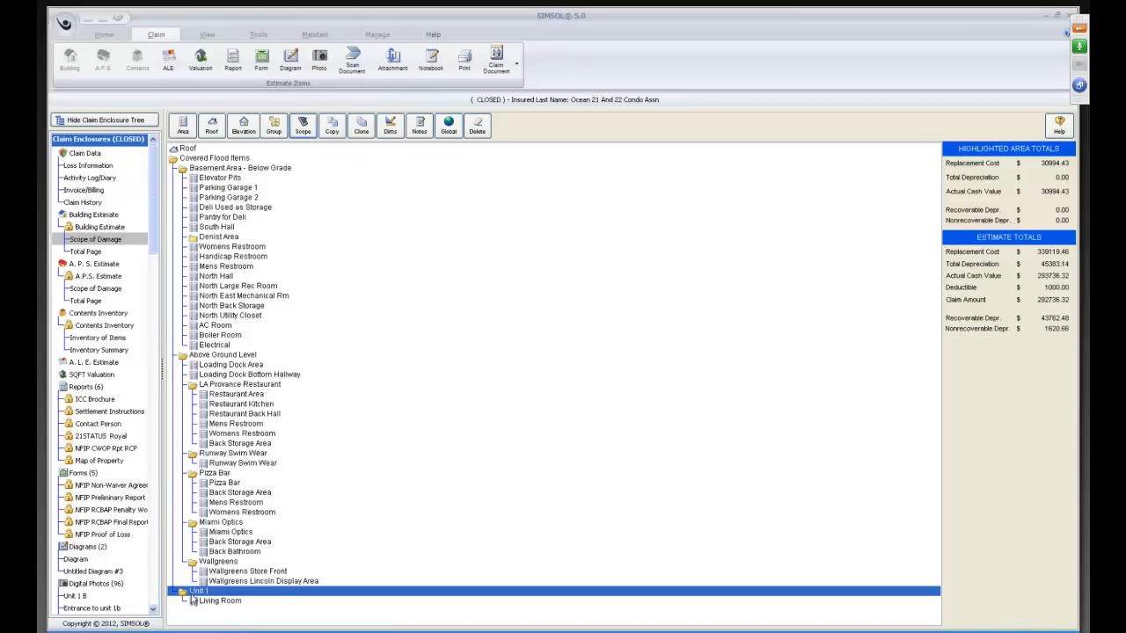
left_click(338, 128)
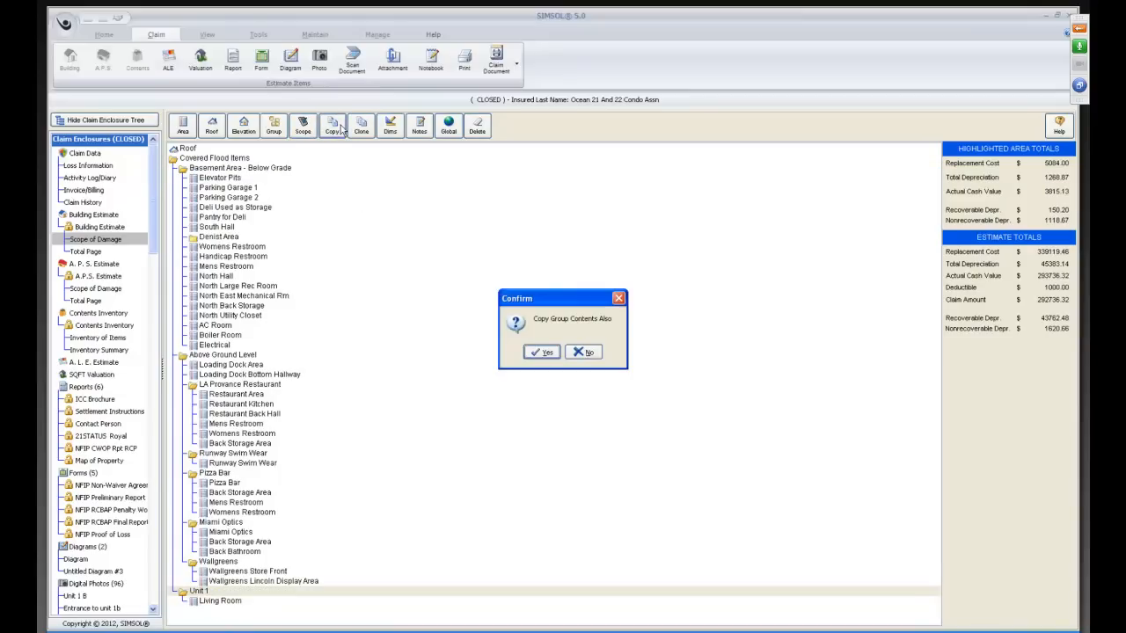
left_click(541, 353)
key("Left")
type("2")
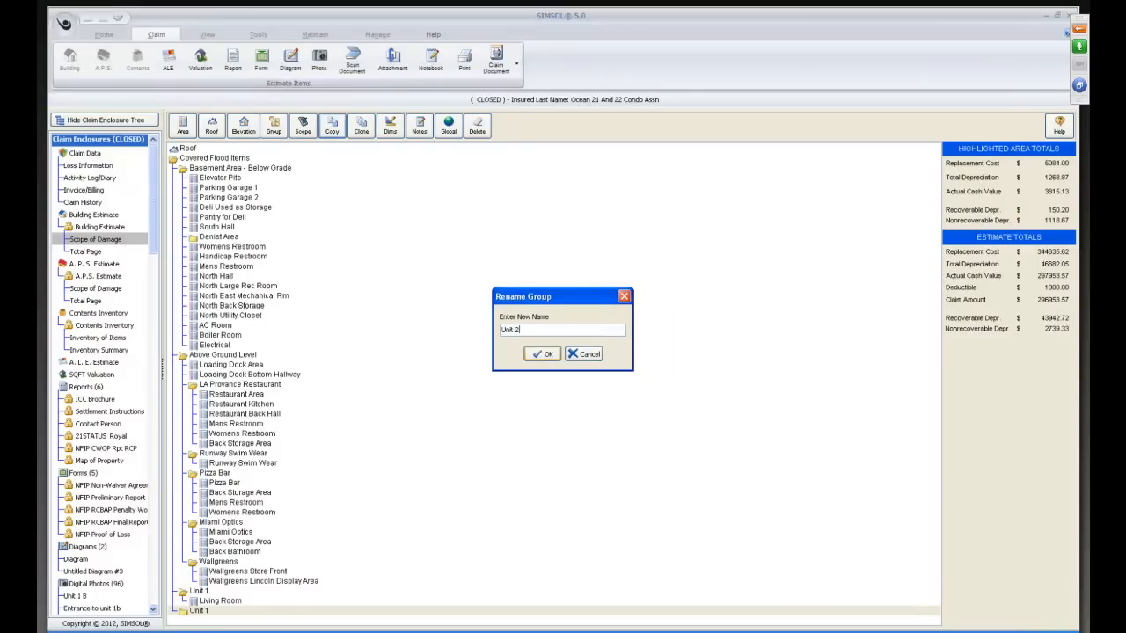
left_click(542, 355)
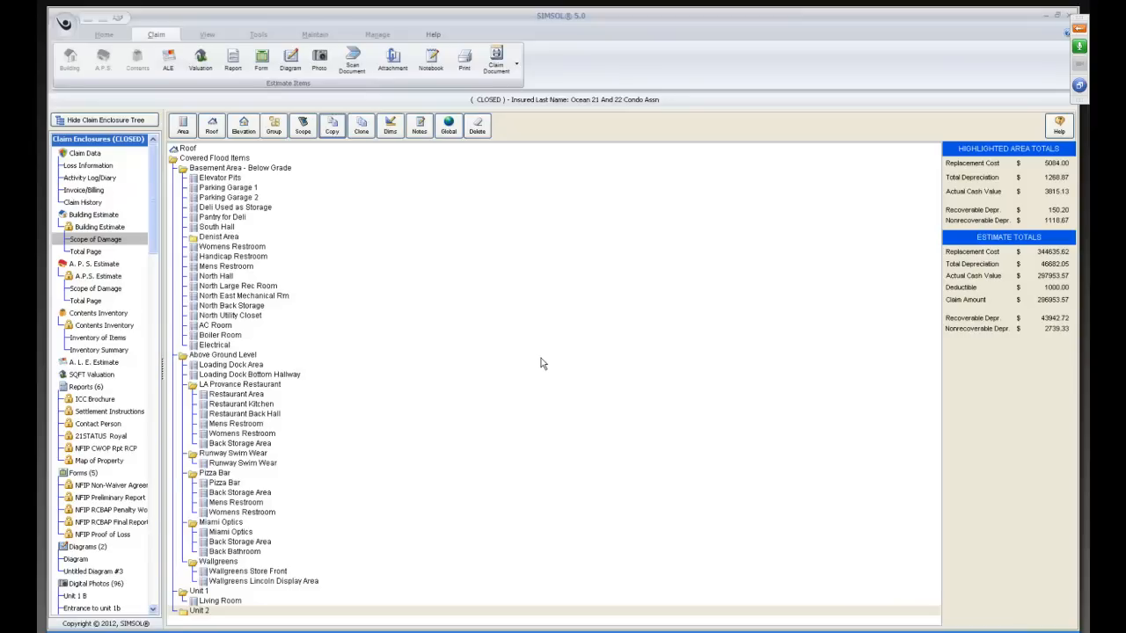
Copy the Living Room's scope items from Flood Loss Clean-up through Seal Walls, and close its scope sheet.
double_click(218, 603)
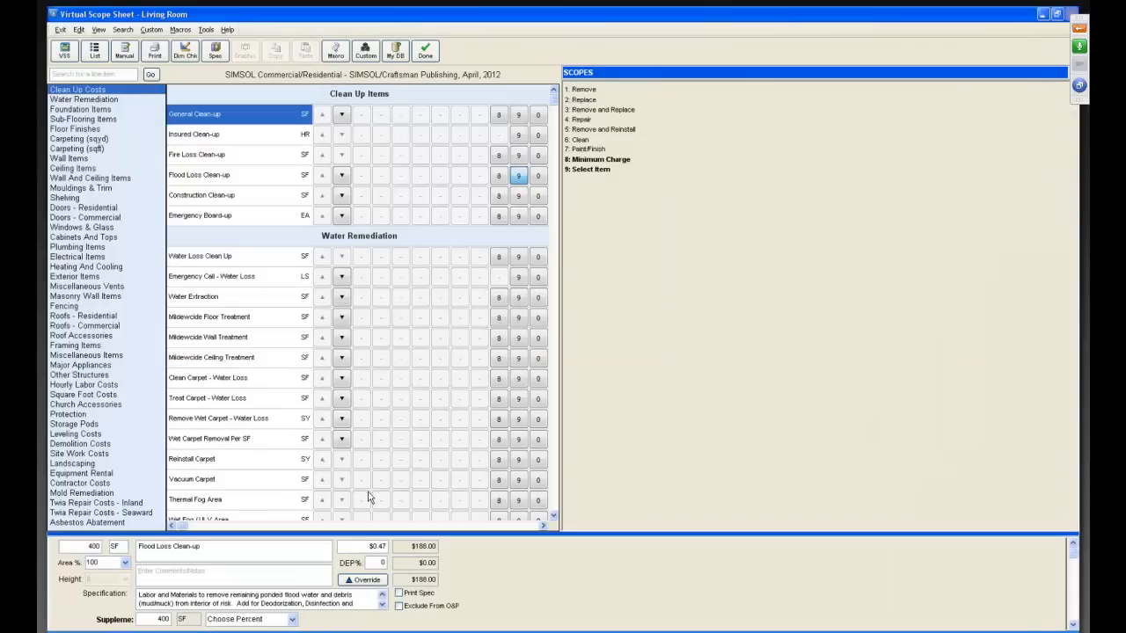
left_click(94, 50)
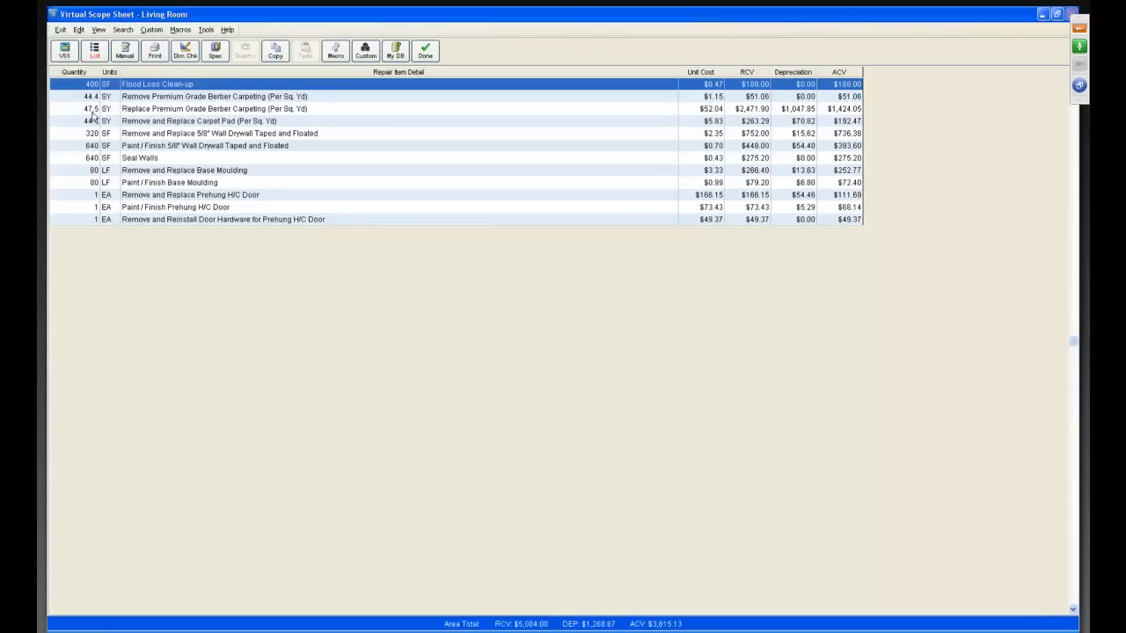
left_click_drag(67, 101, 52, 159)
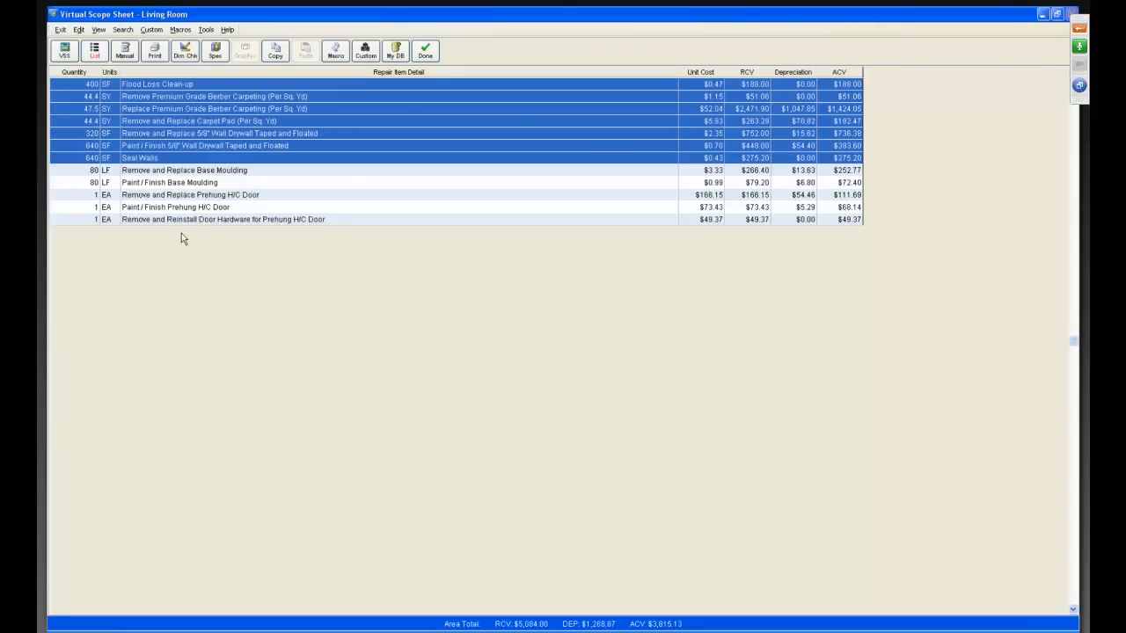
left_click(275, 54)
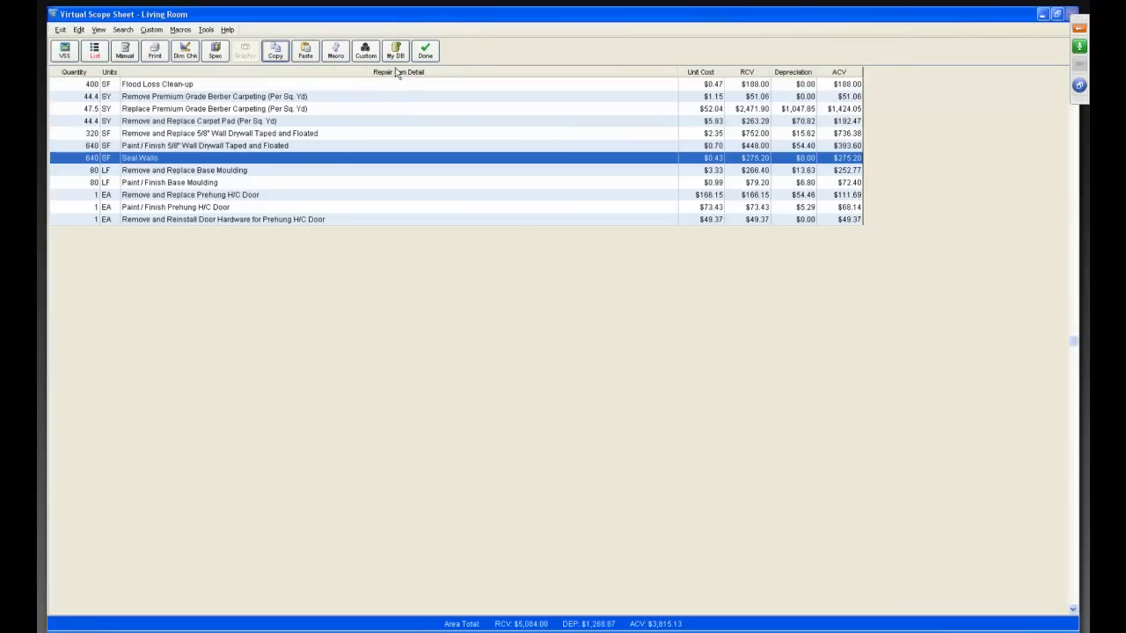
left_click(425, 53)
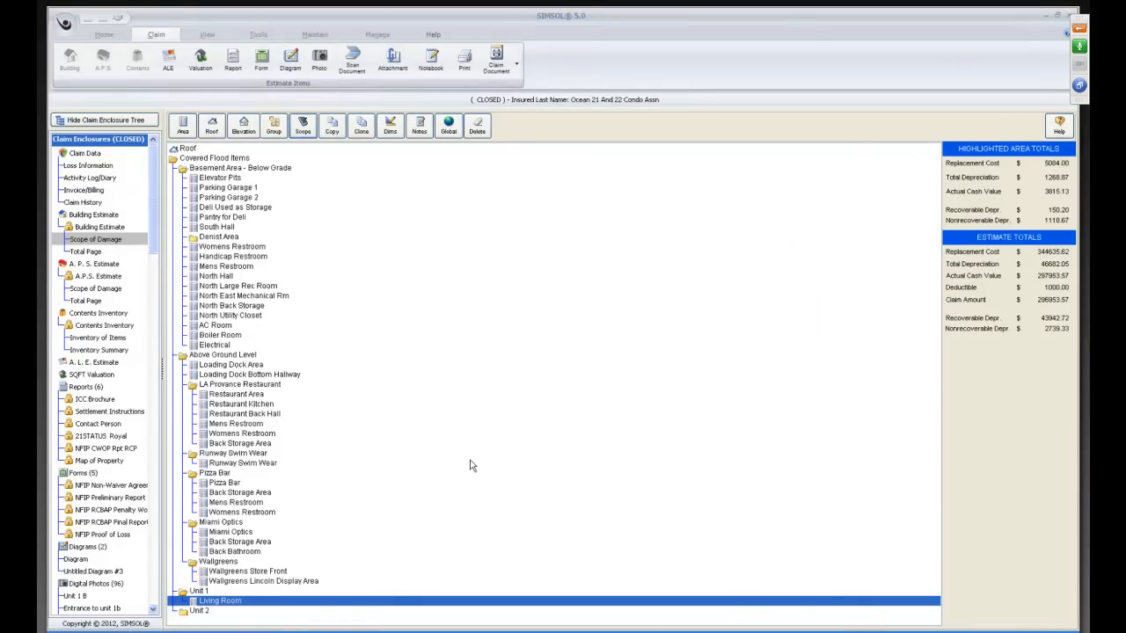
Add a new area named Bedroom 1 with a length of 15' and a width of 10'.
left_click(183, 126)
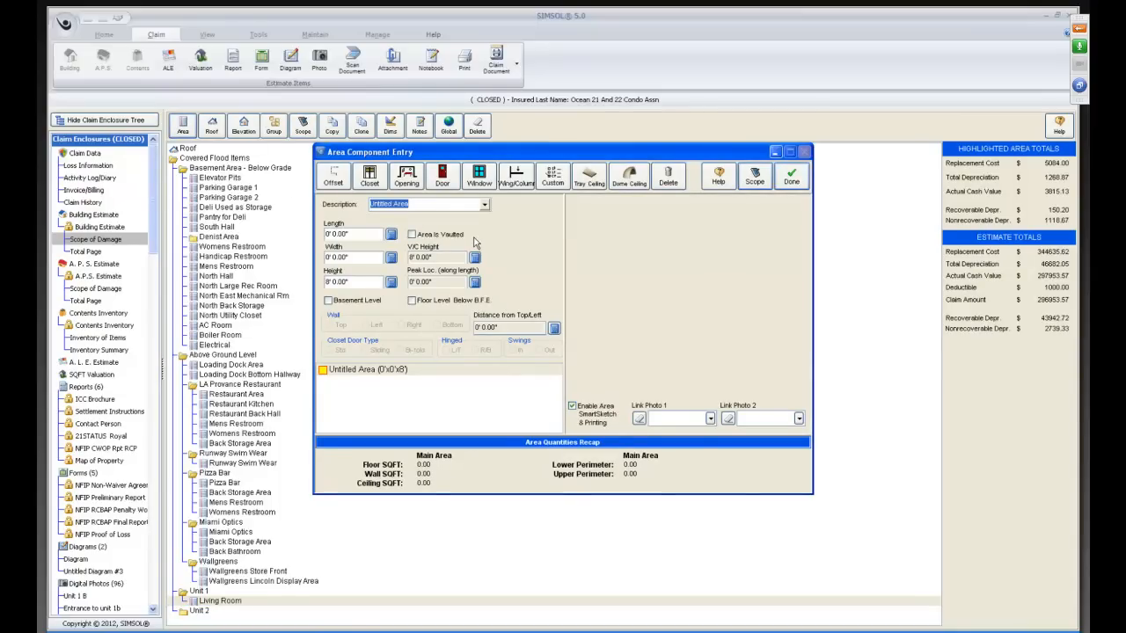
type("B")
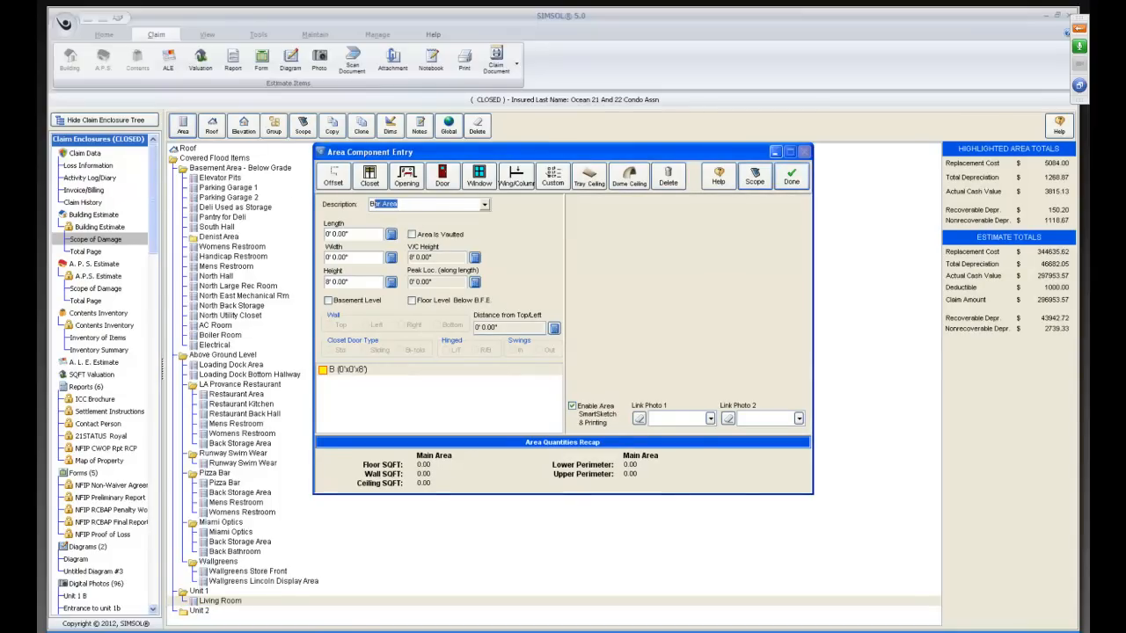
type("edroom 1")
key("Tab")
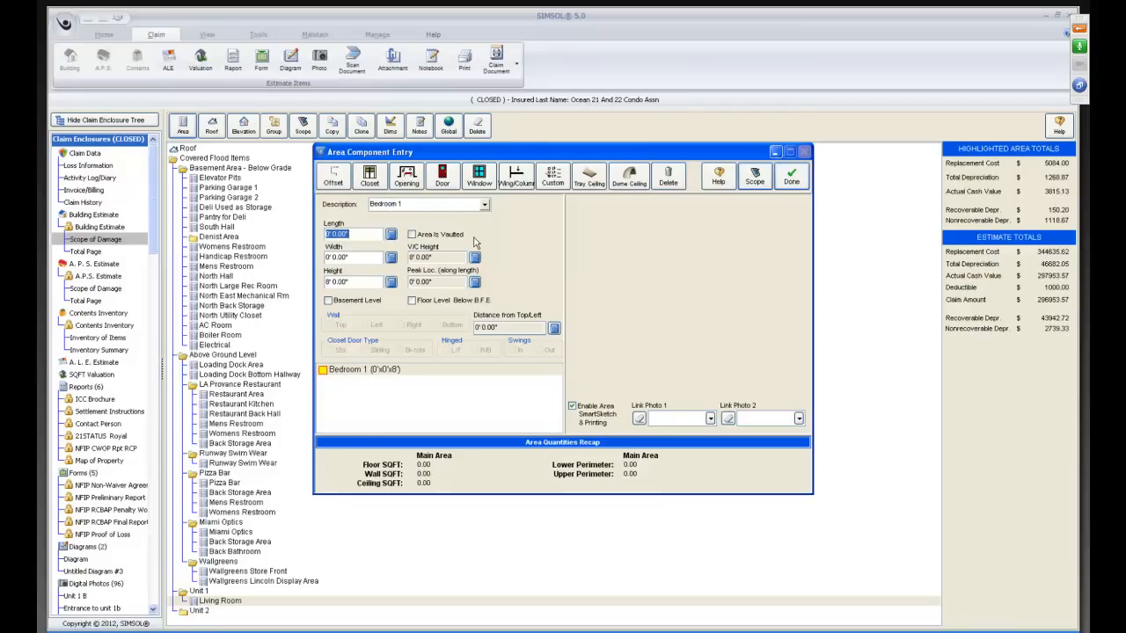
type("15")
key("Tab")
type("10")
key("Tab")
key("Tab")
key("Tab")
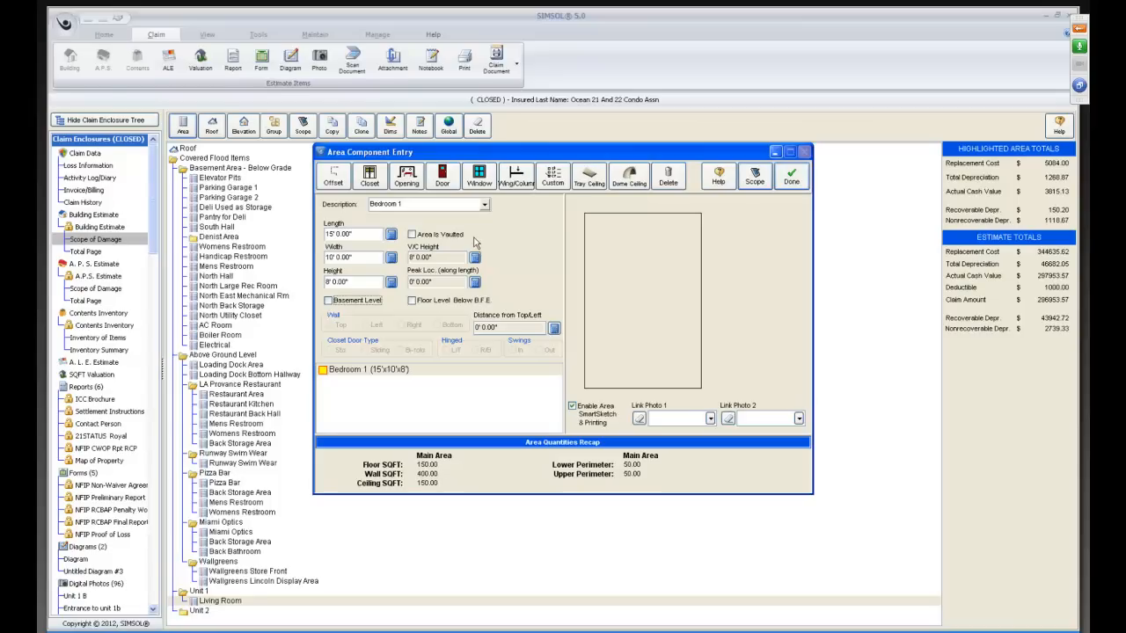
Paste the copied items into Bedroom 1's scope using the original area's % Affected and Item Height values, then check the item list and finish.
left_click(754, 175)
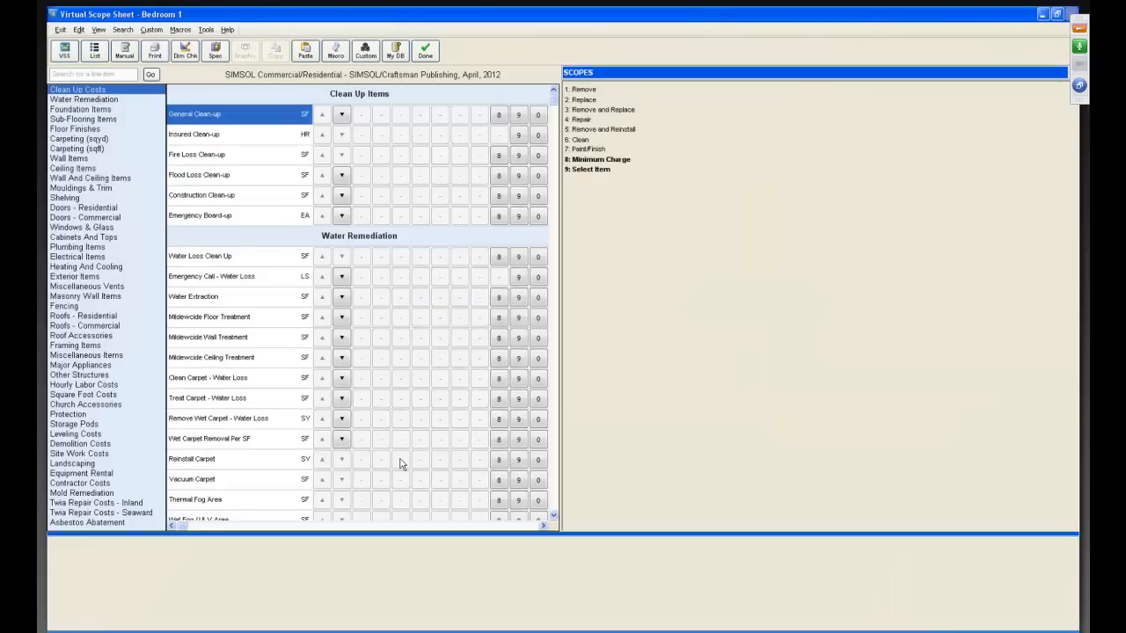
left_click(305, 51)
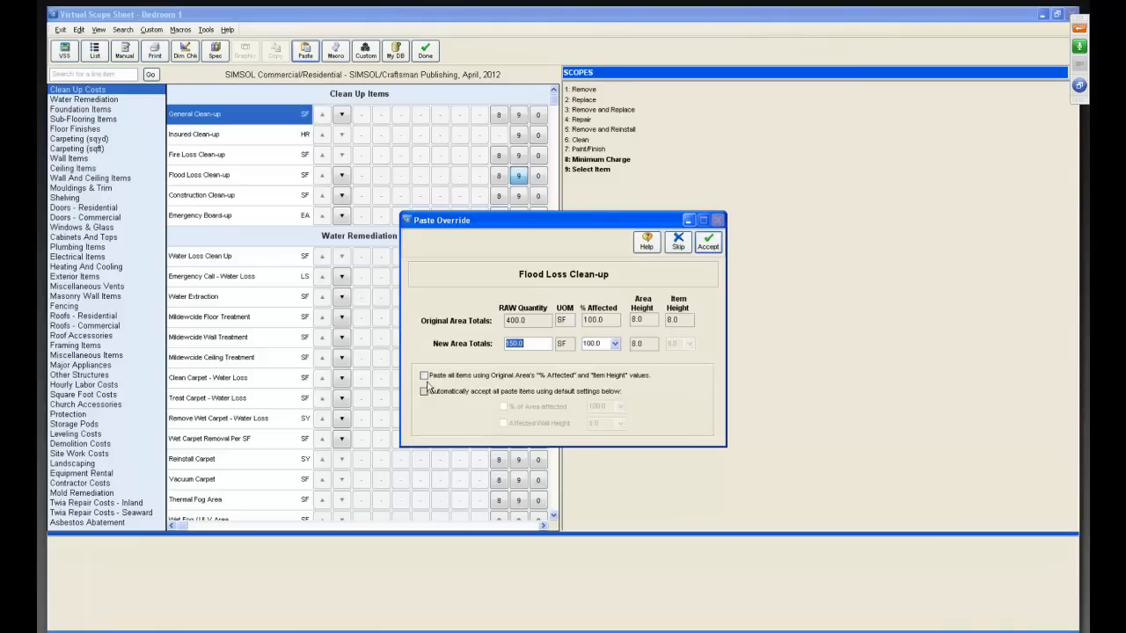
left_click(424, 375)
left_click(707, 243)
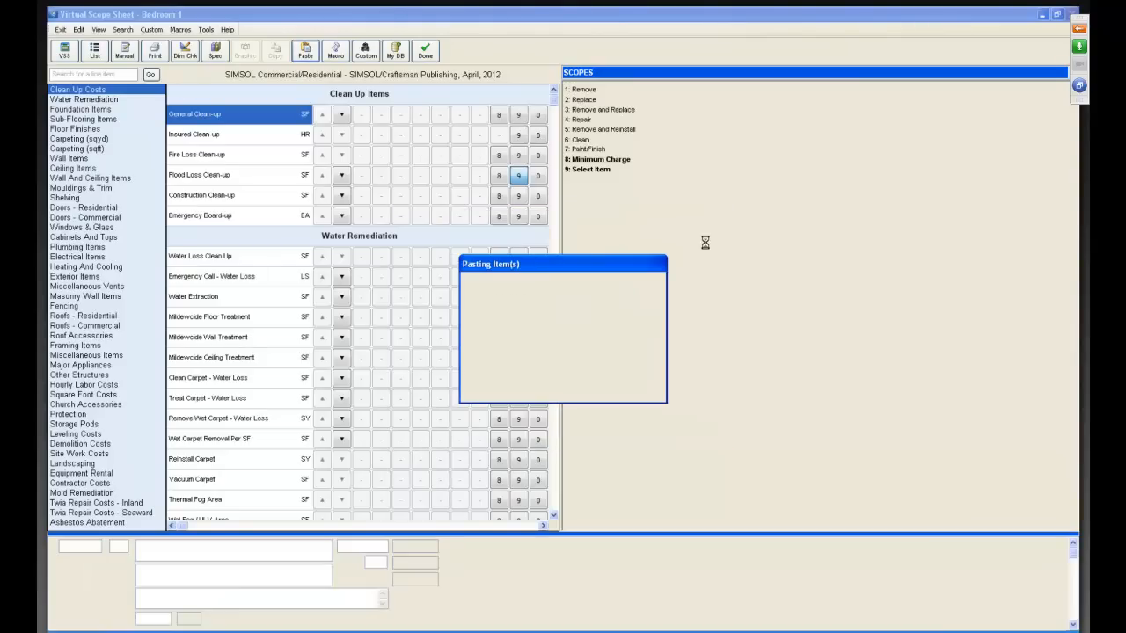
left_click(95, 51)
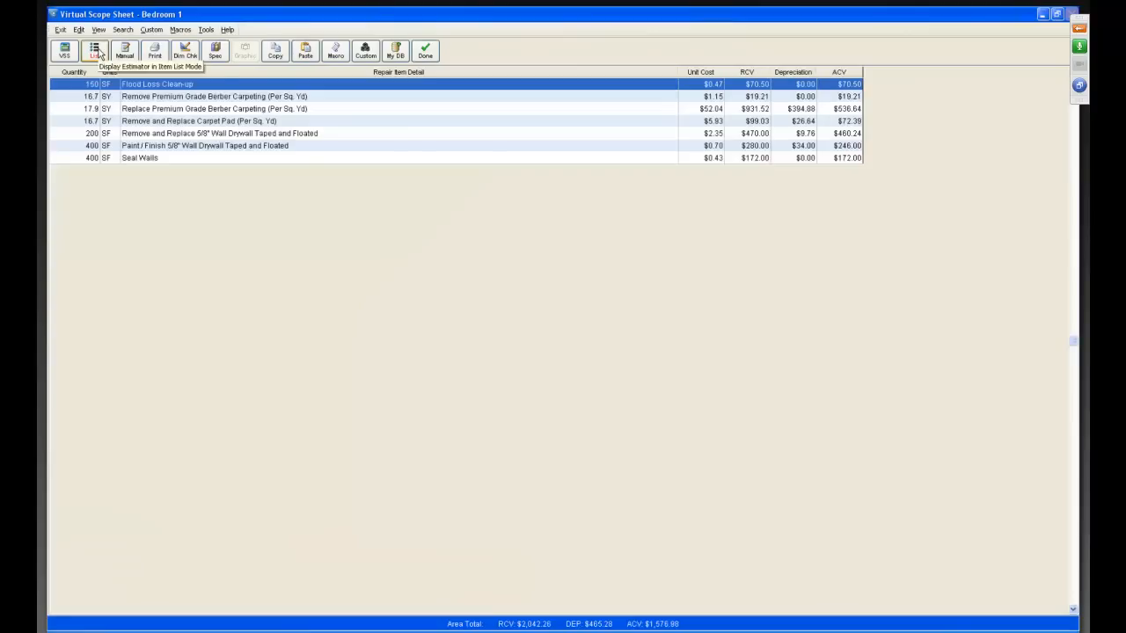
left_click(423, 53)
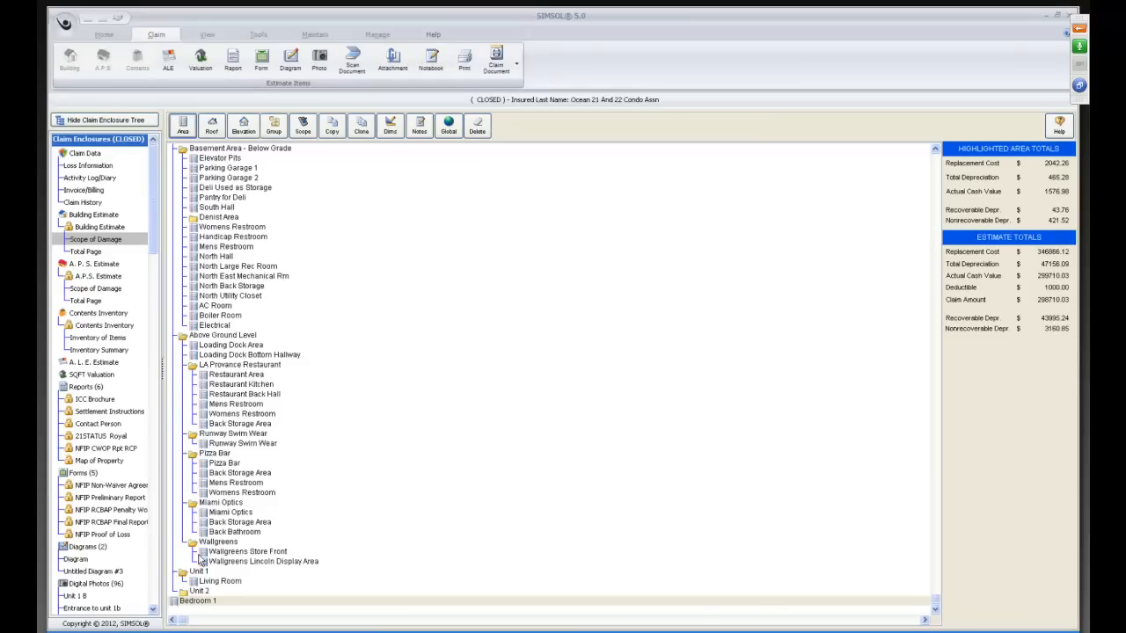
Move the Bedroom 1 area into the Unit 1 group and confirm the move.
left_click(177, 604)
left_click(197, 573)
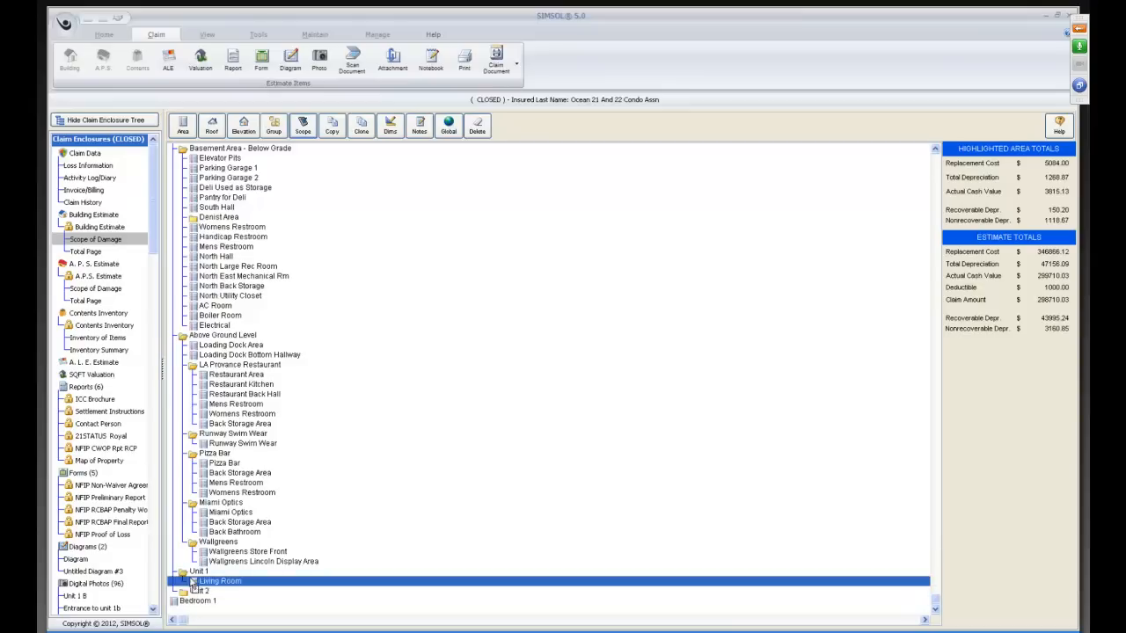
left_click_drag(197, 576, 198, 574)
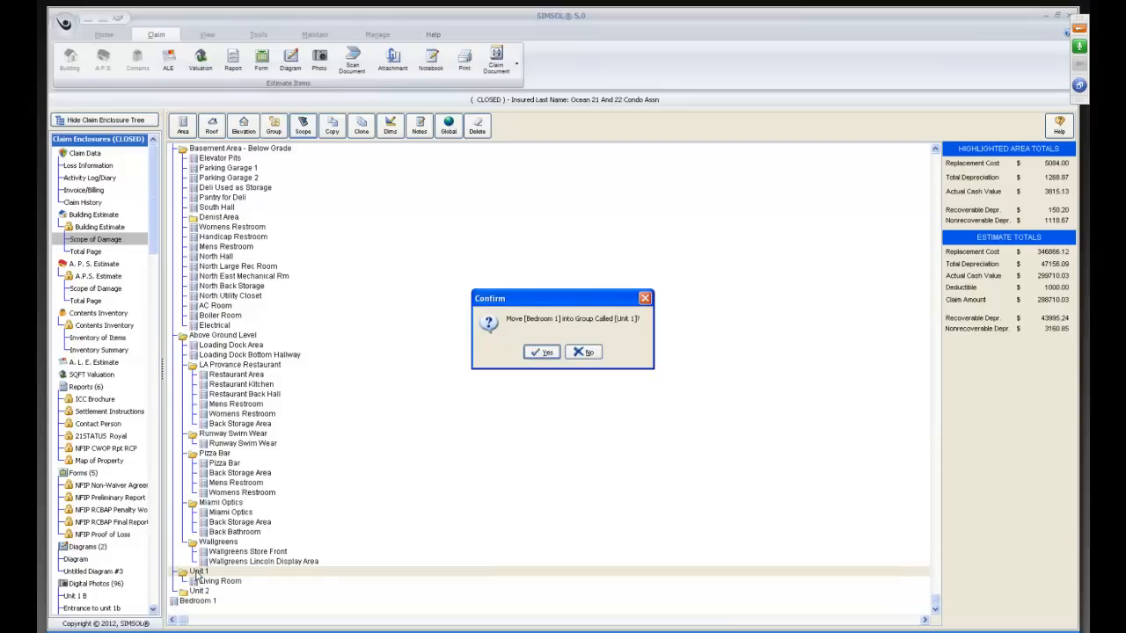
left_click(540, 353)
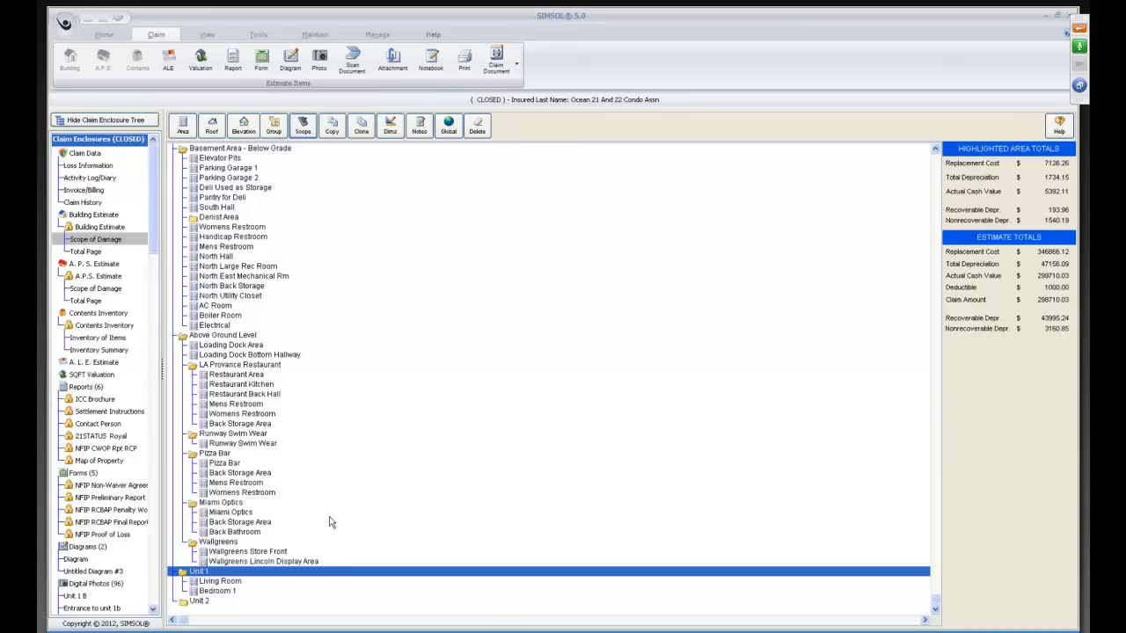
Select Building Estimate for printing with its Estimate section turned off, and generate a print preview.
left_click(464, 61)
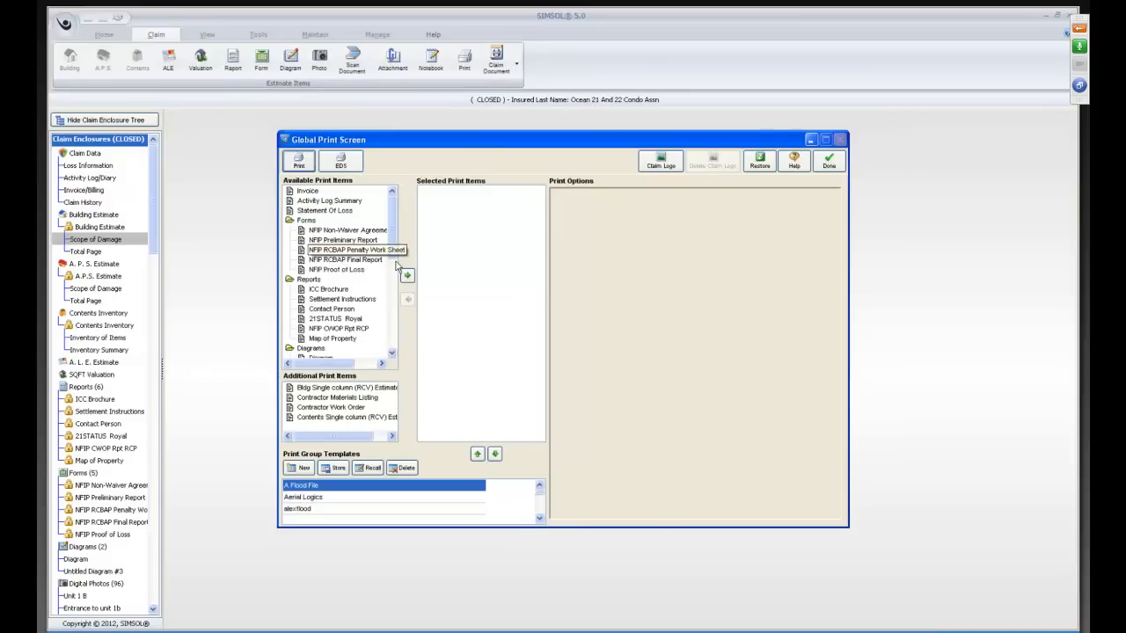
left_click(392, 352)
scroll(391, 351, "down", 2)
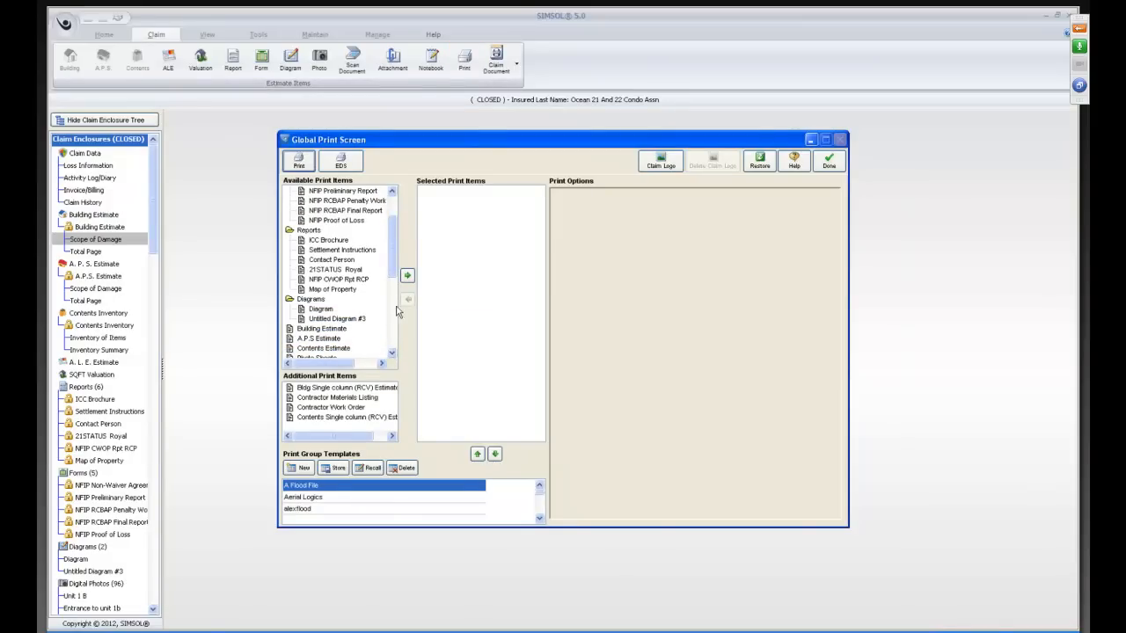
left_click_drag(332, 331, 472, 271)
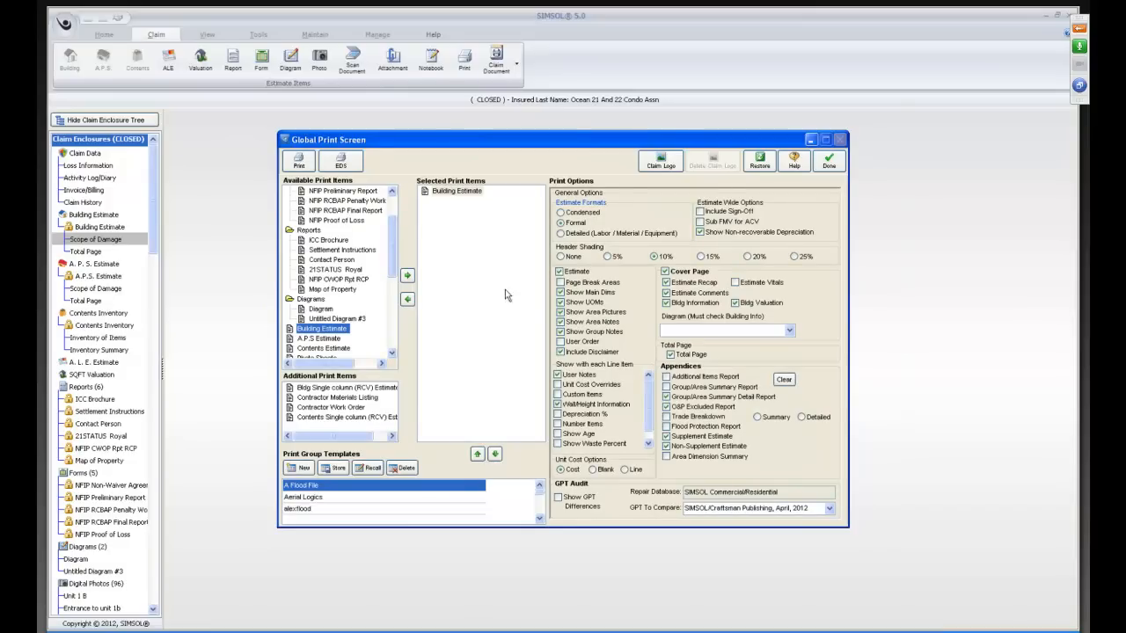
left_click(559, 270)
left_click(299, 161)
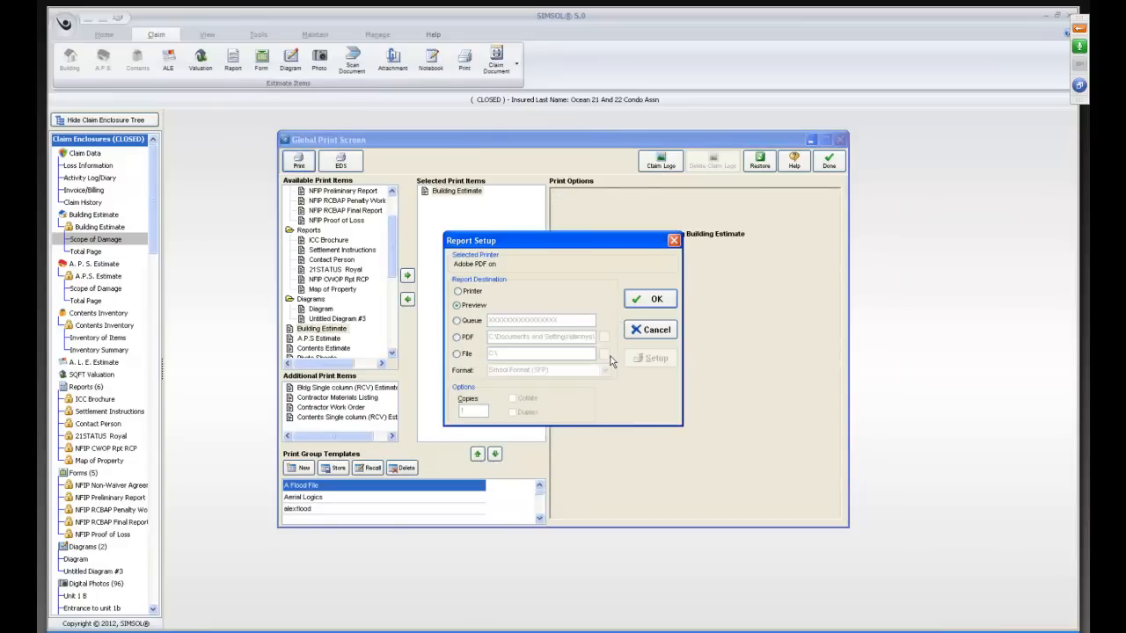
left_click(651, 300)
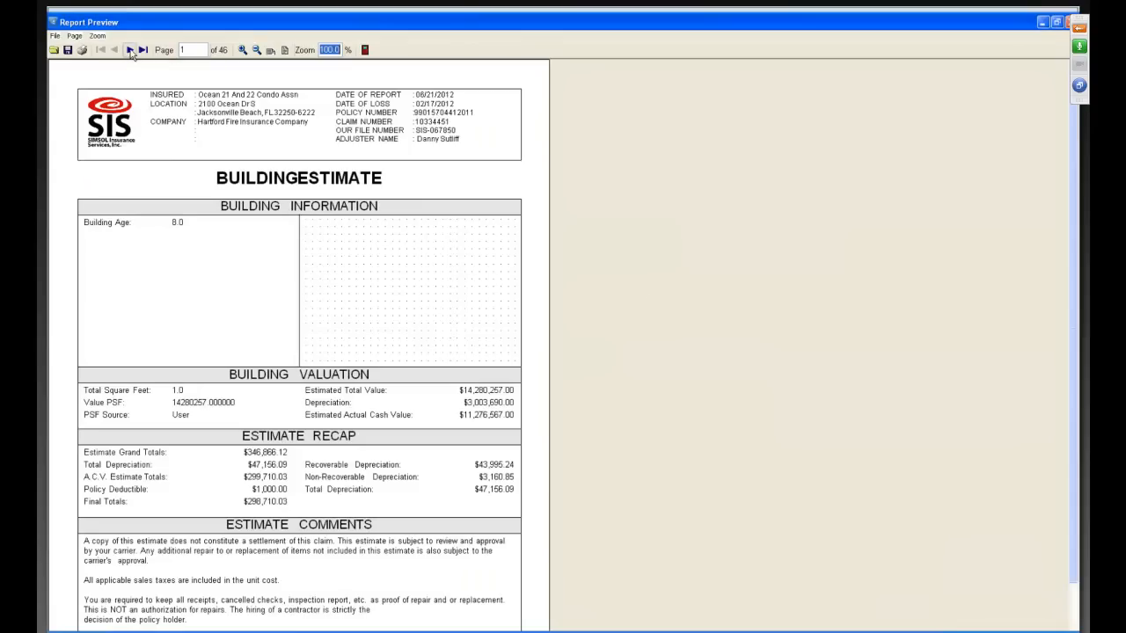
Page through the report preview to examine the Estimate Summary Details by group and area, including Unit 1 and Unit 2.
left_click(129, 50)
left_click(129, 50)
left_click(130, 50)
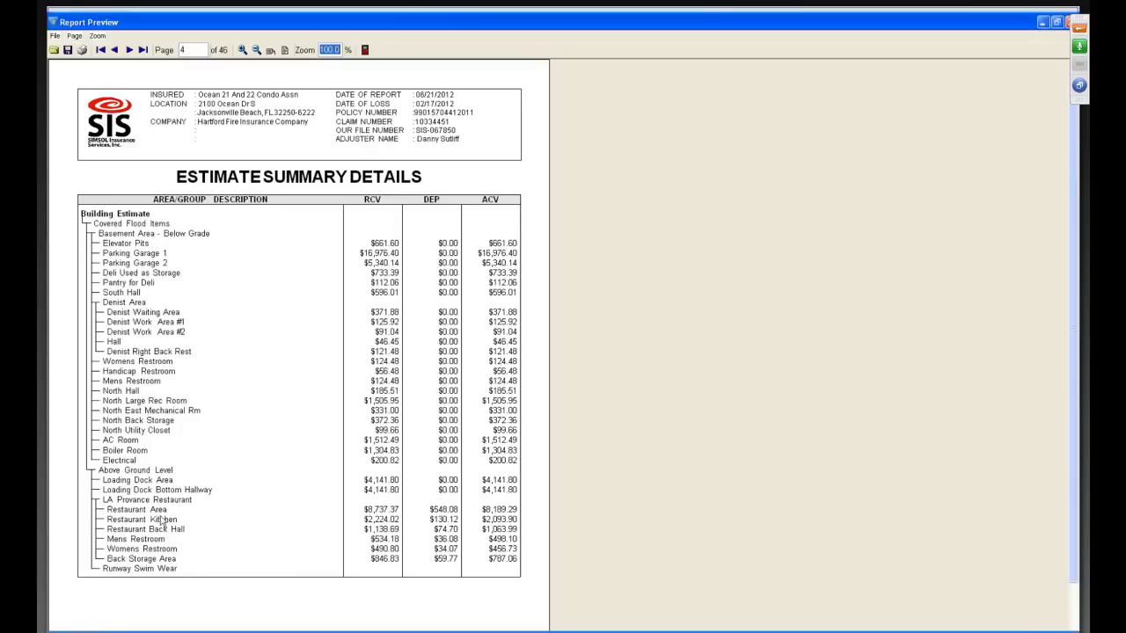
left_click(130, 50)
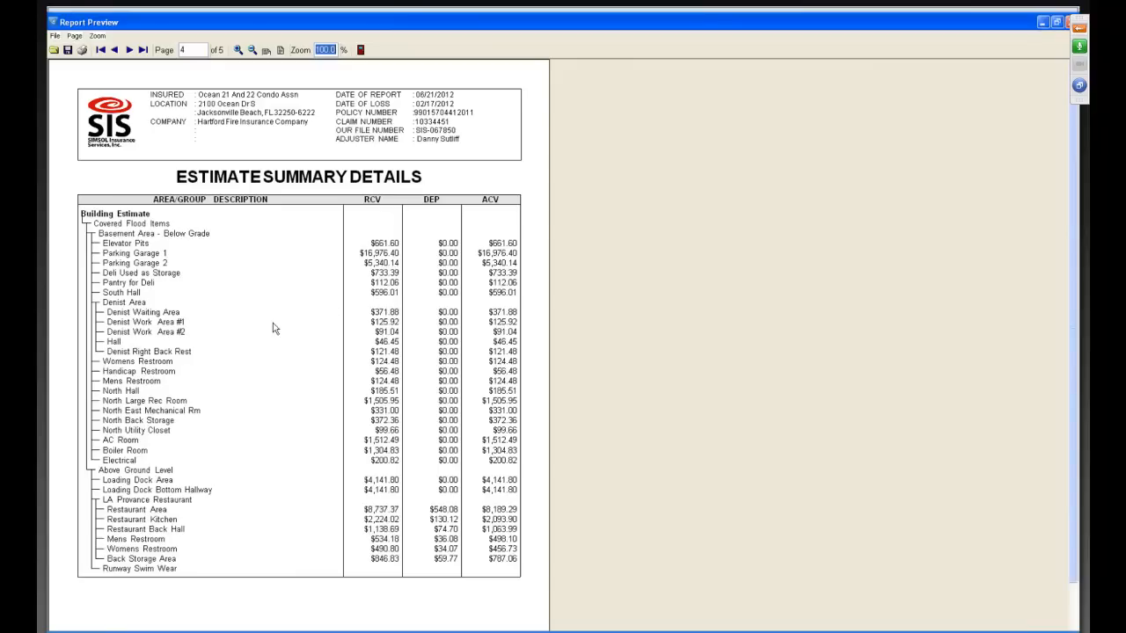
left_click(128, 50)
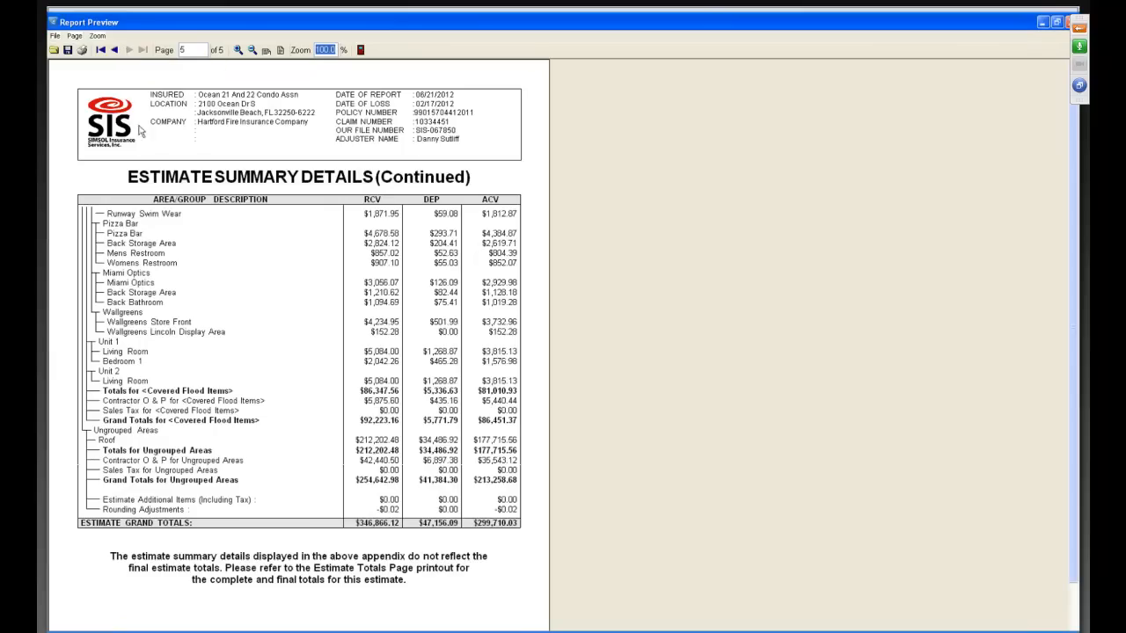